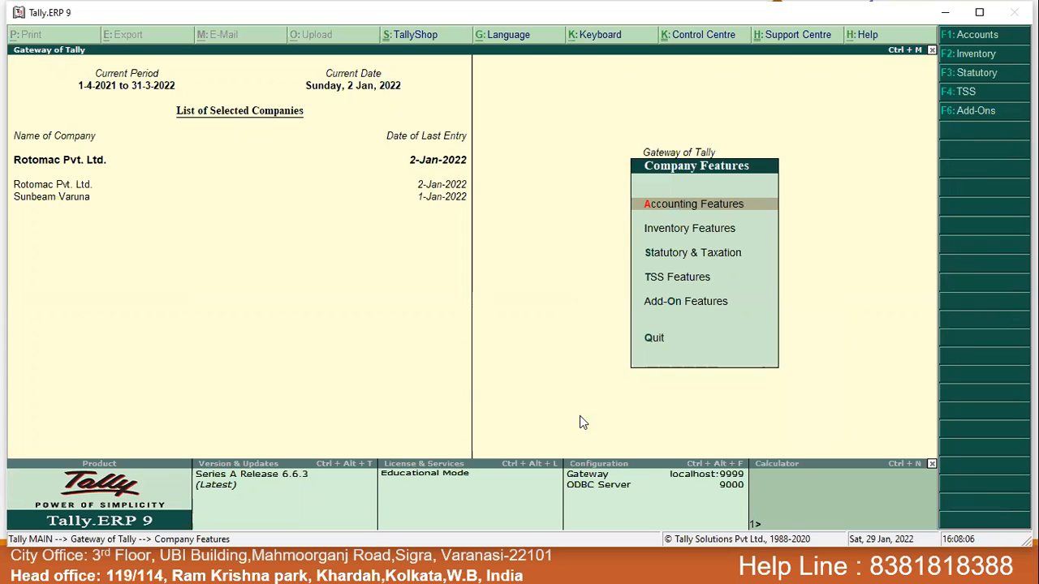
- Open the inventory features settings for the company Rotomac Pvt. Ltd
key(Down)
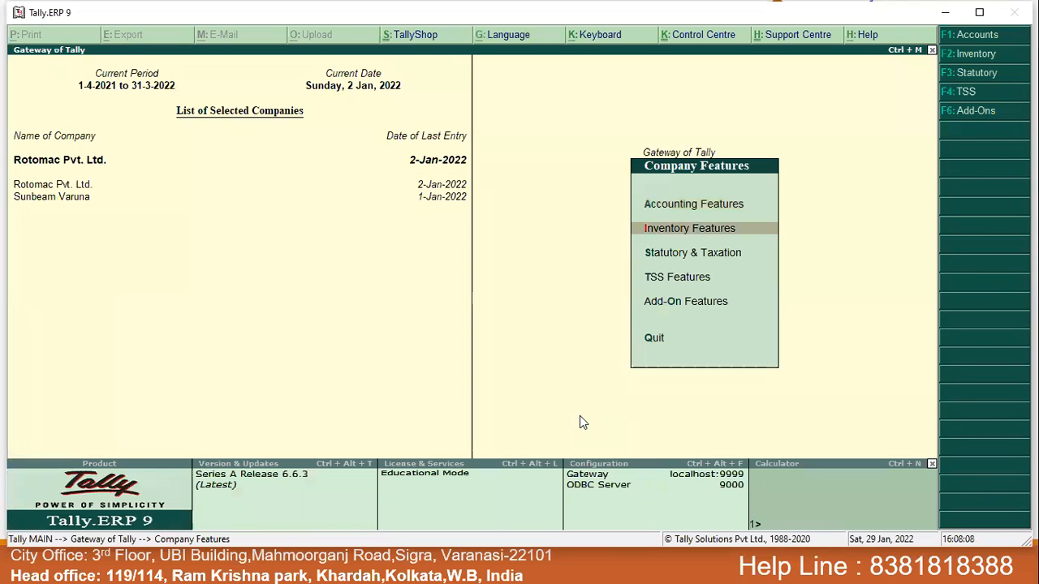
key(Return)
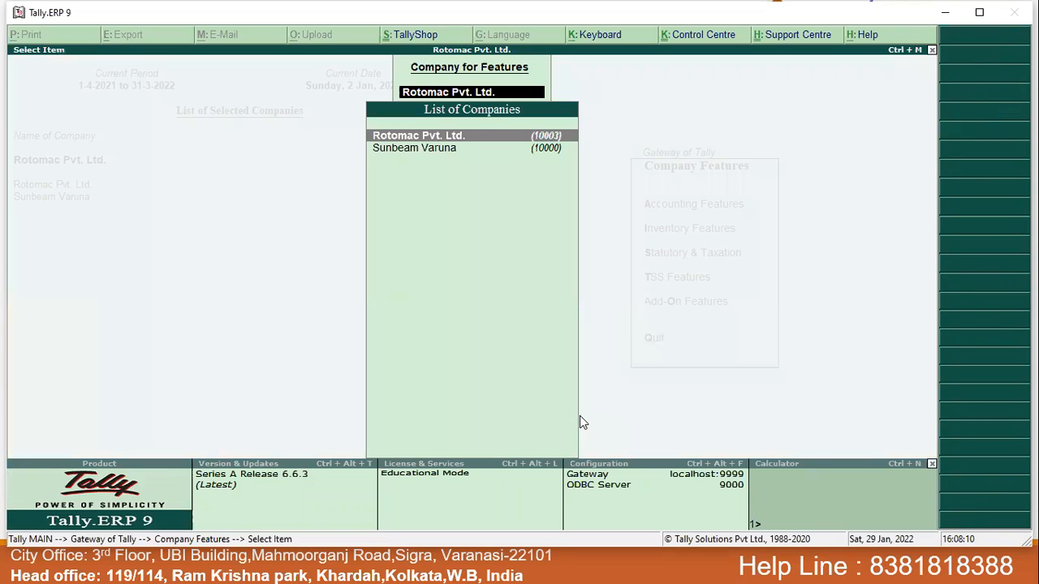
key(Return)
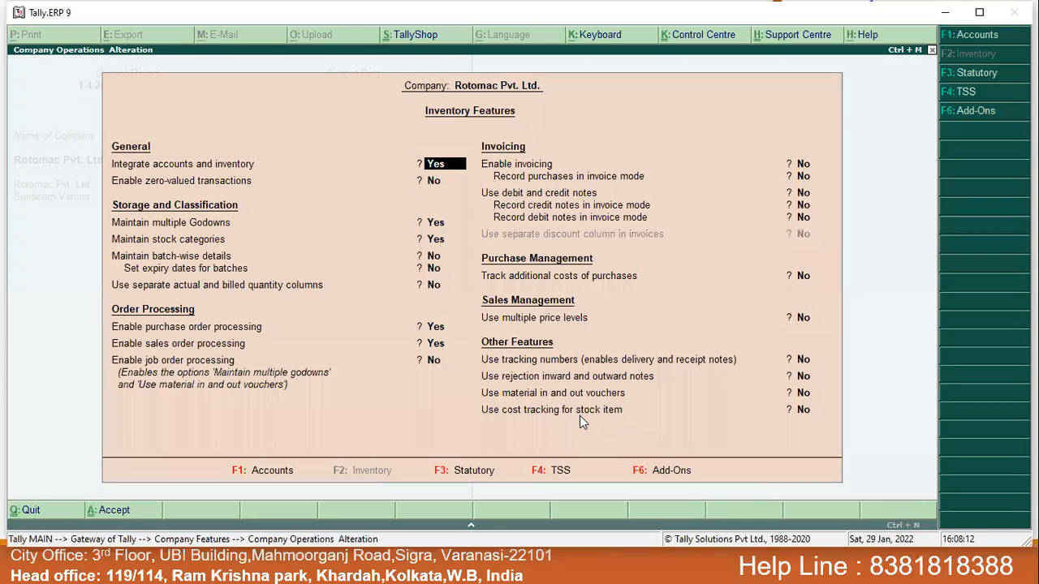
- Enable debit and credit notes, and set both credit notes and debit notes to be recorded in invoice mode
key(Return)
key(Return)
key(Return)
key(Return)
key(Return)
key(Return)
key(Return)
key(Return)
key(Return)
key(Return)
key(Return)
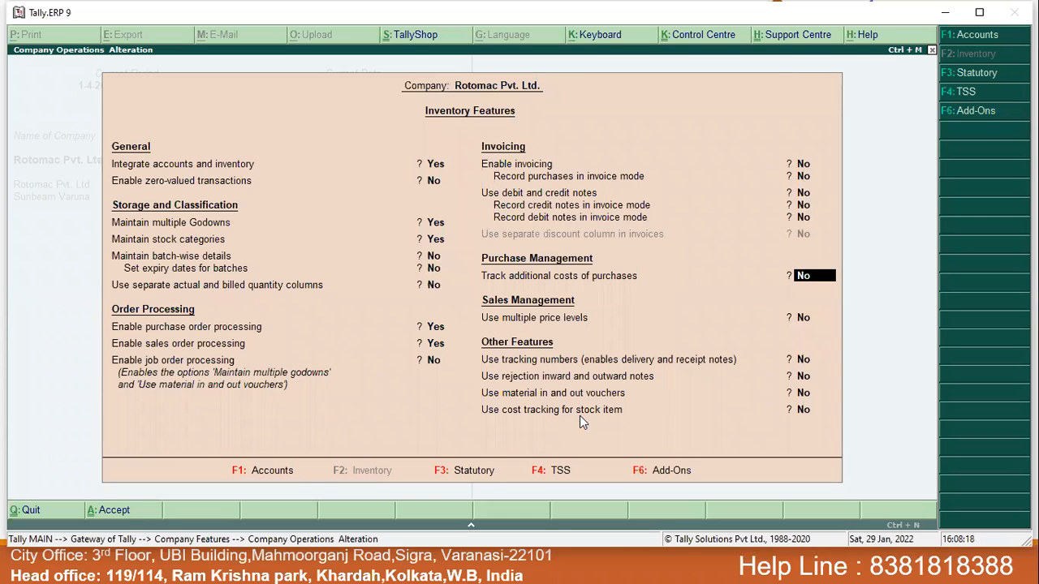
key(Up)
key(Up)
key(Up)
key(Down)
key(Down)
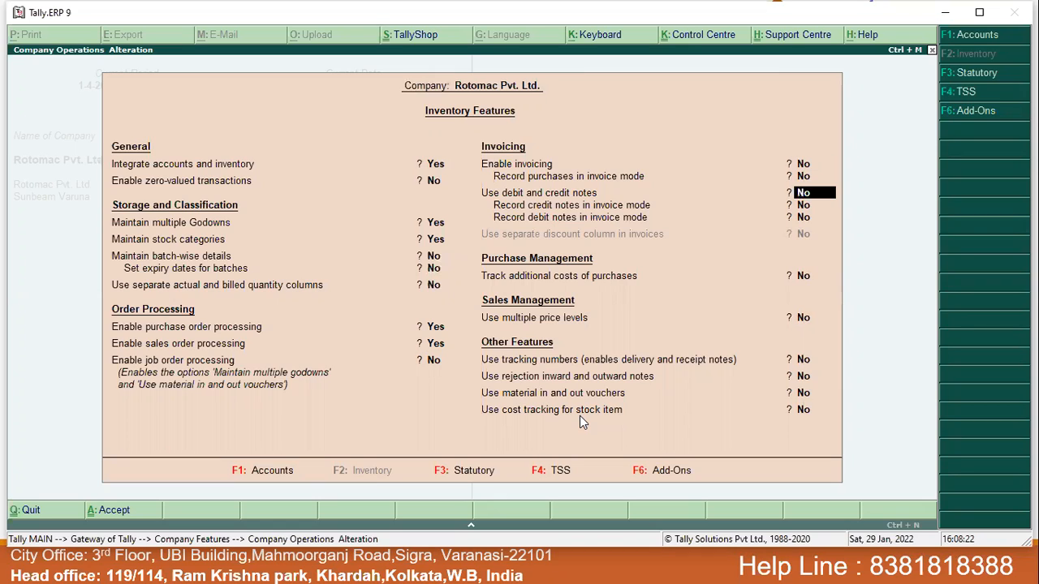
text(y)
key(Return)
text(y)
key(Return)
text(y)
key(Return)
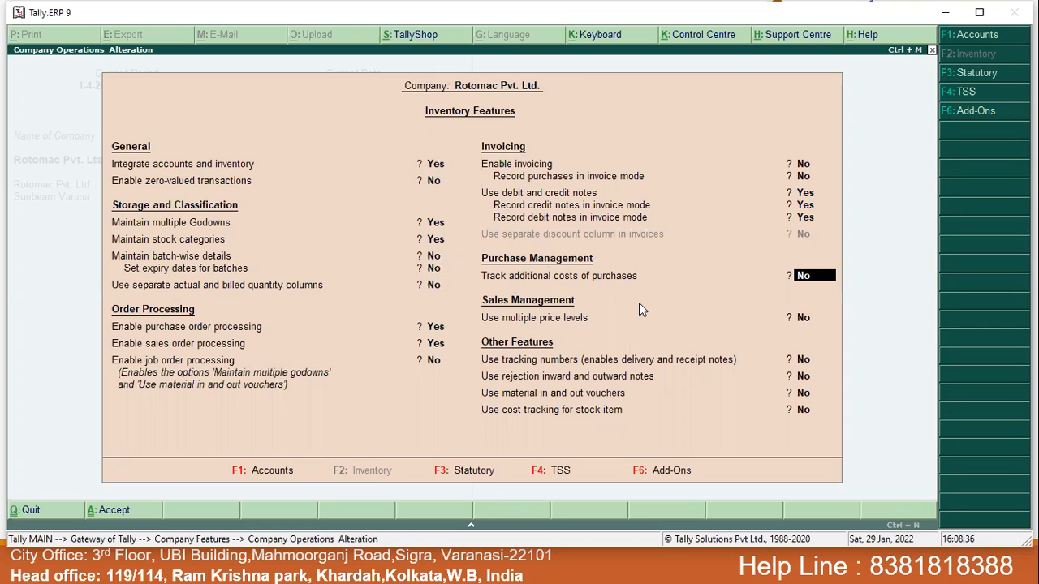
- Enable tracking of additional costs of purchases, accept the inventory features, and return to the Gateway of Tally
text(y)
key(Return)
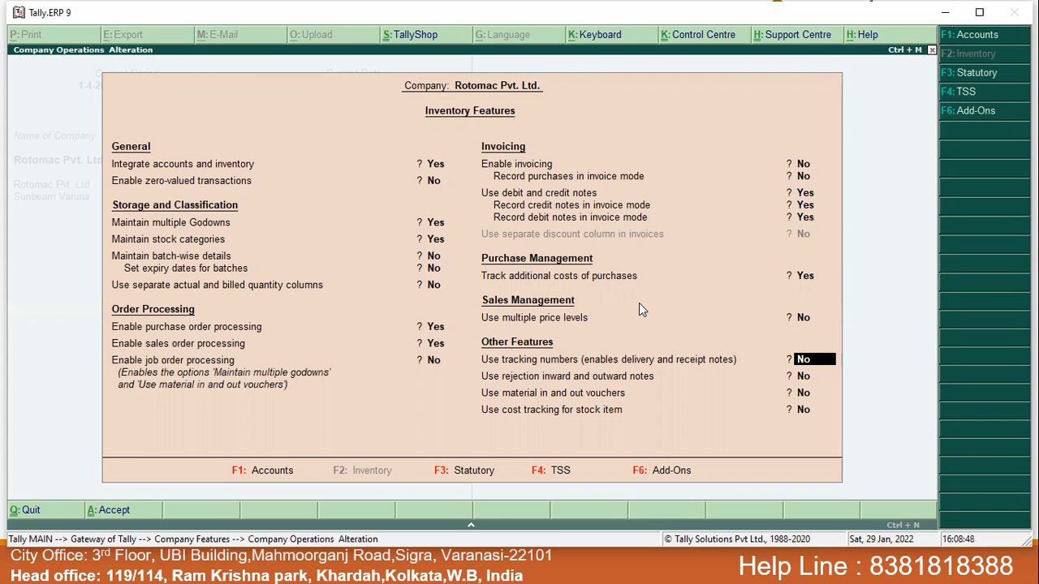
key(Return)
key(Return)
key(Return)
key(Return)
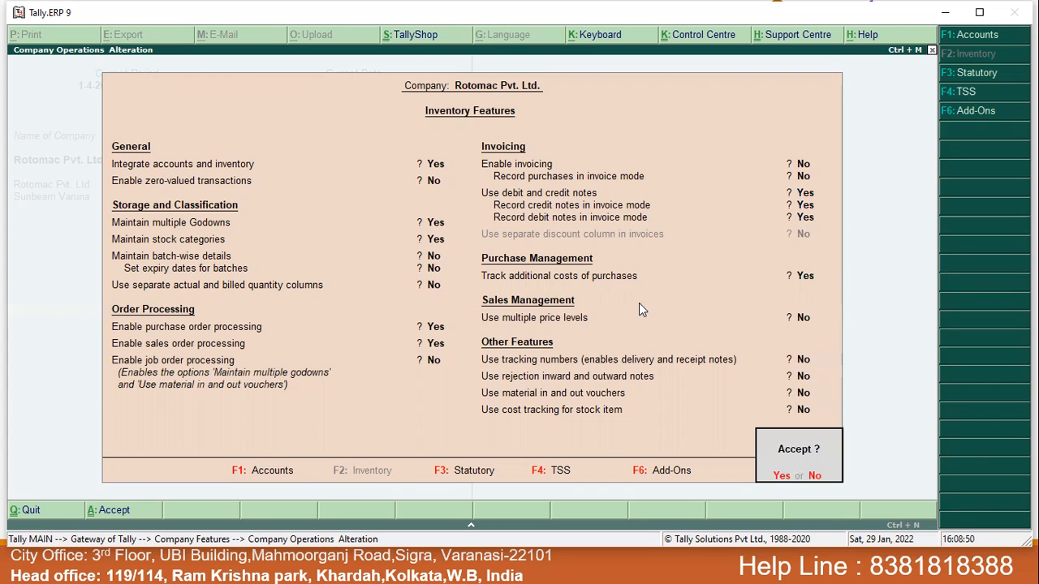
key(Return)
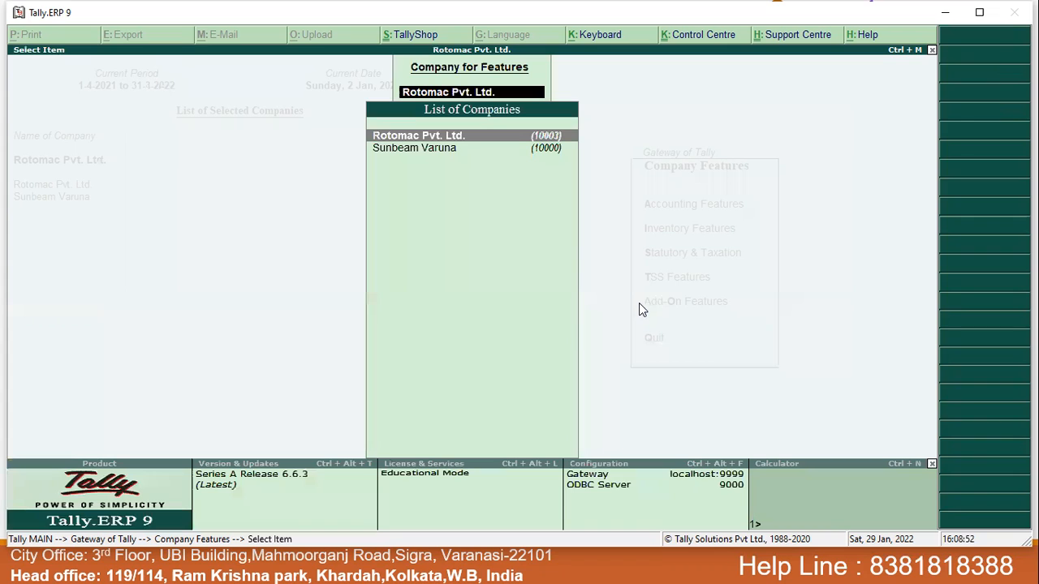
key(Escape)
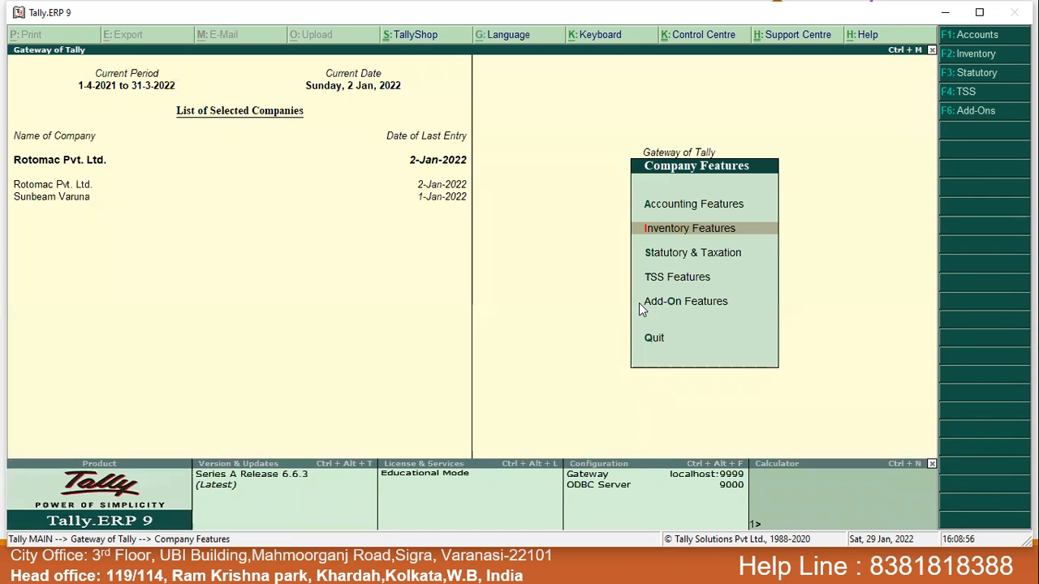
key(Escape)
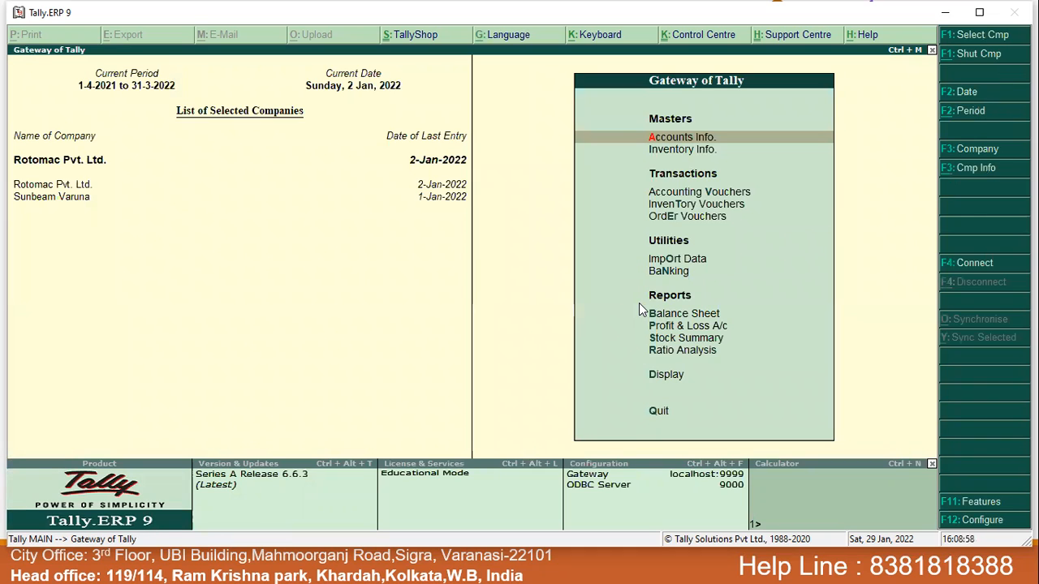
- Review the stock summary for the Cloths group's items and return to the Gateway of Tally
key(Down)
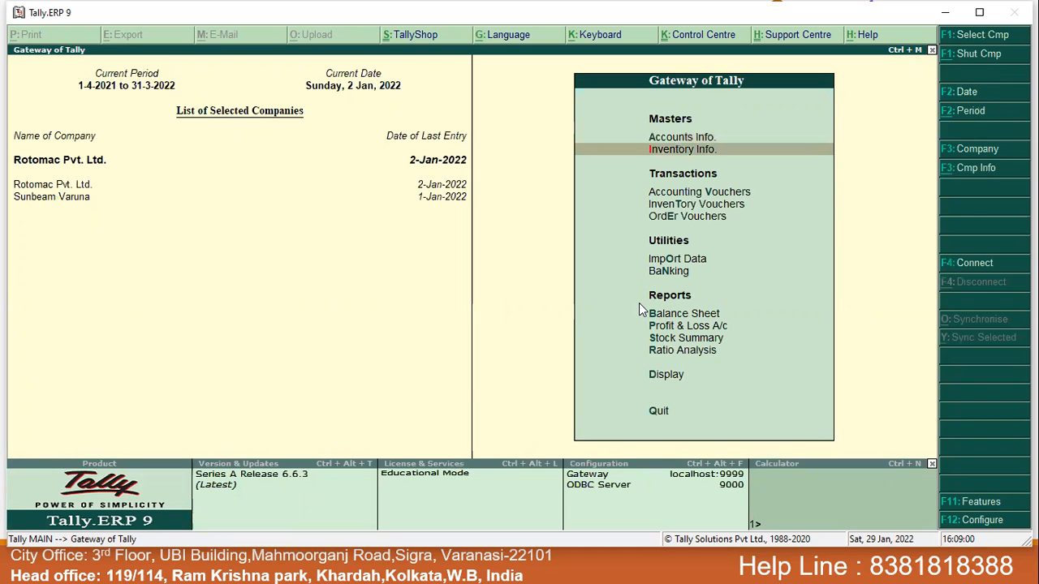
key(s)
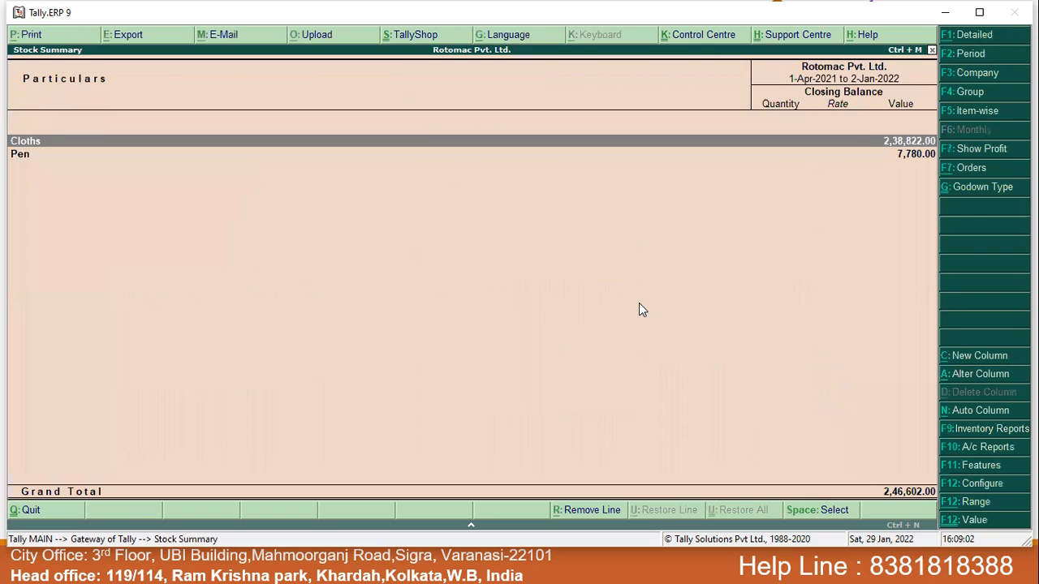
key(Return)
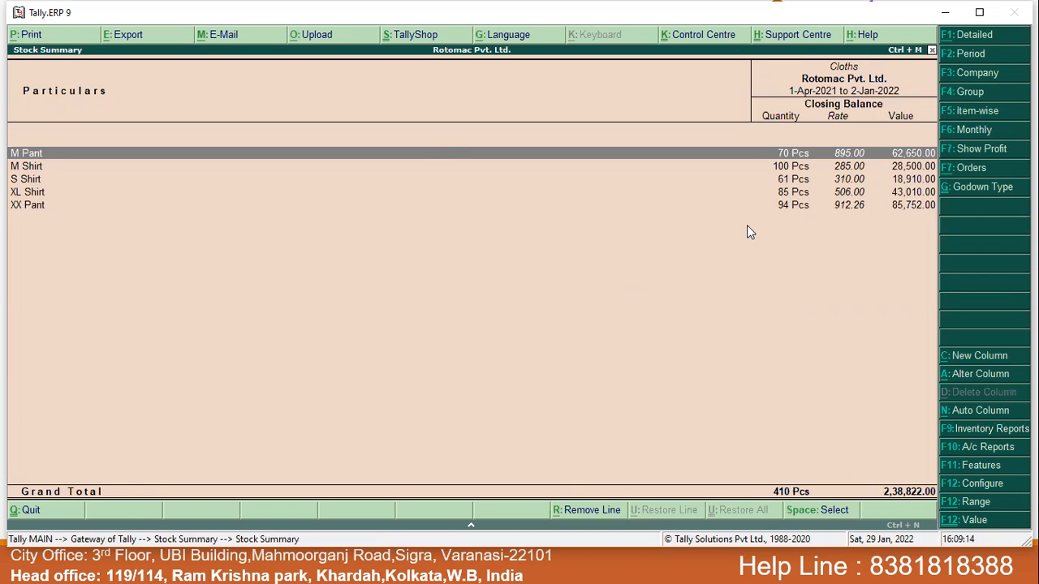
key(Escape)
key(Escape)
key(Escape)
key(Escape)
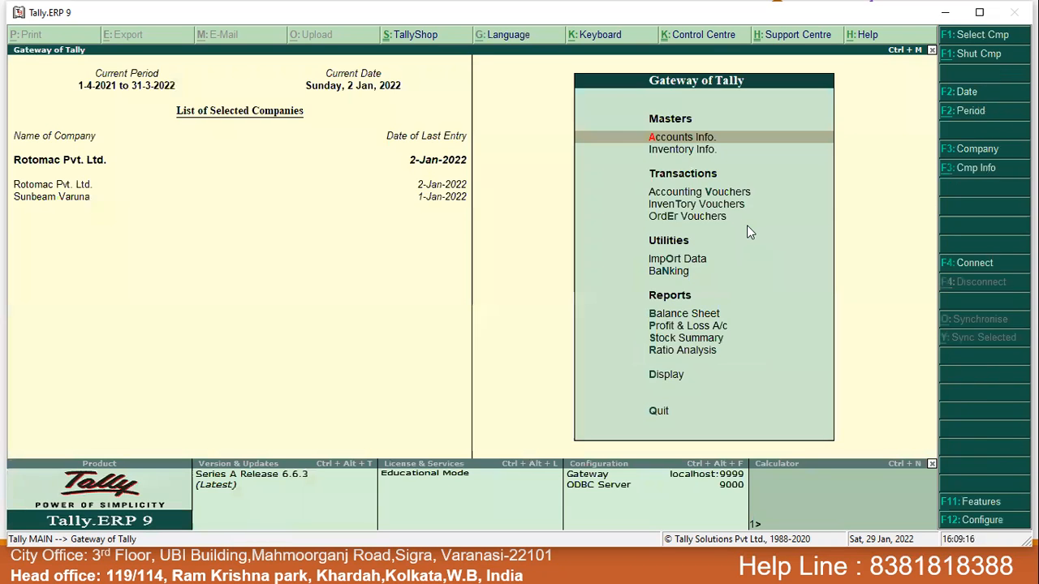
- Start a purchase accounting voucher with supplier invoice number 0090 dated 2-Jan-2022
key(Down)
key(Down)
key(Down)
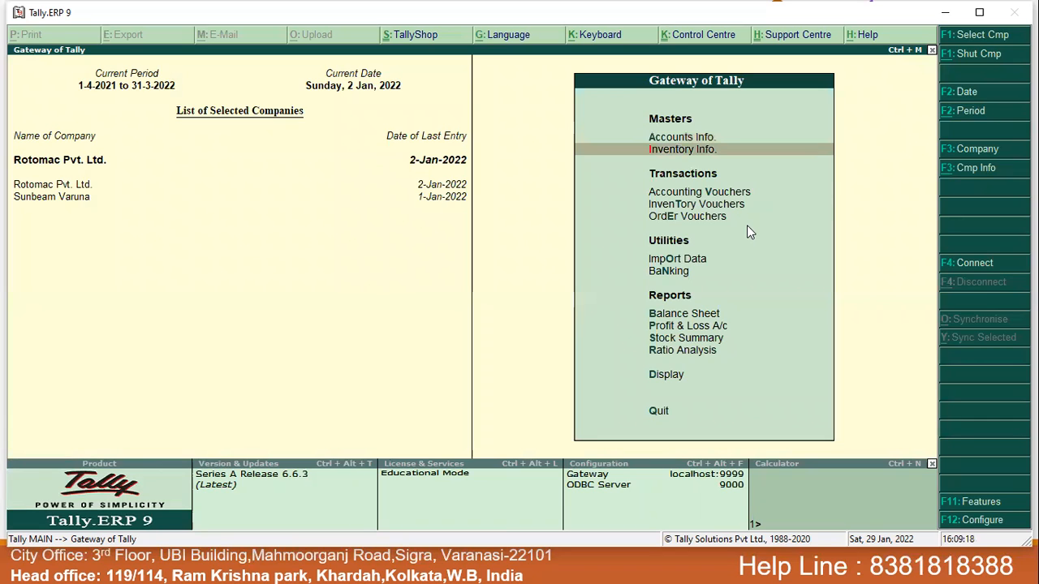
key(Up)
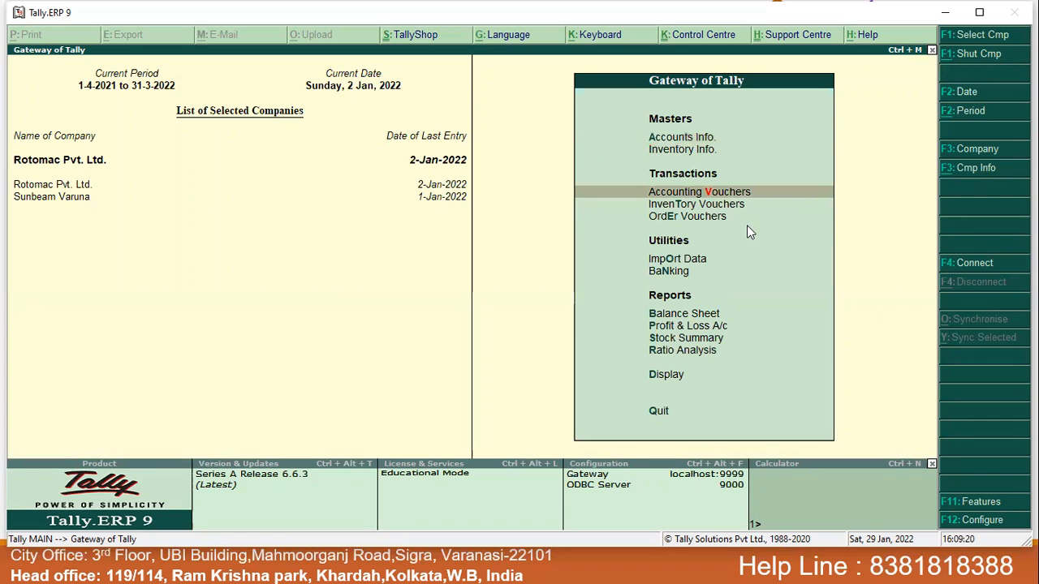
key(Return)
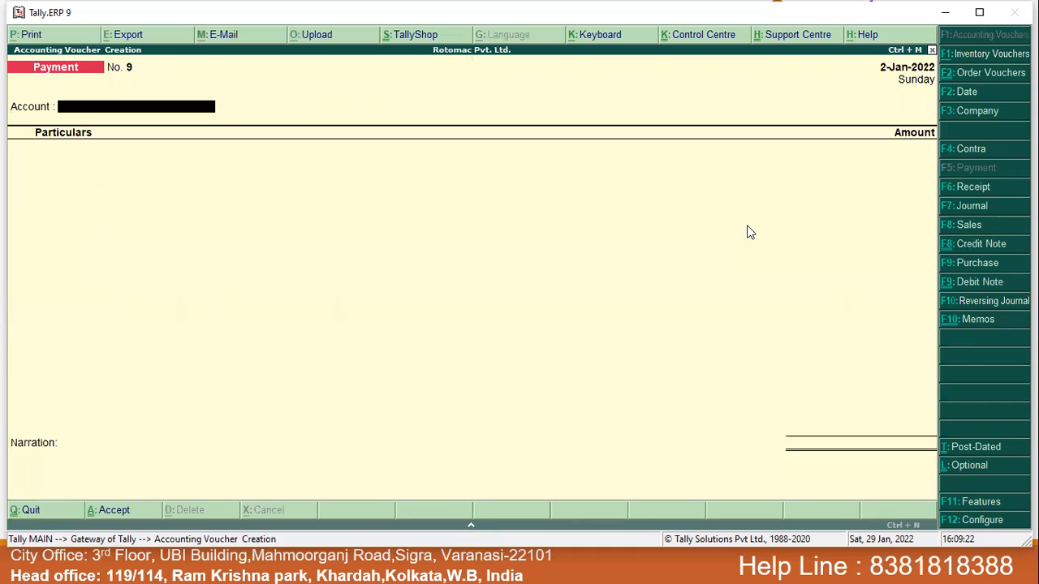
key(F9)
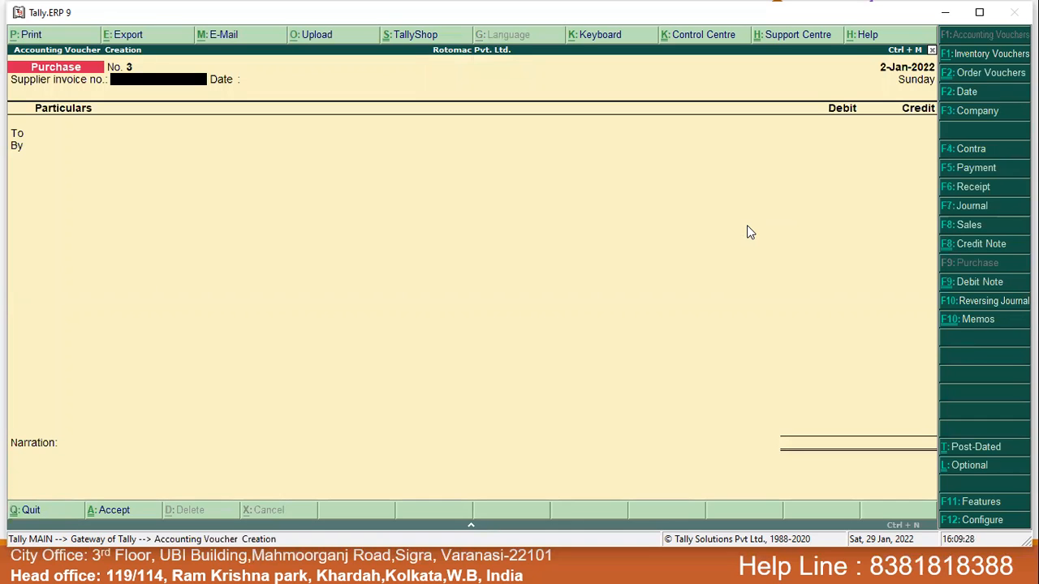
text(0090)
key(Return)
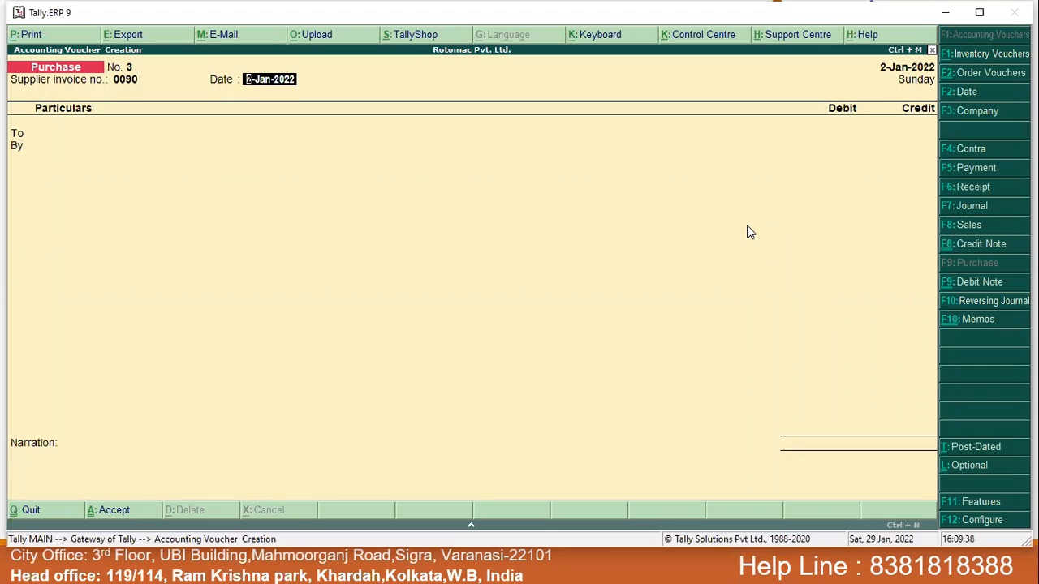
key(Return)
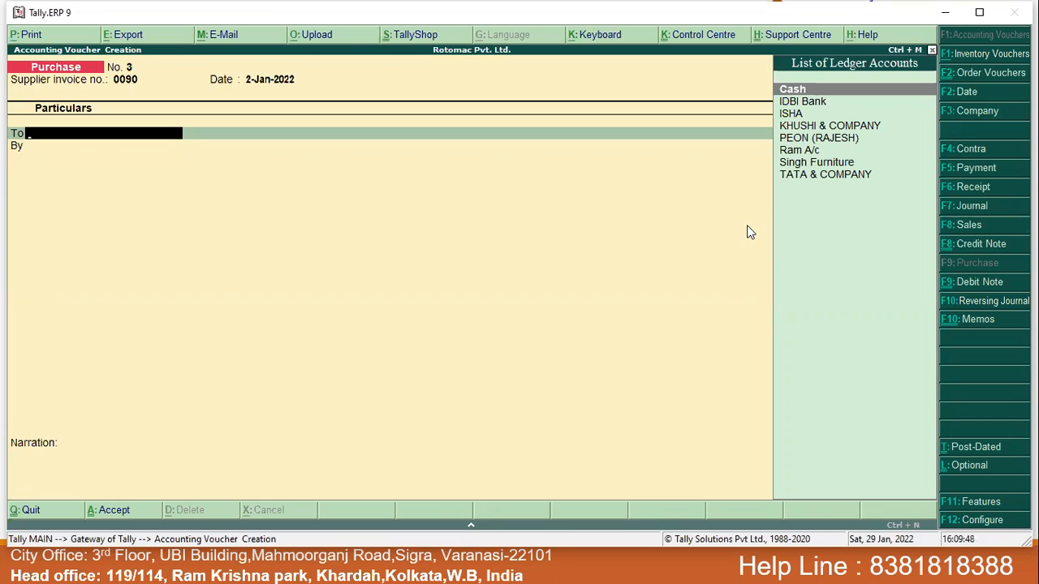
- Credit the Cash ledger with 1,000 in the purchase voucher and choose Purchase A/C as the debit ledger
key(Down)
key(Down)
key(Down)
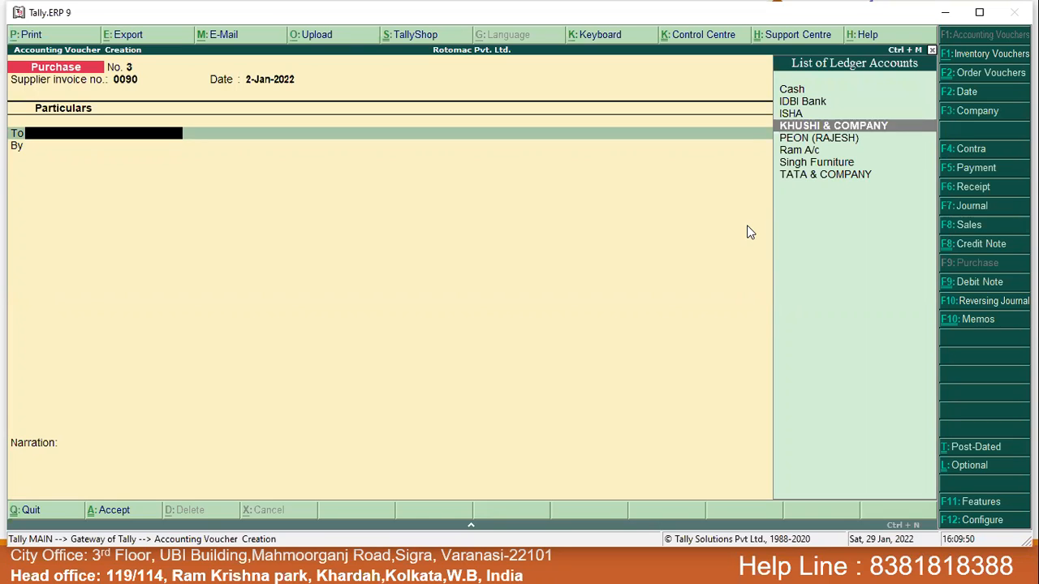
key(Down)
key(Down)
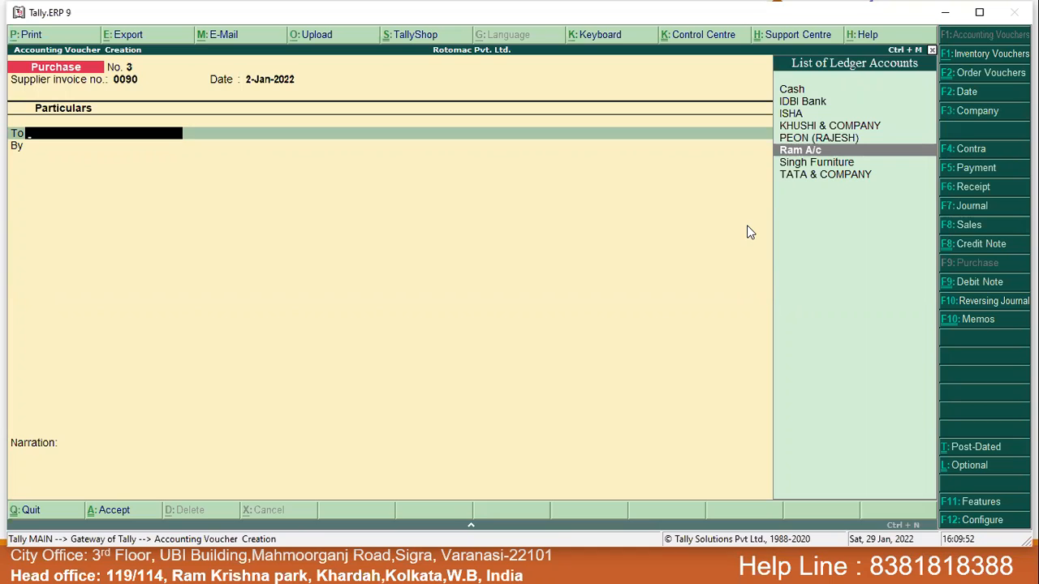
key(Up)
key(Up)
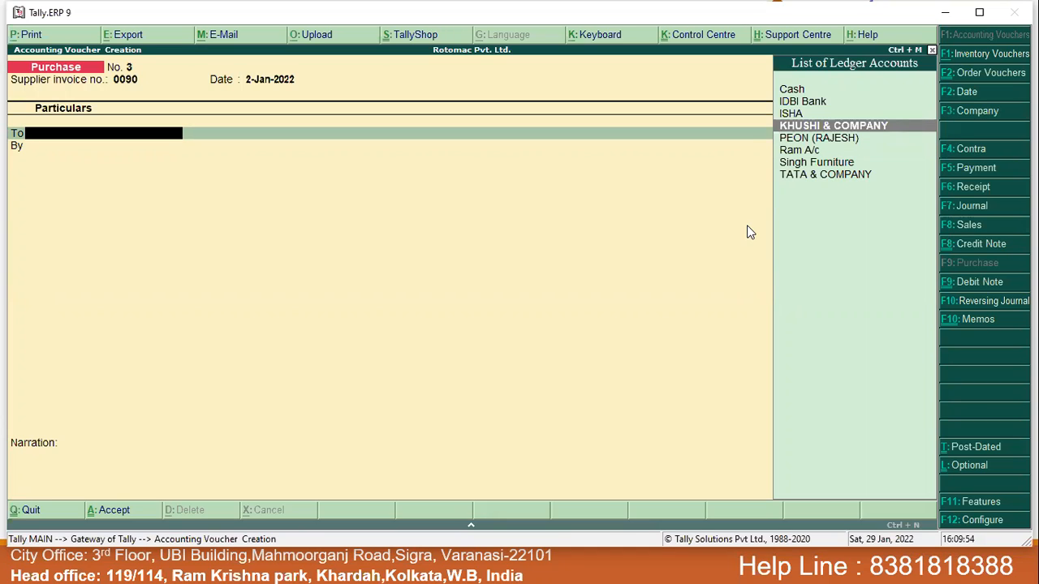
key(Down)
key(Down)
key(Up)
key(Up)
key(Up)
key(Up)
key(Up)
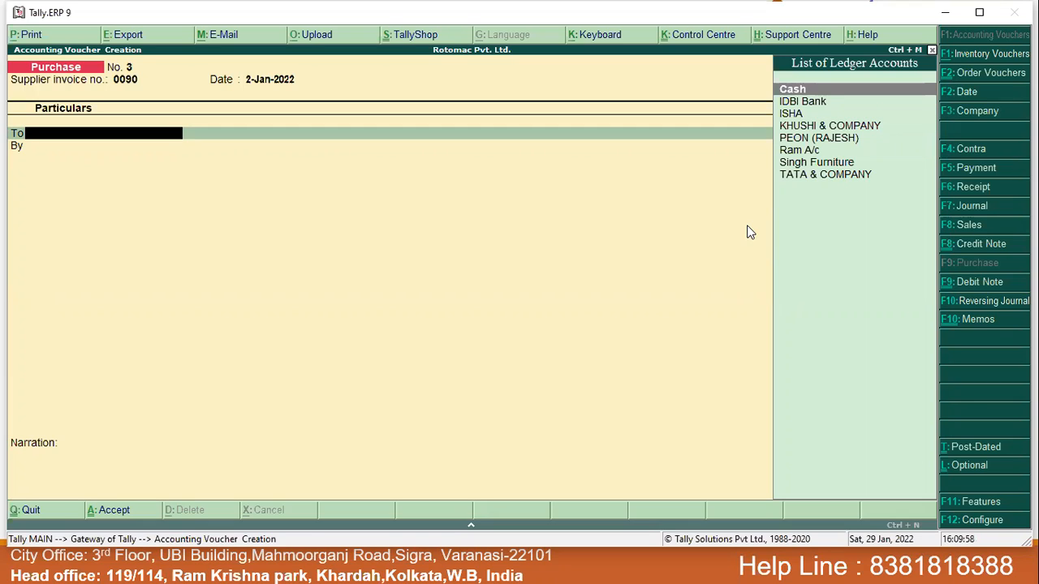
key(Return)
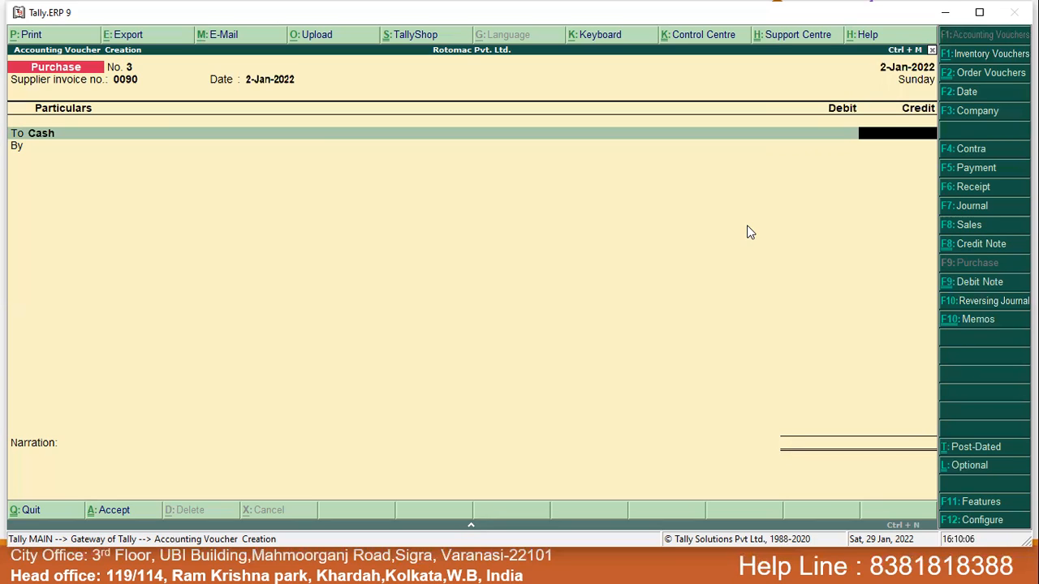
text(1000)
key(Return)
key(Return)
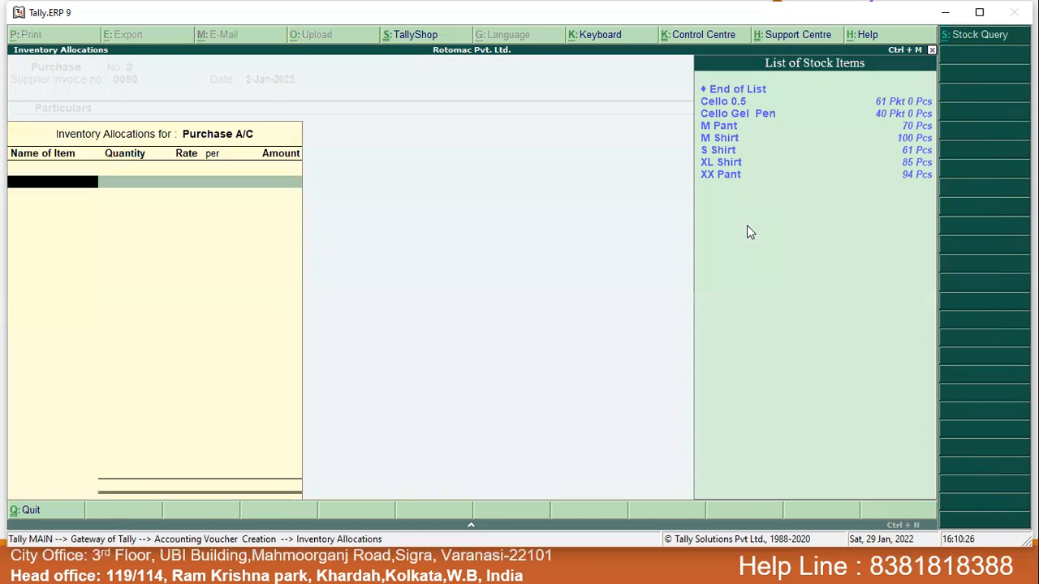
- Allocate the stock item M Pant to the purchase with order number Not Applicable and godown Main Location
key(Down)
key(Down)
key(Down)
key(Down)
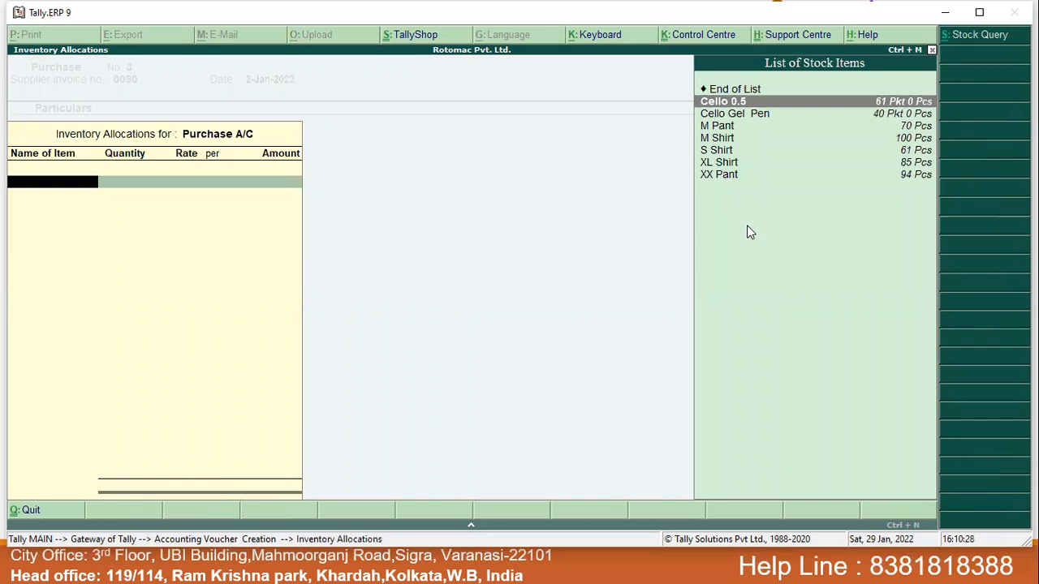
key(Return)
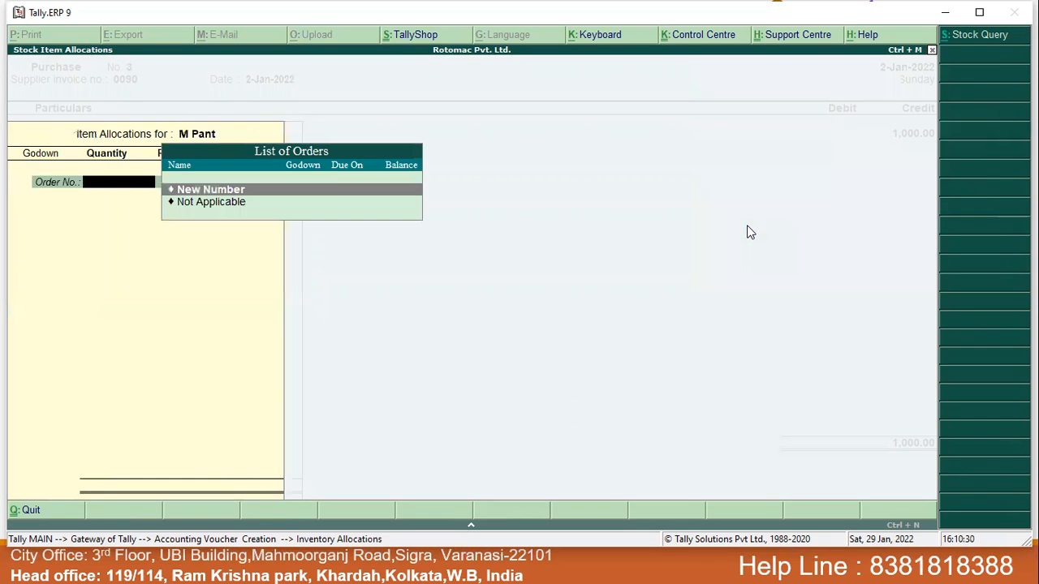
key(Down)
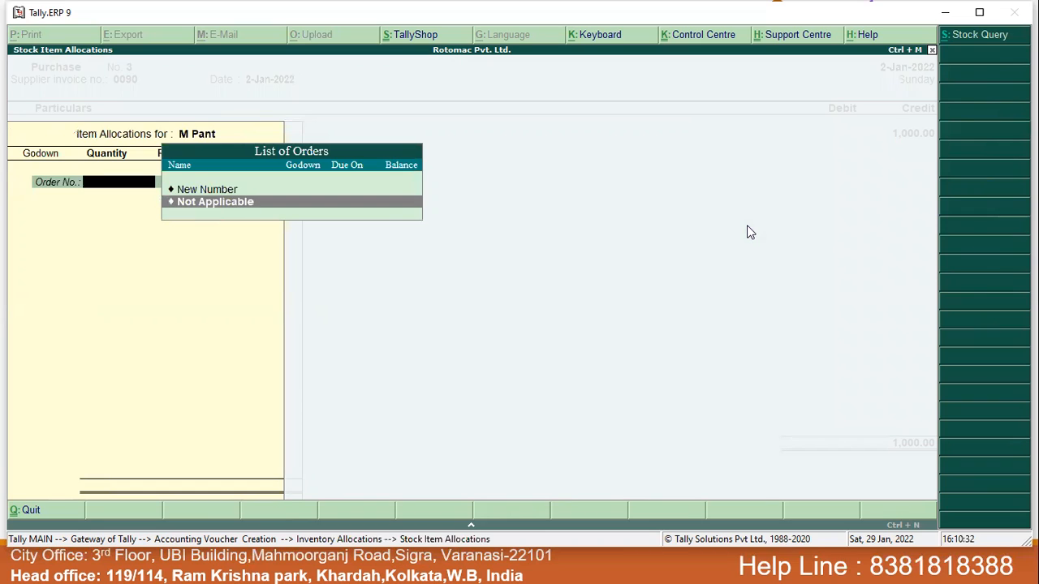
key(Return)
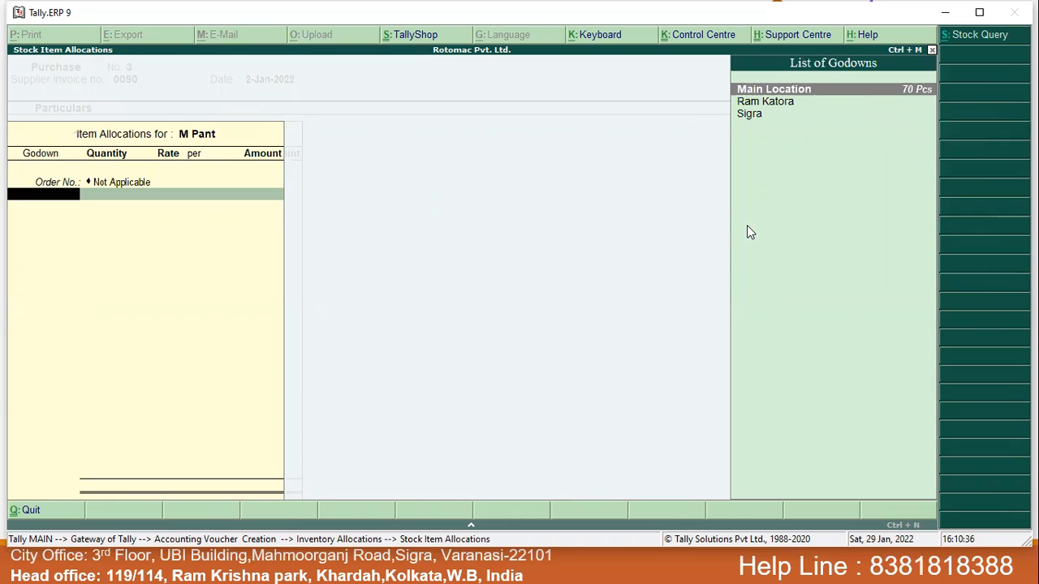
key(Return)
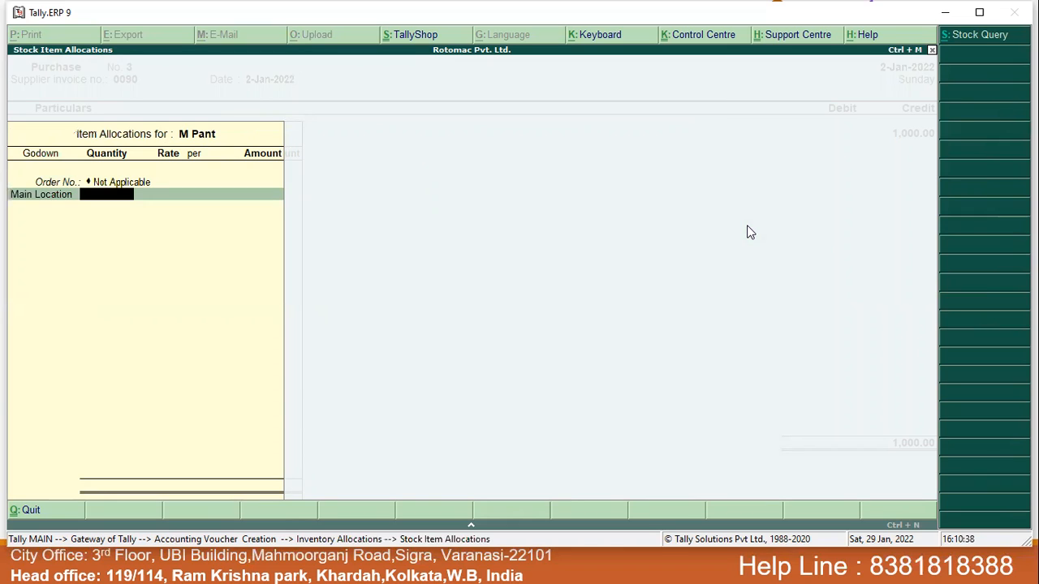
- Set the M Pant allocation to 100 Pcs at a rate of 120 per Pcs
text(100)
key(Return)
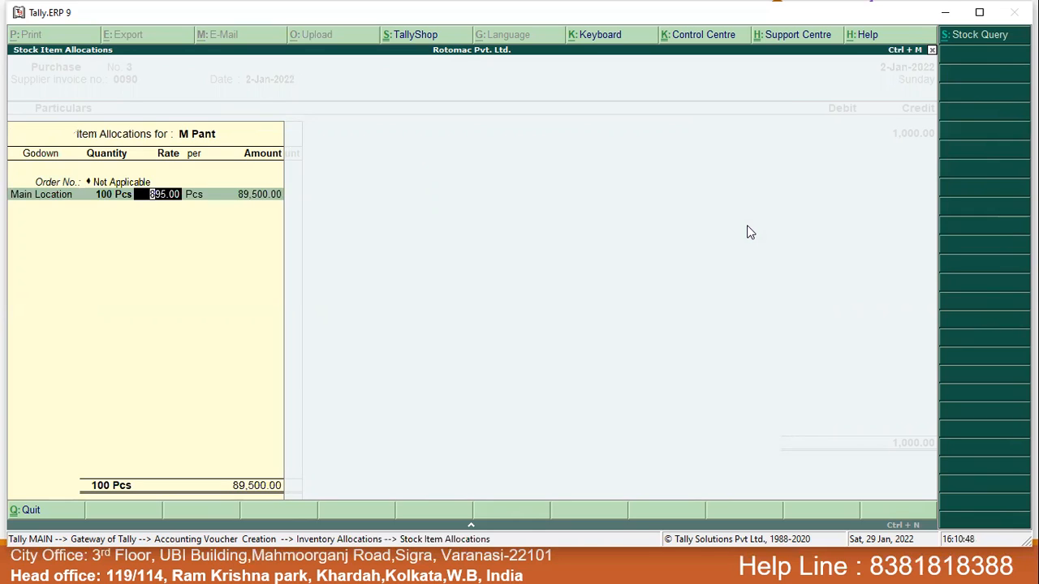
text(120)
key(Return)
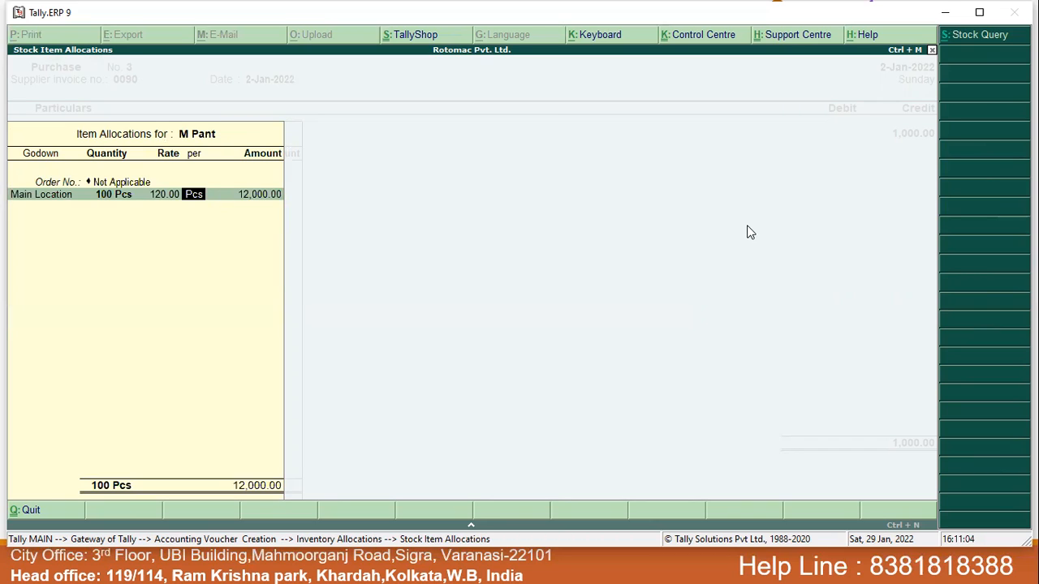
key(Return)
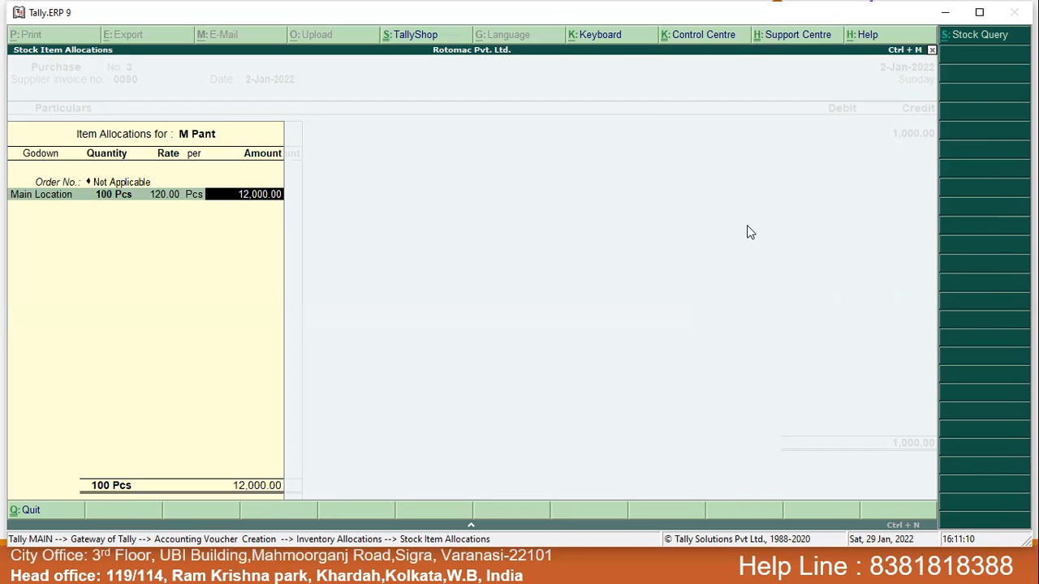
- In the M Pant additional cost details, start a new ledger named Transportation Charges under Direct Expenses
key(Return)
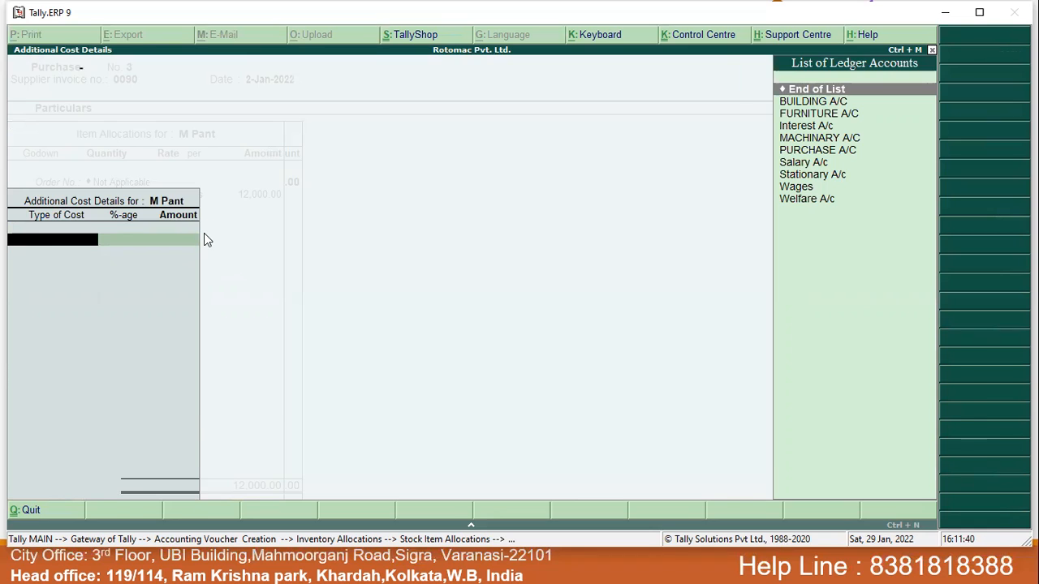
key(alt+c)
text(Tra)
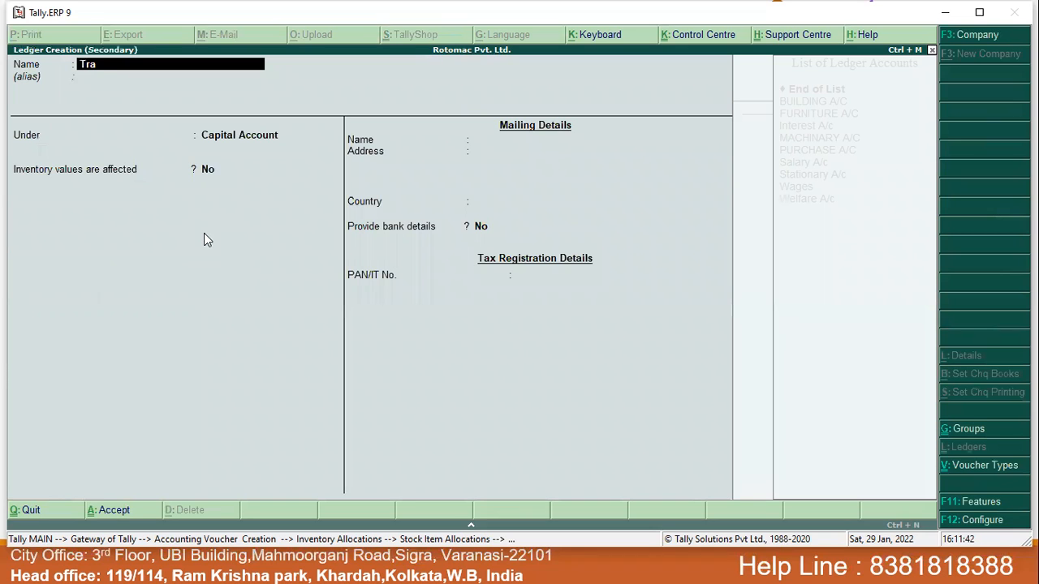
text(nsportation Charges)
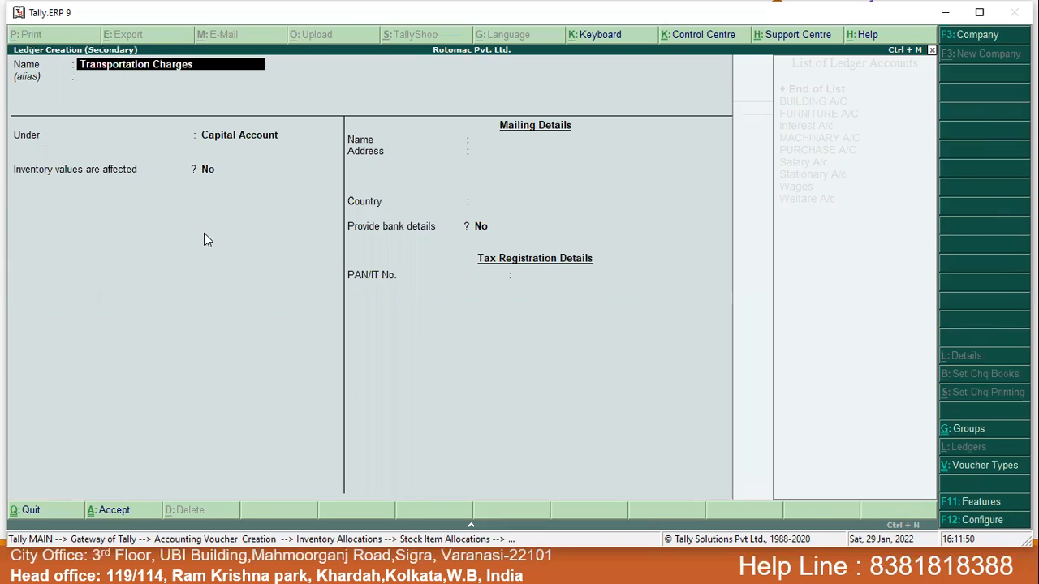
key(Return)
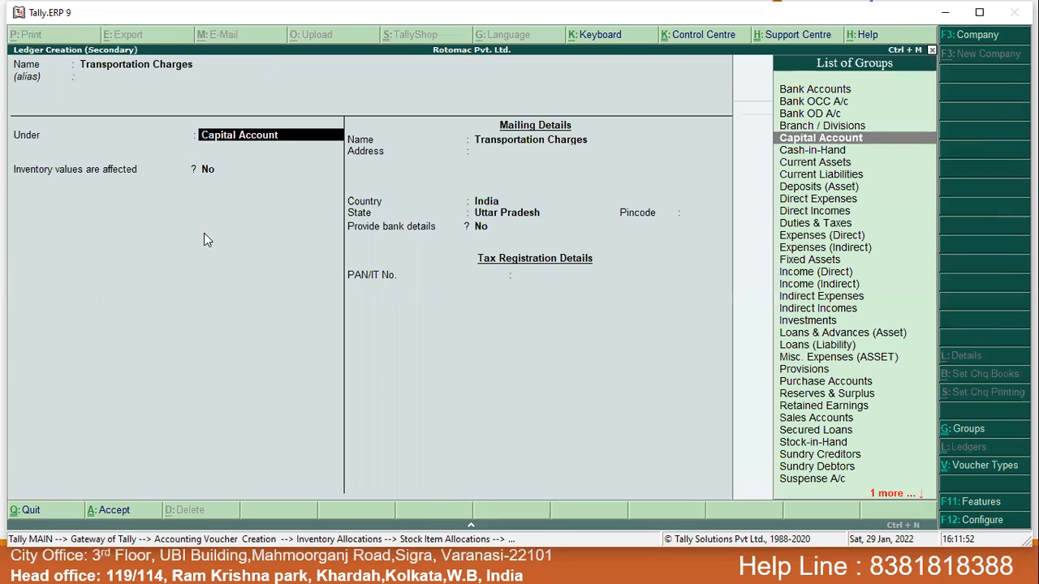
text(Dire)
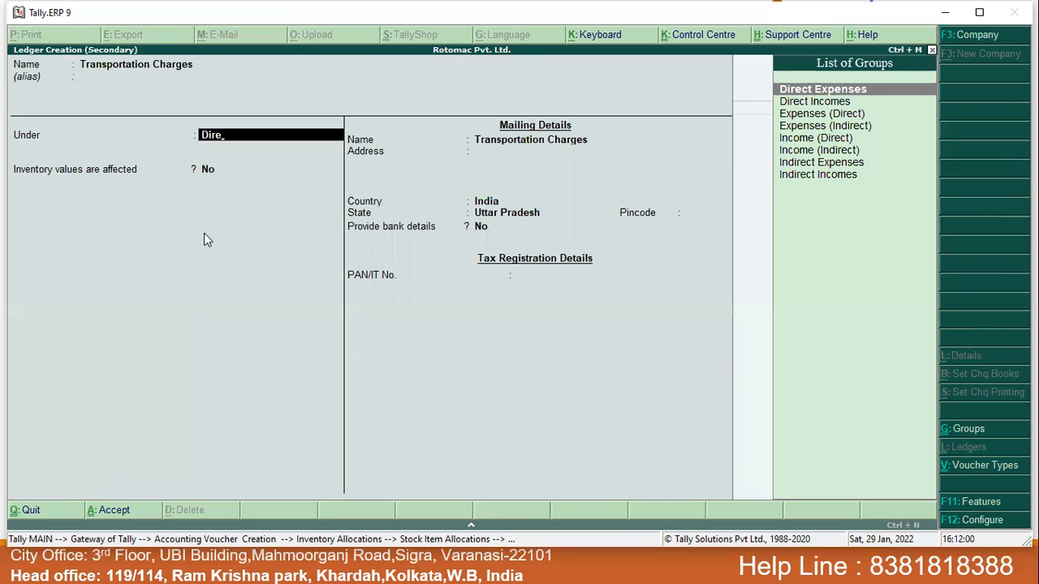
key(Return)
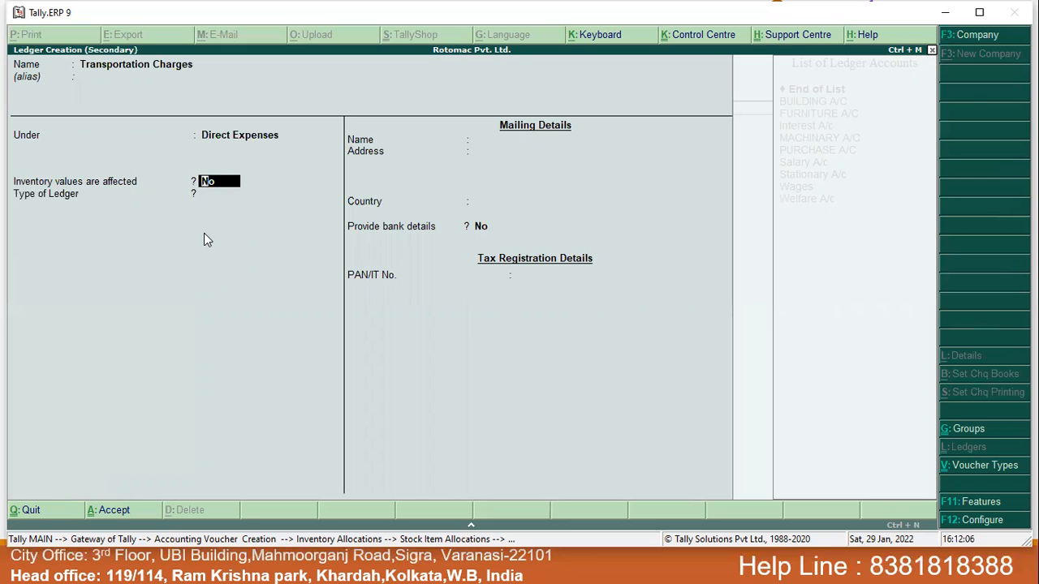
- Save the new ledger with type Not Applicable, and set the Transportation Charges additional cost to 300
key(Return)
key(Return)
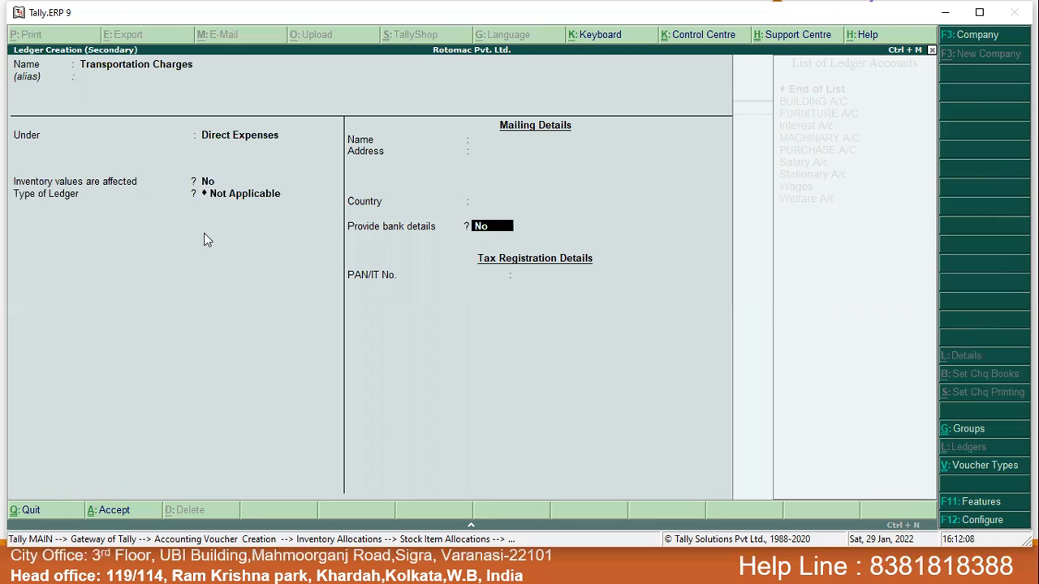
key(Return)
key(Return)
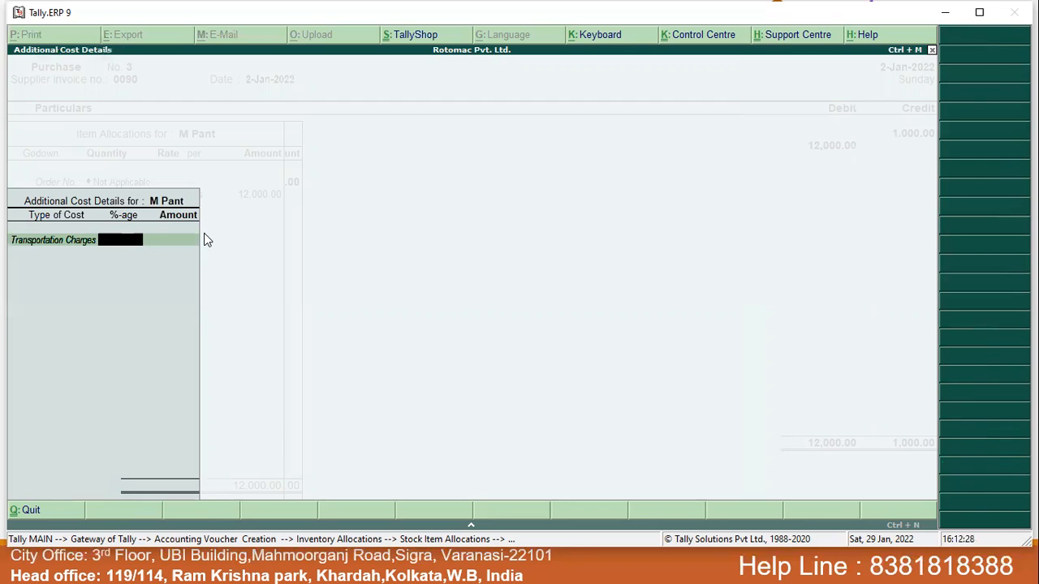
key(Return)
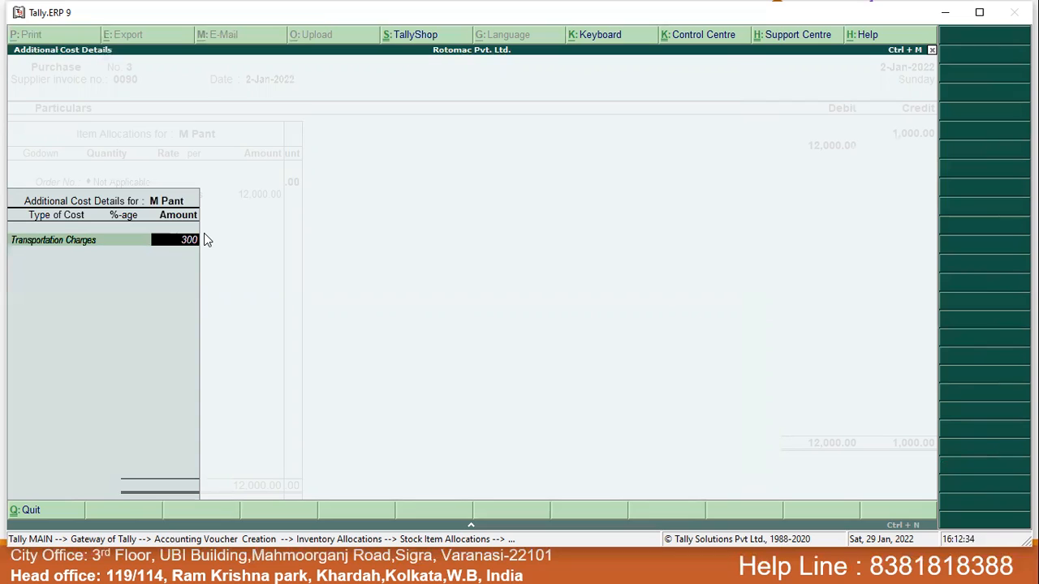
key(Return)
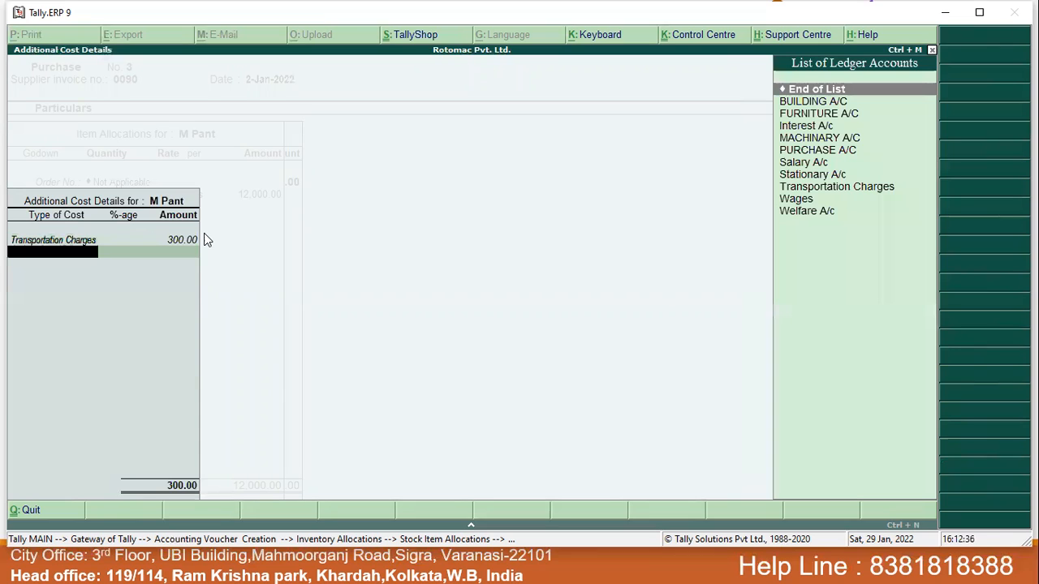
- Create a second additional cost ledger named Loading/Unloading under Indirect Expenses and save it
key(alt+c)
text(U)
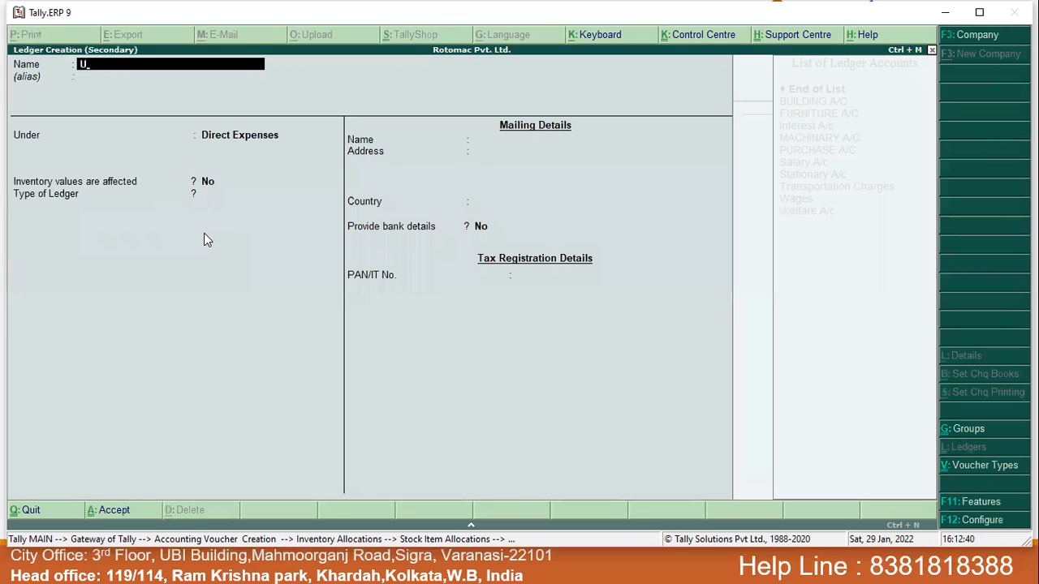
key(BackSpace)
text(Loading/Unloading)
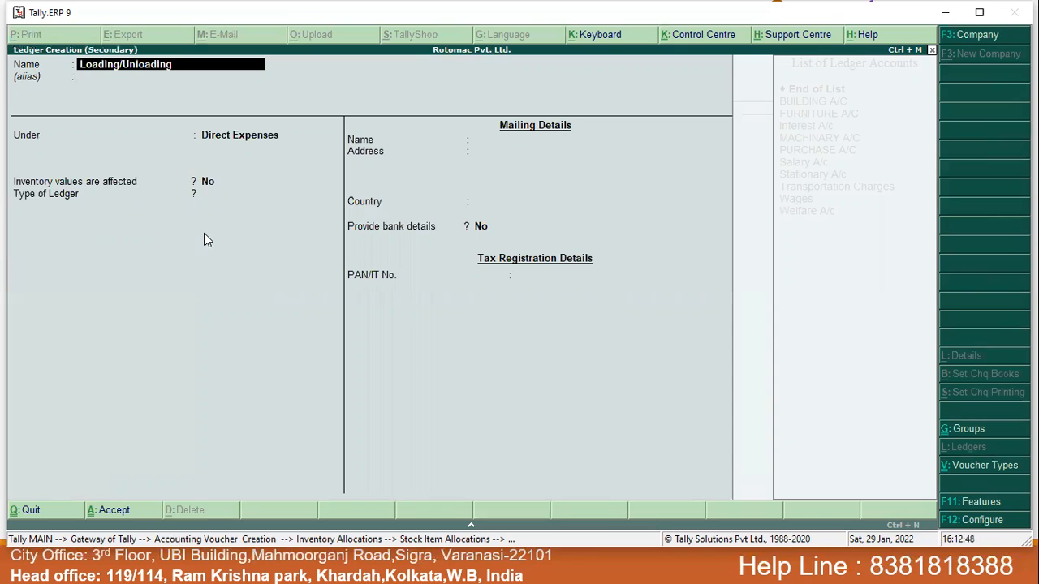
key(Return)
key(Return)
text(In)
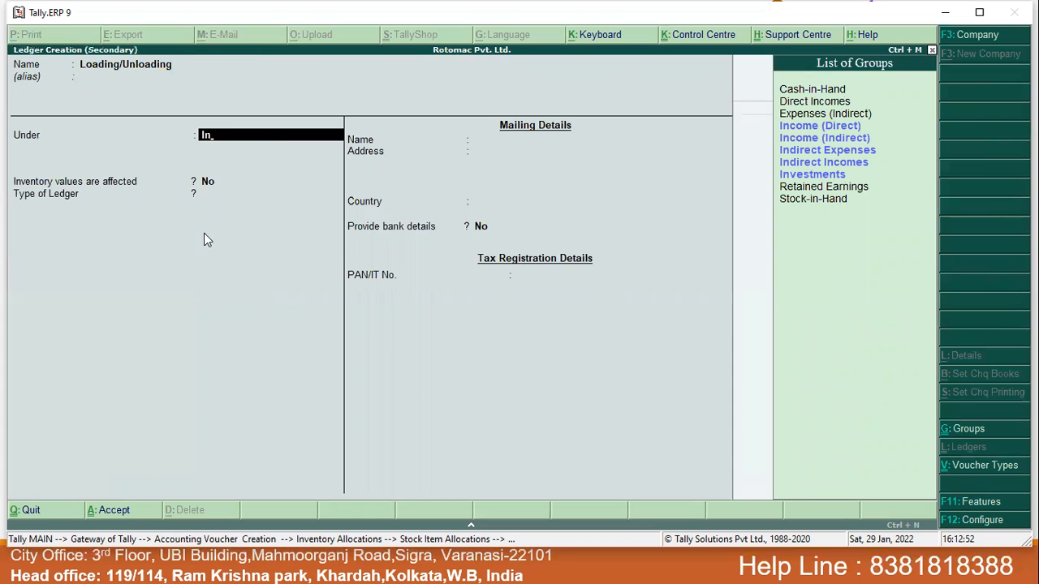
key(Down)
key(Down)
key(Down)
key(Return)
key(Return)
key(Return)
key(ctrl+a)
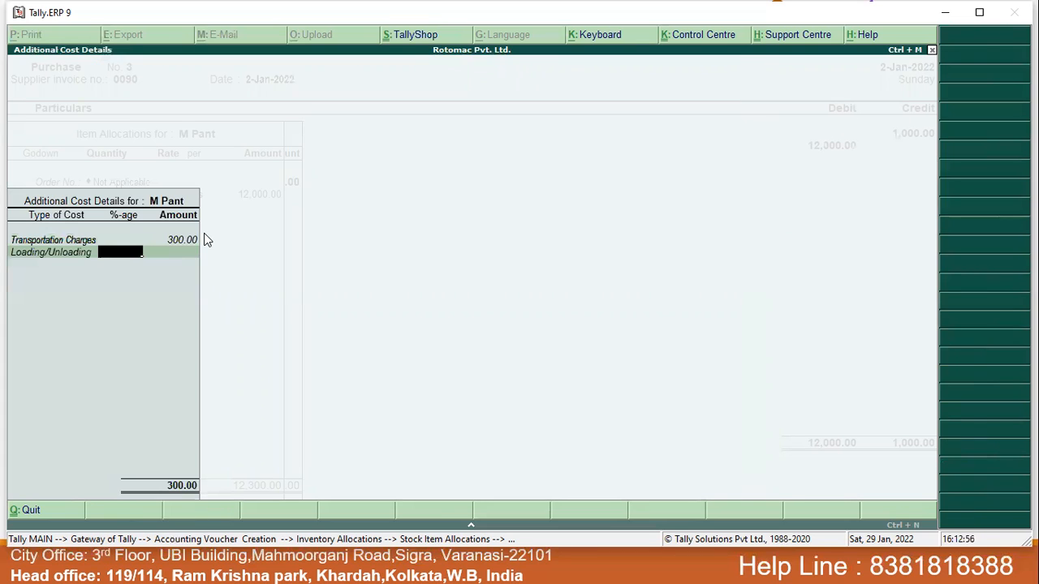
- Set the Loading/Unloading cost to 100 and finish the M Pant inventory allocation, returning to the purchase voucher
key(Return)
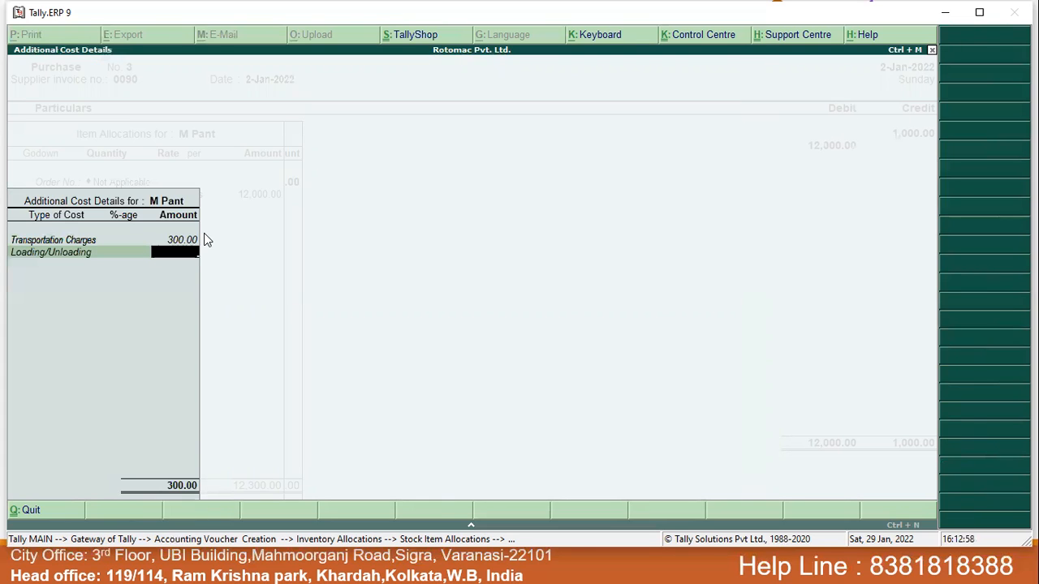
text(100)
key(Return)
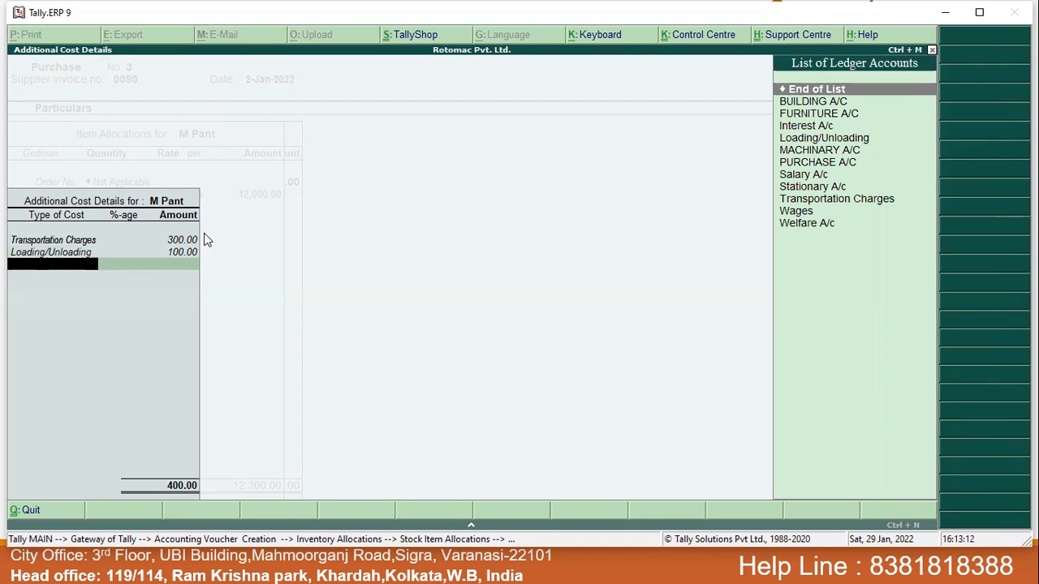
key(Return)
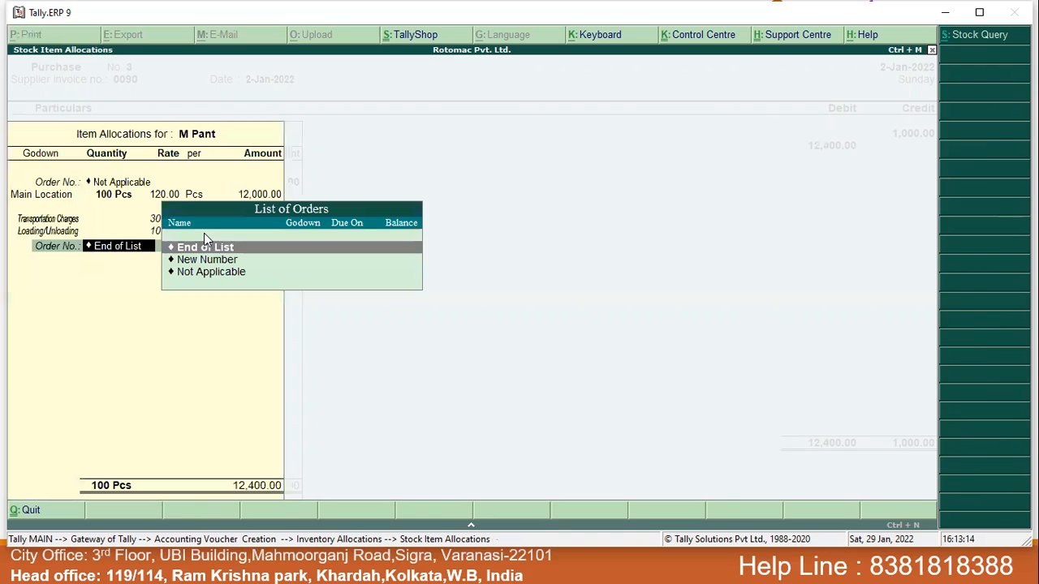
key(Return)
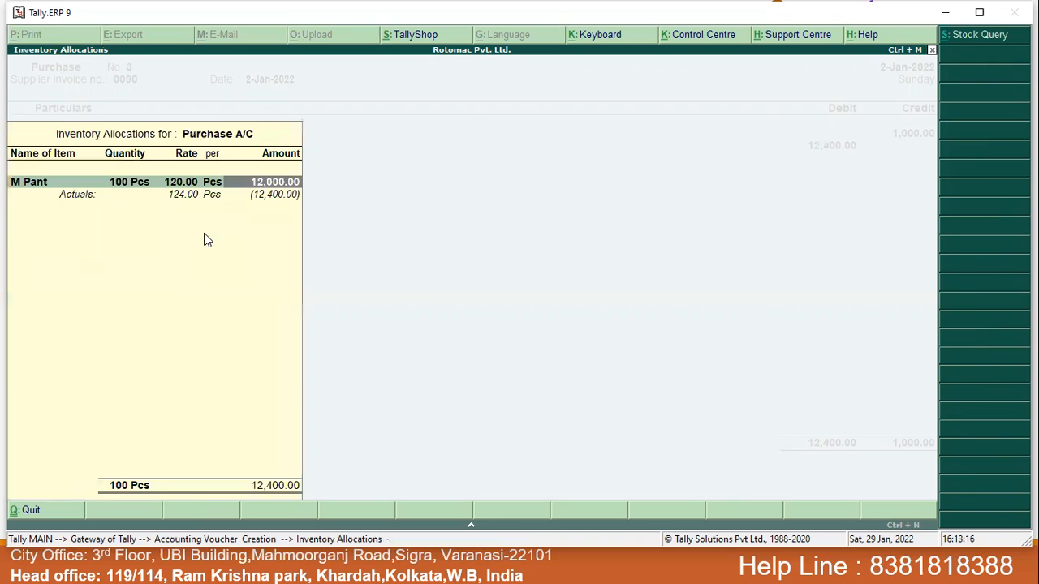
key(Return)
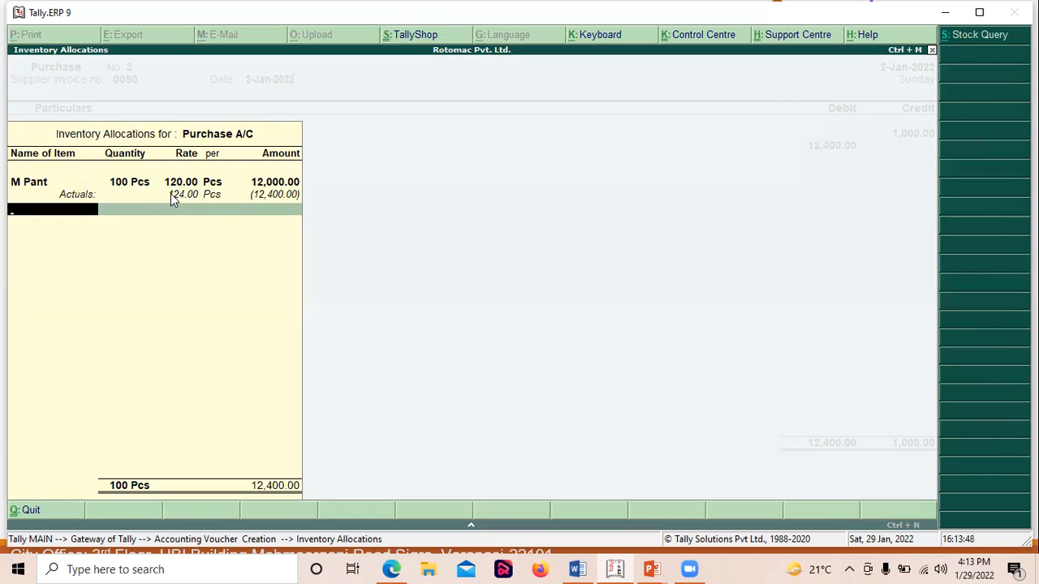
key(Return)
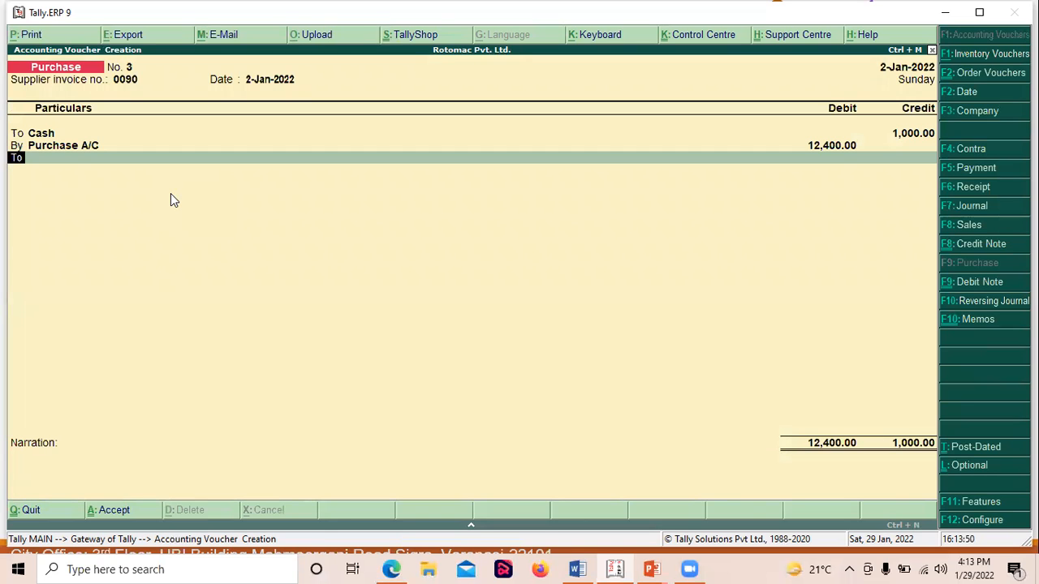
- Go back to the Cash line and set its credit amount to 12,400
key(BackSpace)
key(BackSpace)
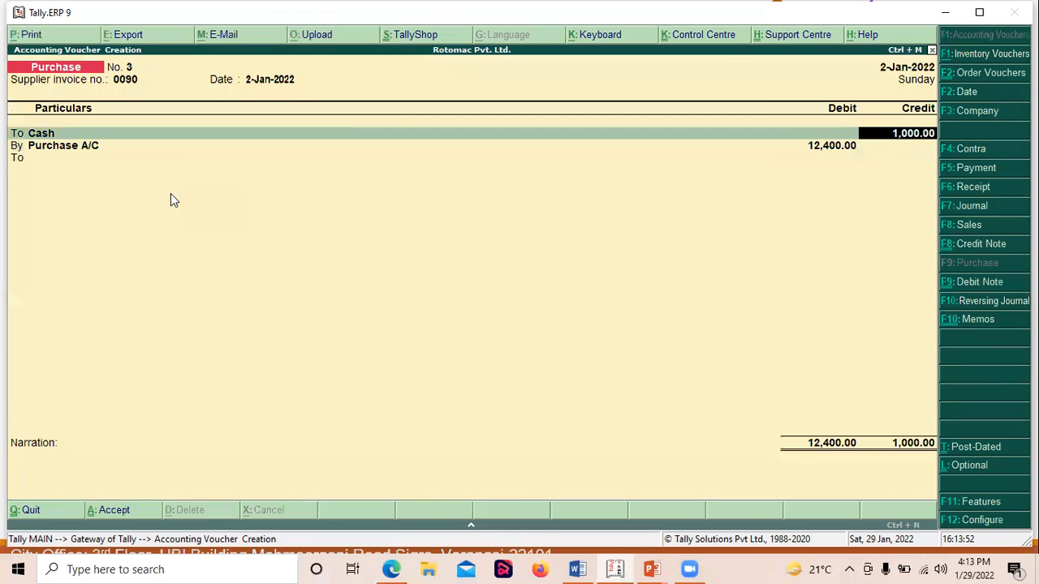
text(12400)
key(Return)
key(Return)
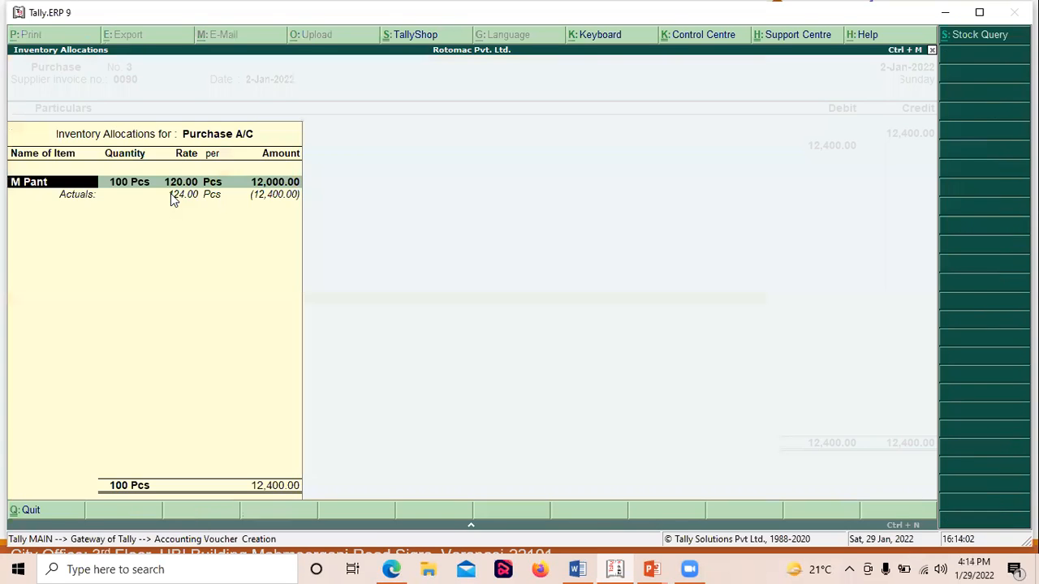
- Confirm the M Pant allocation and its additional costs again, ending the order and item lists
key(Return)
key(Return)
key(Return)
key(Return)
key(Return)
key(Return)
key(Return)
key(Return)
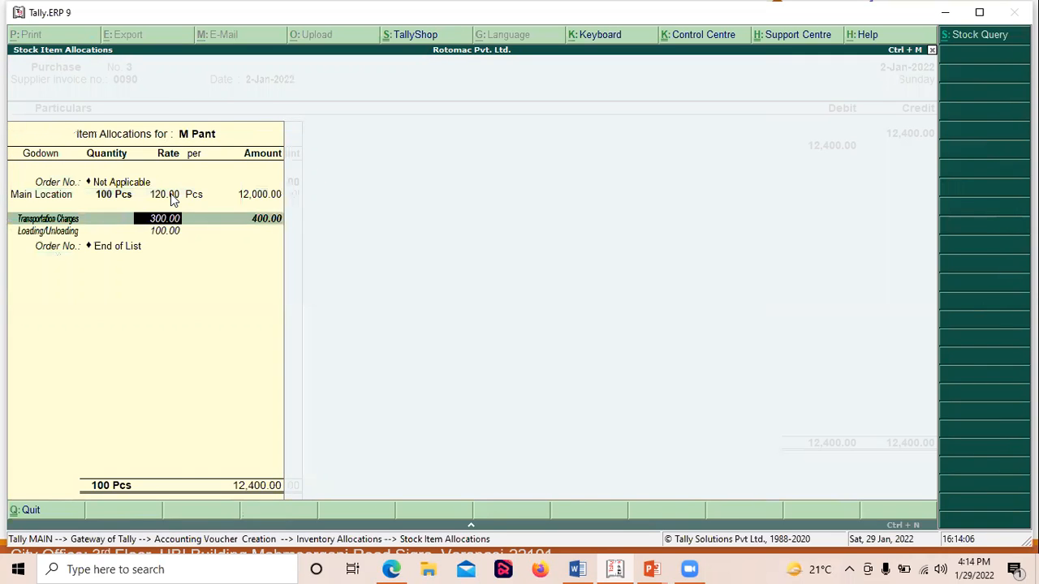
key(Return)
key(Return)
key(Return)
key(Return)
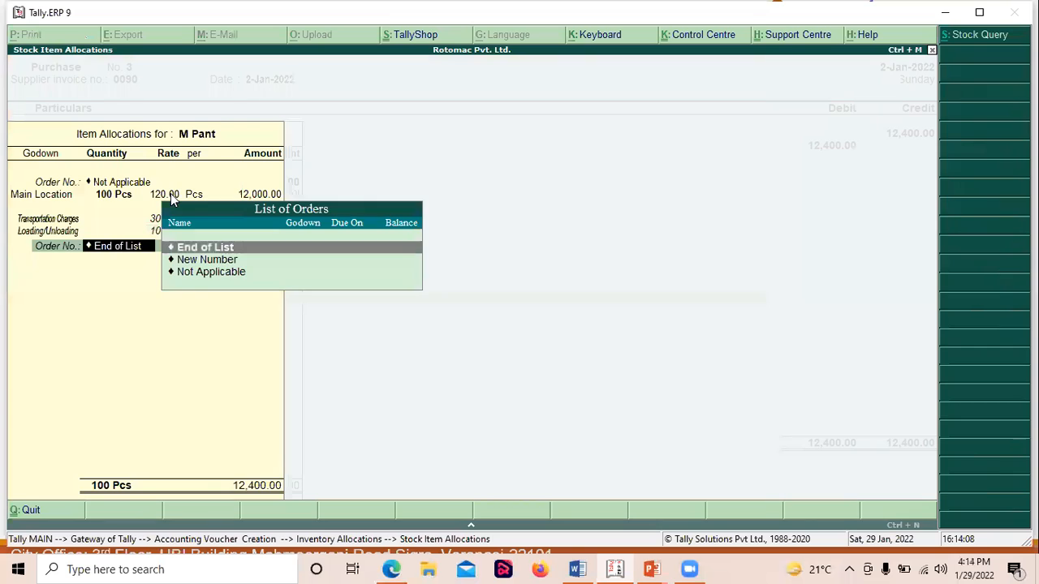
key(Return)
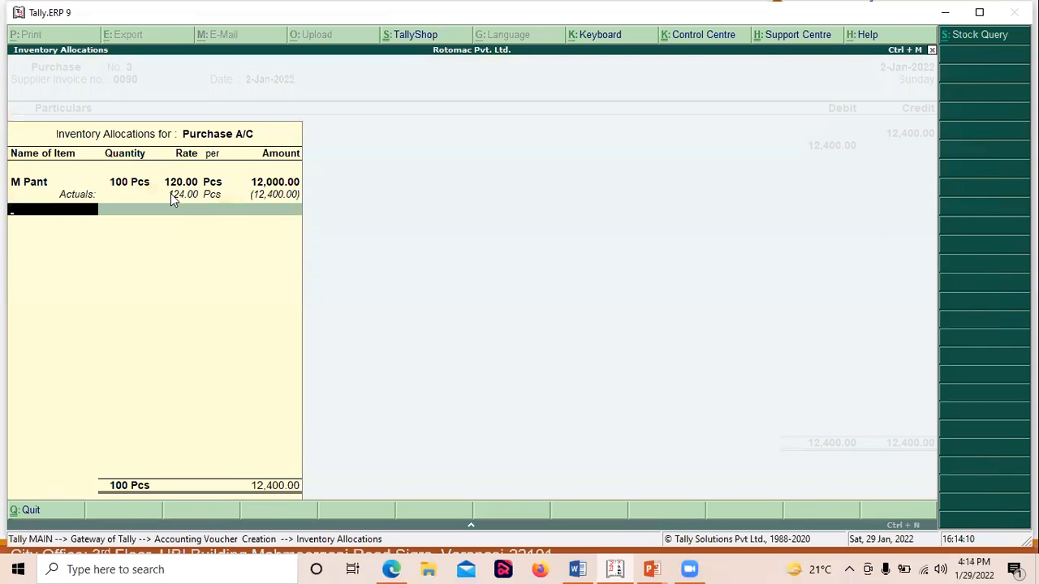
key(Return)
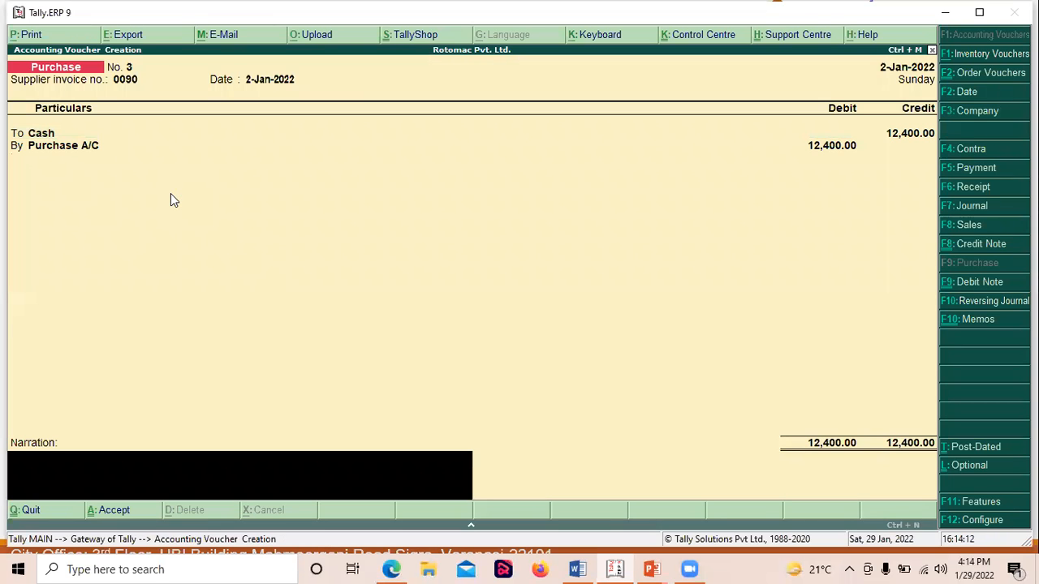
- Accept the purchase voucher without a narration and leave voucher entry for the Gateway of Tally
key(Return)
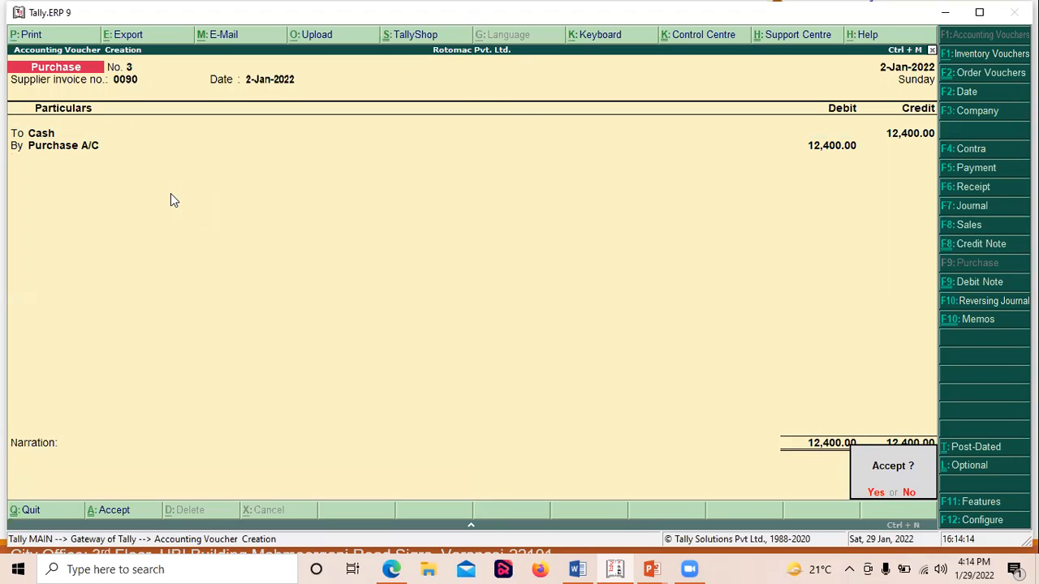
key(Return)
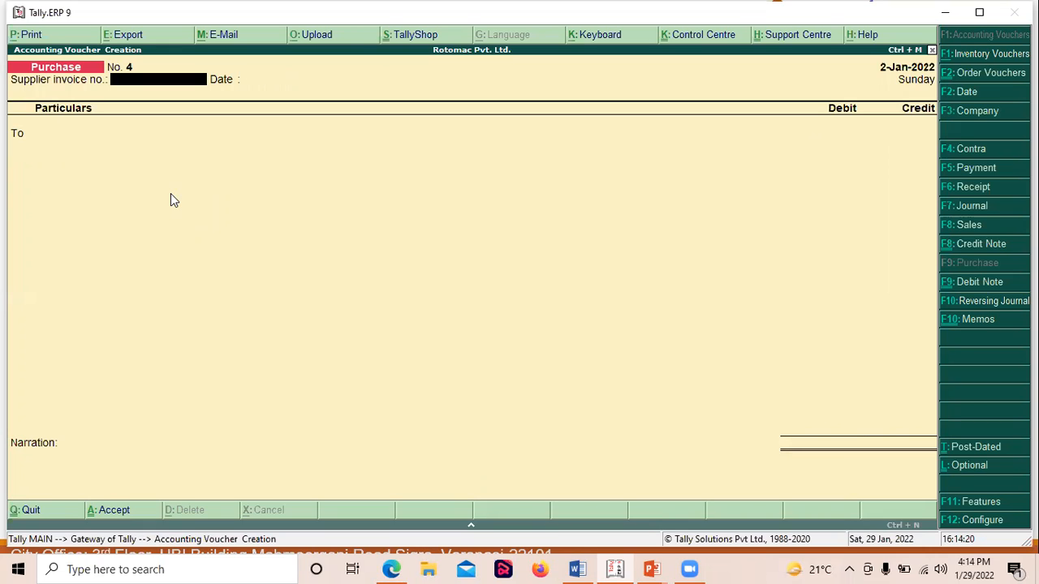
key(Escape)
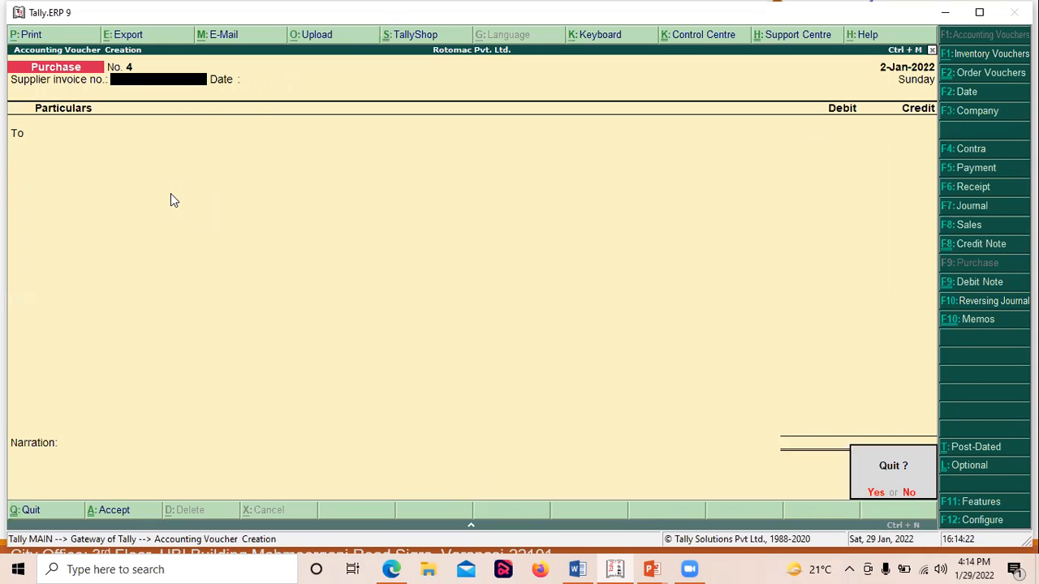
key(Return)
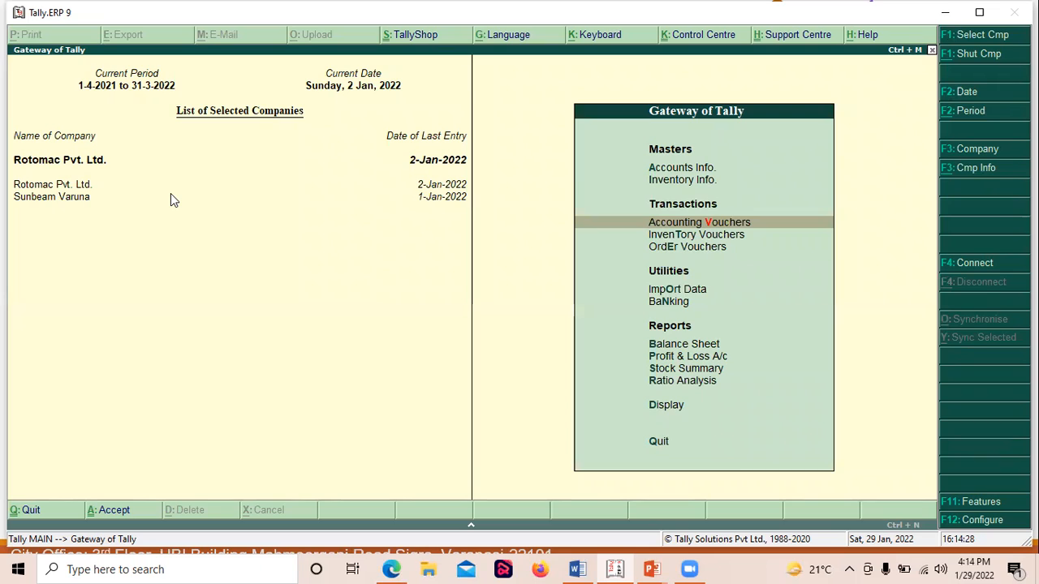
- Open the stock item monthly summary for M Pant from the inventory books
key(d)
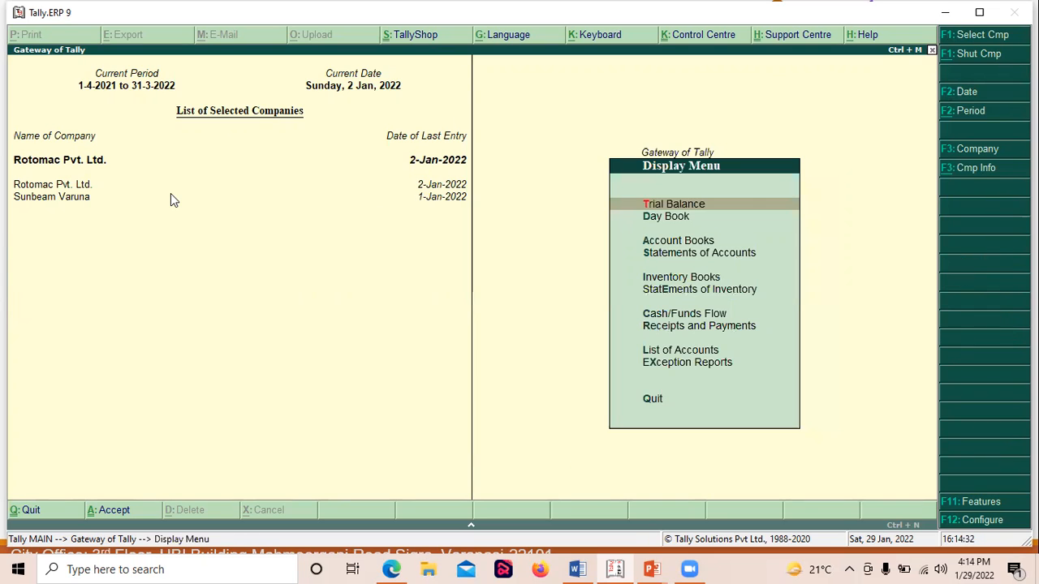
key(Down)
key(Down)
key(Down)
key(Down)
key(Down)
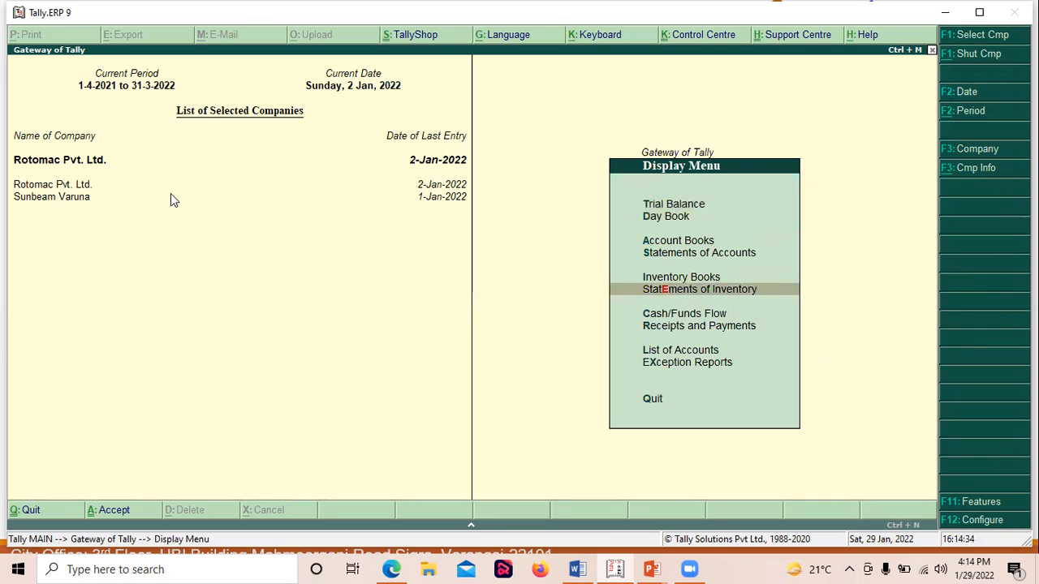
key(Return)
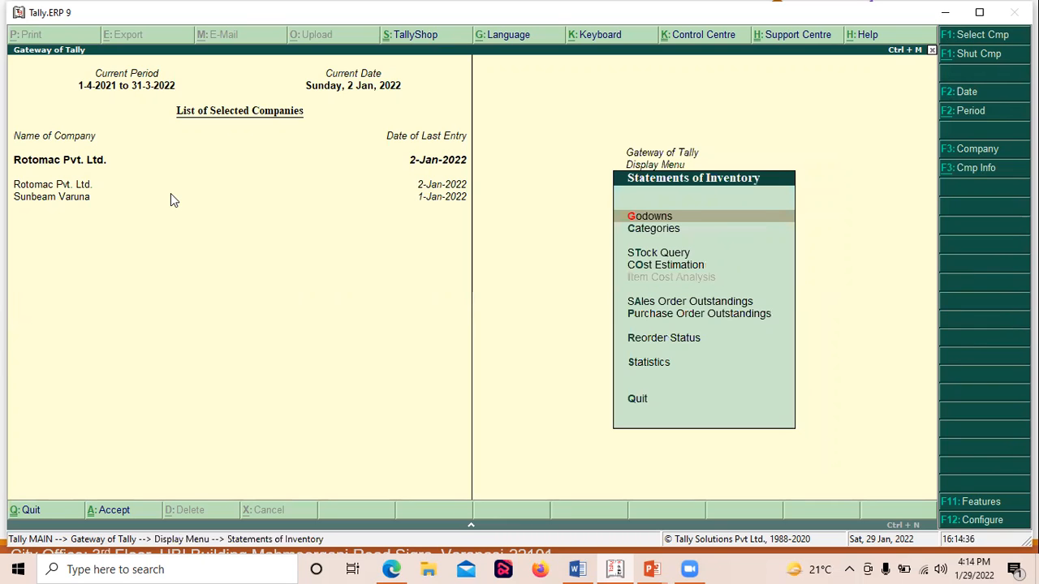
key(Escape)
key(Up)
key(Return)
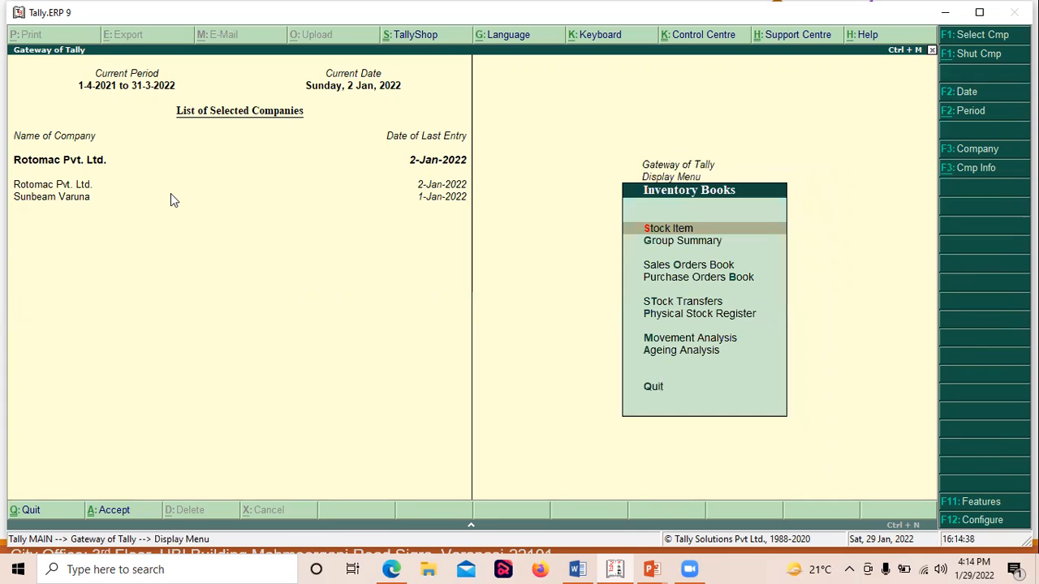
key(Return)
key(Down)
key(Down)
key(Return)
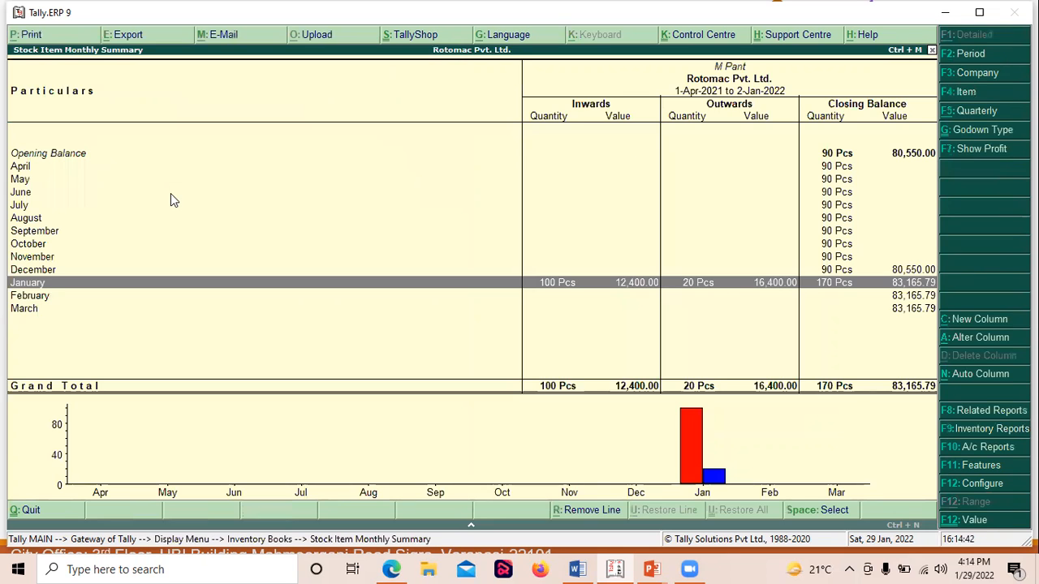
key(Return)
key(Down)
key(Down)
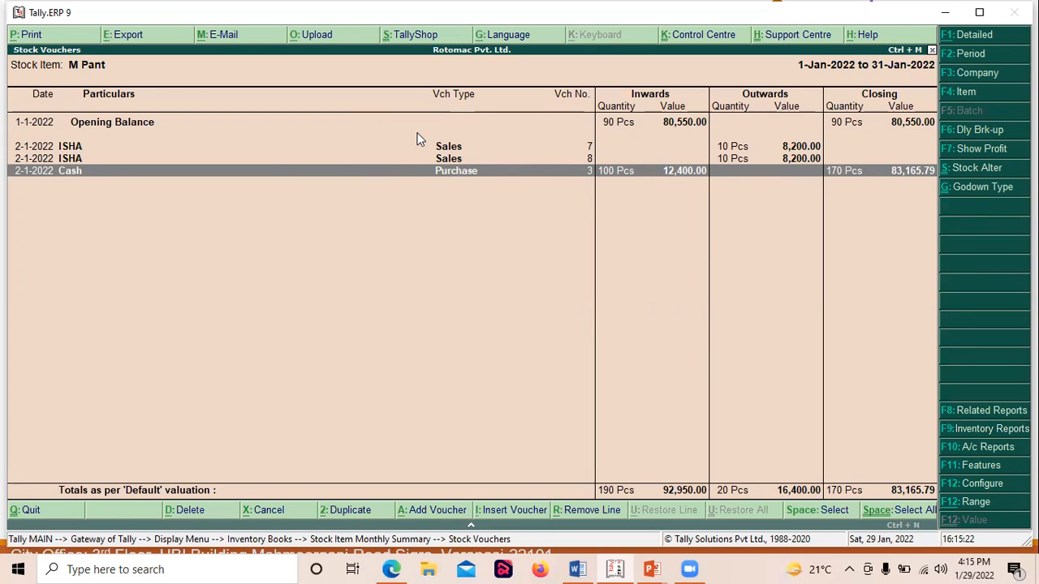
- Close the M Pant stock reports and return to the Gateway of Tally
key(Escape)
key(Escape)
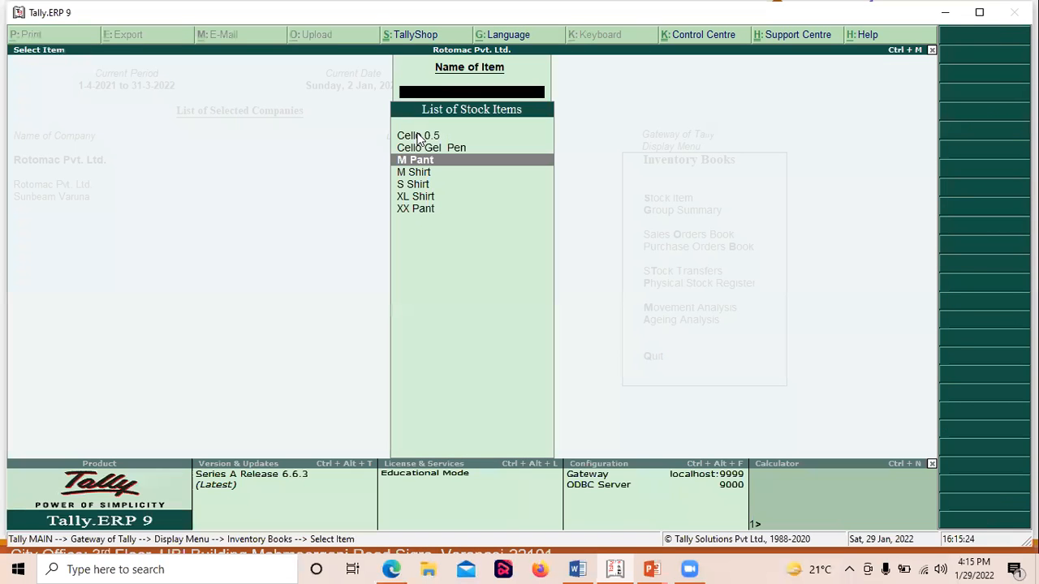
key(Escape)
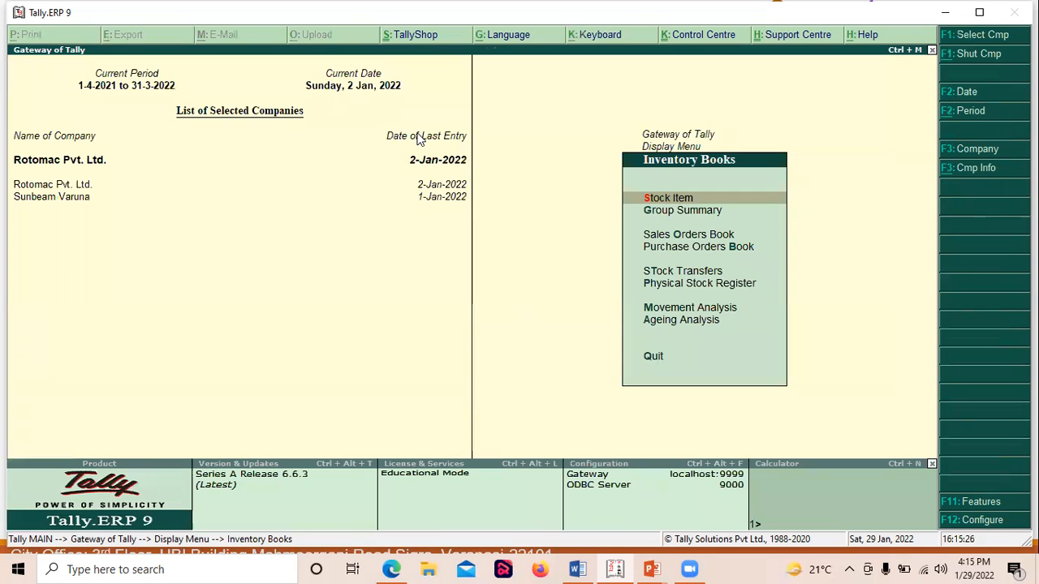
key(Escape)
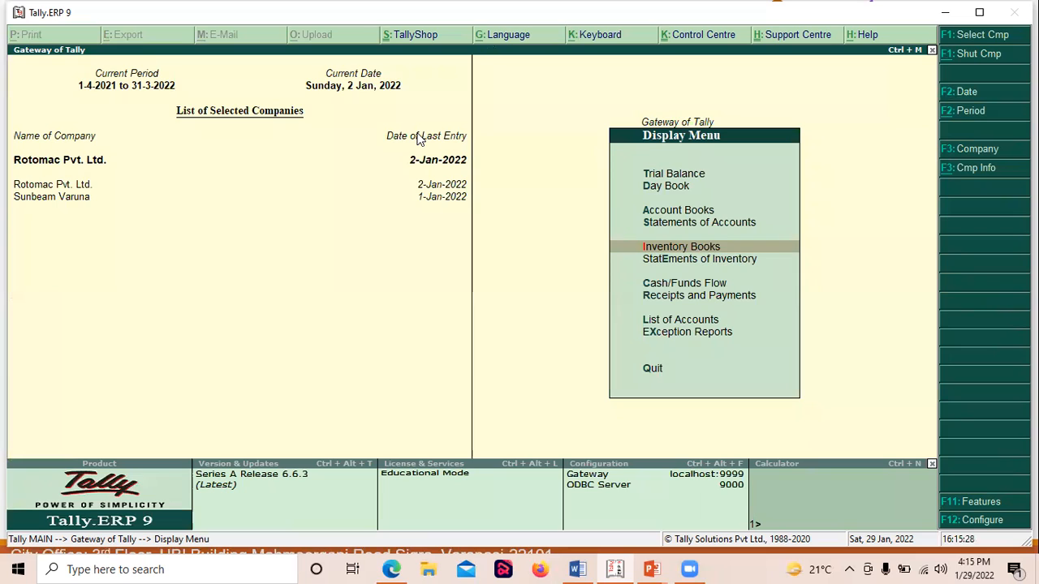
key(Escape)
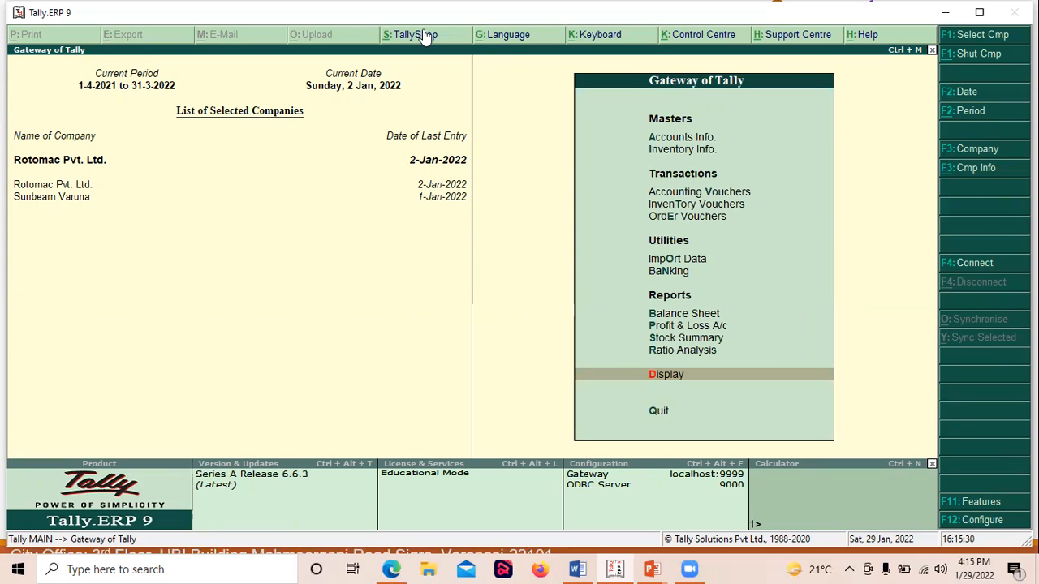
- Switch to the PowerPoint slide show on tracking the additional cost of purchase
click(425, 36)
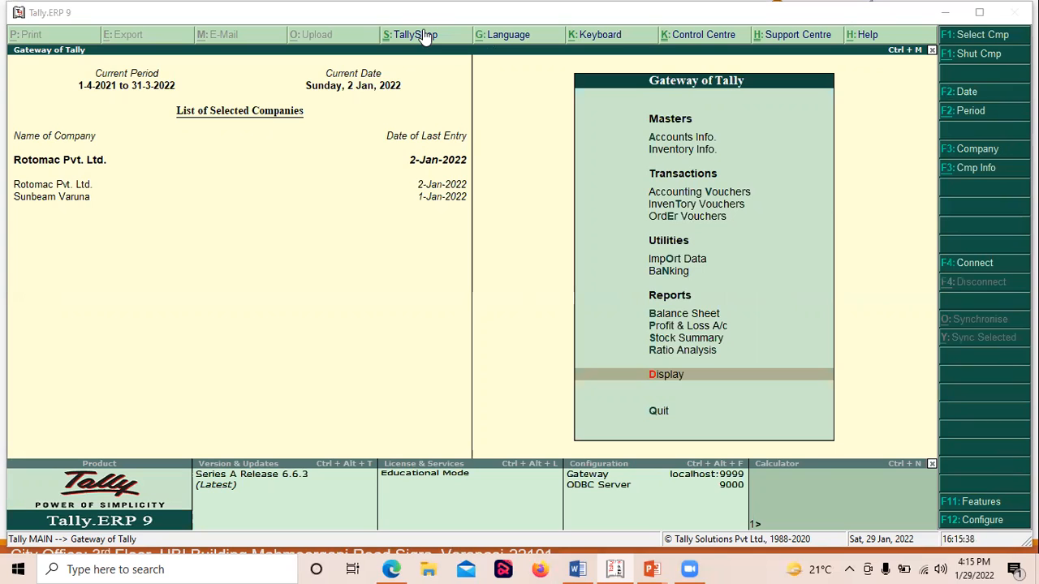
click(876, 361)
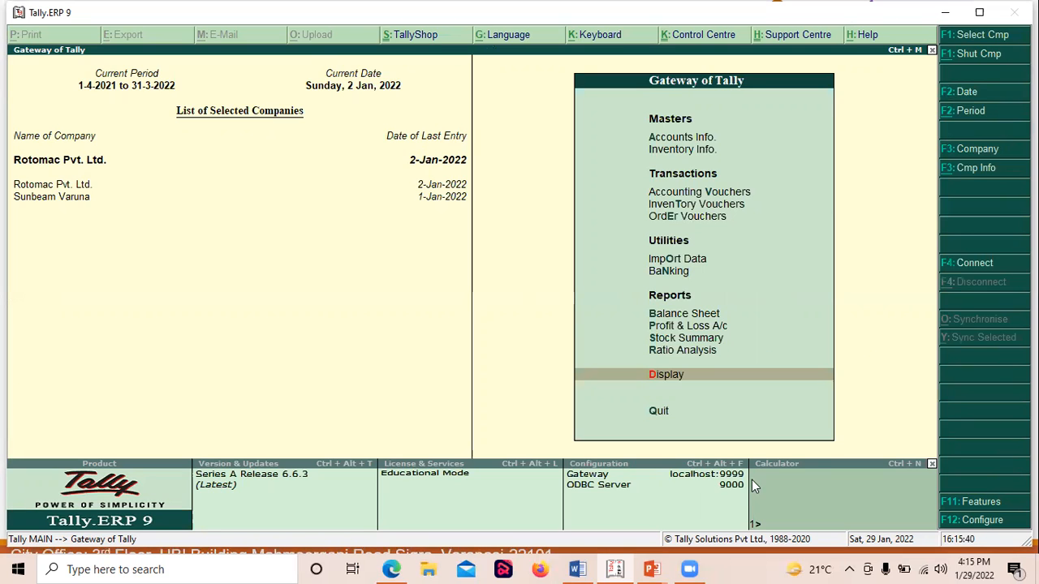
click(652, 568)
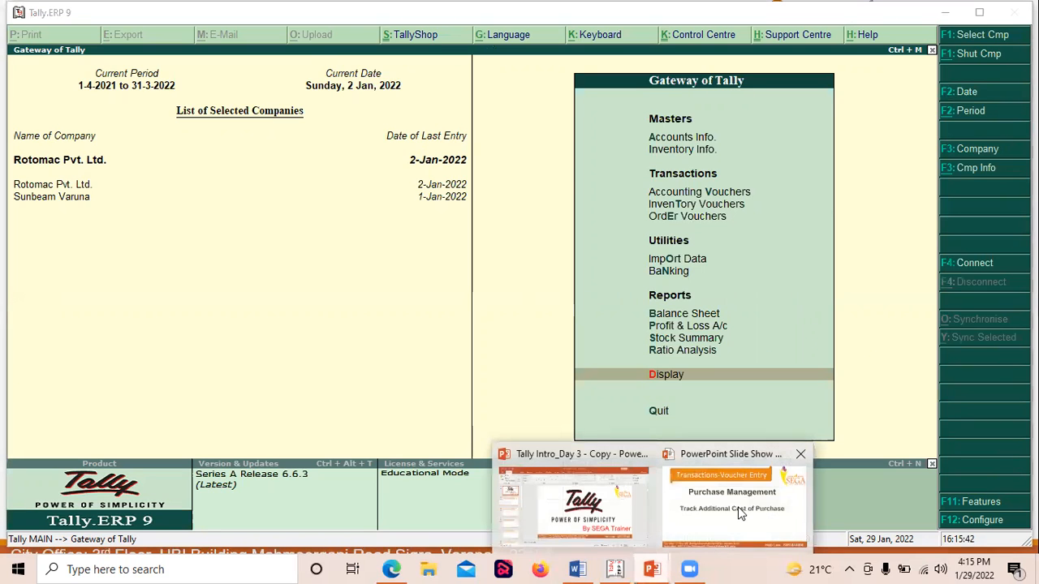
click(710, 526)
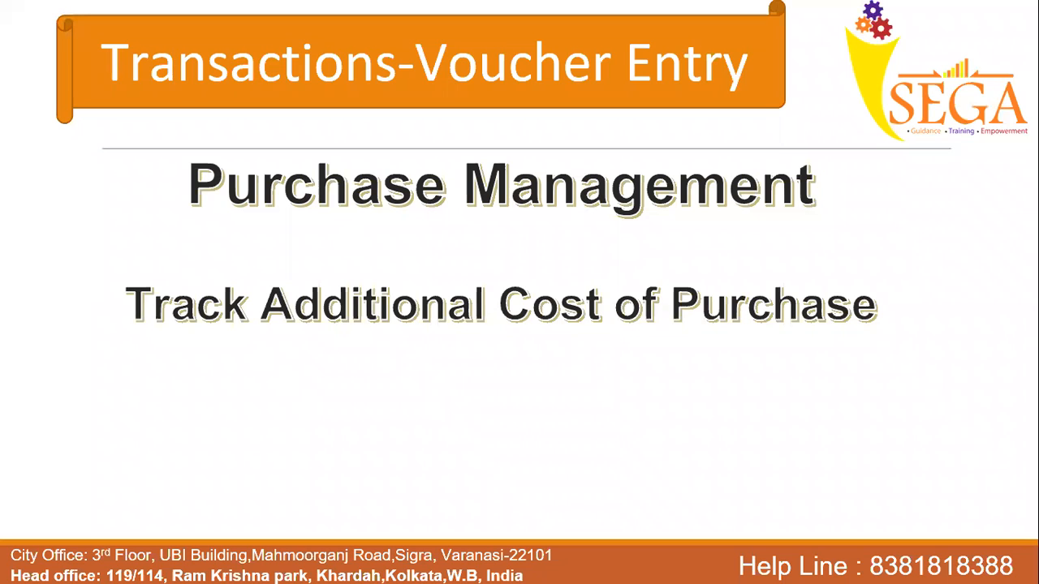
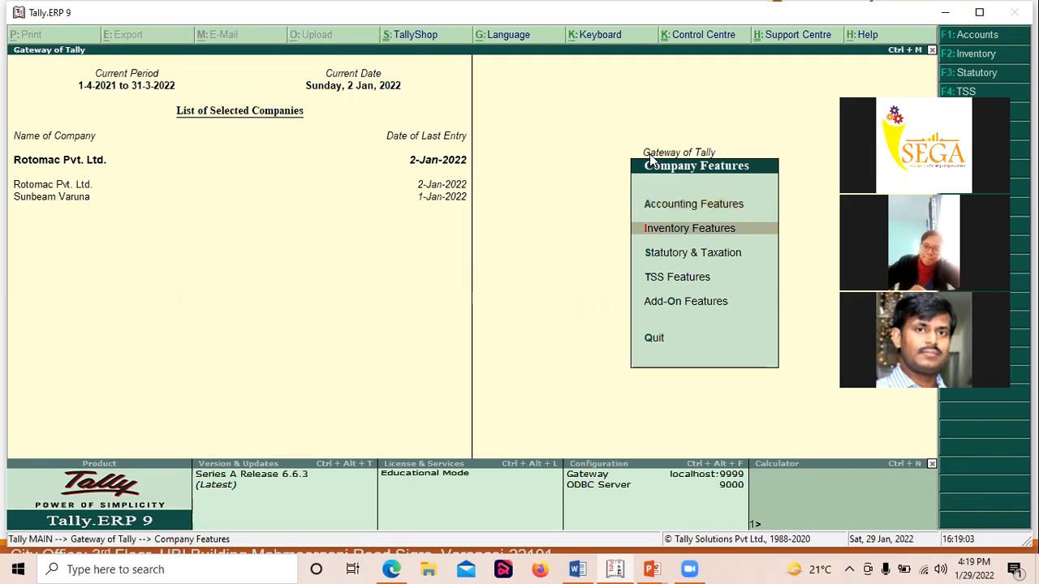
- Open the inventory features of Rotomac Pvt. Ltd. and check the setting for tracking additional costs of purchases
key(Return)
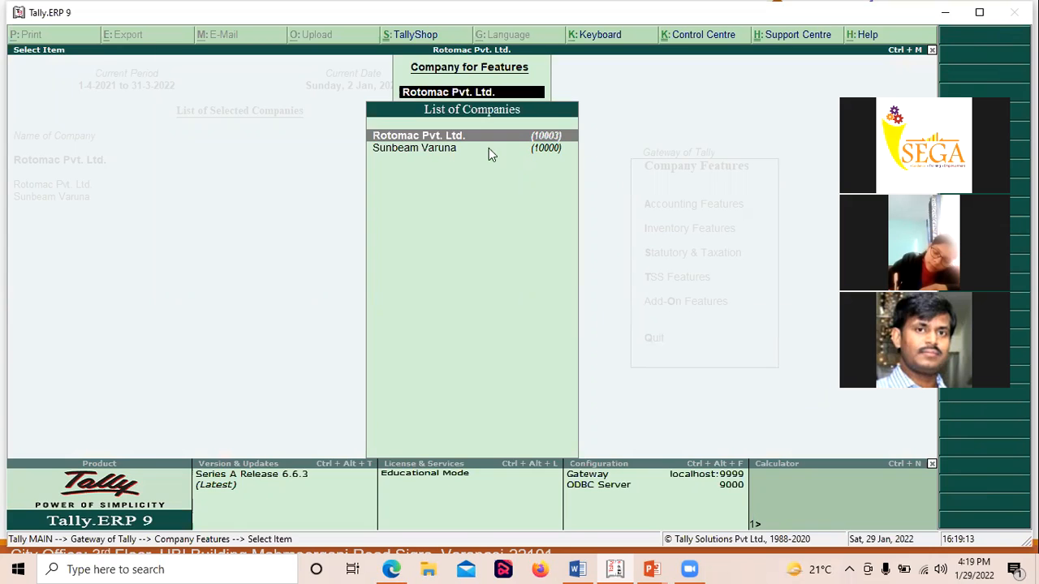
key(Return)
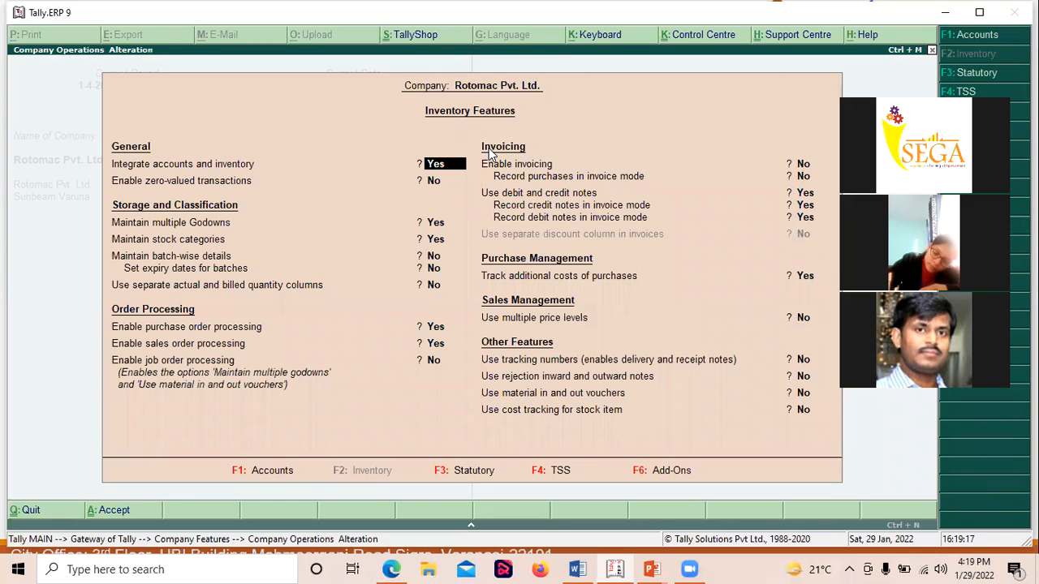
key(Return)
key(Return)
key(Return)
key(Return)
key(Return)
key(Return)
key(Return)
key(Return)
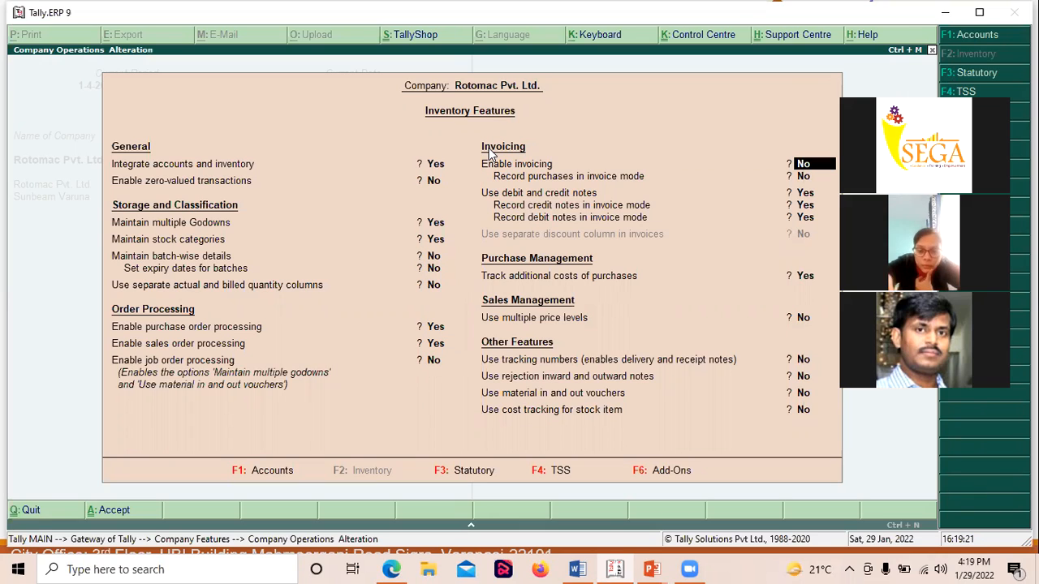
key(Return)
key(Return)
key(Return)
key(Return)
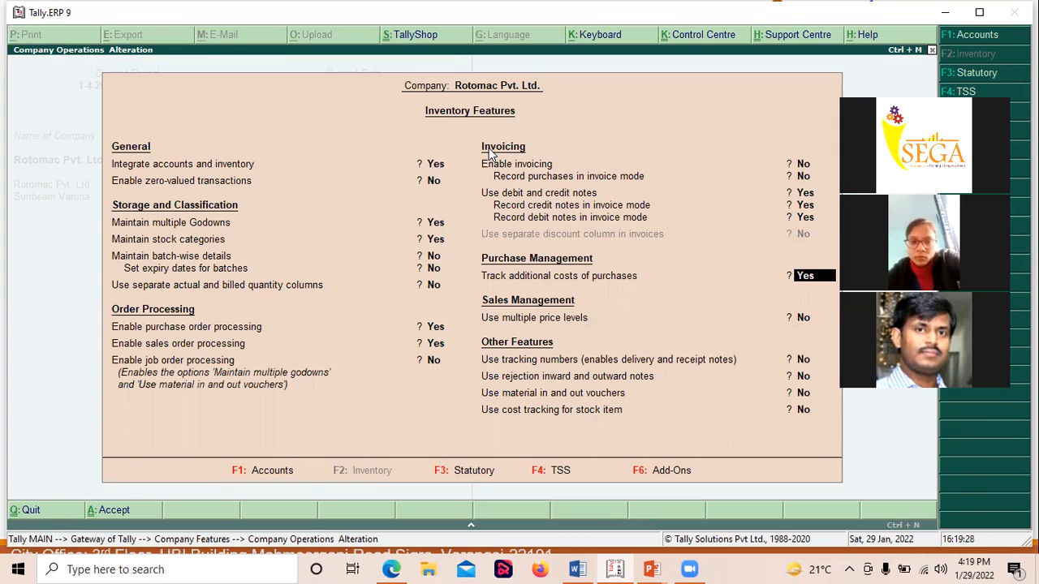
- Examine the options from additional purchase cost tracking to multiple price levels and tracking numbers
key(Return)
key(Return)
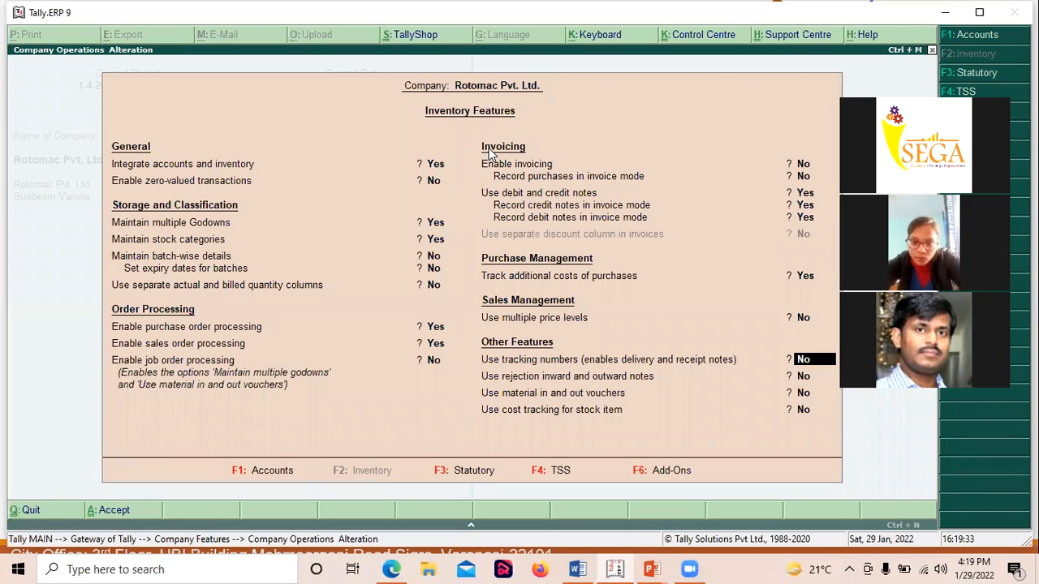
key(Up)
key(Up)
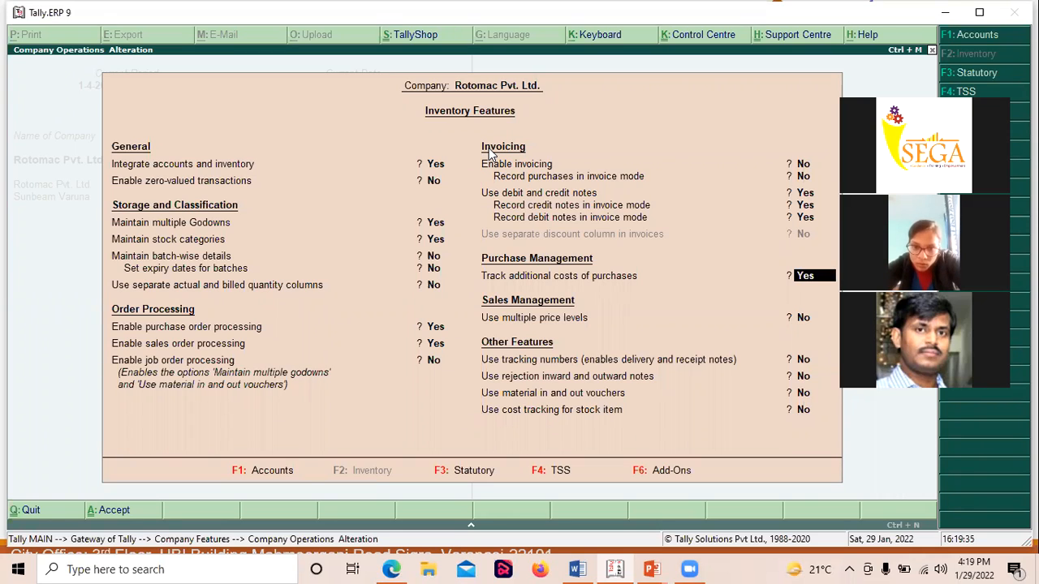
key(Down)
key(Down)
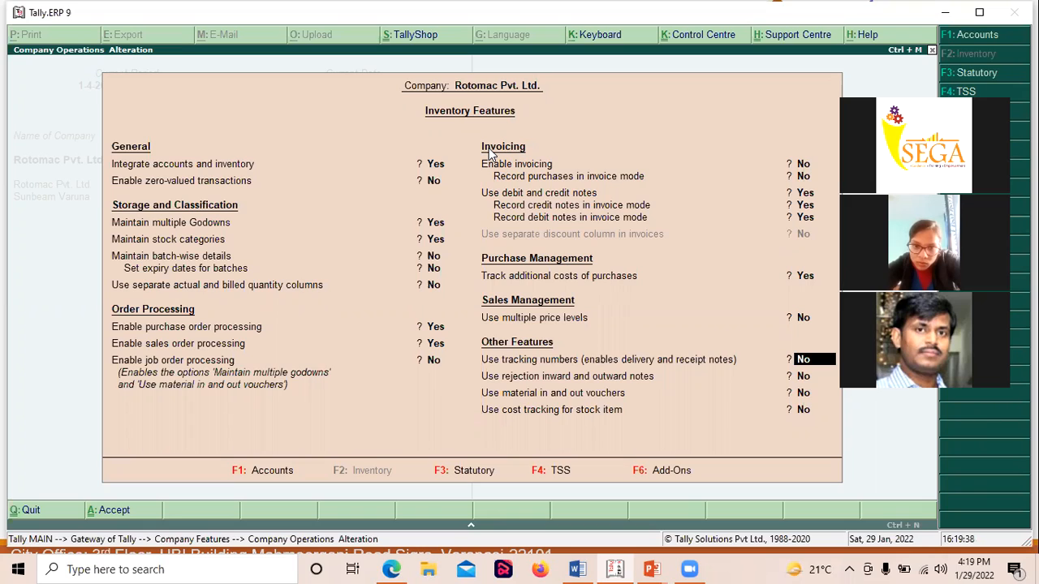
key(Up)
key(Up)
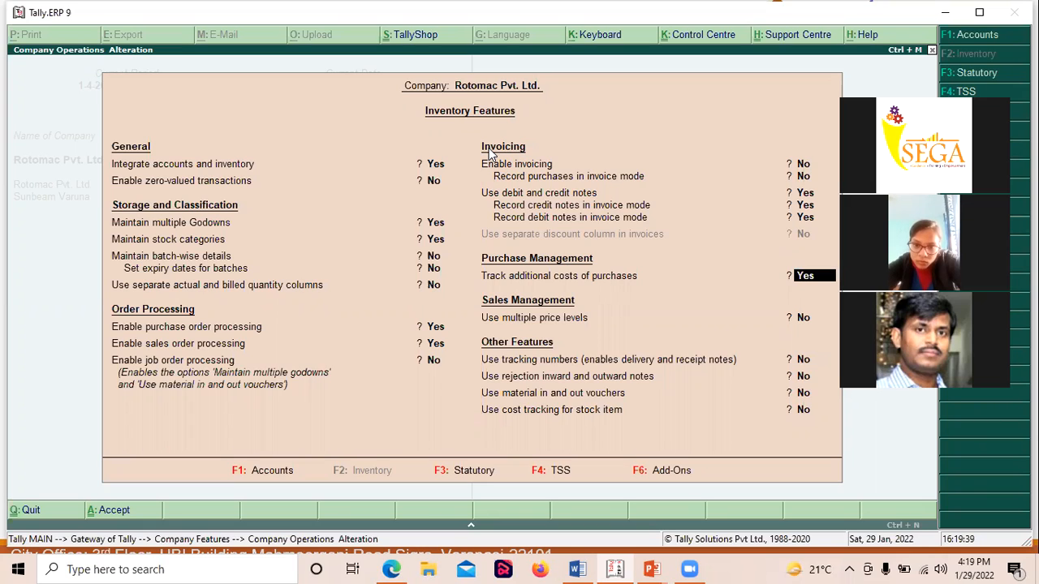
key(Down)
key(Down)
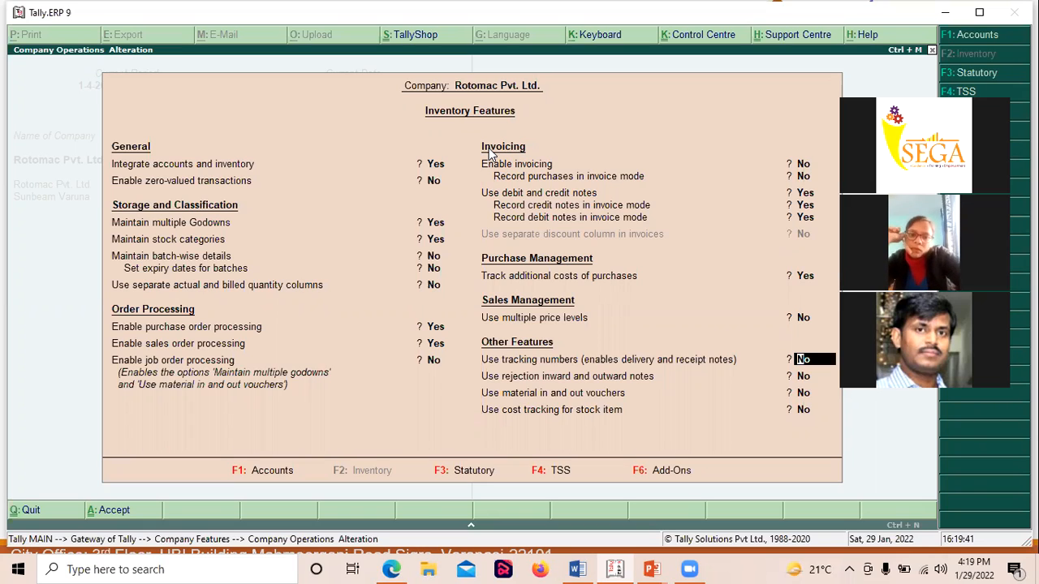
- Set batch-wise details, expiry dates for batches, separate actual and billed quantity columns, and purchase order processing to Yes
key(Up)
key(Up)
key(Up)
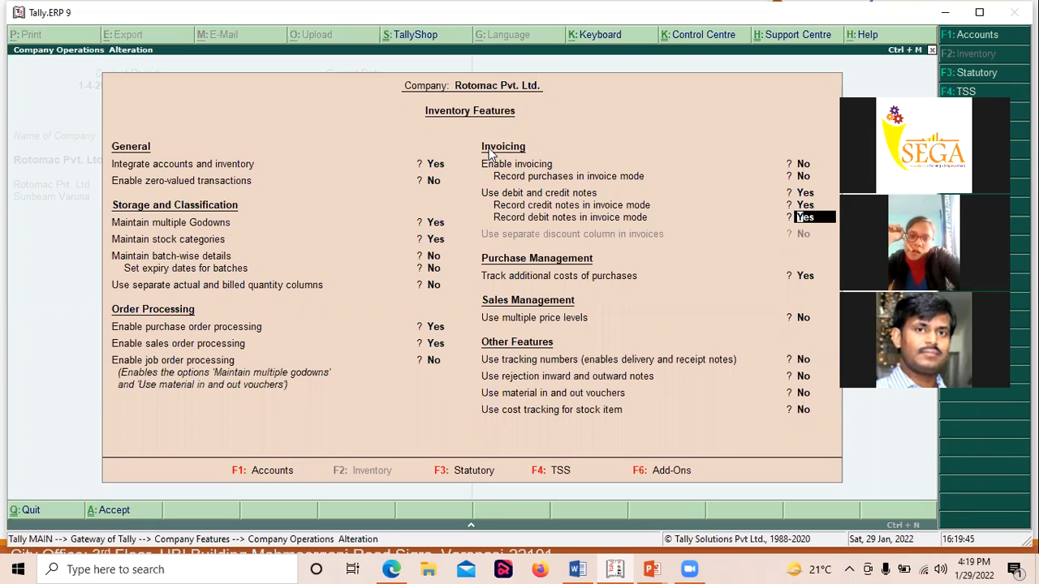
key(Up)
key(Up)
key(Up)
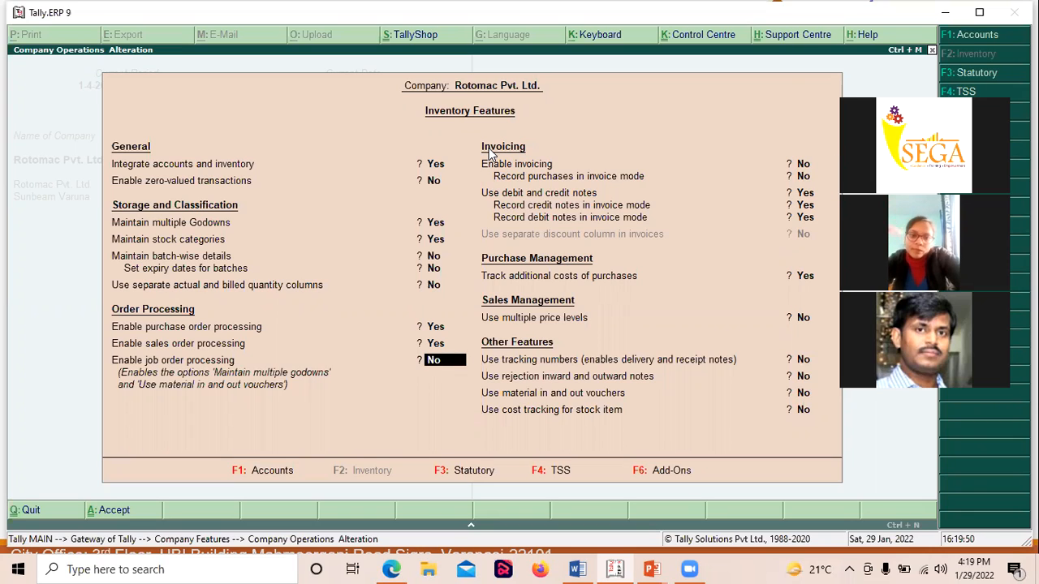
key(Up)
key(Up)
key(Up)
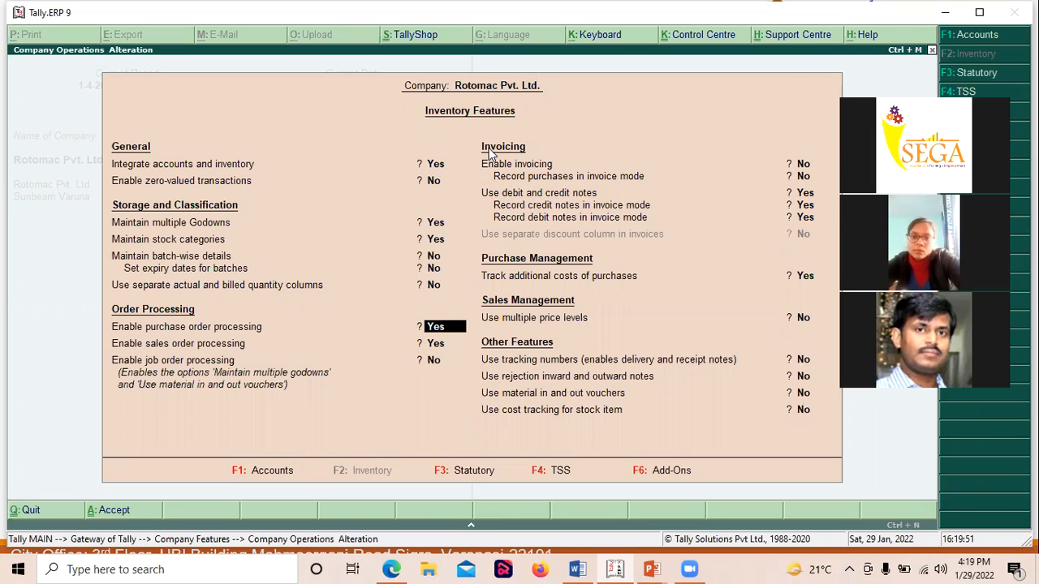
key(Up)
key(Up)
key(Down)
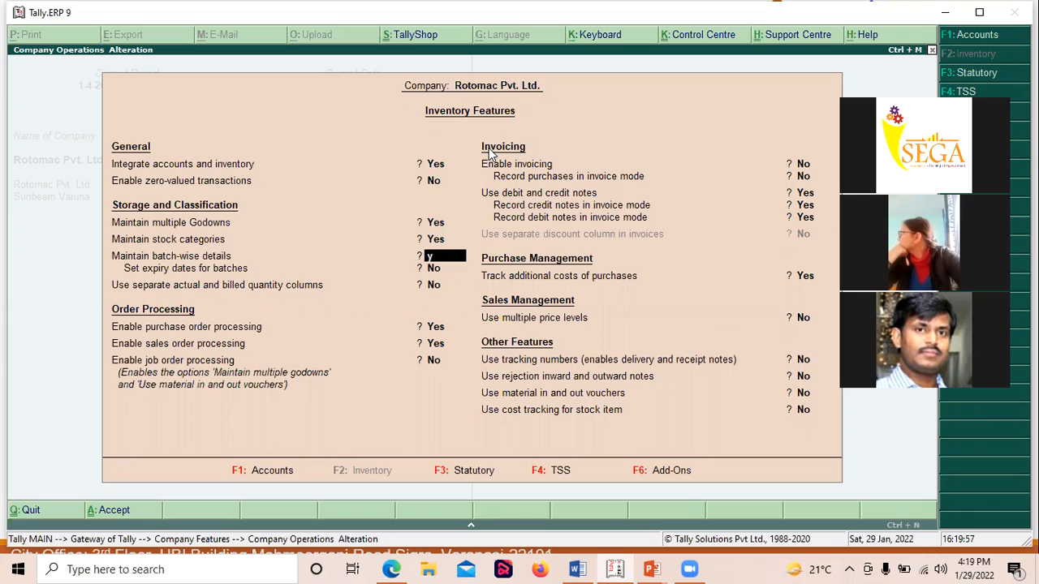
key(y)
key(y)
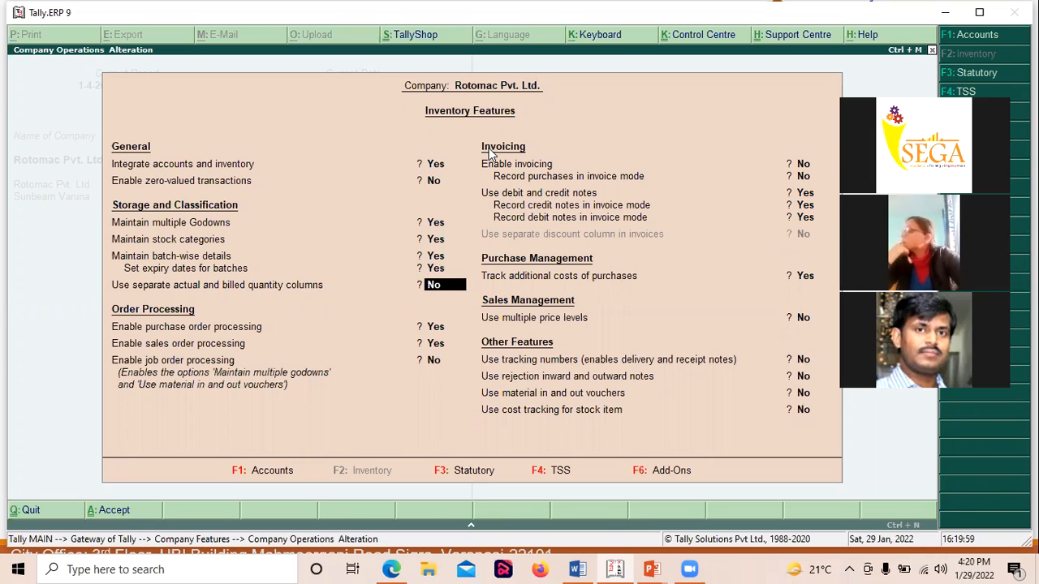
key(y)
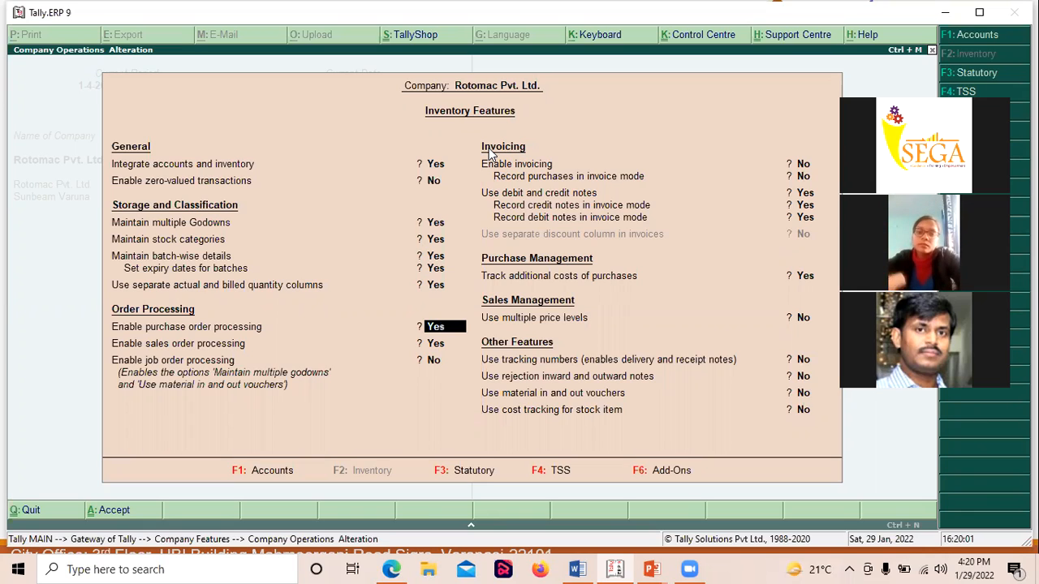
text(y)
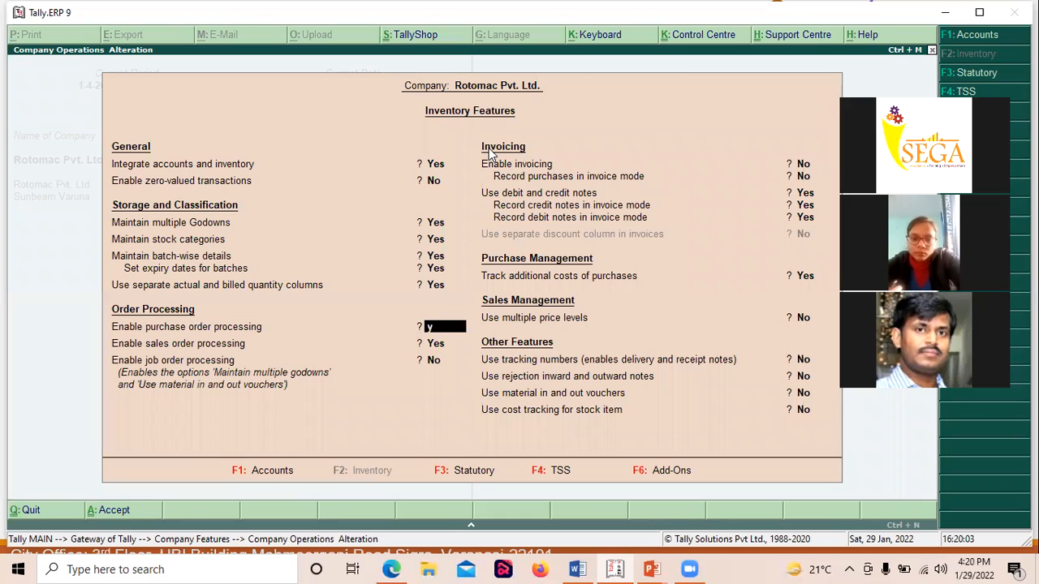
key(Return)
- Enable invoicing and set recording of purchases in invoice mode to Yes
key(Return)
key(Return)
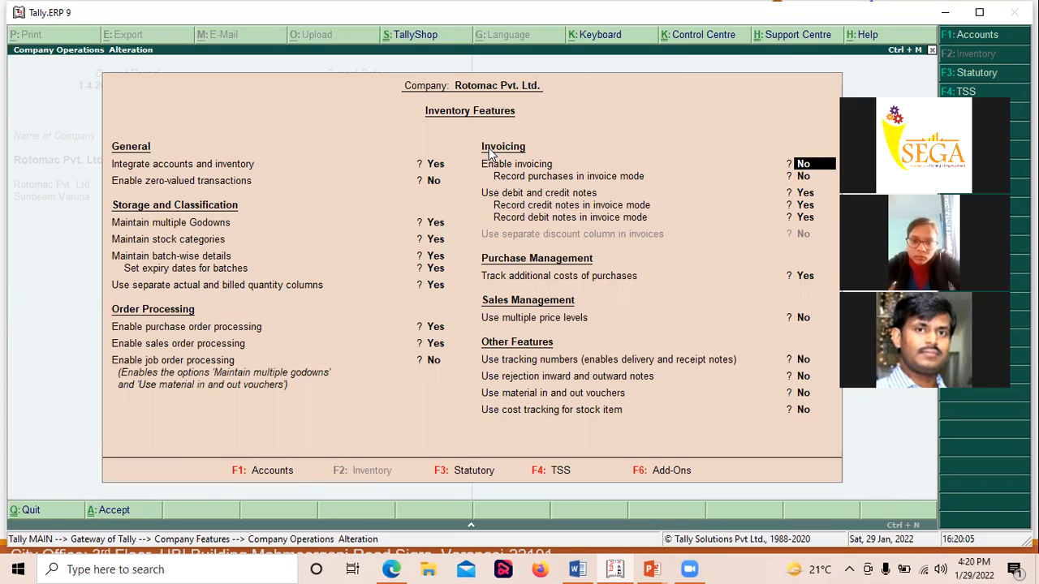
text(y)
key(Return)
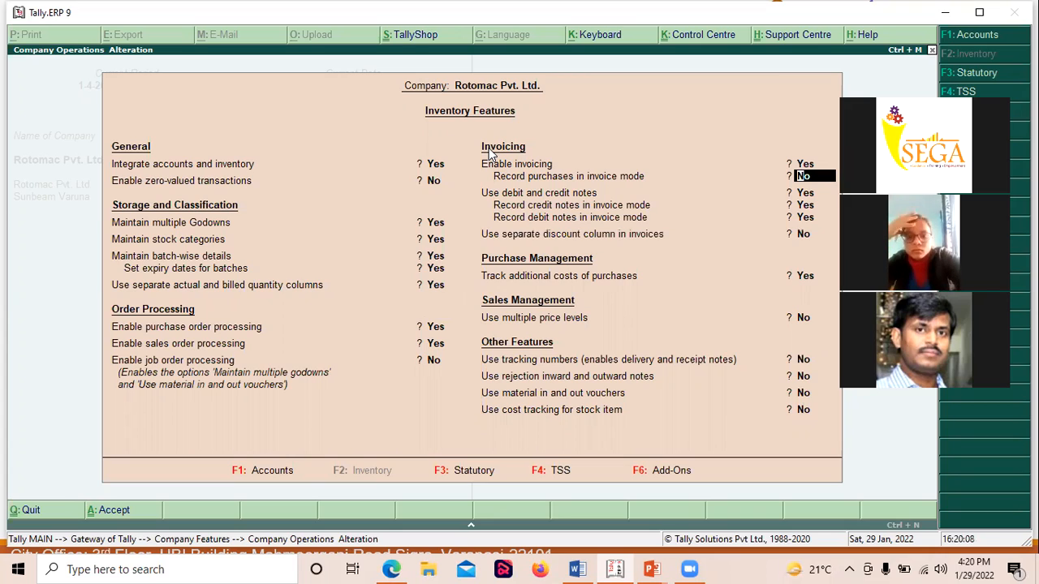
key(Return)
key(Up)
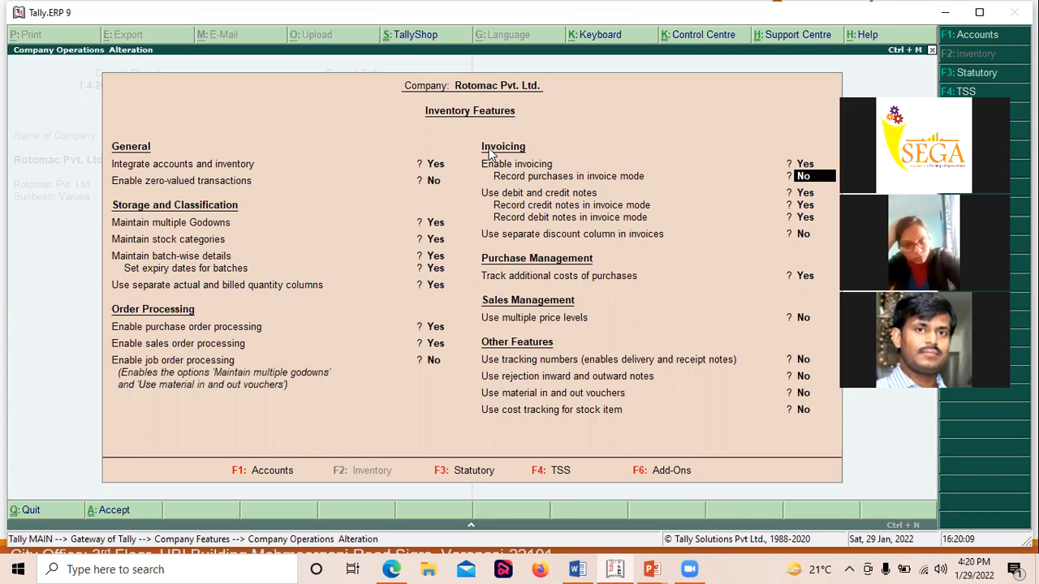
text(y)
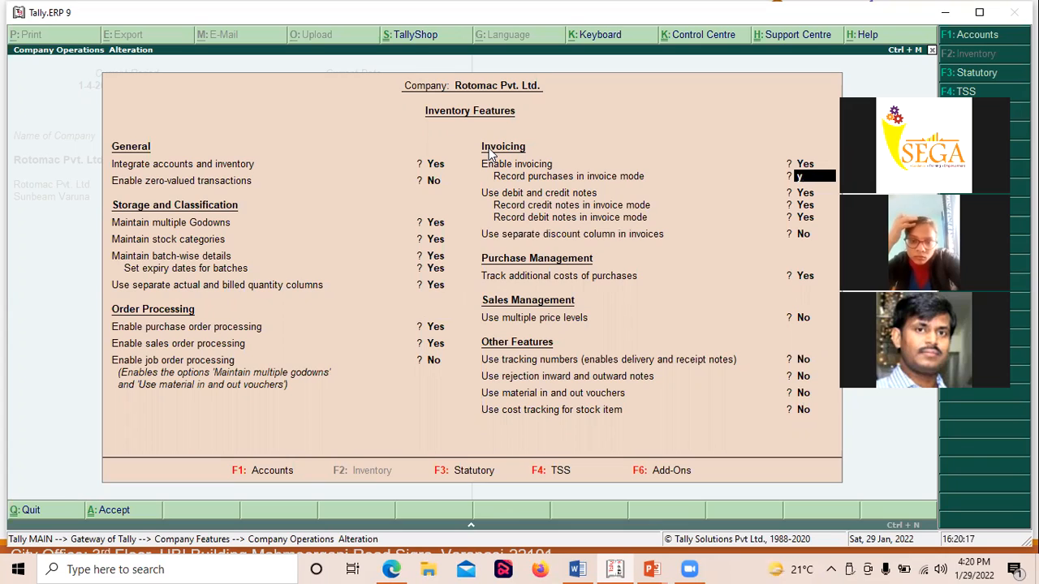
key(Up)
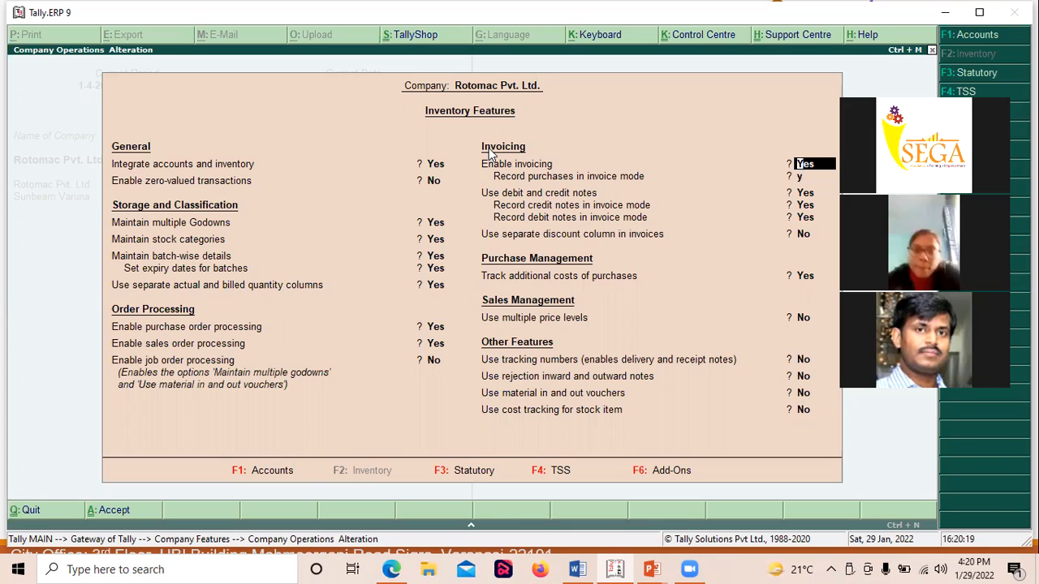
key(Down)
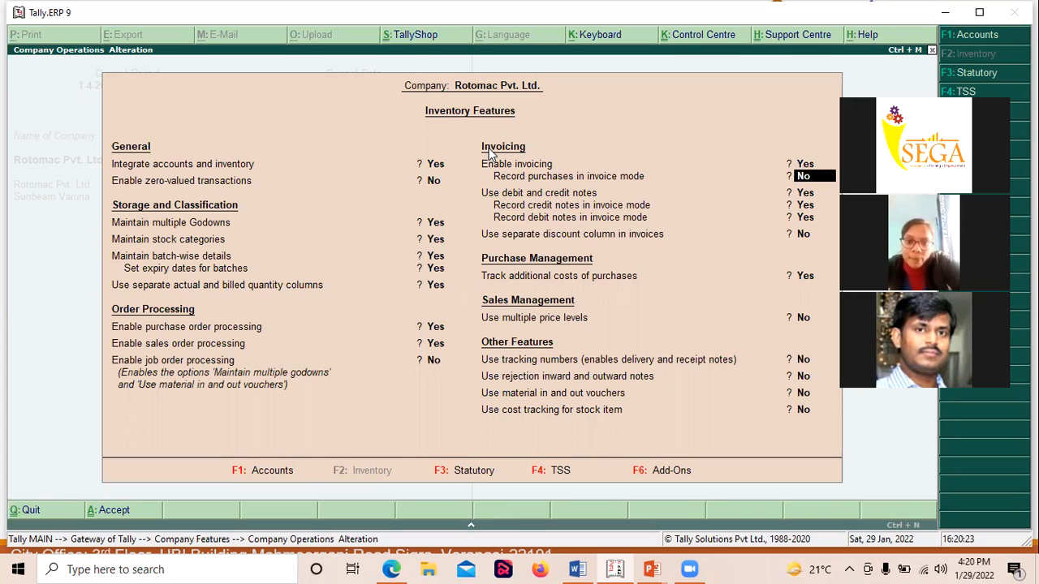
text(y)
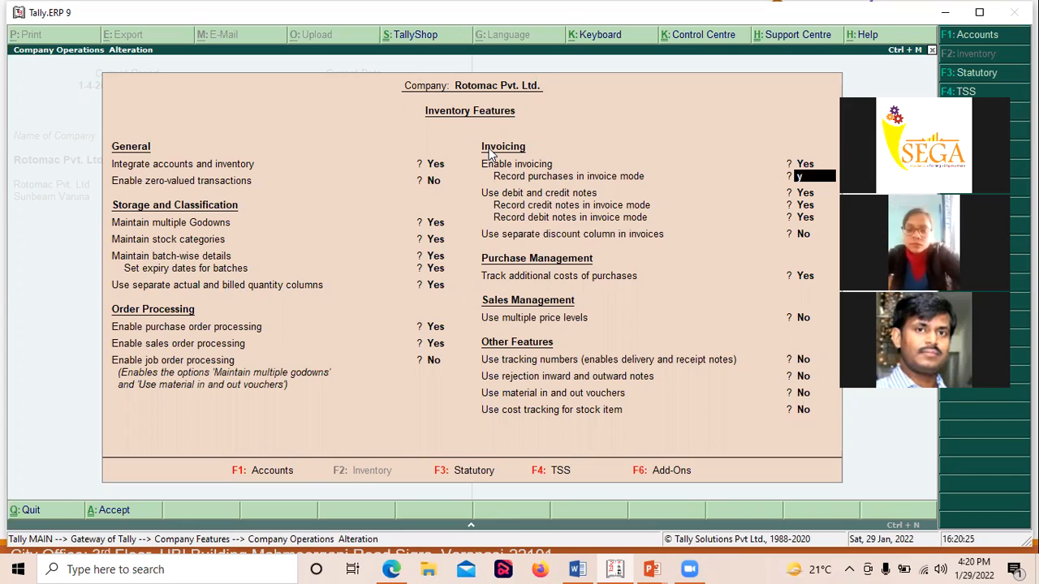
key(Return)
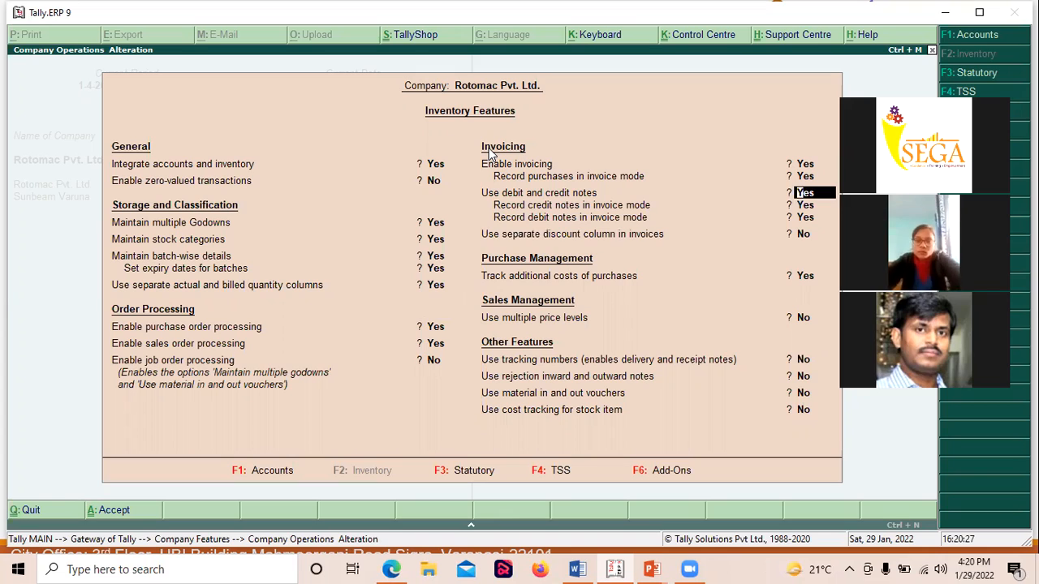
- Keep debit and credit notes enabled and set the separate discount column in invoices to Yes
key(Return)
key(Return)
key(Return)
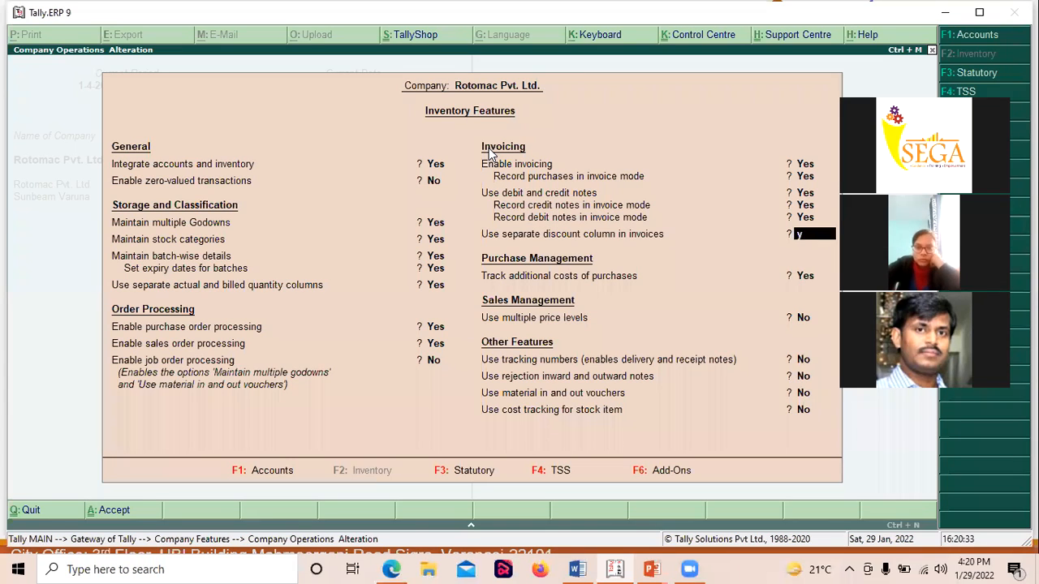
key(y)
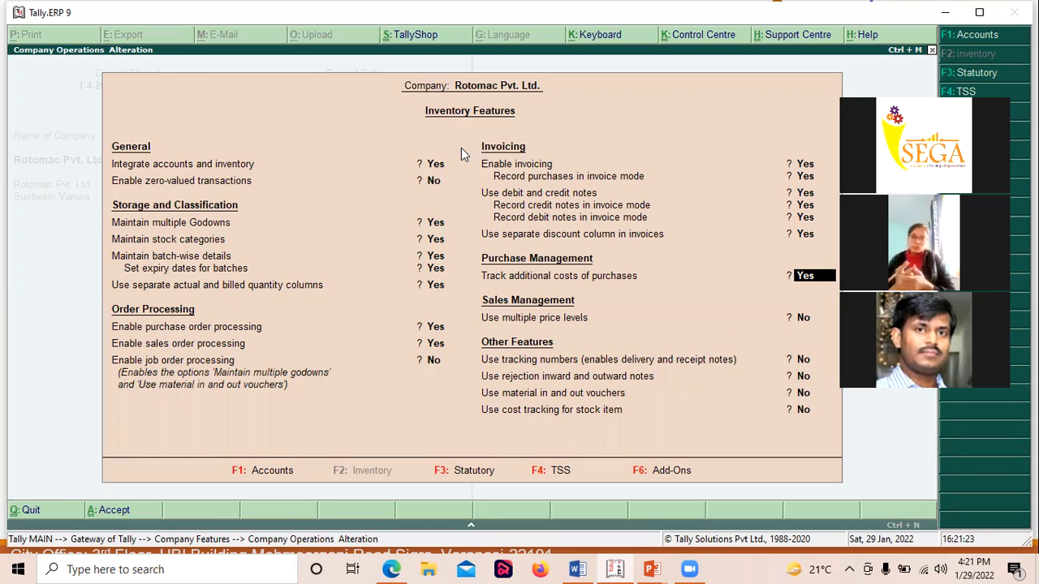
- Set the use of multiple price levels to Yes and add a Whole Sale price level
key(Return)
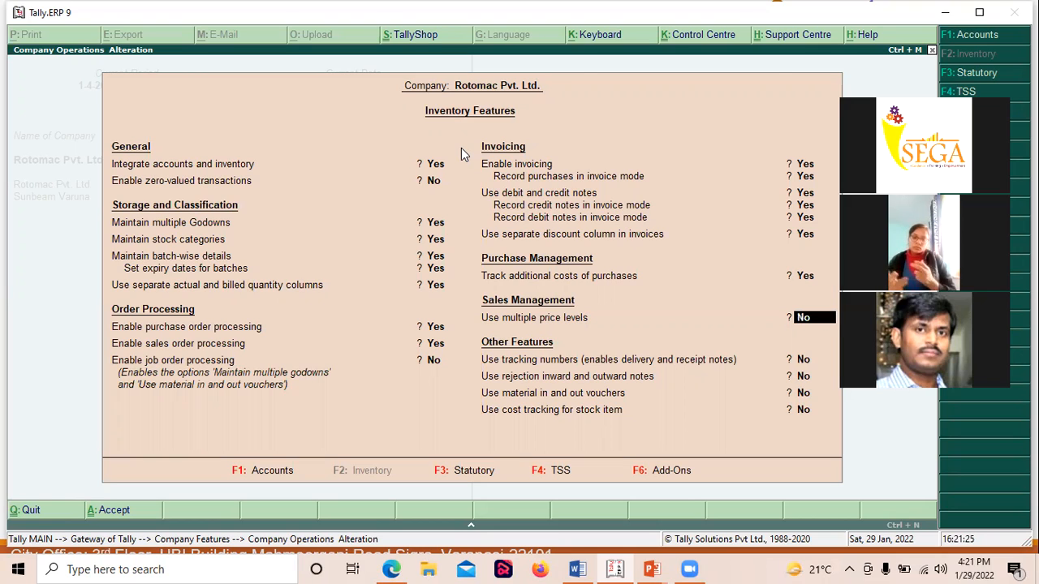
text(y)
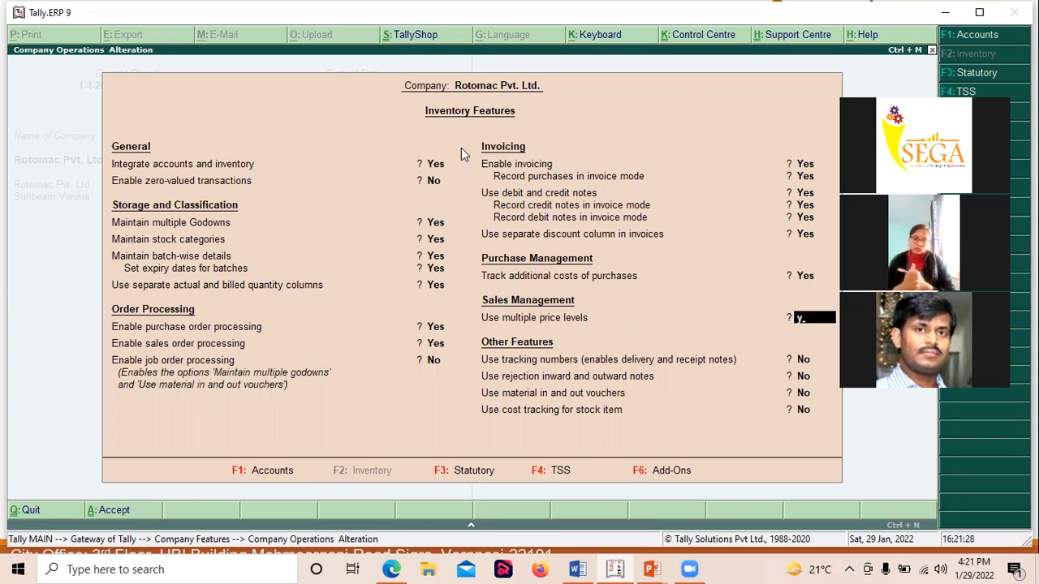
key(Return)
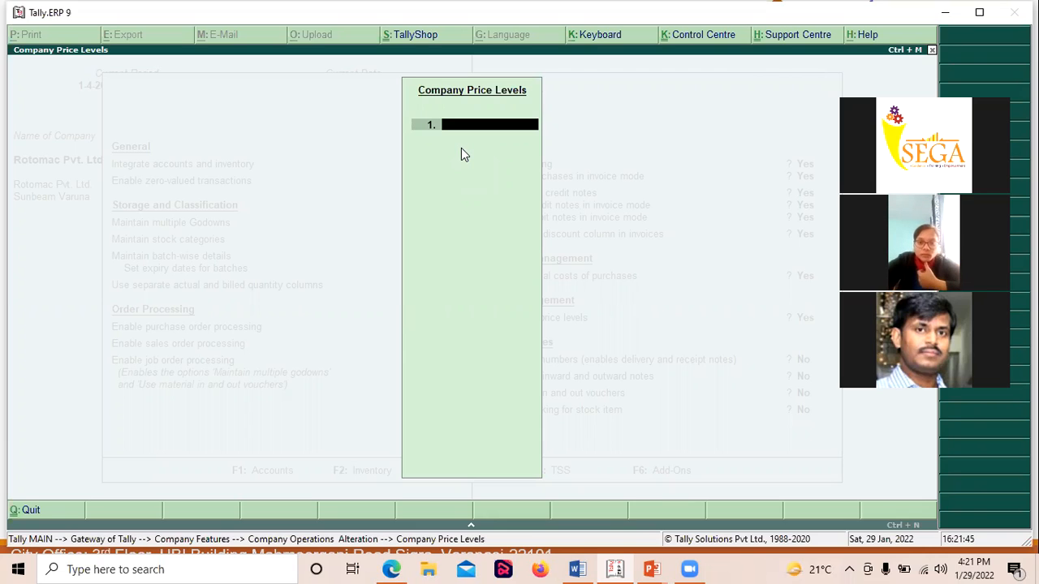
text(W)
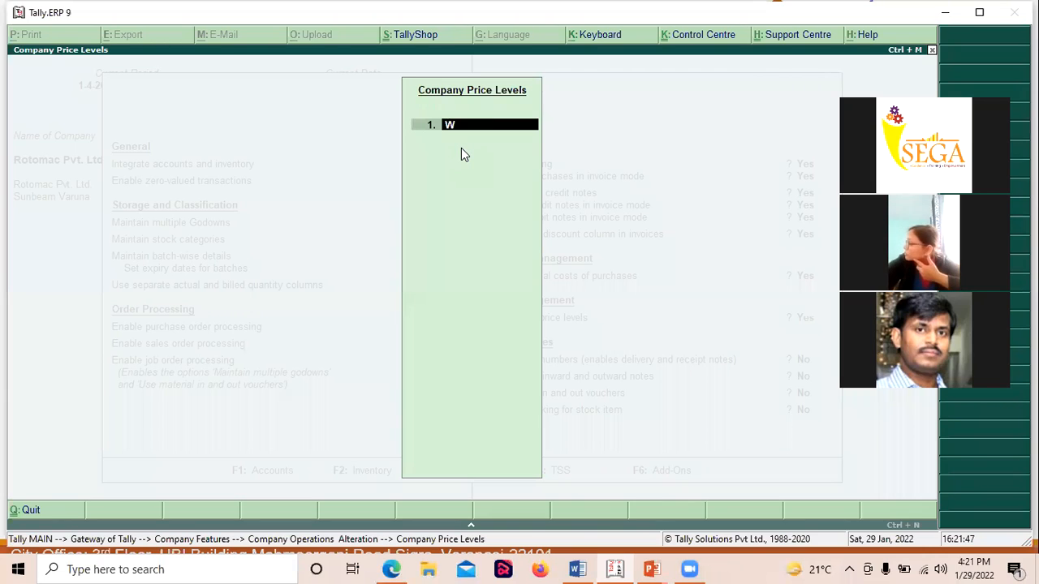
text(hole Sale)
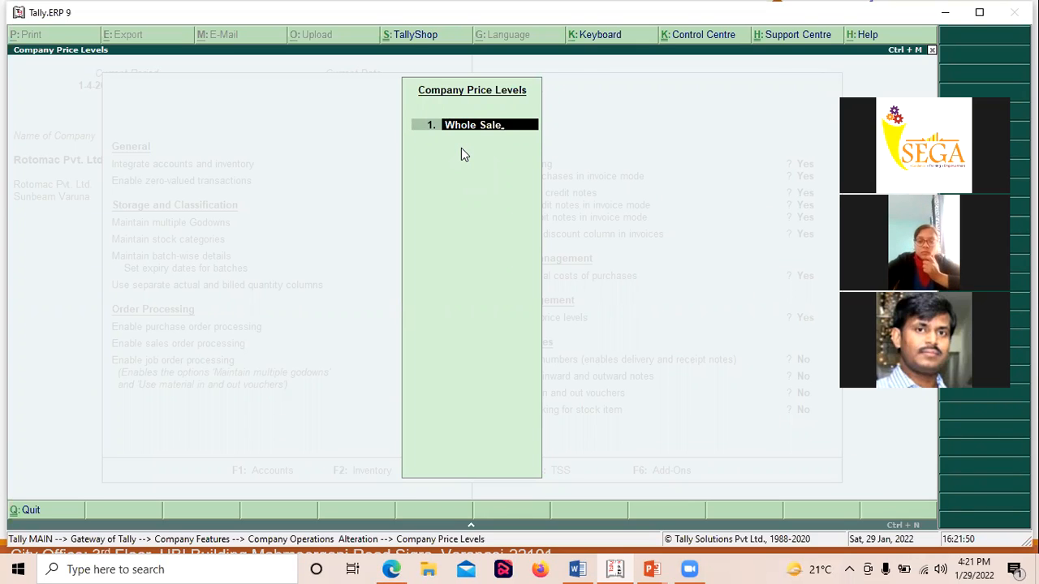
key(Return)
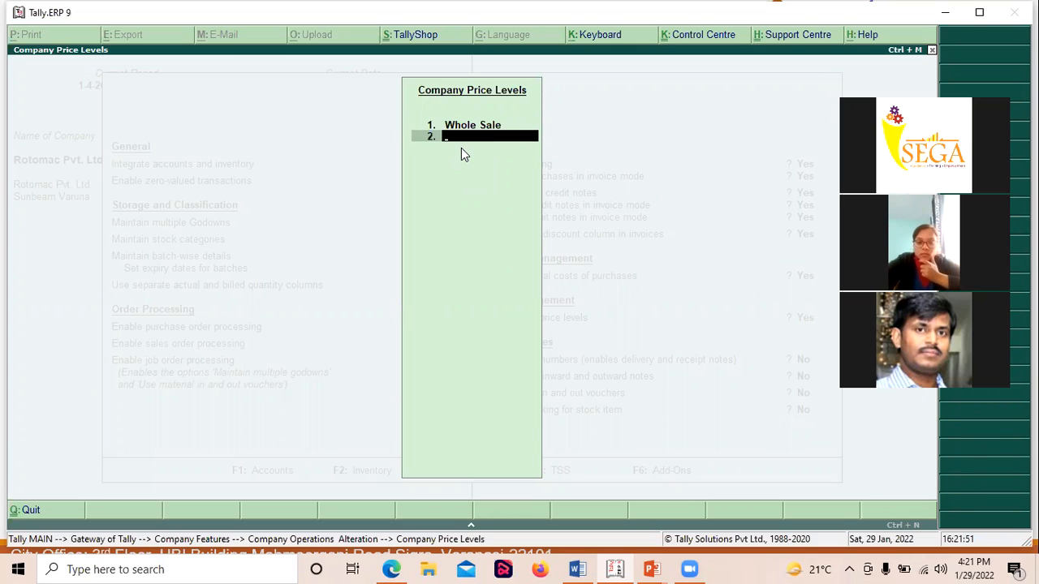
- Add Retail Sale as the second company price level and finish the price level list
text(Retai)
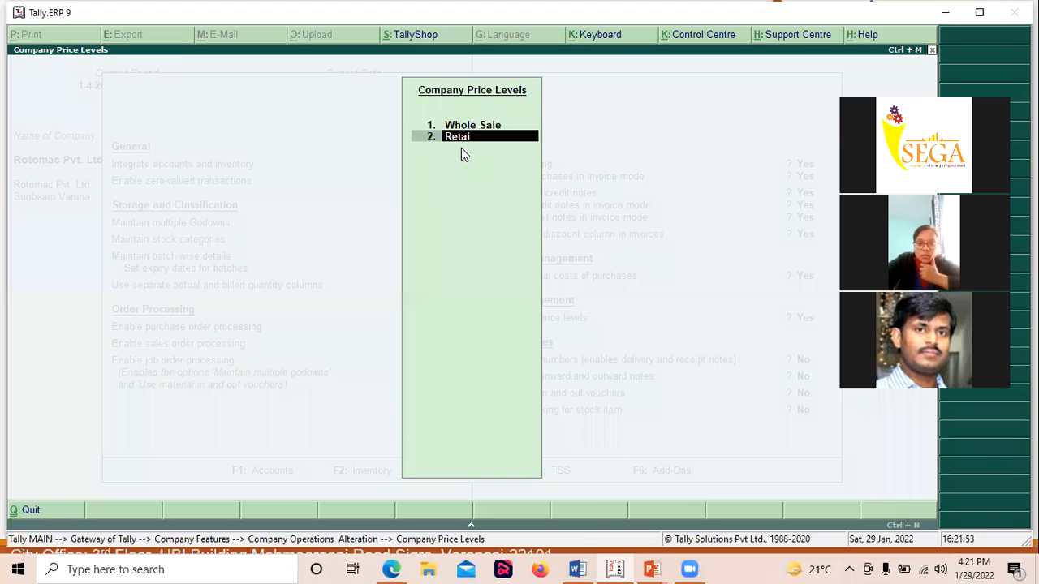
text(ls)
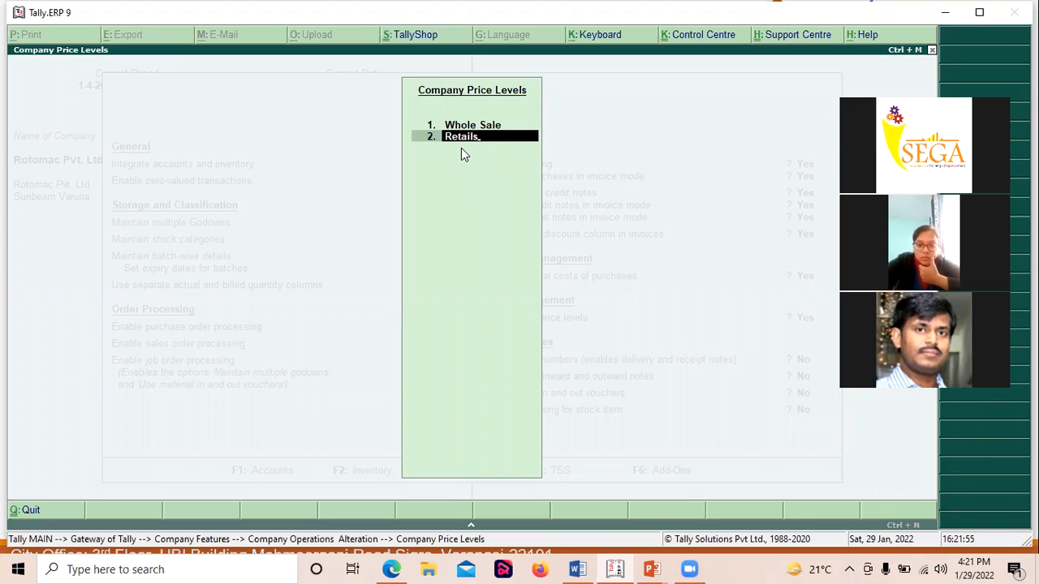
key(BackSpace)
text(Sale)
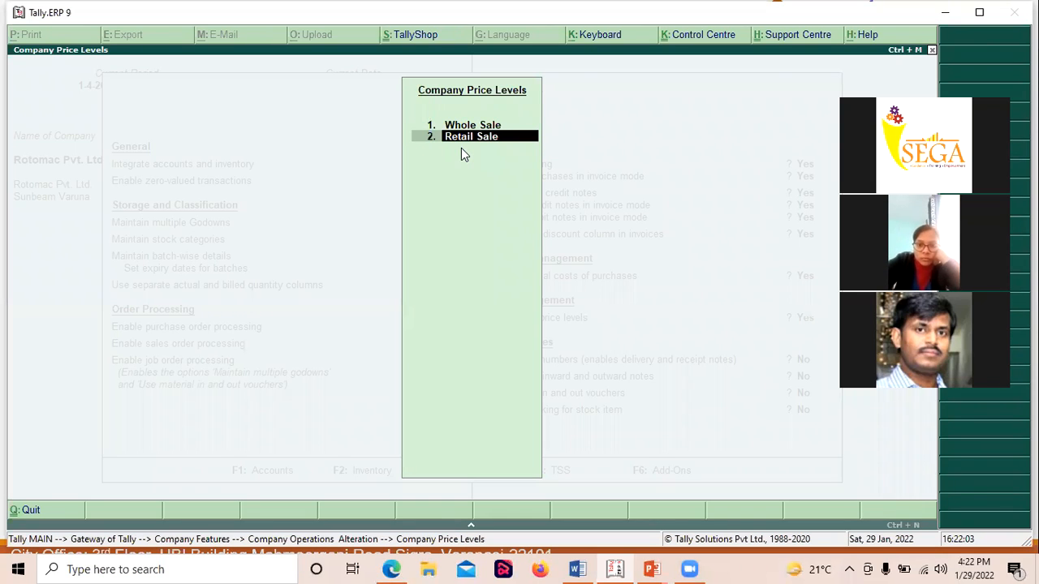
key(Return)
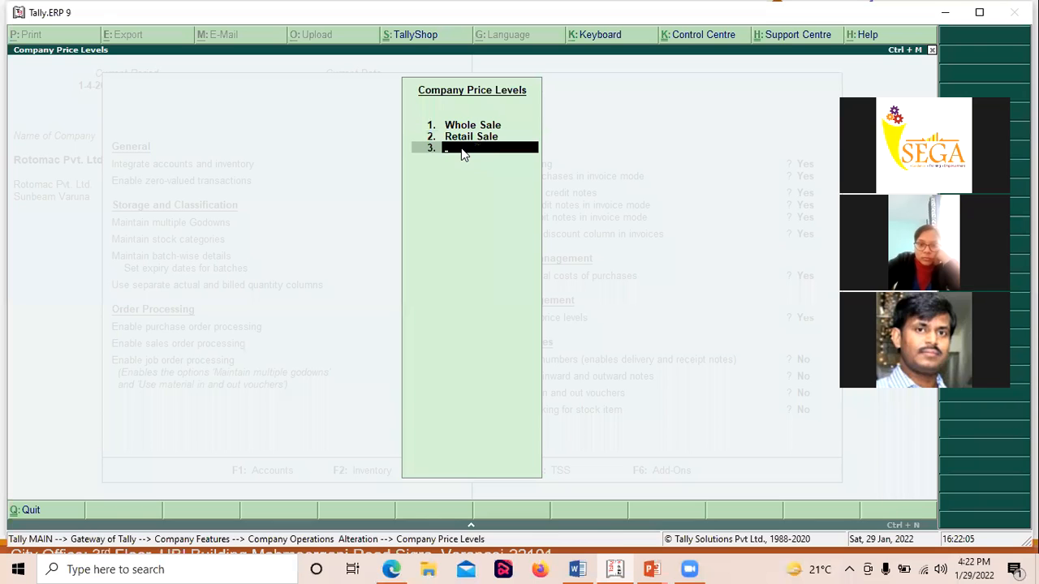
key(Return)
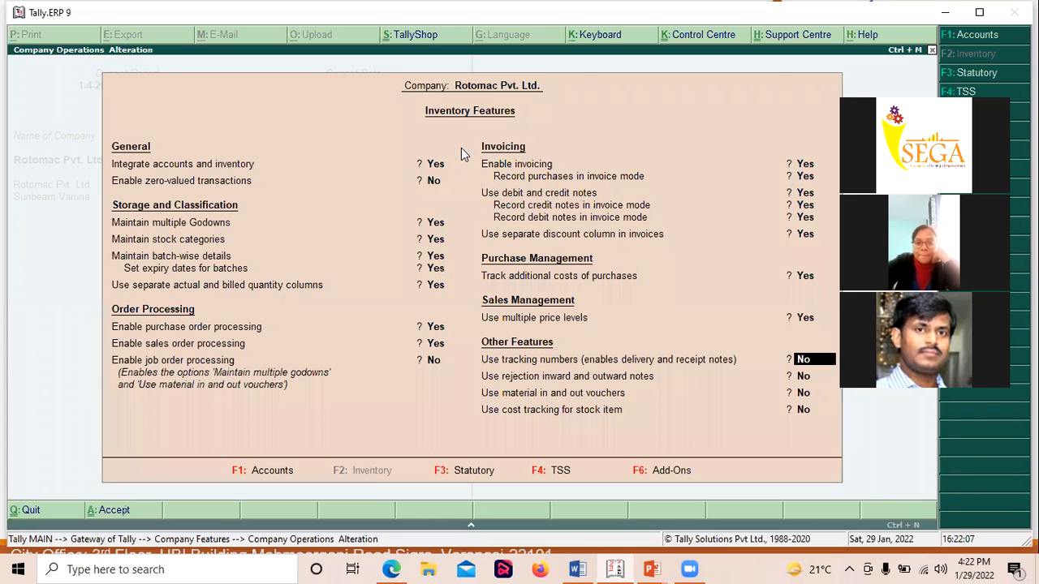
- Leave the other features at No, accept the inventory features and return to the Gateway of Tally
key(Return)
key(Return)
key(Return)
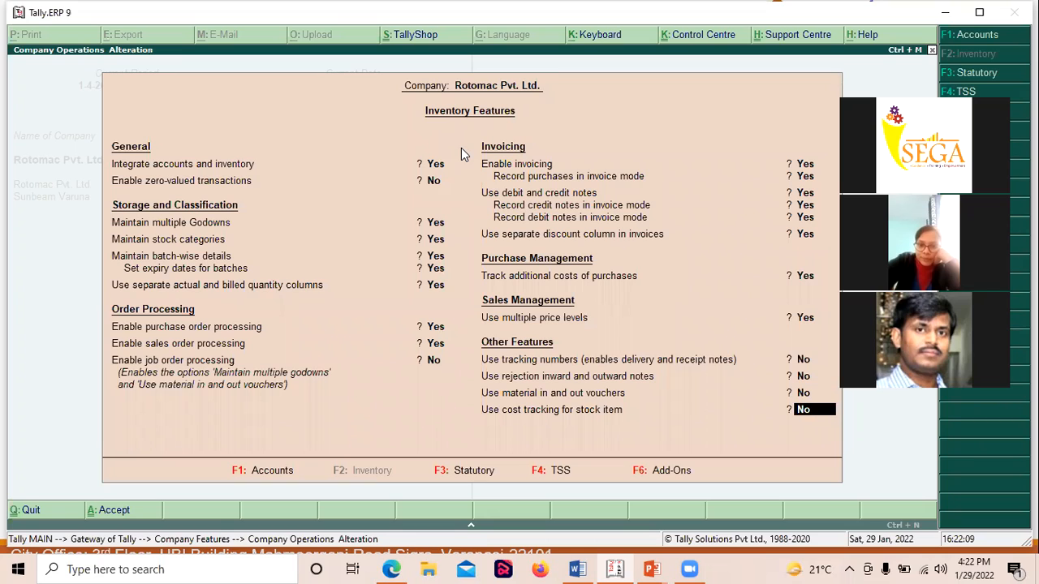
key(Return)
key(Return)
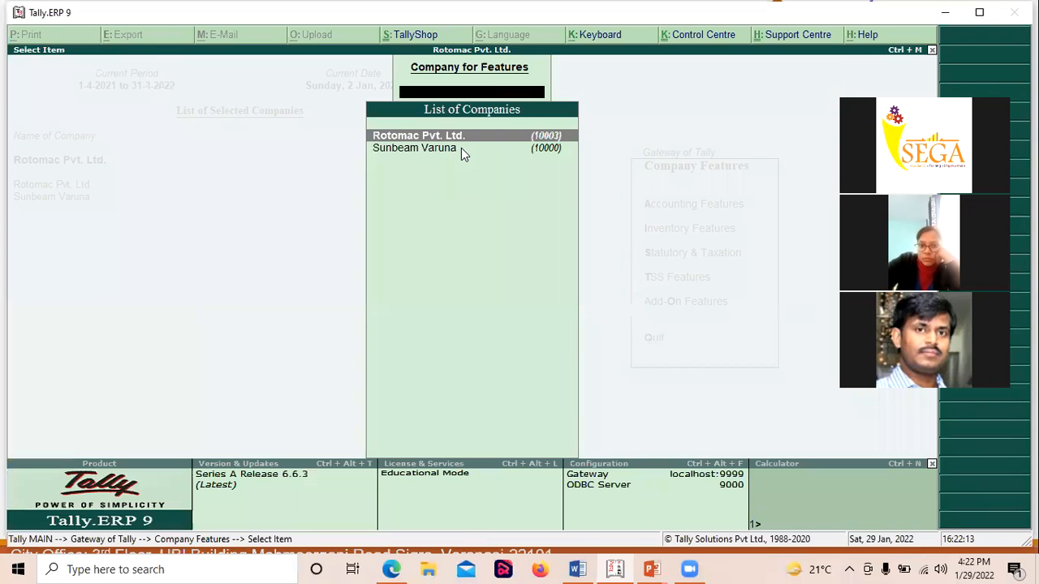
key(Escape)
key(Escape)
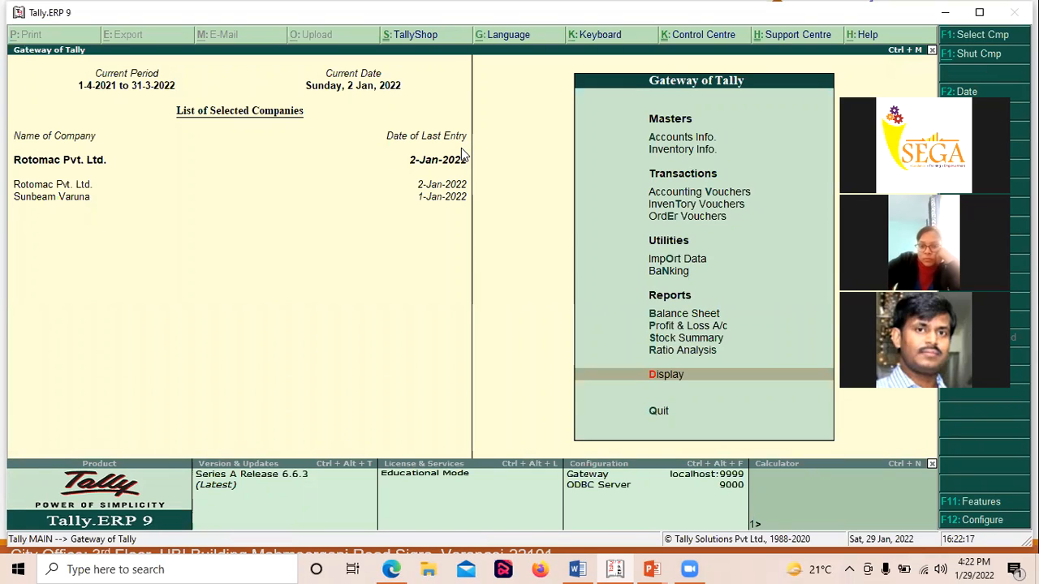
- Open Inventory Info. from the Gateway of Tally
key(Up)
key(Up)
key(Up)
key(Up)
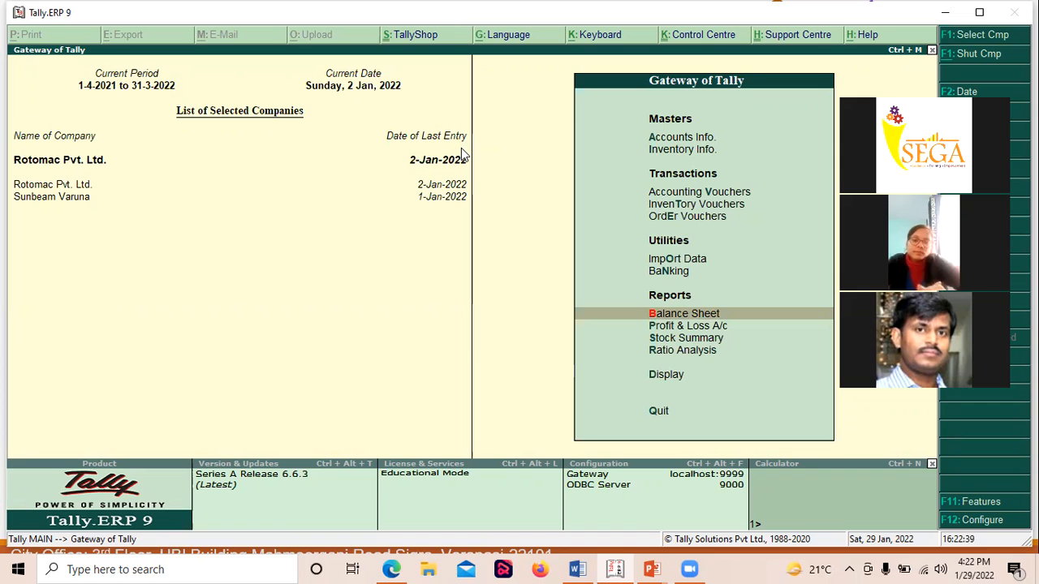
key(Up)
key(Up)
key(Up)
key(Up)
key(Up)
key(Up)
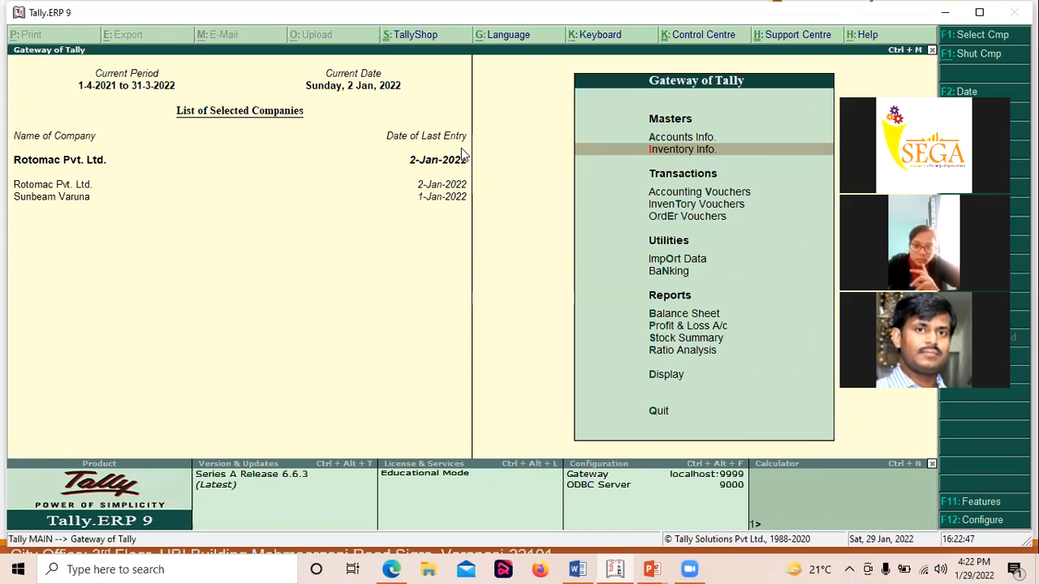
key(Return)
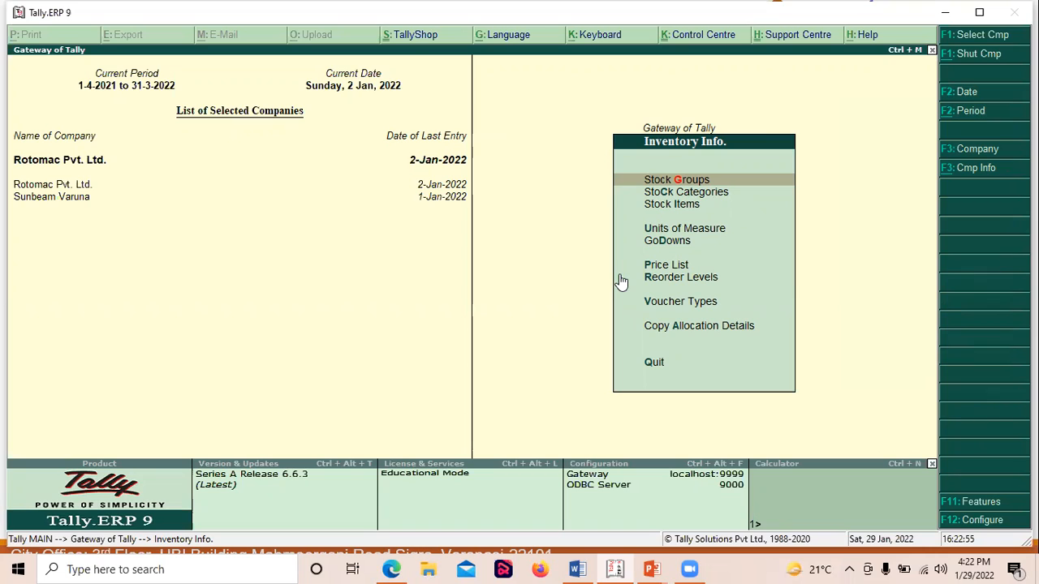
- Open the Price List options in Inventory Info
key(Down)
key(Down)
key(Down)
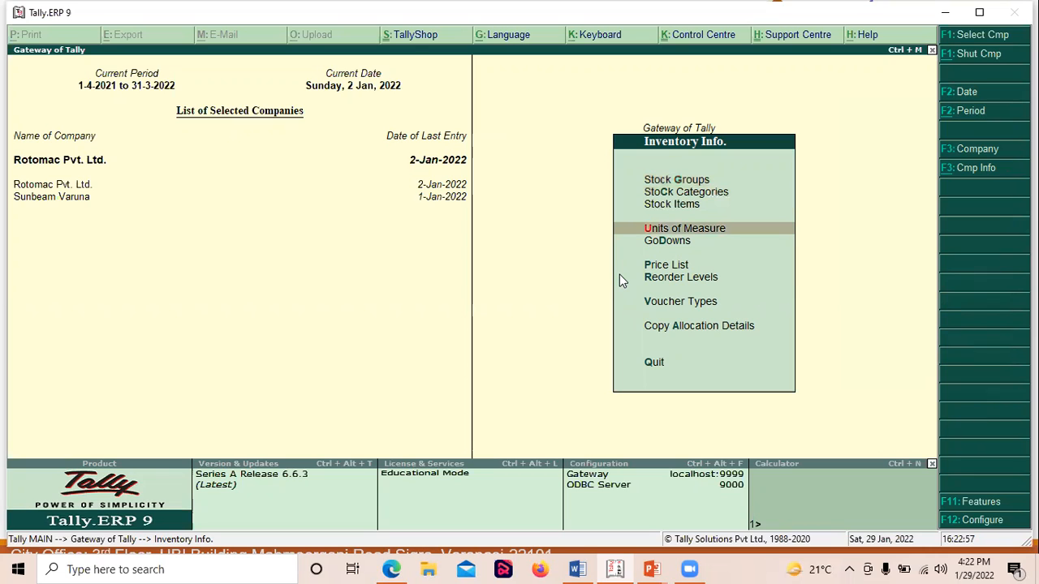
key(Down)
key(Down)
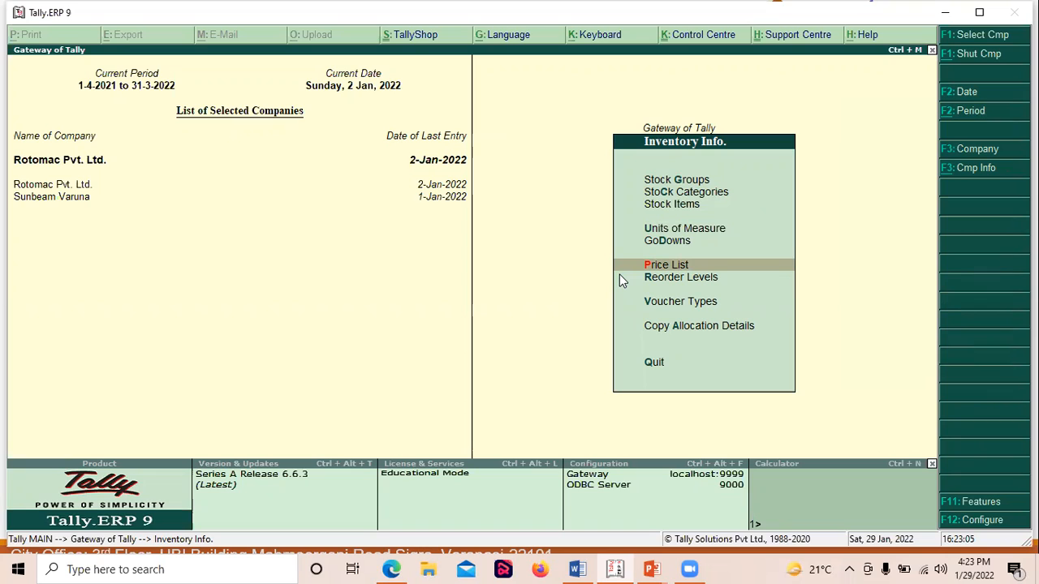
key(Return)
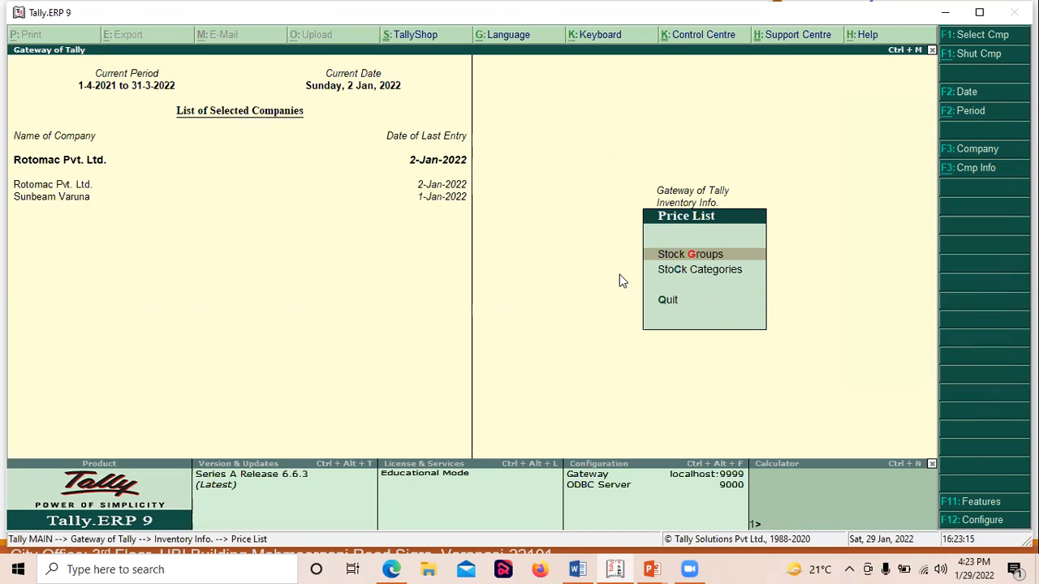
- Open the price list by stock group and examine the stock groups offered
key(Return)
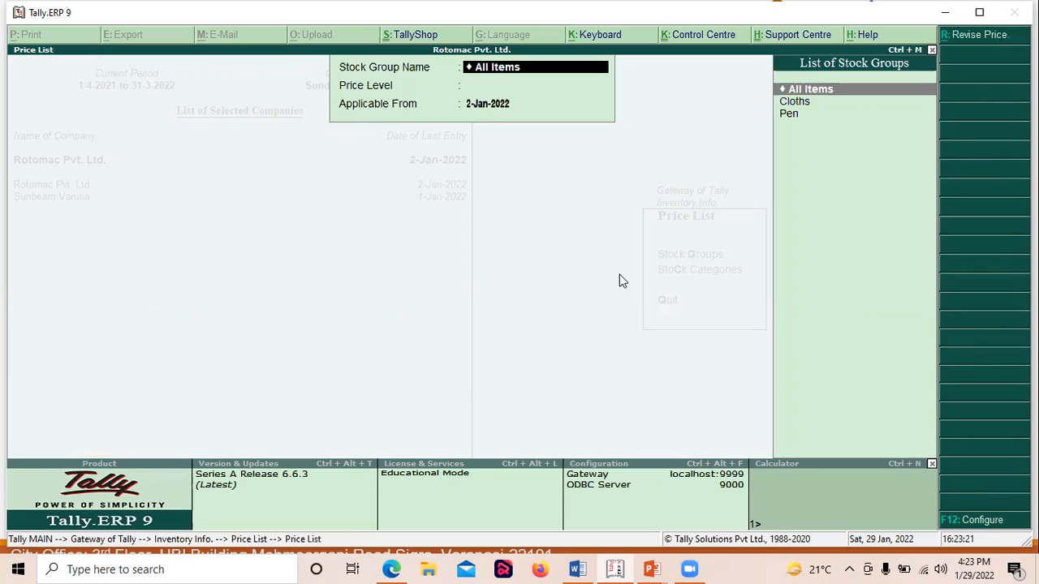
key(Down)
key(Up)
key(Down)
key(Up)
key(Down)
key(Down)
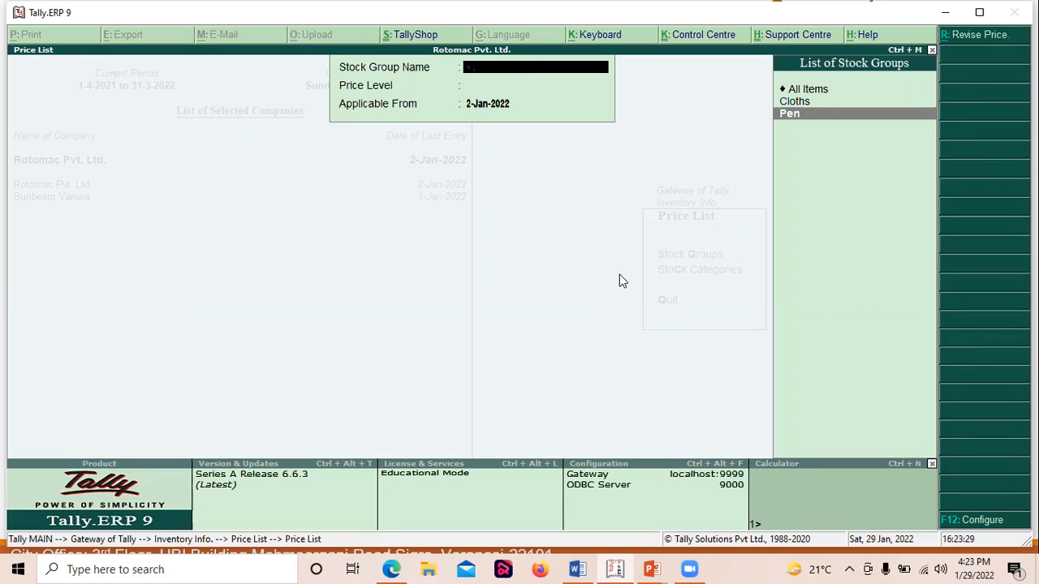
- Switch to the price list by stock category and examine the stock categories offered
key(Escape)
key(Down)
key(Return)
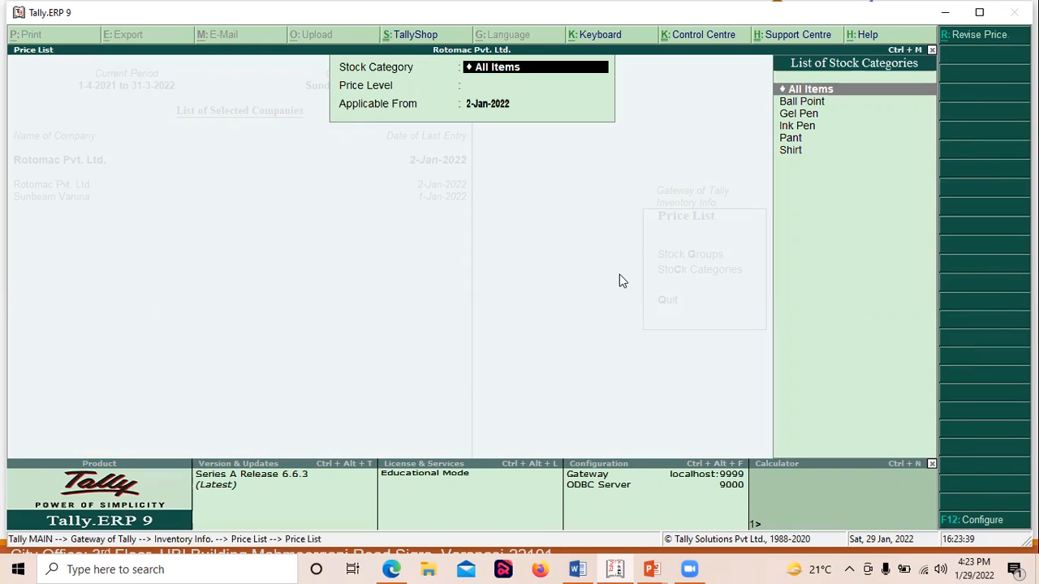
key(Down)
key(Down)
key(Down)
key(Down)
key(Down)
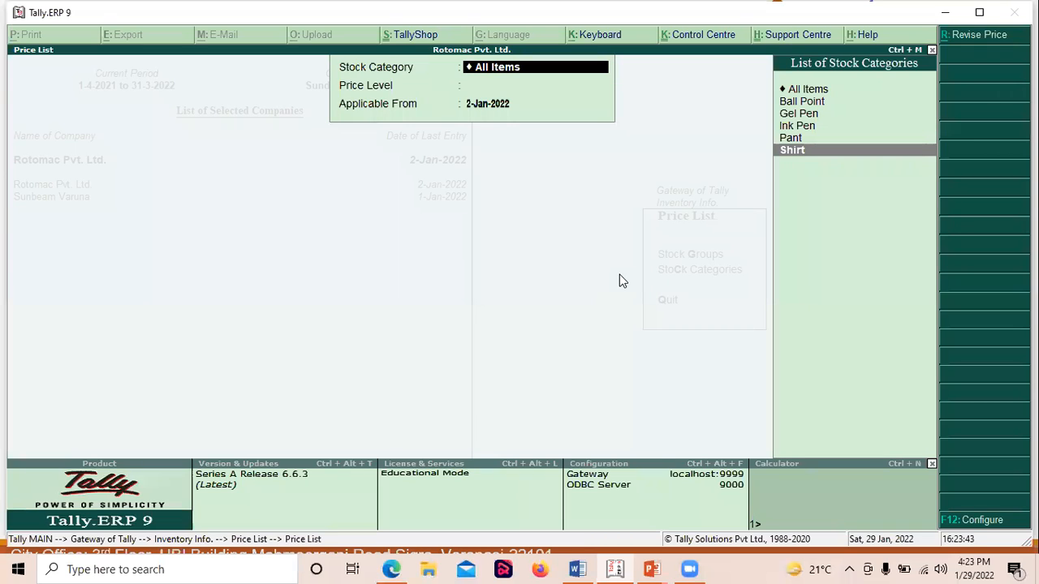
key(Home)
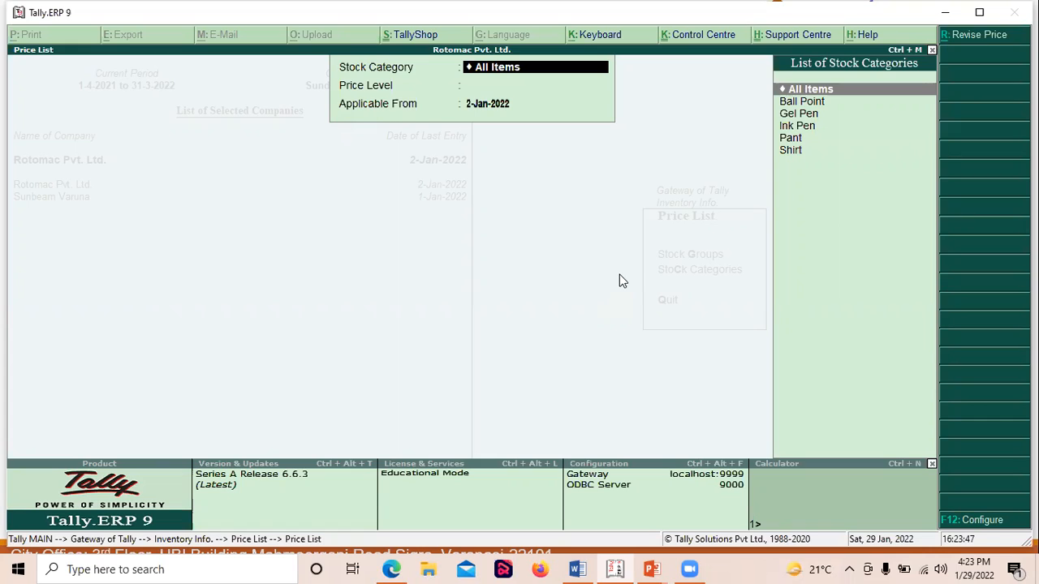
key(Down)
key(Down)
key(Down)
key(Down)
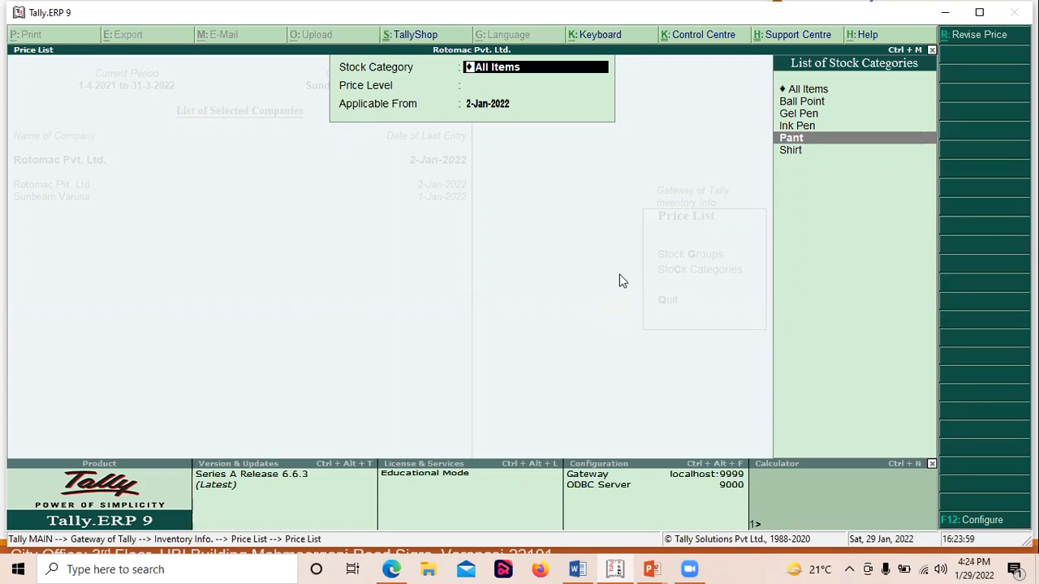
key(Up)
key(Up)
key(Up)
key(Up)
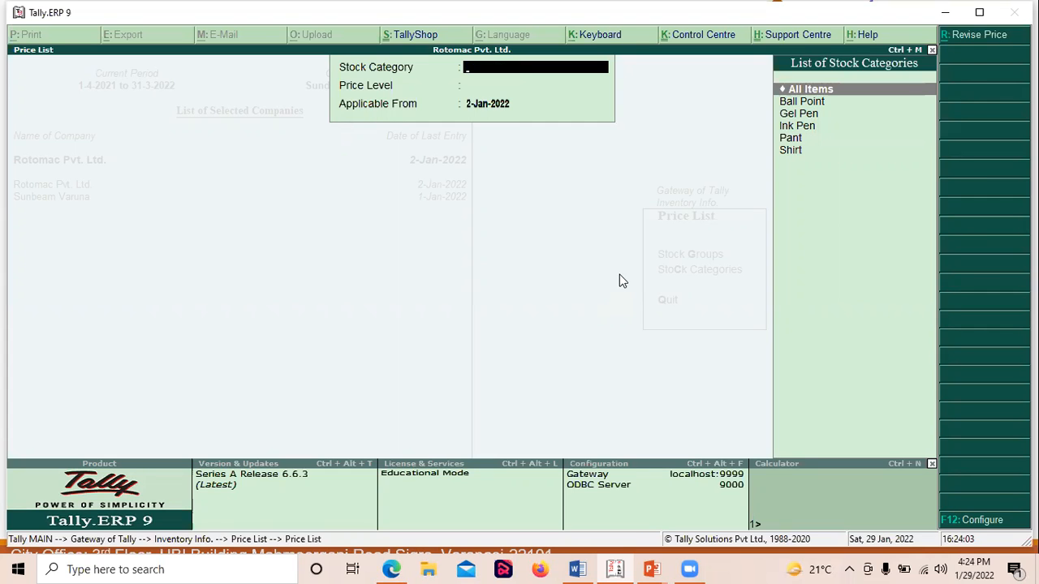
- Return to the price list by stock group and select Cloths as the stock group
key(Escape)
key(g)
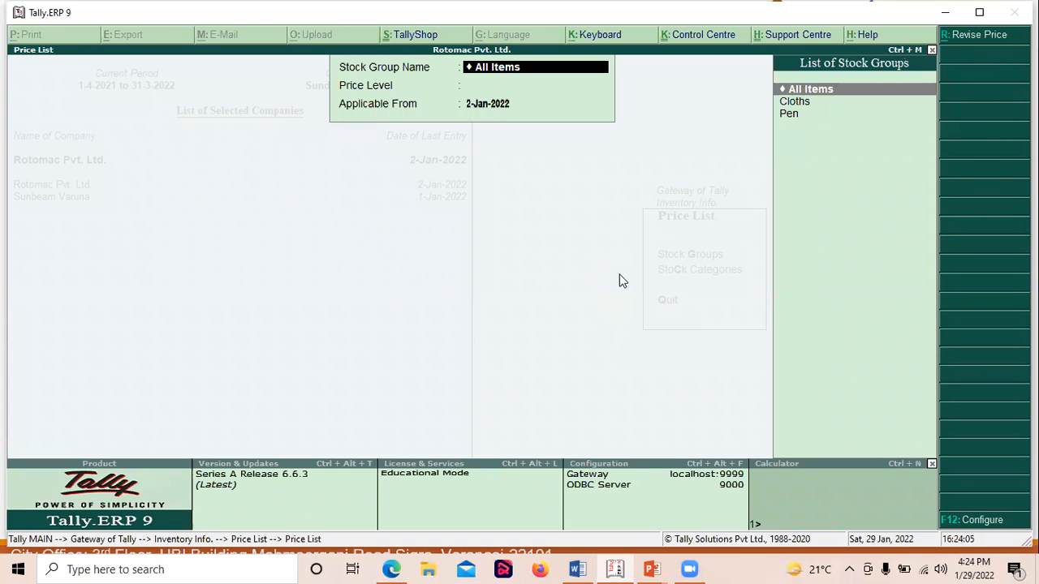
key(Down)
key(Return)
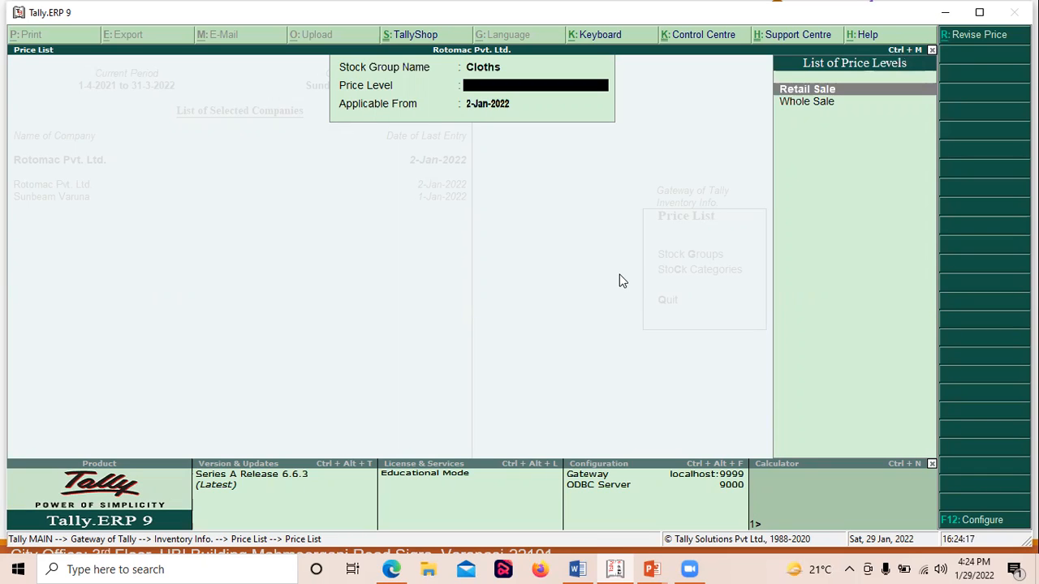
- Open a blank Notepad document and write "retials 1-5 5%" on its first line
key(super+r)
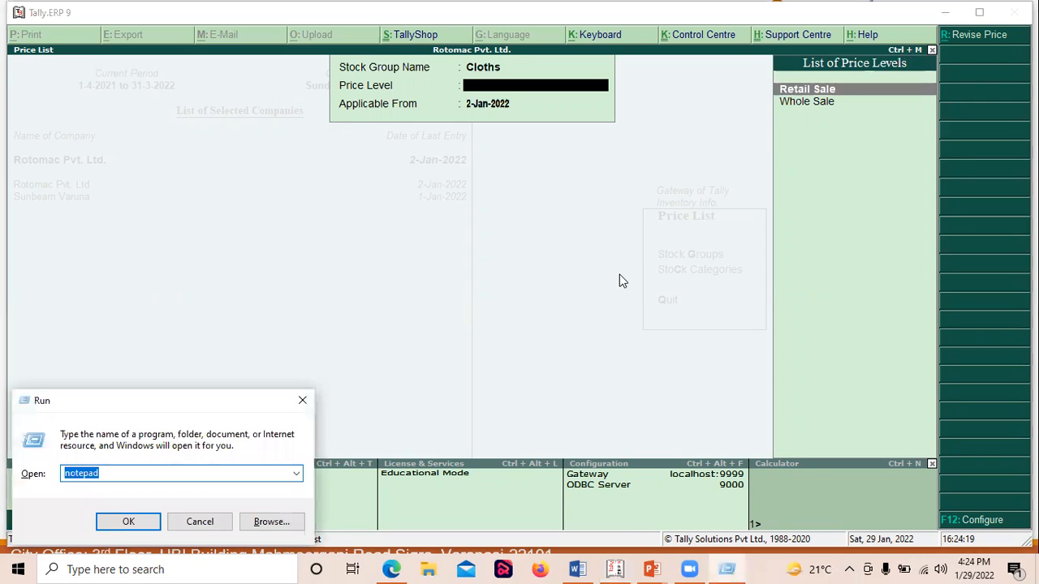
key(Return)
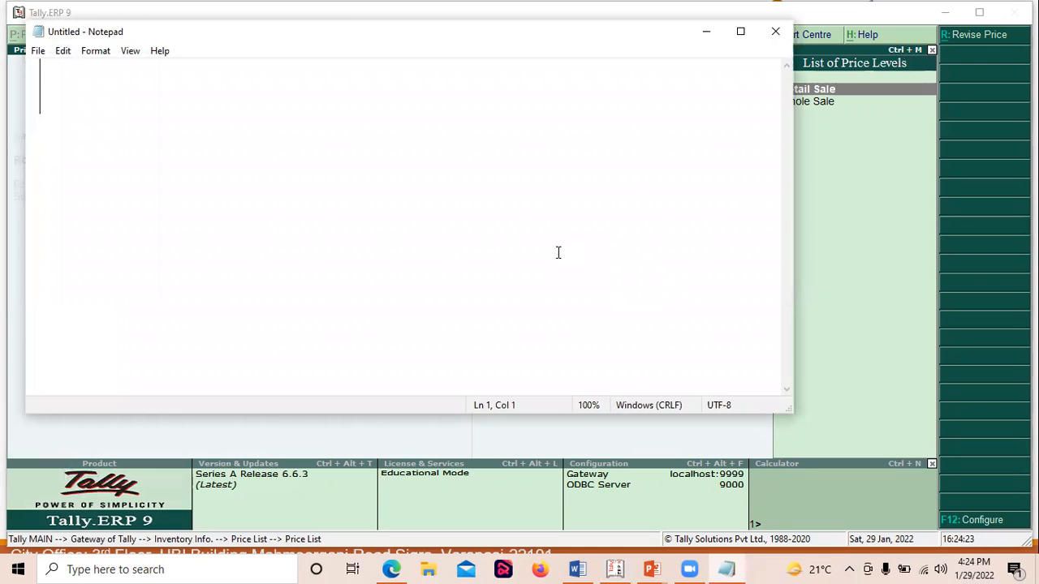
text(ret)
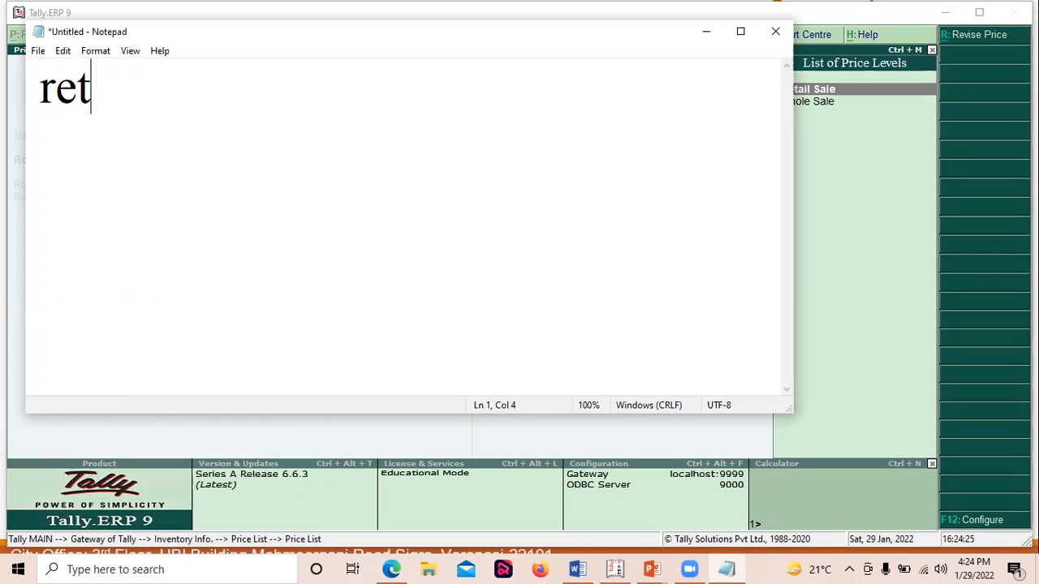
text(ials )
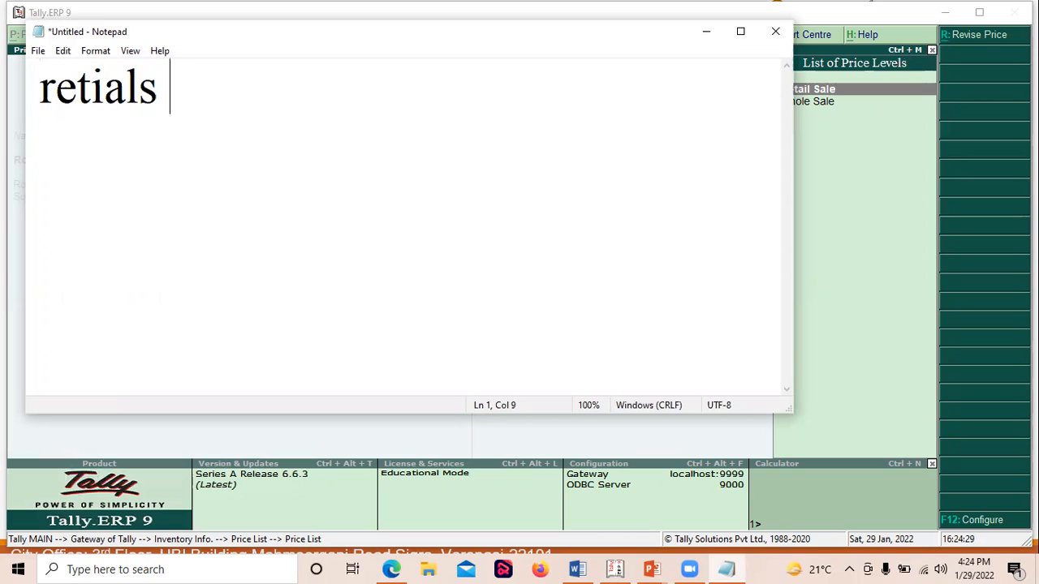
text(1-5  )
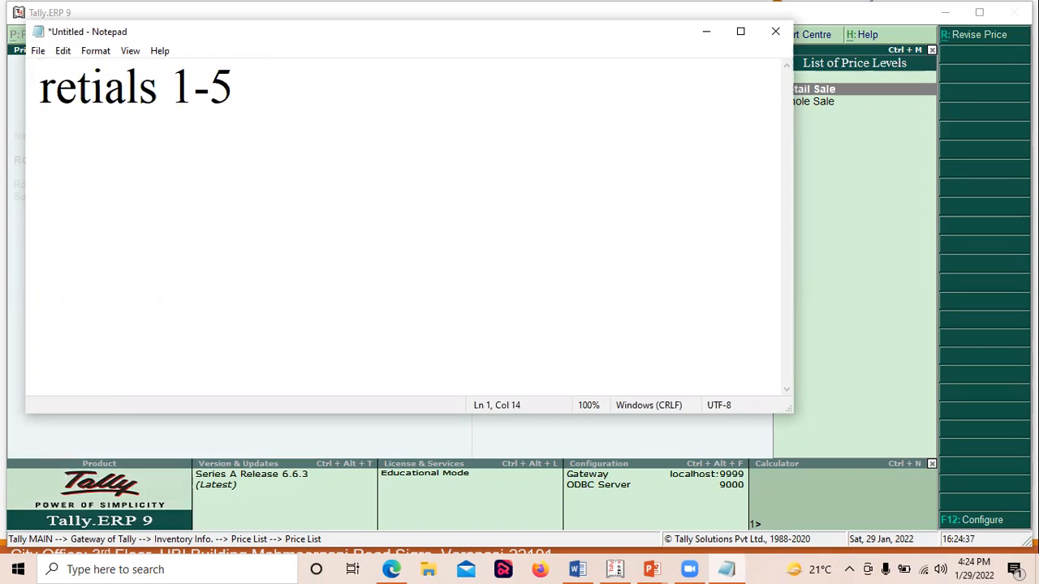
text(5%)
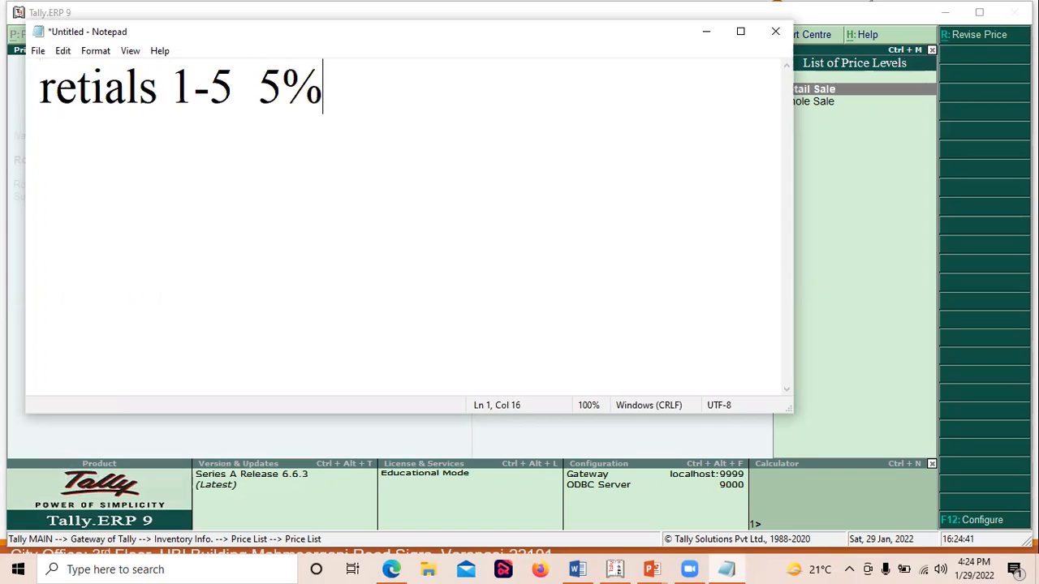
- Change the label at the start of the first line to "Retial"
key(Left)
key(Left)
key(Left)
key(Left)
key(Left)
key(Left)
key(Left)
key(Left)
key(Left)
key(Left)
key(Left)
key(Left)
key(Left)
key(Left)
key(Left)
key(Delete)
text(R)
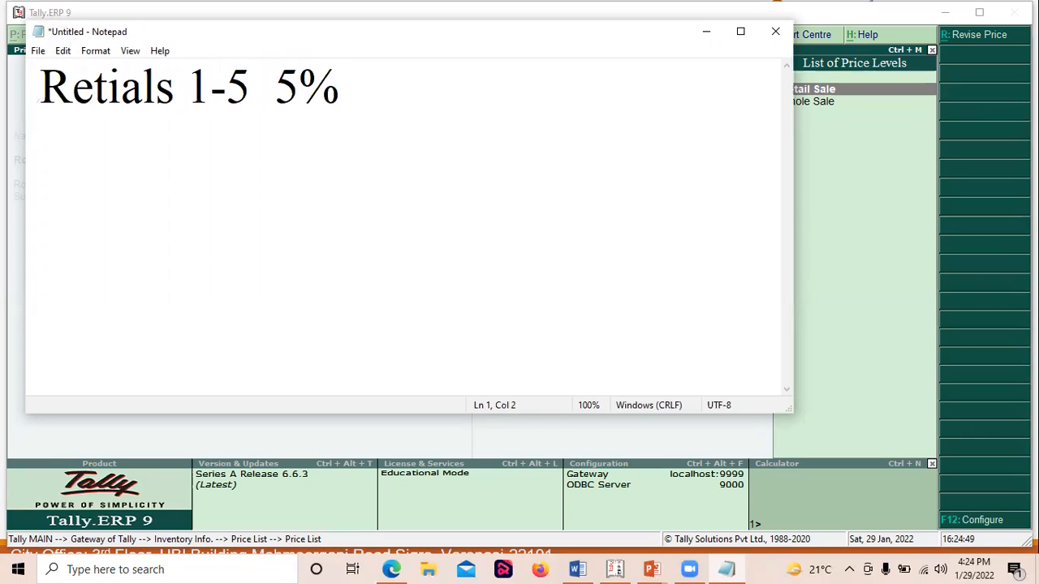
key(Right)
key(Right)
key(Right)
key(Right)
key(Right)
key(Right)
key(BackSpace)
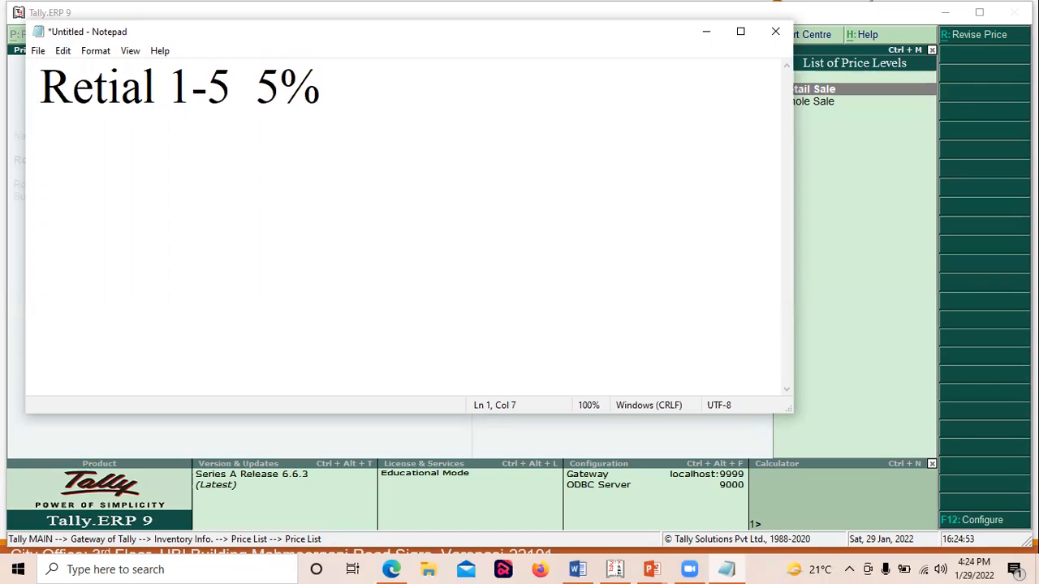
- Change the Retial line's quantity range to 1-2 and its discount to 2%
key(Right)
key(Right)
key(Right)
key(Right)
key(BackSpace)
text(2)
key(Right)
key(Right)
key(Right)
key(BackSpace)
text(2)
key(Right)
- Add two more retail slabs below the first: 2-5 at 4% and 10 at 5%
key(Return)
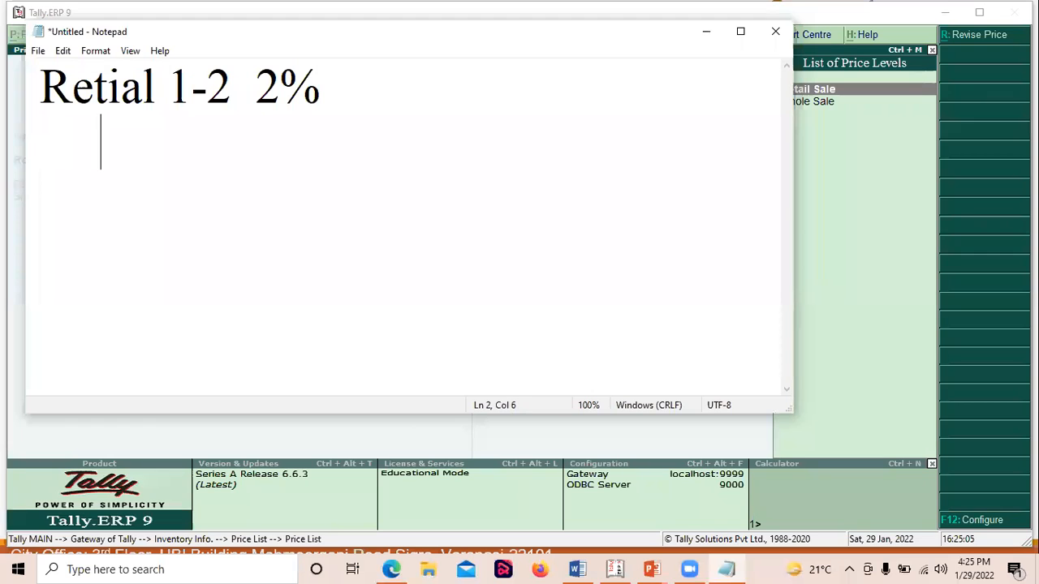
text(2-5  4)
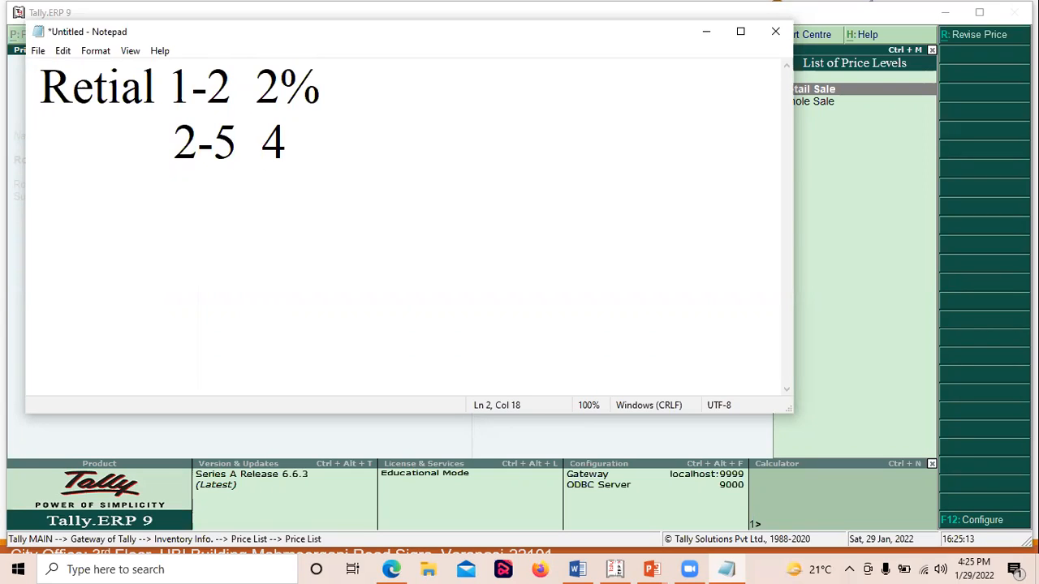
text(%)
key(Return)
text(10   5)
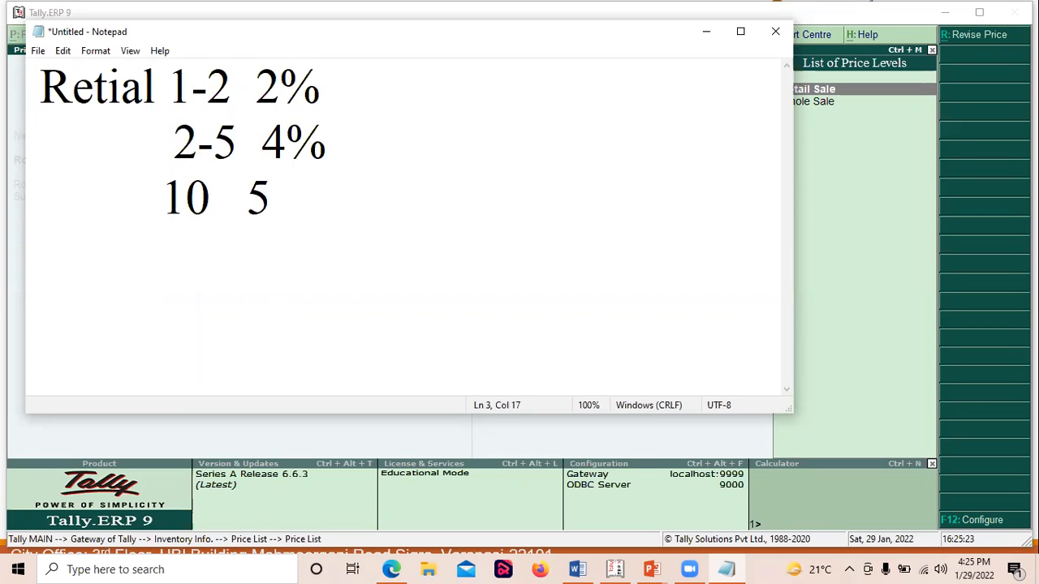
text(%)
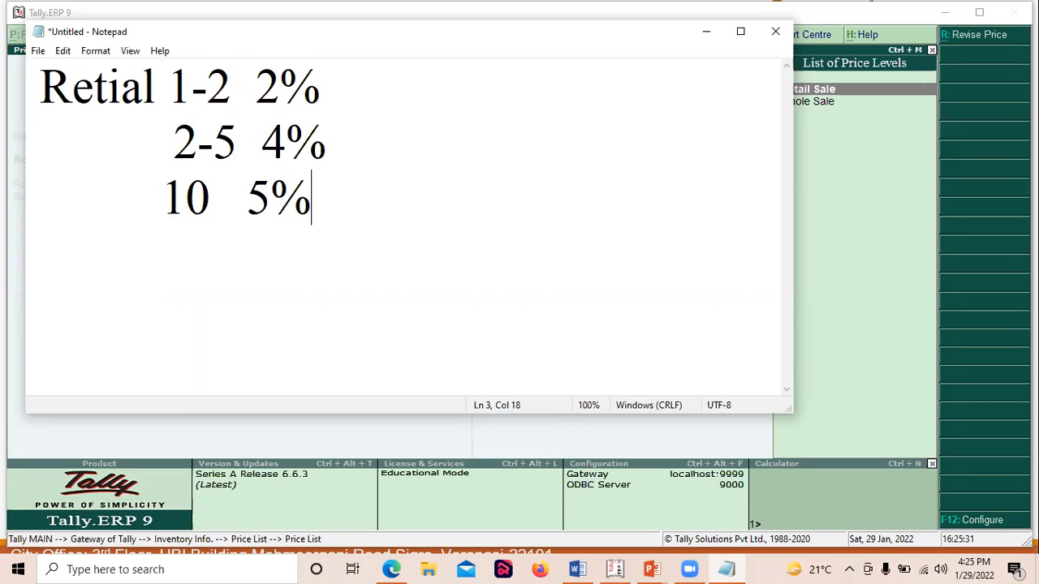
key(Up)
key(Up)
key(Down)
key(Down)
- Add a new line reading "whole sale 50 -100 10%" below the retail slabs
key(Return)
text(W)
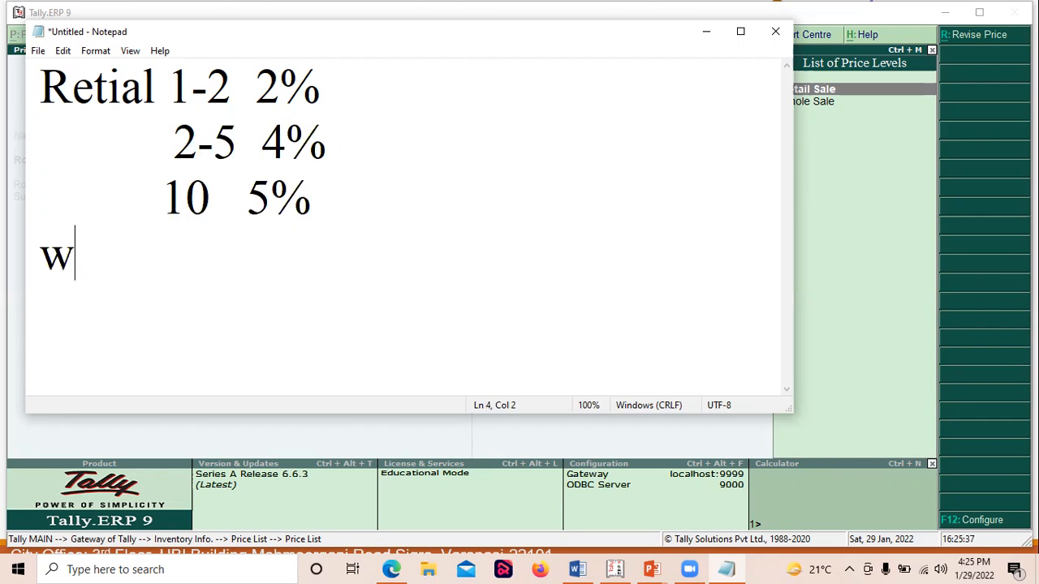
text(hgo)
key(BackSpace)
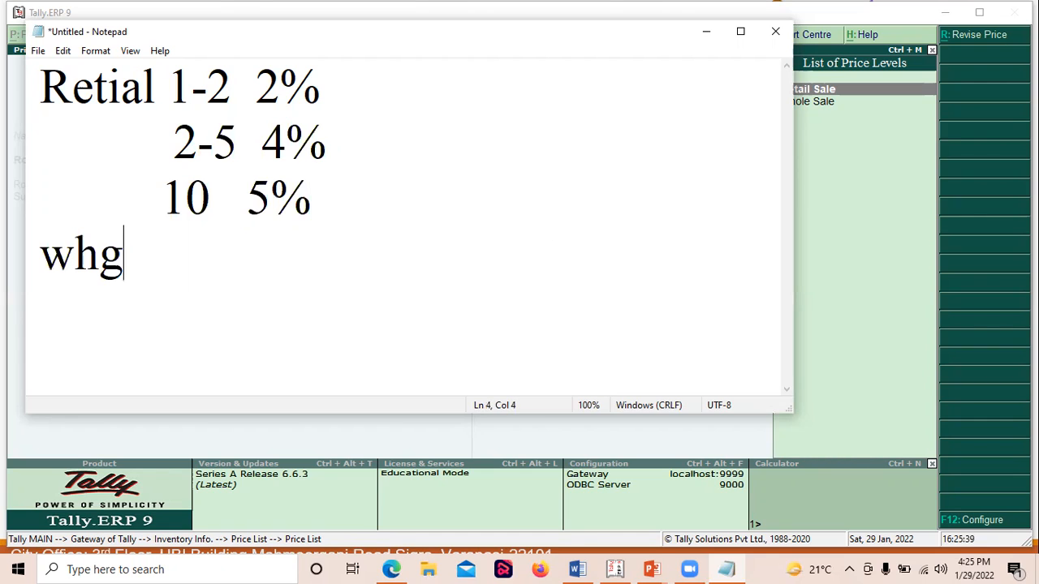
key(BackSpace)
text(ole )
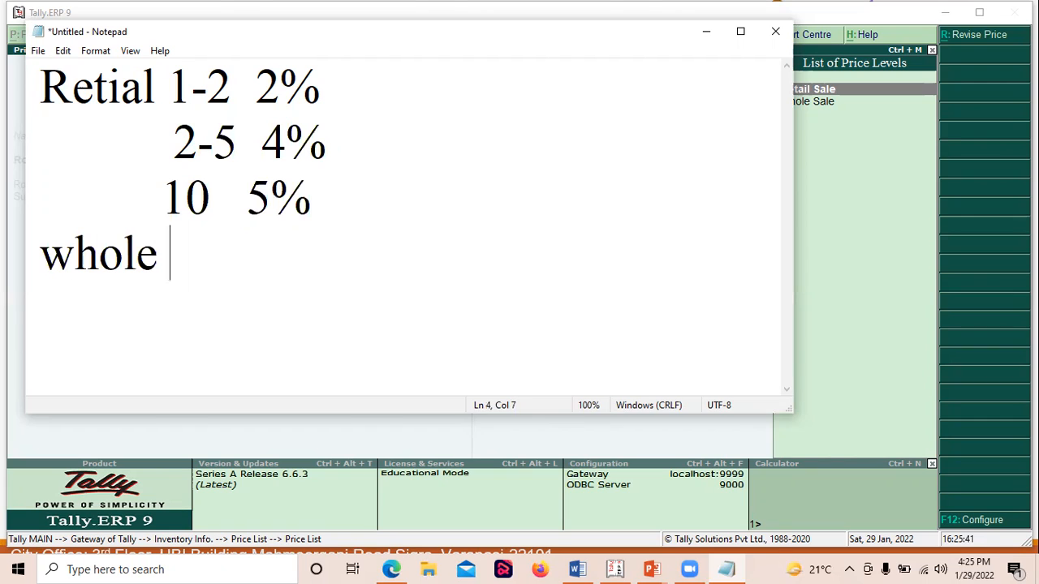
text(sak)
text(le)
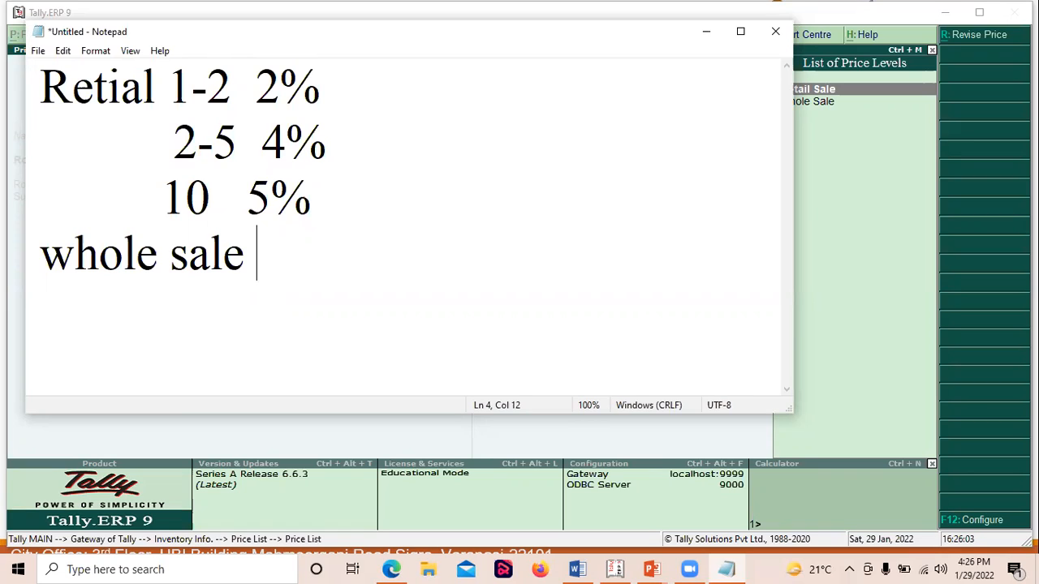
text(50)
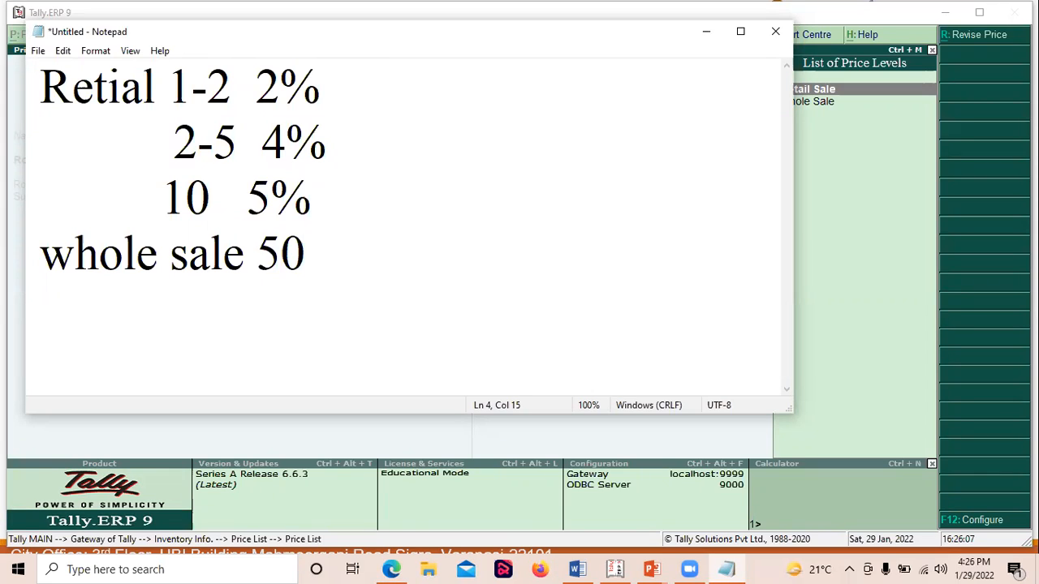
text( -100   10)
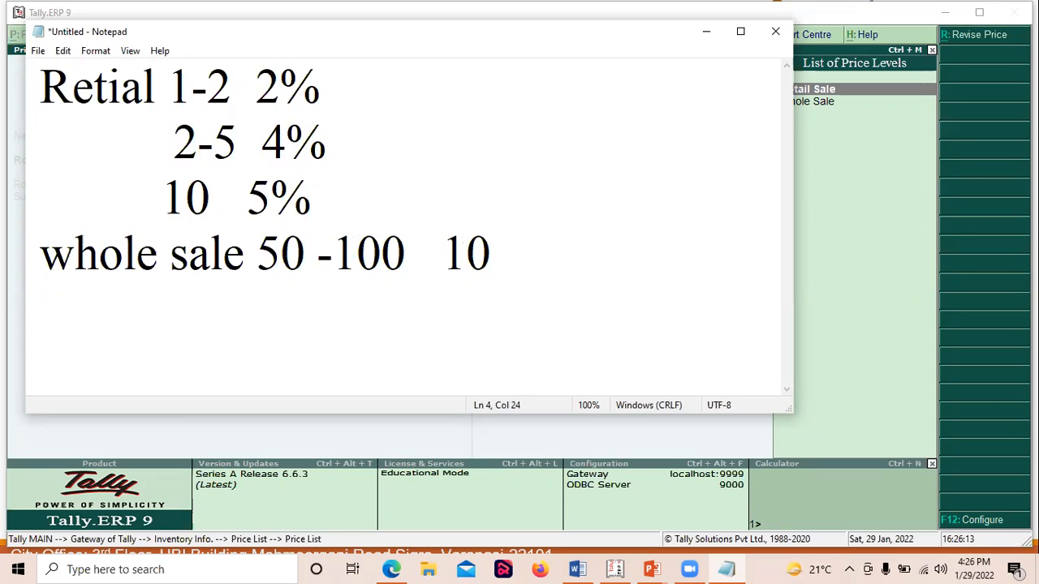
text(%)
- Add a second whole sale slab of 100-200 at 12%, aligned under the first range
key(Return)
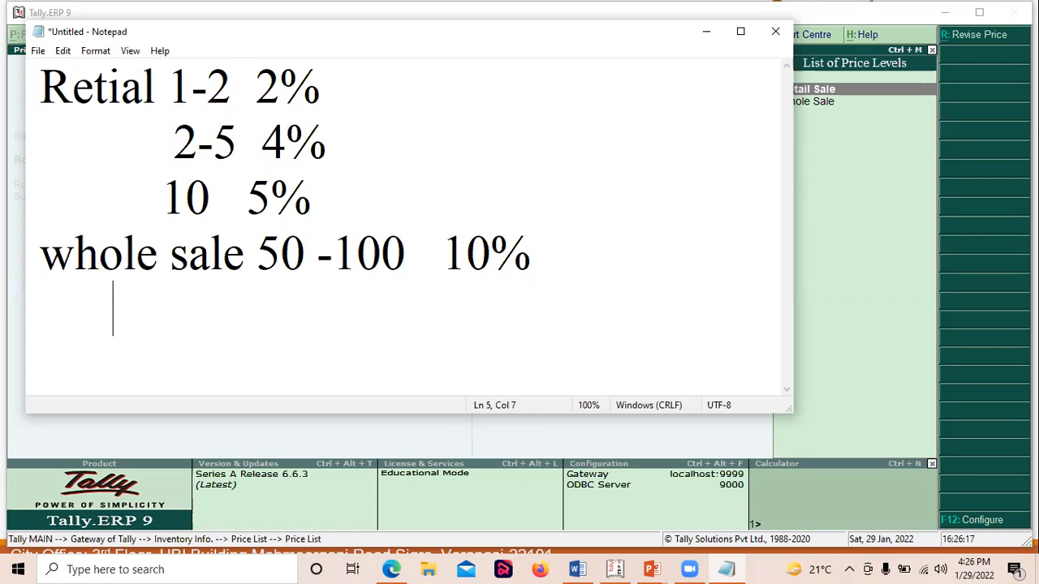
text(100)
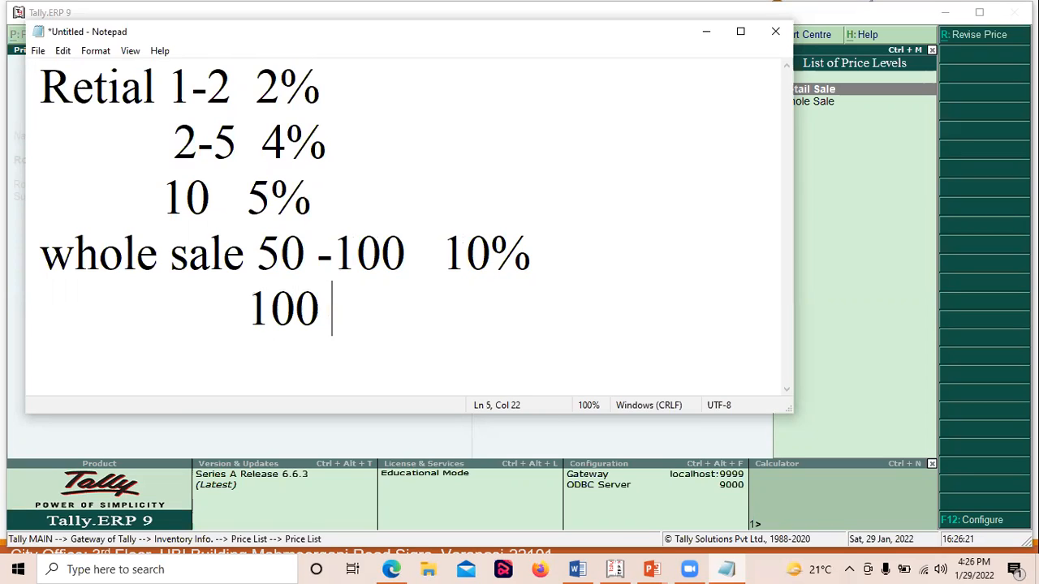
key(BackSpace)
text(-200   )
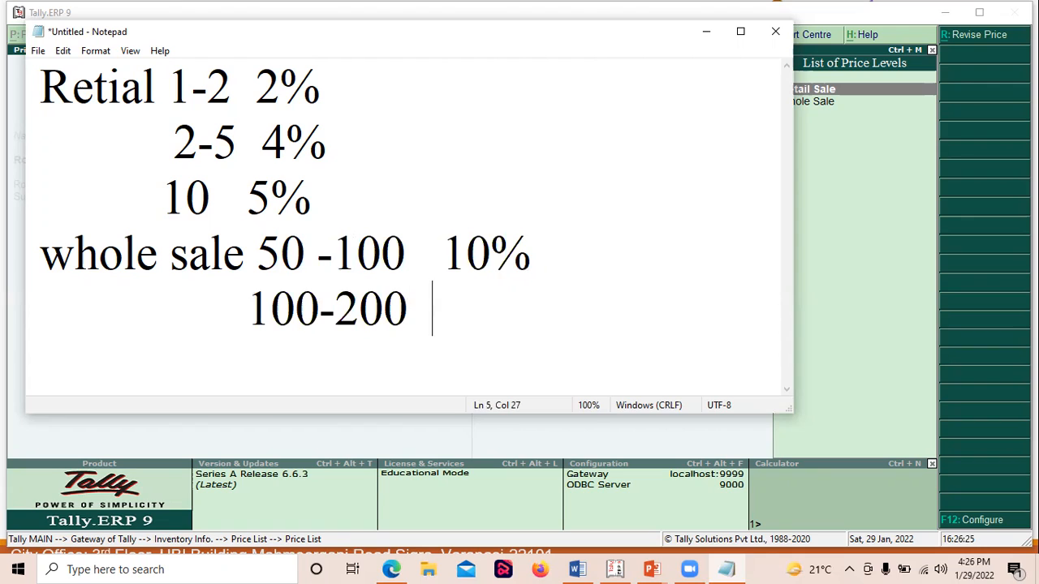
text(12)
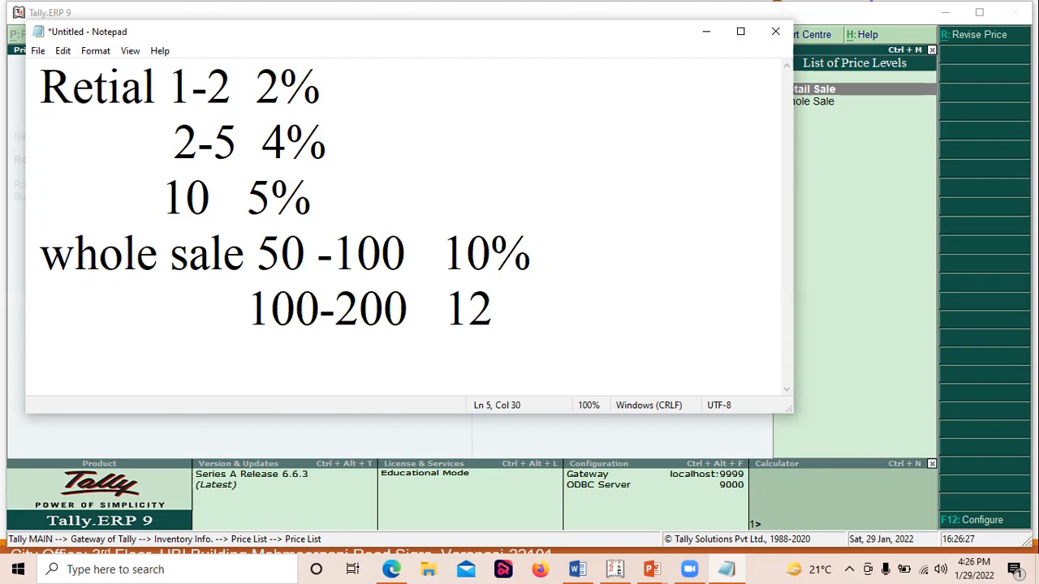
text(%)
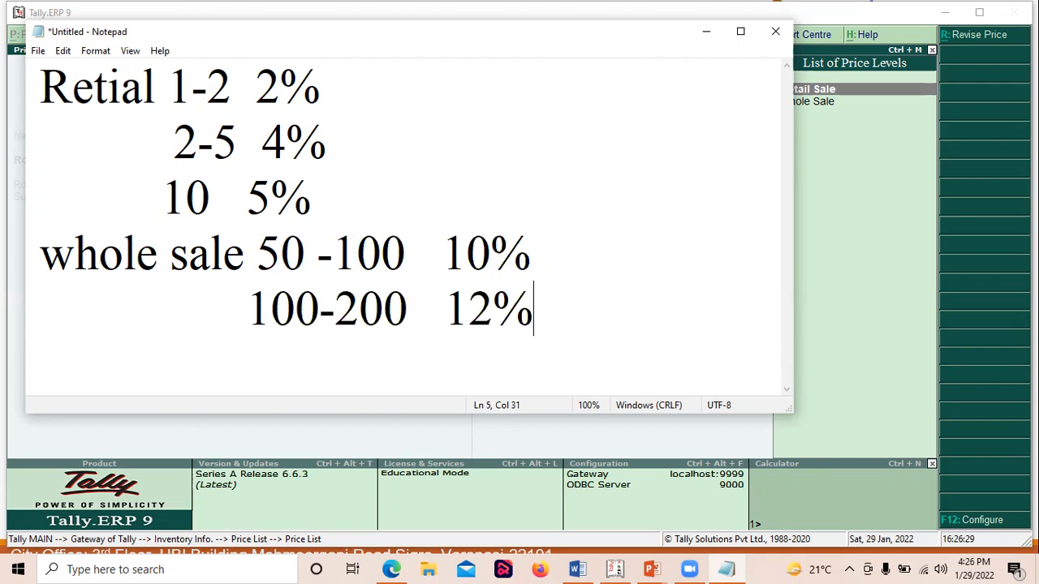
- Add a third whole sale slab of 200-500 at 15%
key(Return)
text(200)
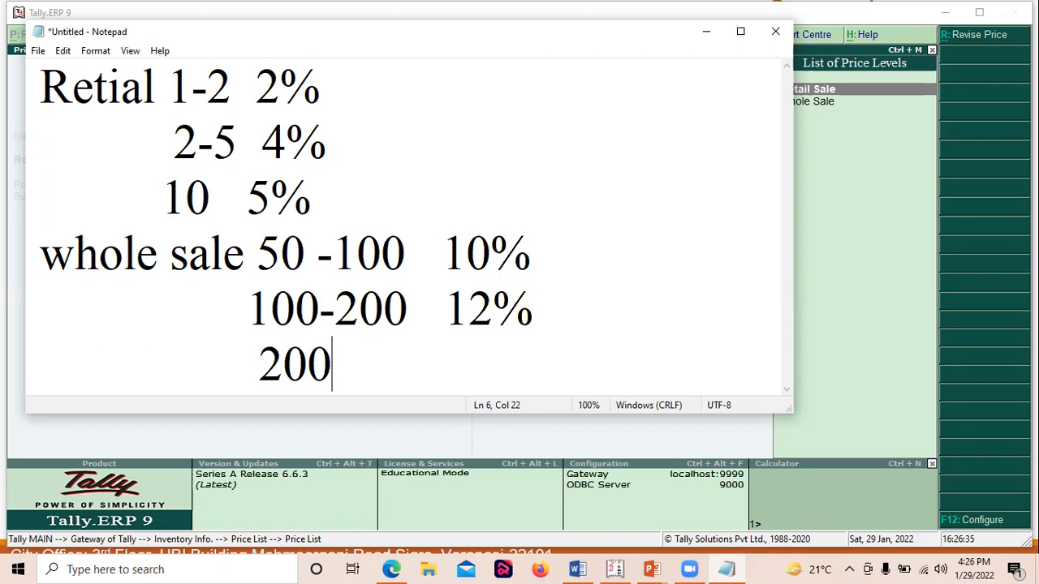
text(-50)
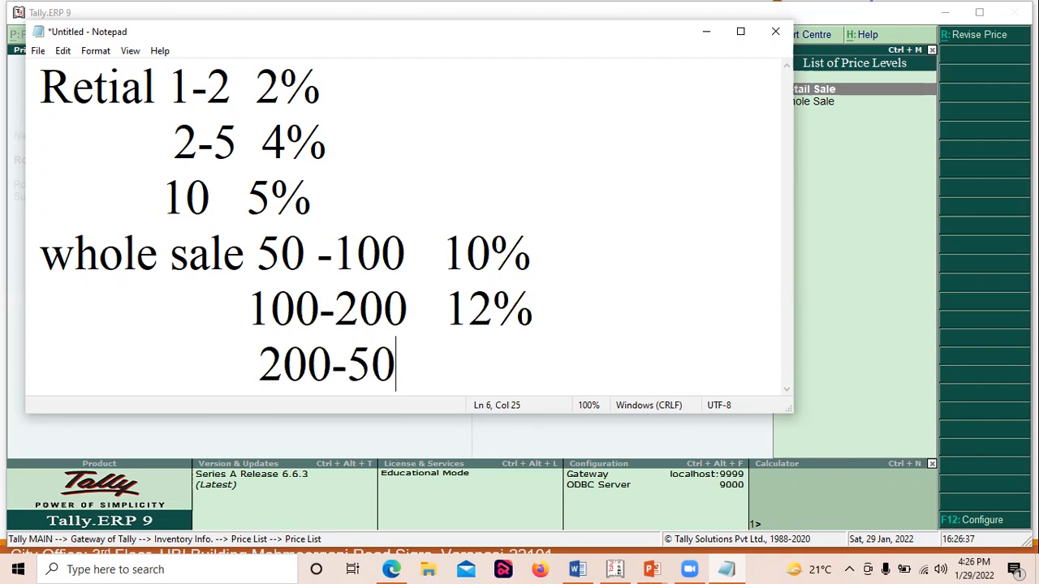
text(0   1)
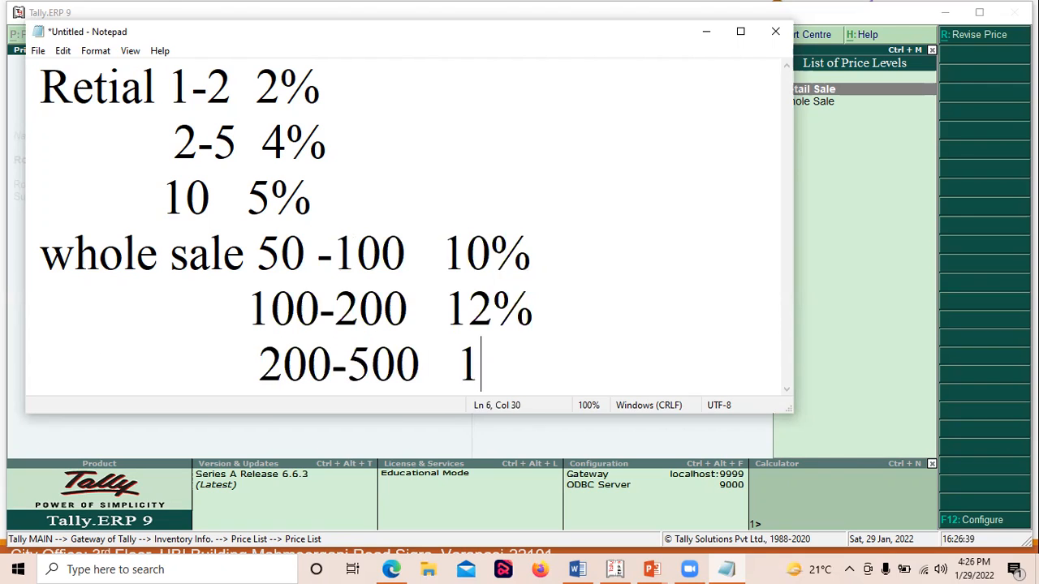
text(5%)
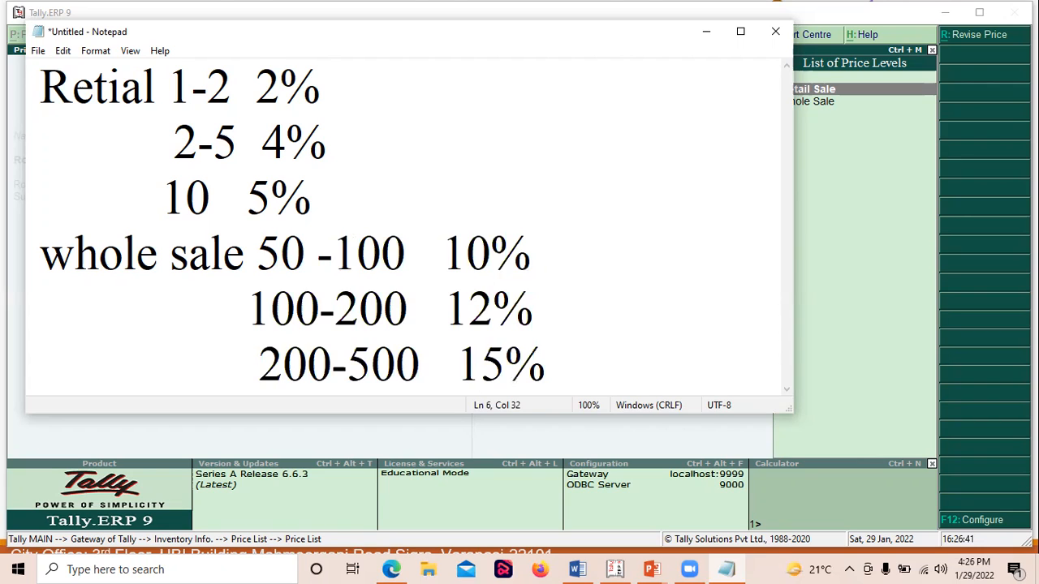
- Add a last whole sale slab of 500 at 20%, lining up its percentage with those above
key(Return)
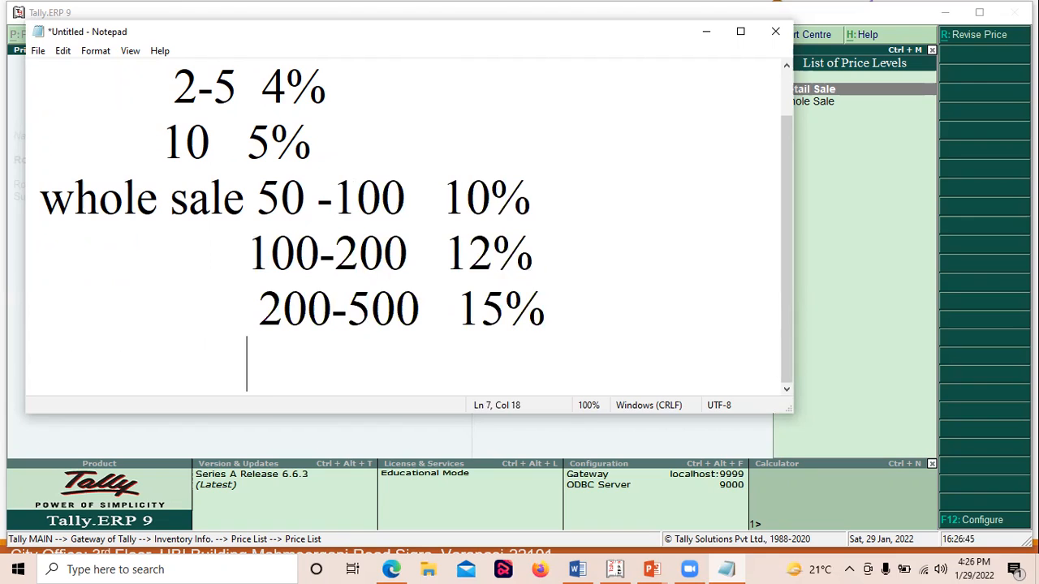
text(500 )
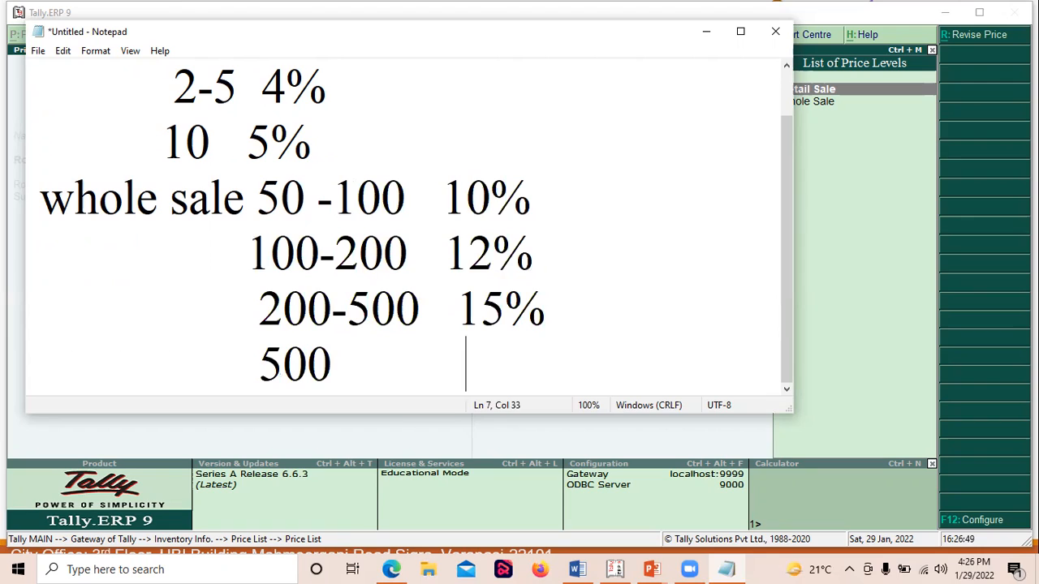
text(          20)
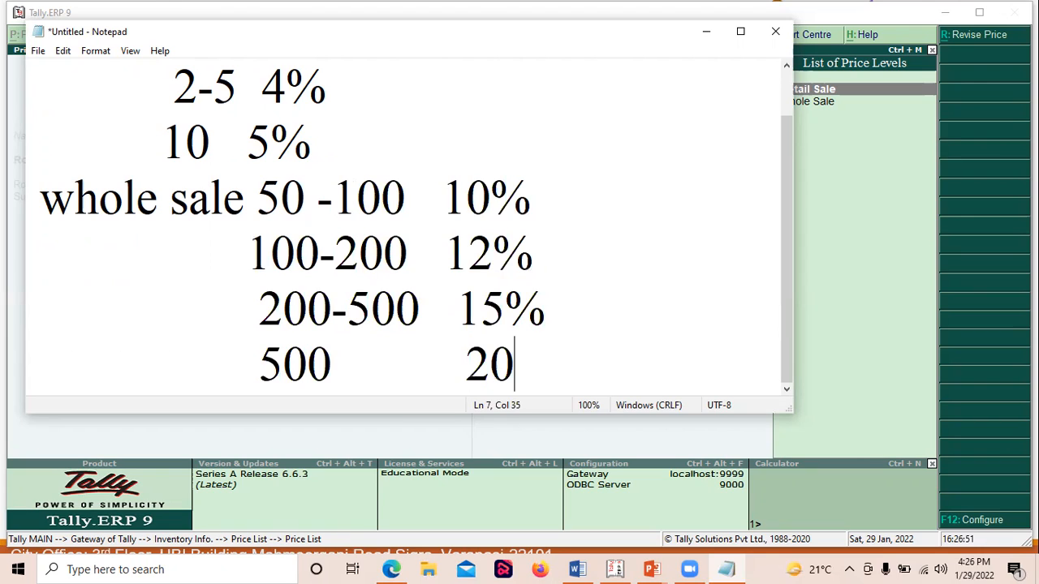
text(%)
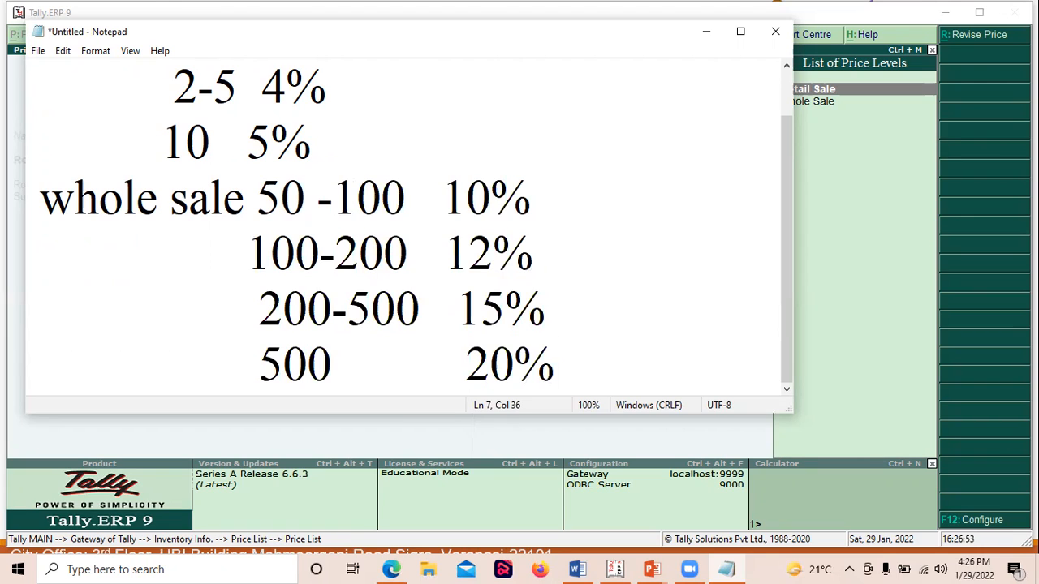
- Reduce the note's font size to 28 so that all the slabs fit in the window
key(Up)
key(Up)
key(Up)
key(Up)
key(Up)
key(Up)
click(95, 50)
click(113, 88)
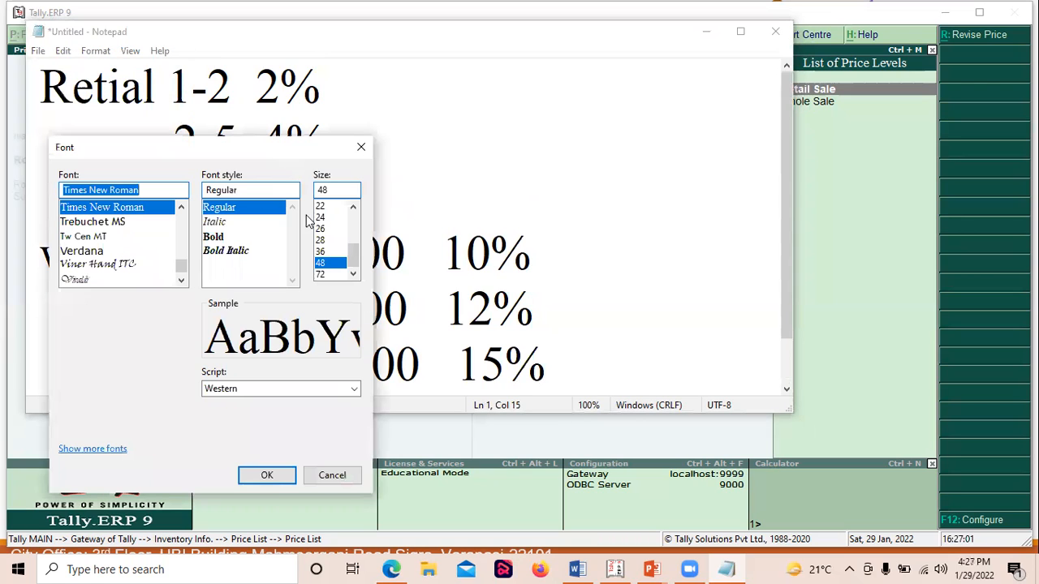
click(325, 241)
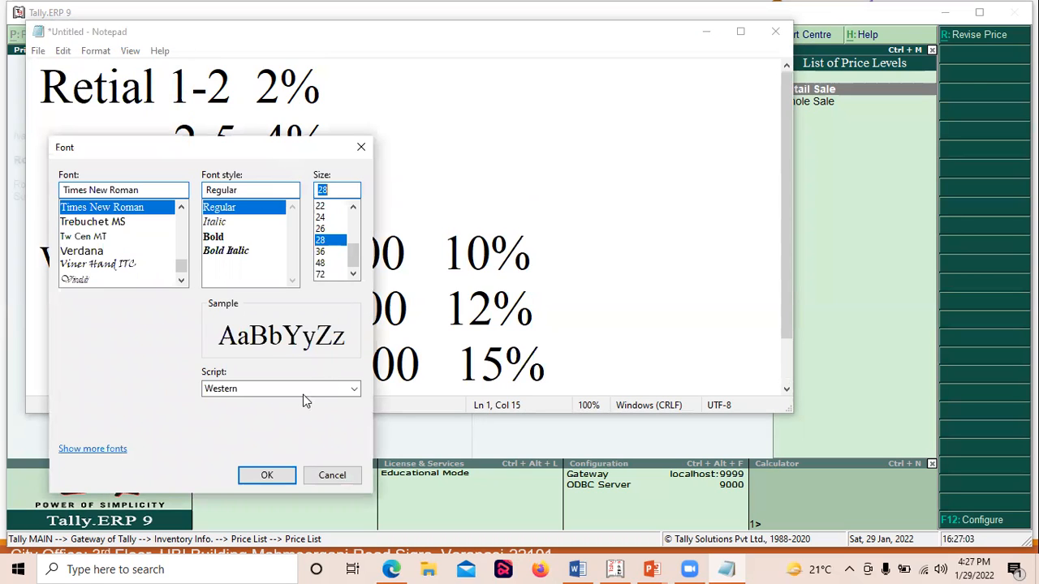
click(276, 473)
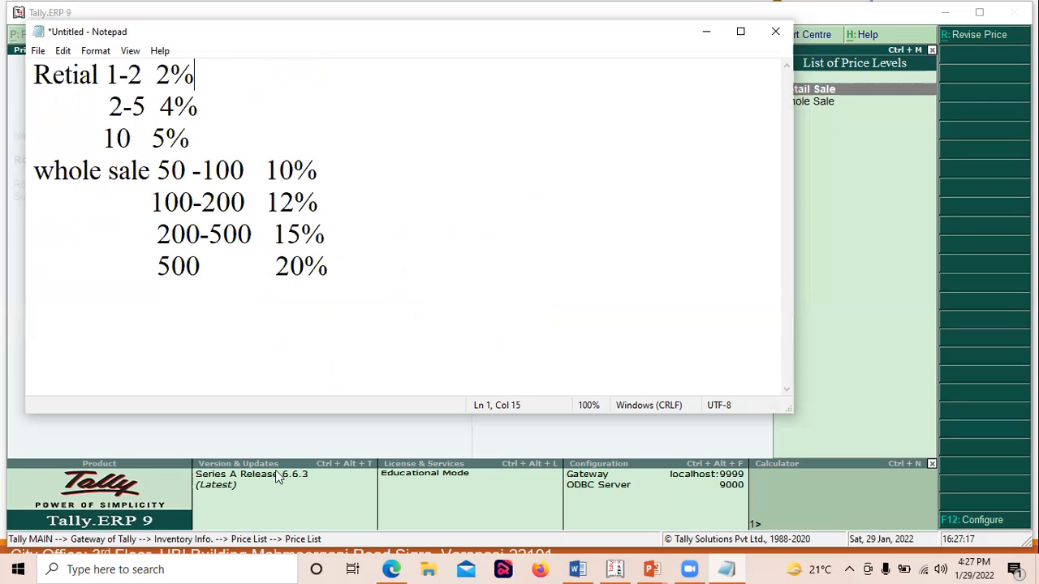
key(Down)
key(Down)
key(Down)
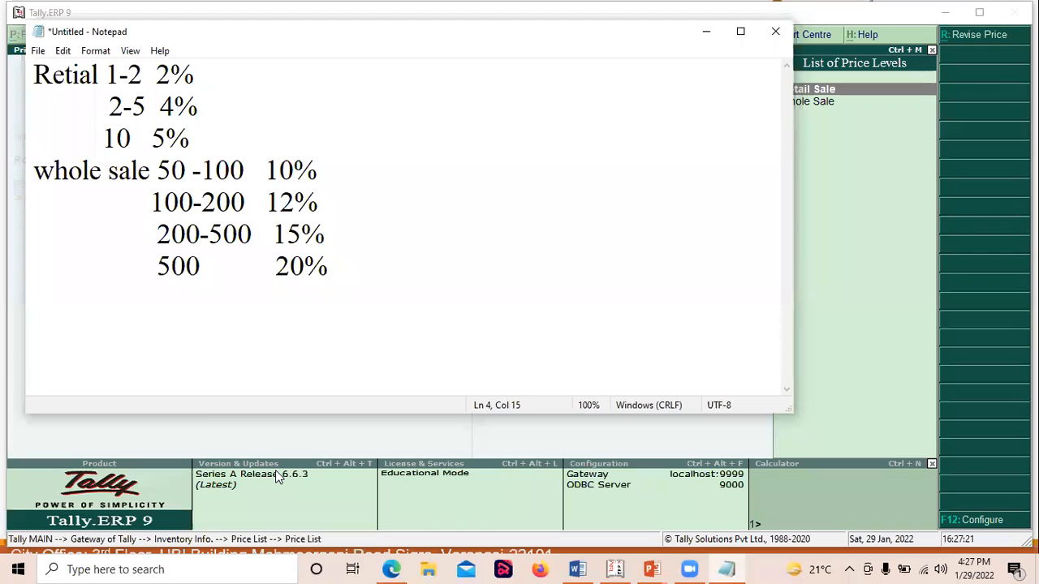
- Change the last whole sale slab in the note to >500 and tighten the spacing before its 20%
key(Down)
key(Down)
key(Down)
key(Left)
key(Left)
key(Left)
text(>)
key(Right)
key(Right)
key(Right)
key(Right)
key(Right)
key(Right)
key(Delete)
key(Delete)
key(Delete)
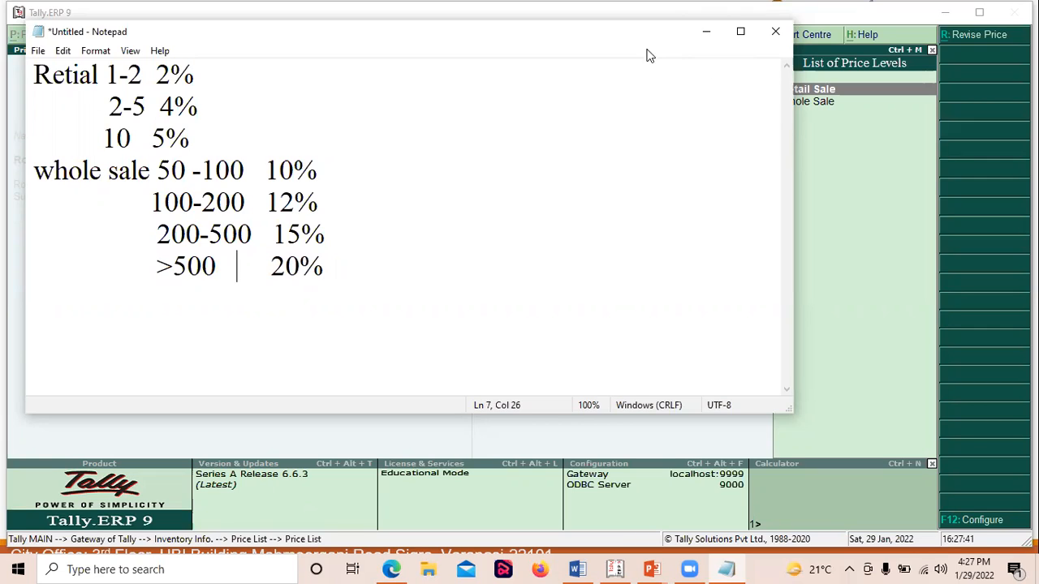
- Return to Tally.ERP 9, back out to the Gateway of Tally, and reopen the inventory Price List options
click(704, 32)
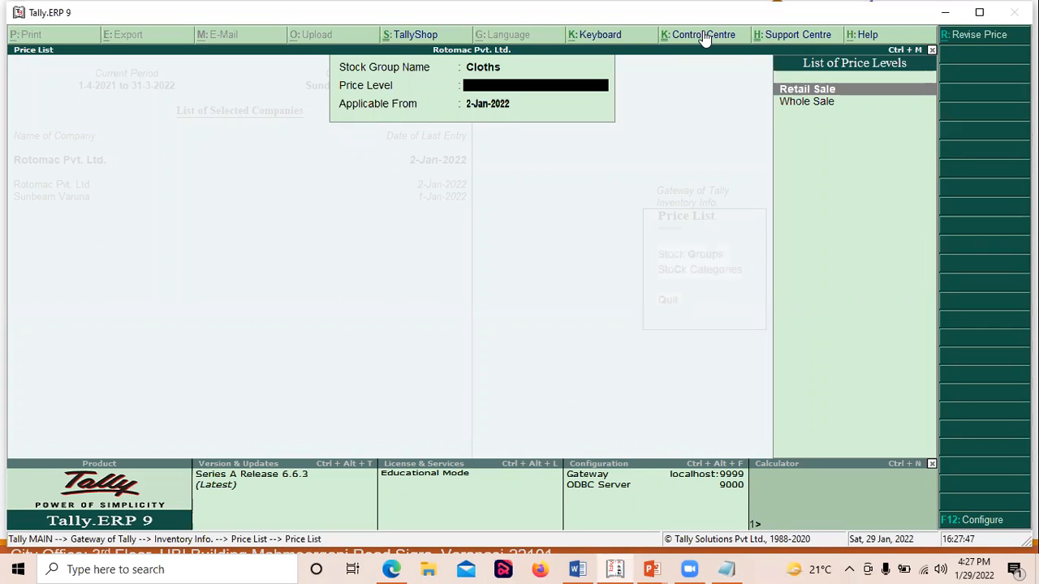
key(Escape)
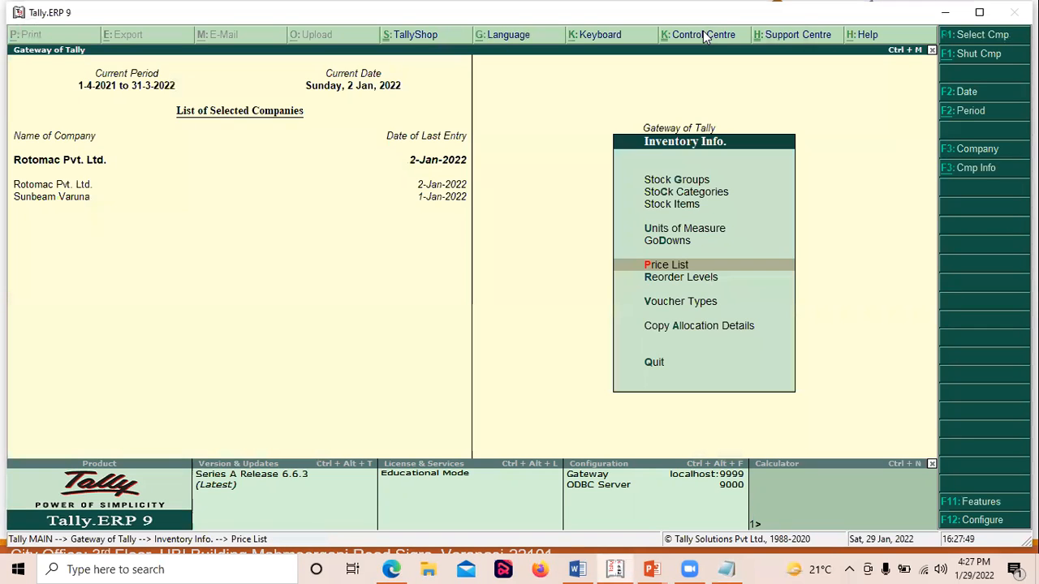
key(Escape)
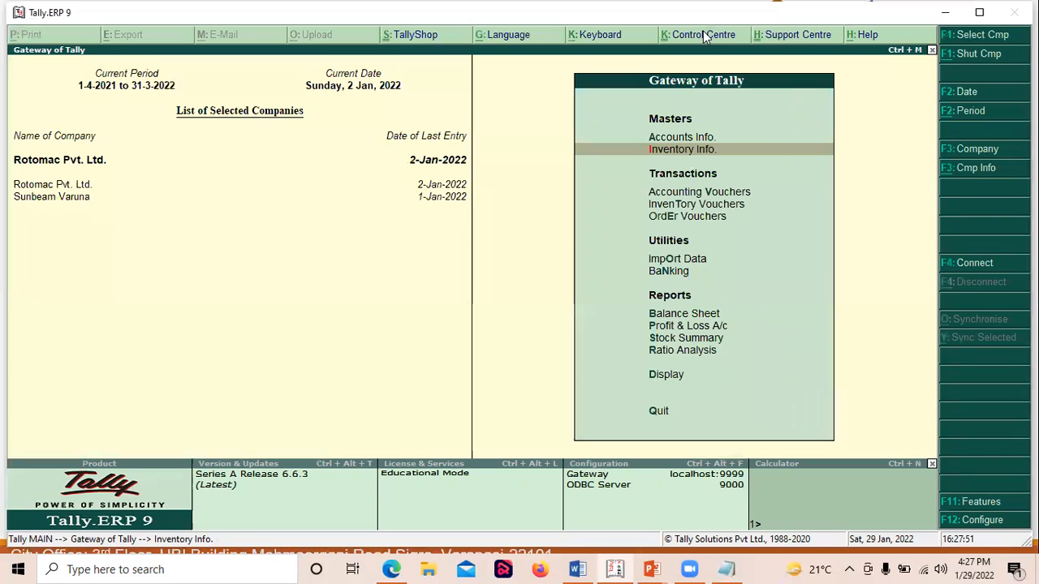
key(Return)
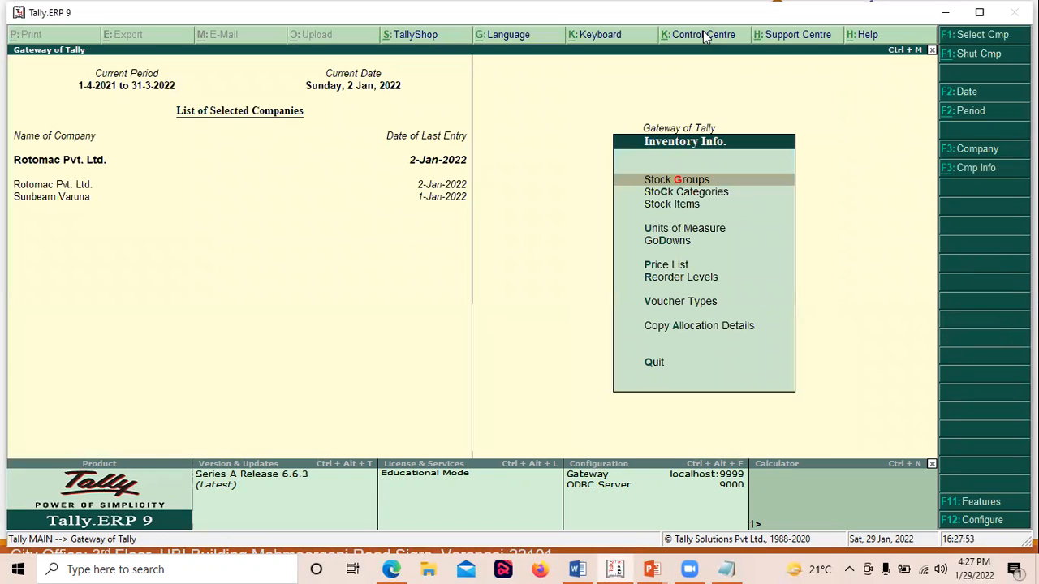
key(Down)
key(Down)
key(Down)
key(Down)
key(Down)
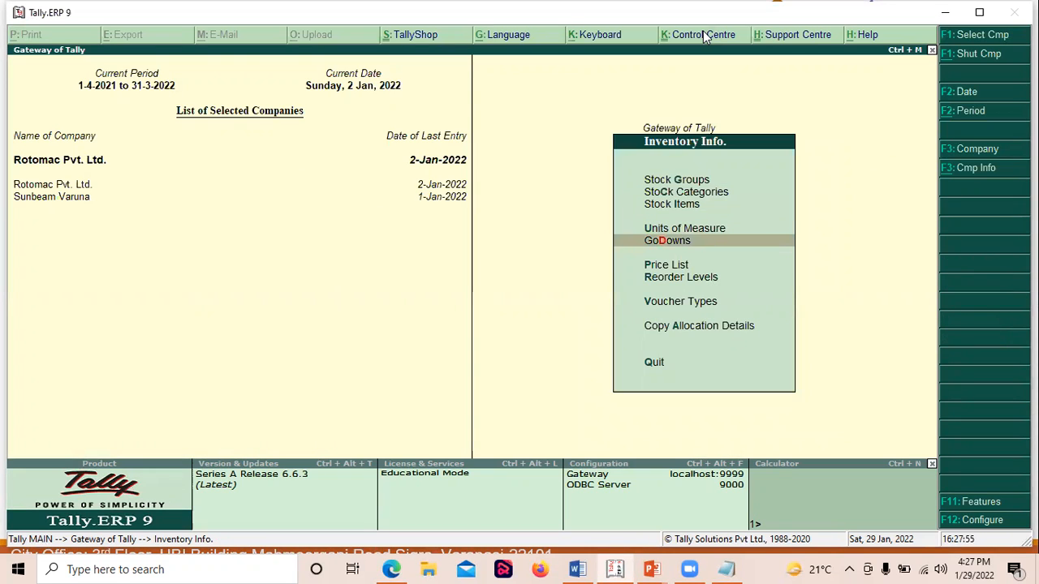
key(Return)
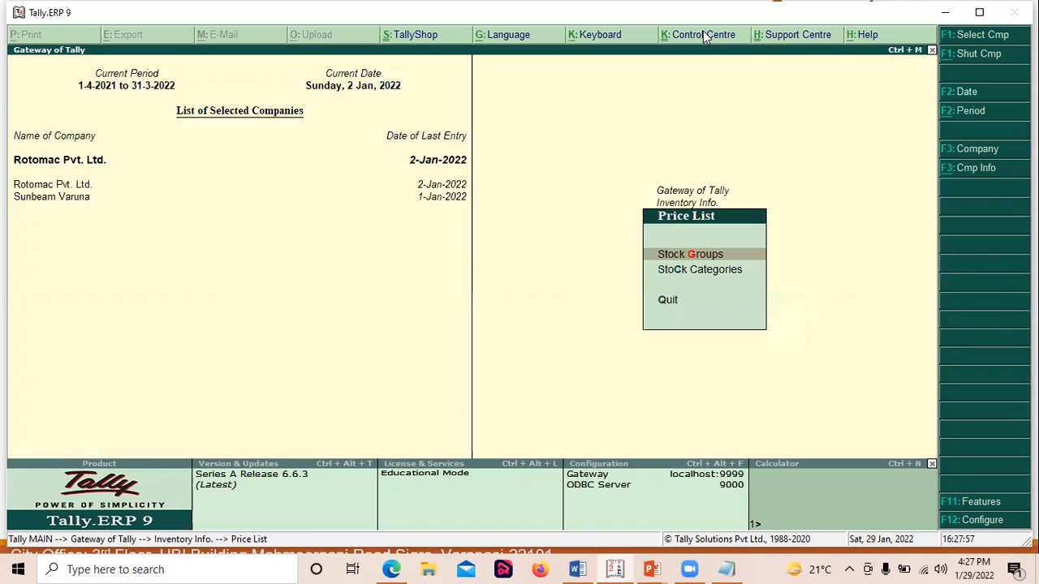
- Open the stock group price list for Cloths at the Retail Sale level, applicable from 1-01-2022
key(Return)
key(Down)
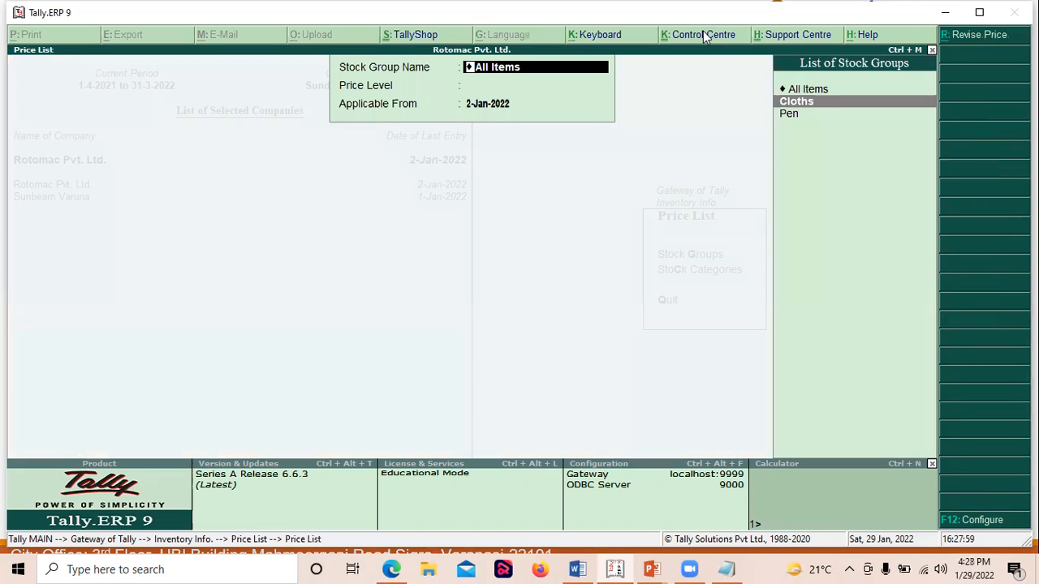
key(Return)
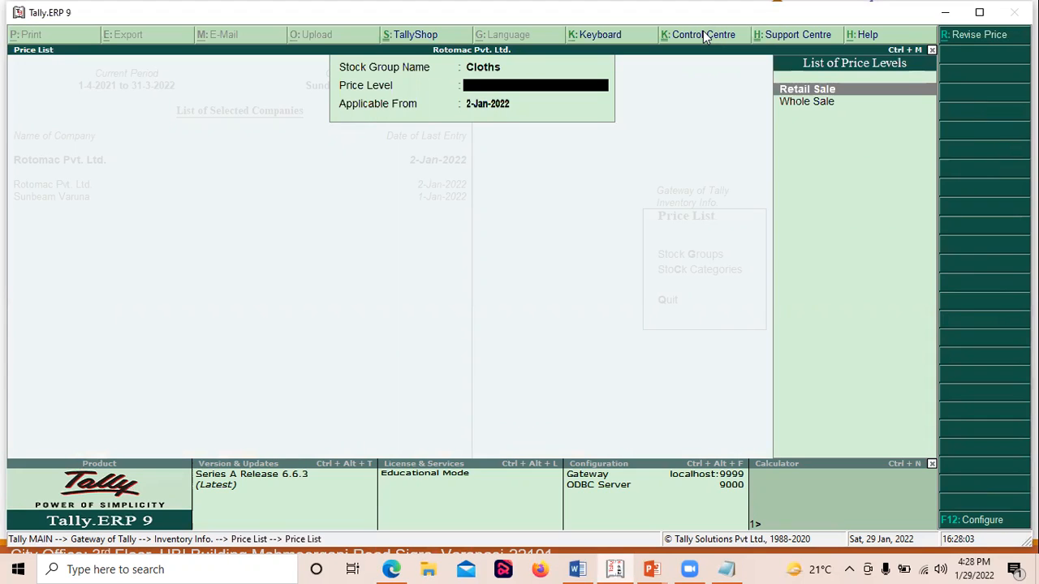
key(Return)
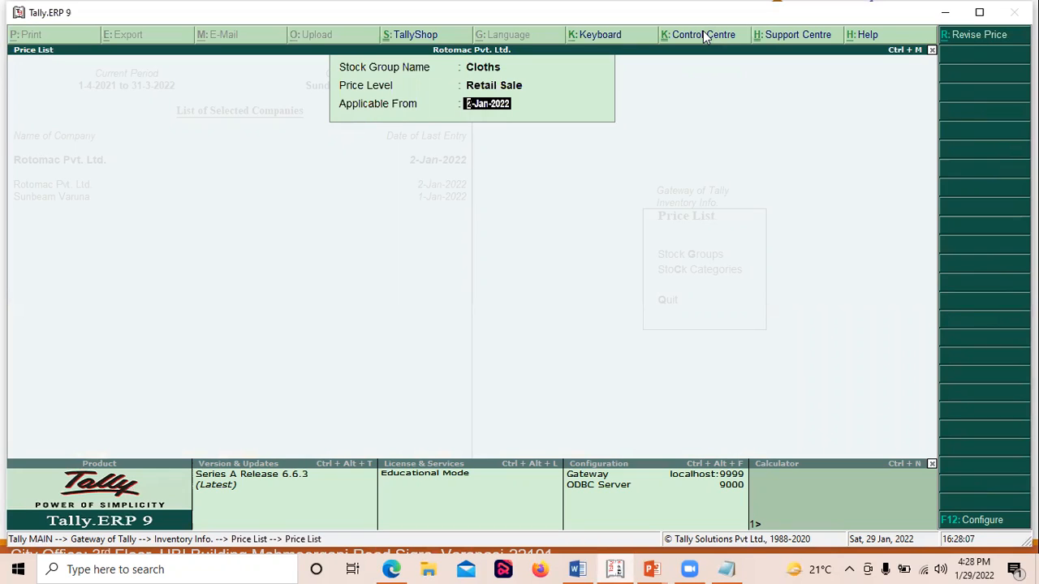
text(1-01-2022)
key(Return)
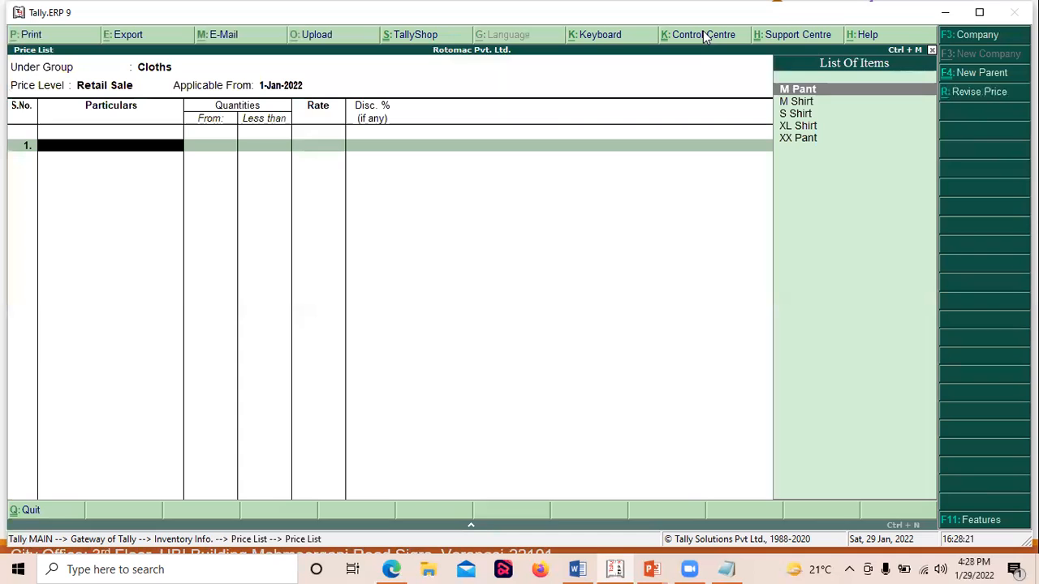
- Add M Pant to the price list with a first slab of less than 1 Pcs at 2% discount
key(Return)
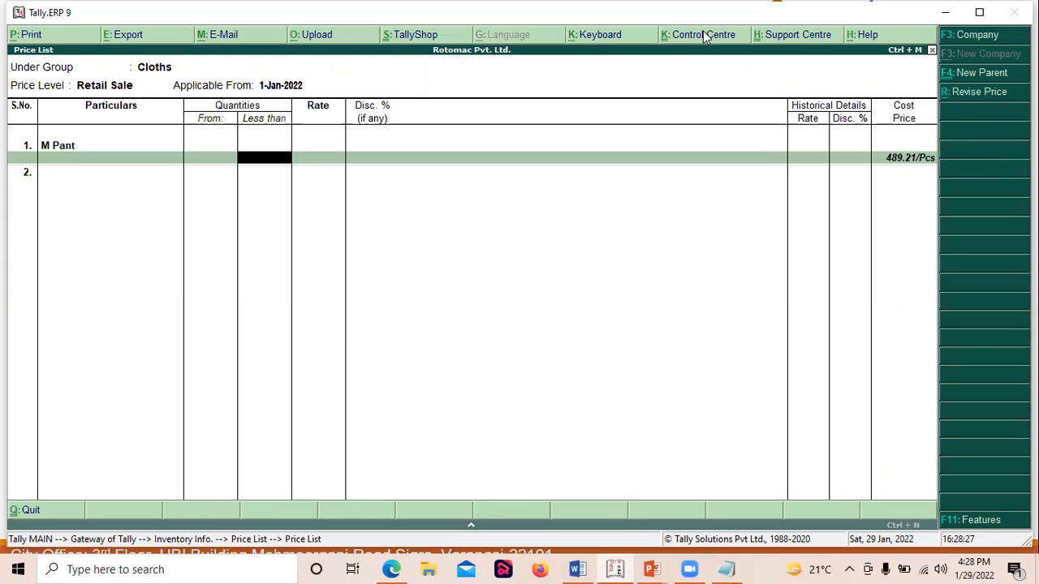
text(2)
key(Return)
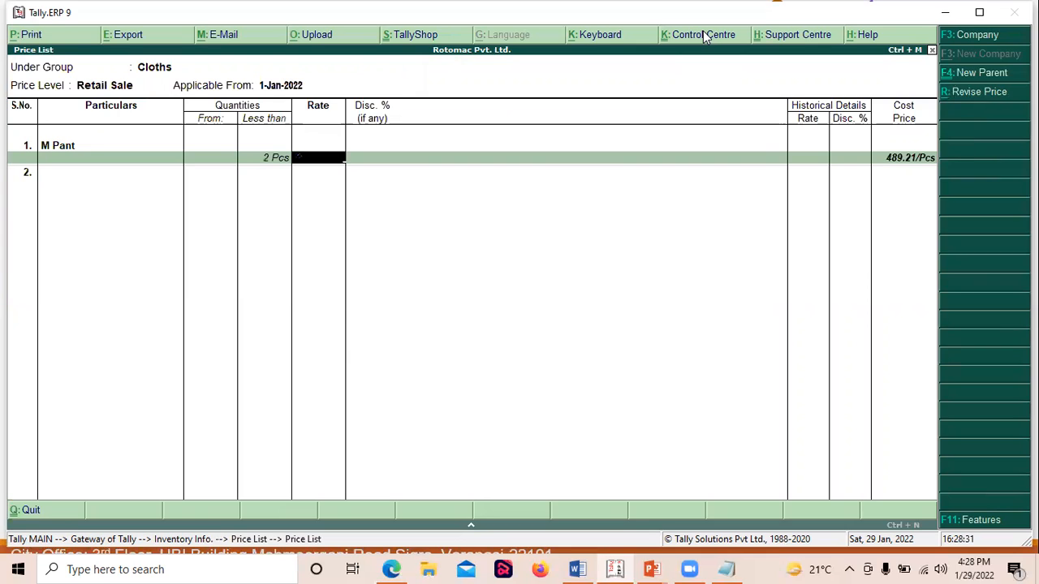
key(alt+Tab)
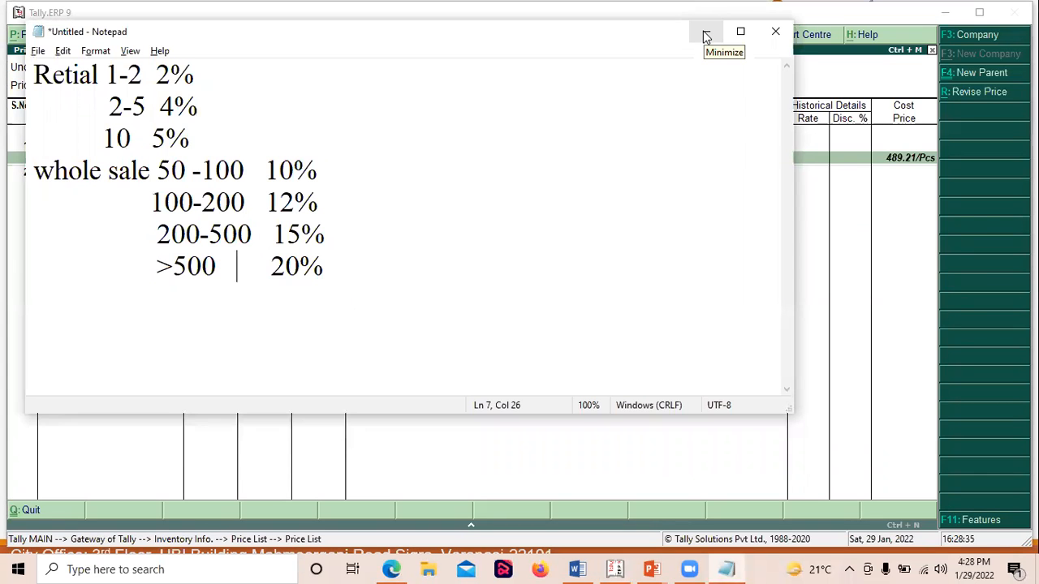
key(alt+Tab)
key(BackSpace)
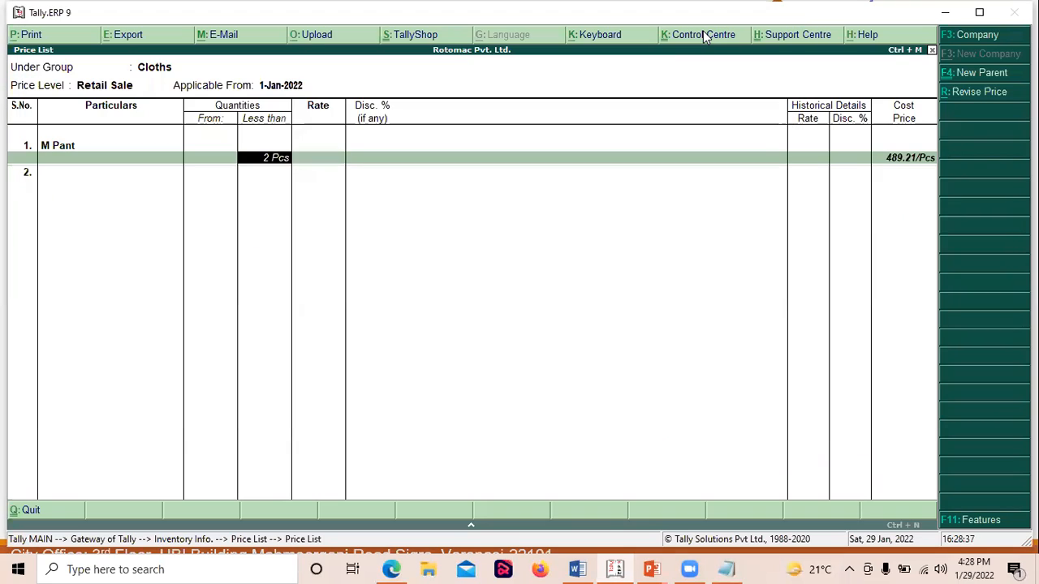
text(1)
key(Return)
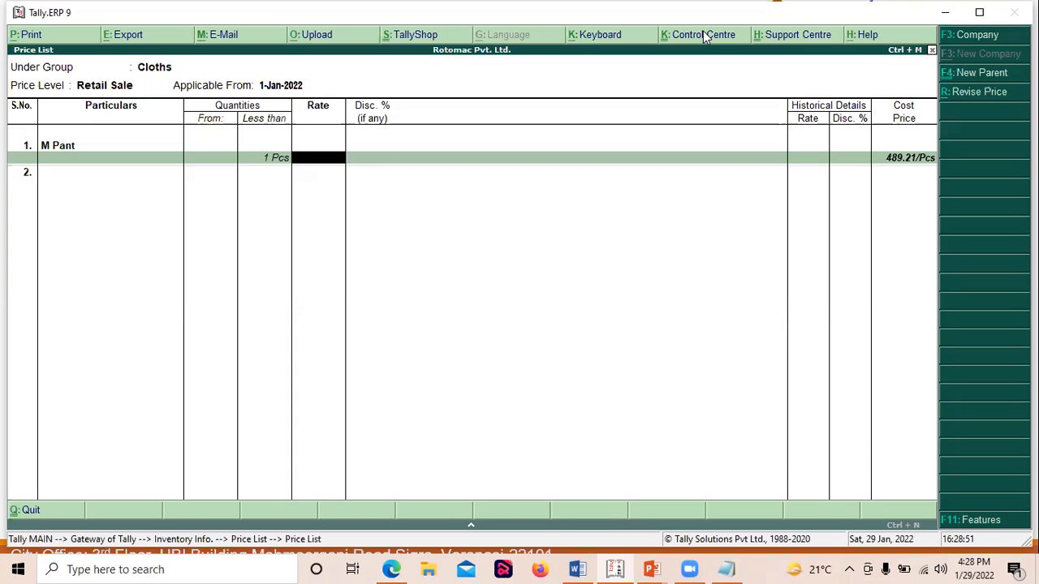
key(Return)
text(2)
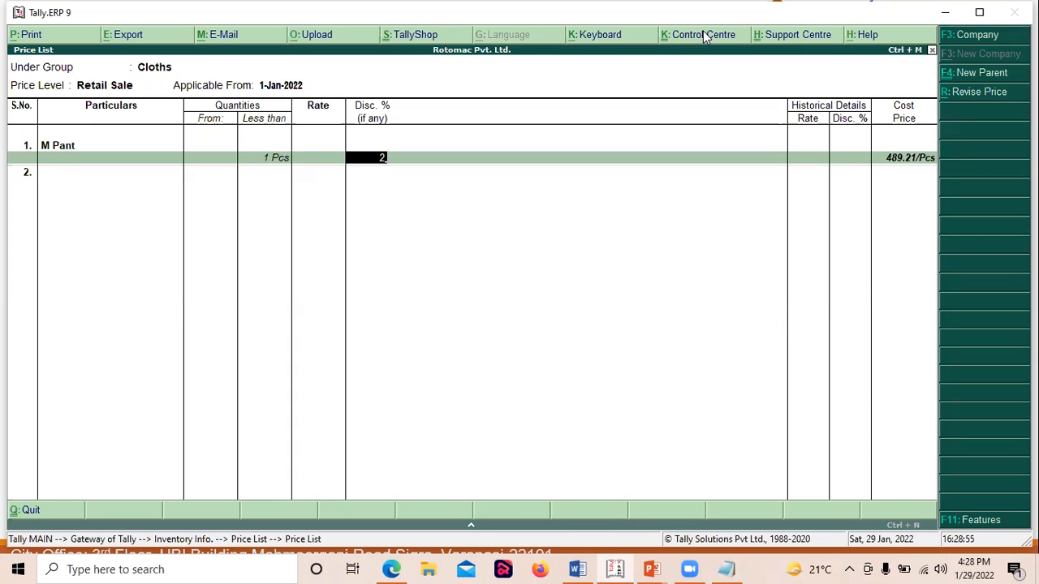
key(Return)
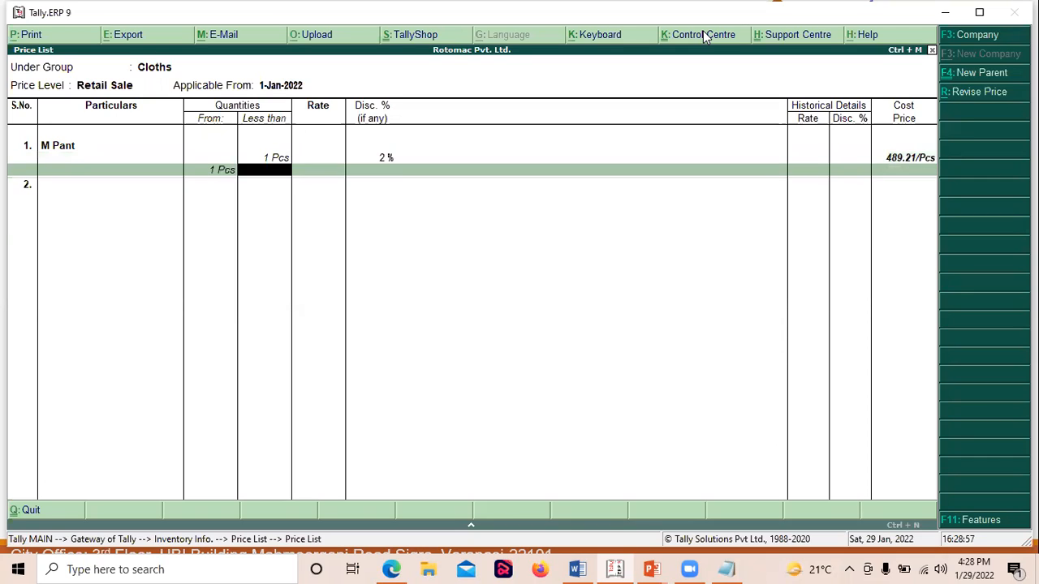
- Check the retail slabs in the note and set the upper limit of M Pant's first slab to 2 Pcs
text(2)
key(alt+Tab)
click(706, 37)
key(Up)
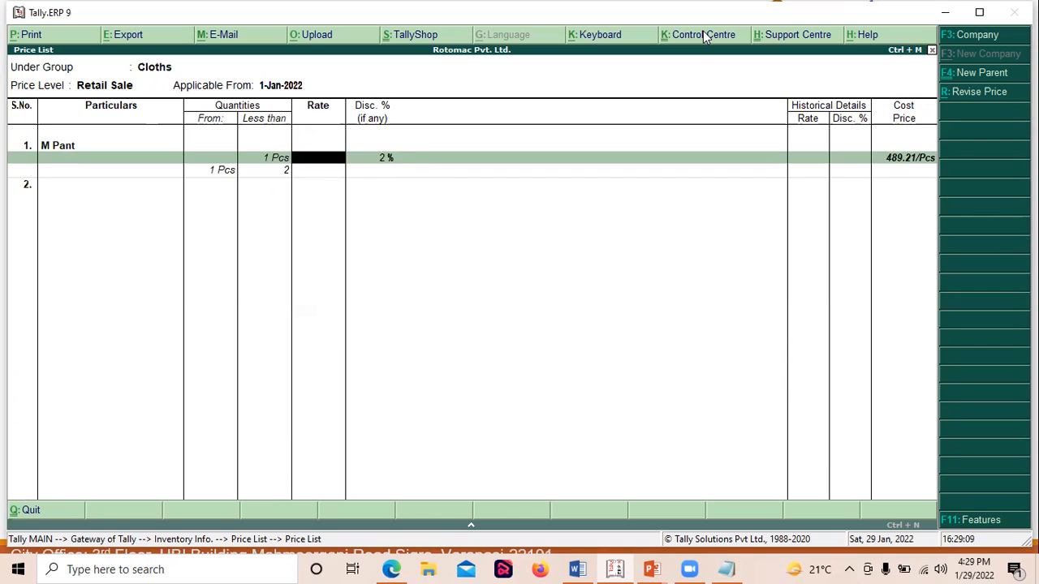
key(Up)
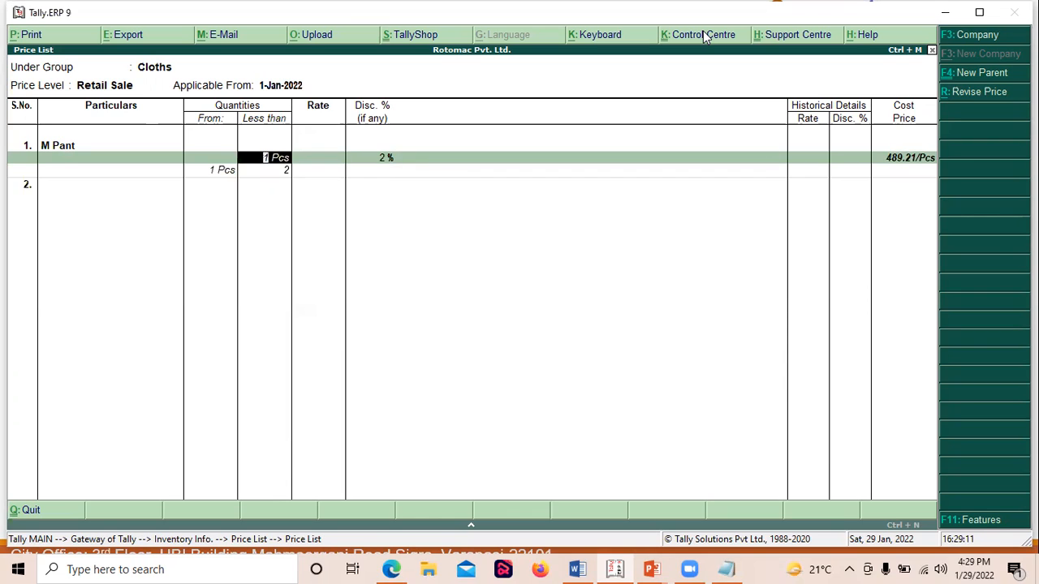
key(alt+Tab)
click(706, 37)
text(2)
key(Return)
key(Return)
key(Return)
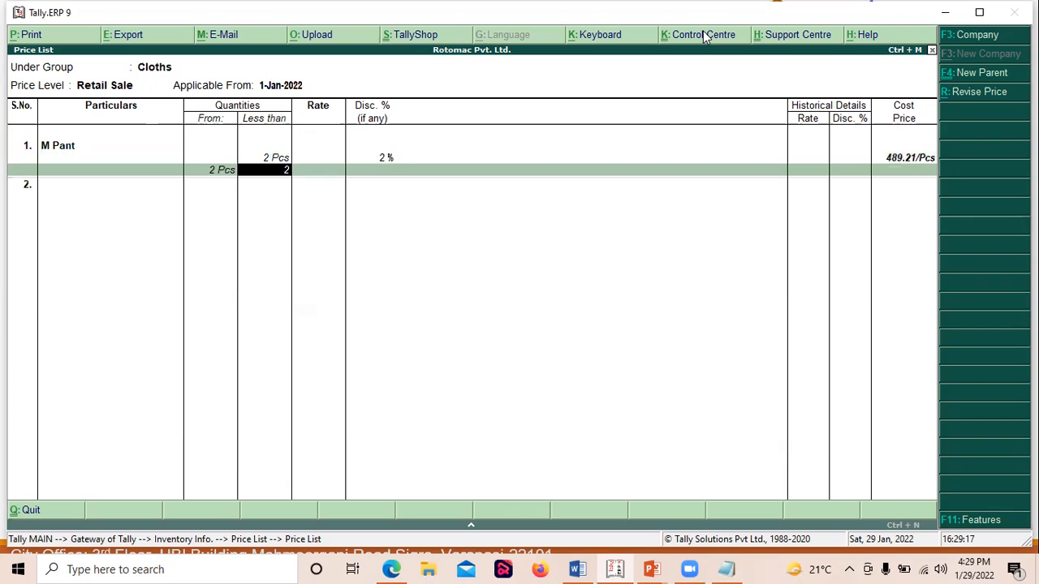
- Set M Pant's second slab to less than 5 Pcs at 4% discount, checking the percentage in the note
text(5)
key(Return)
key(Return)
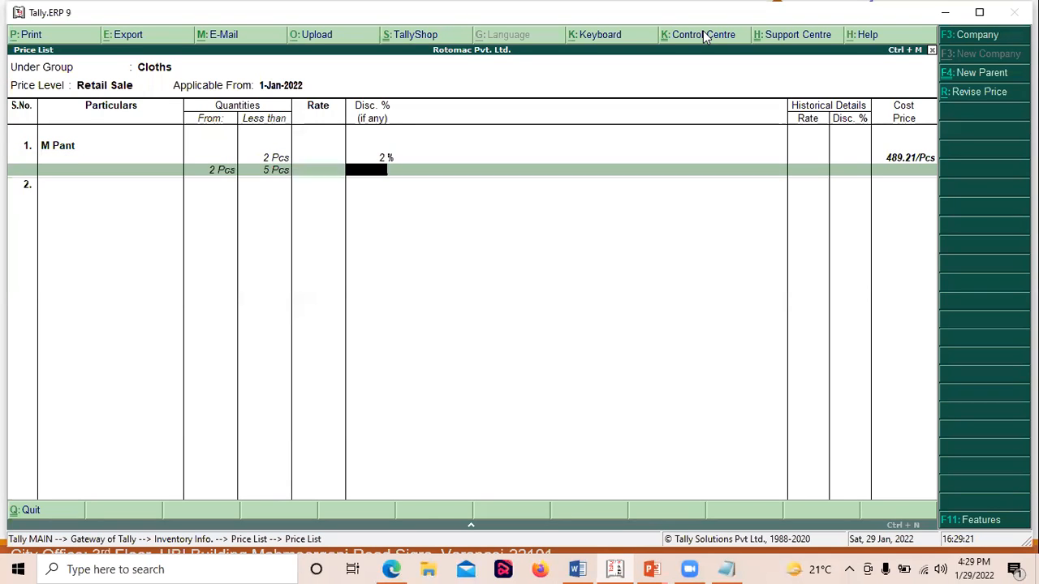
key(alt+Tab)
click(705, 33)
text(4)
key(Return)
key(alt+Tab)
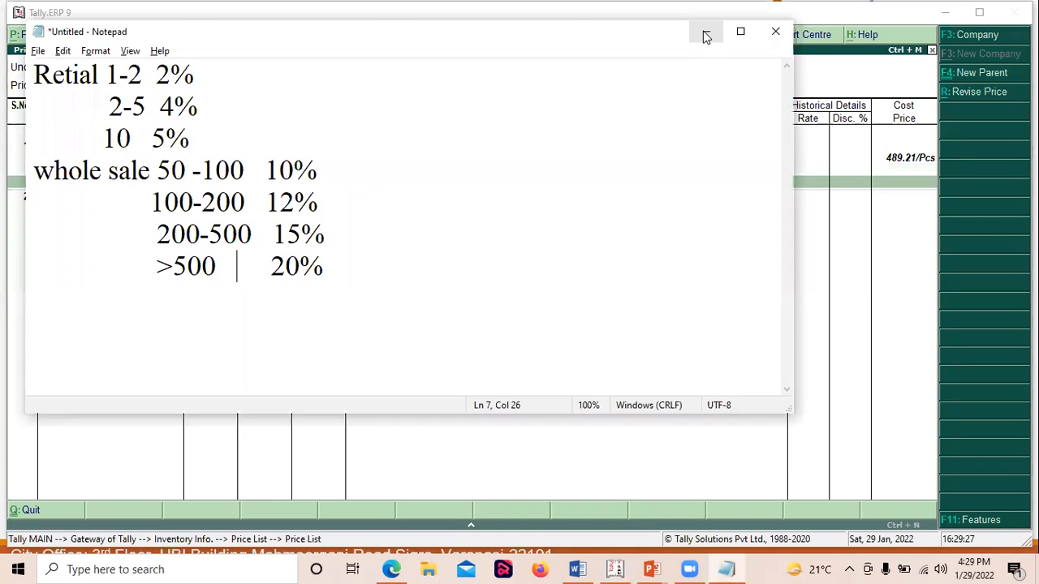
click(706, 37)
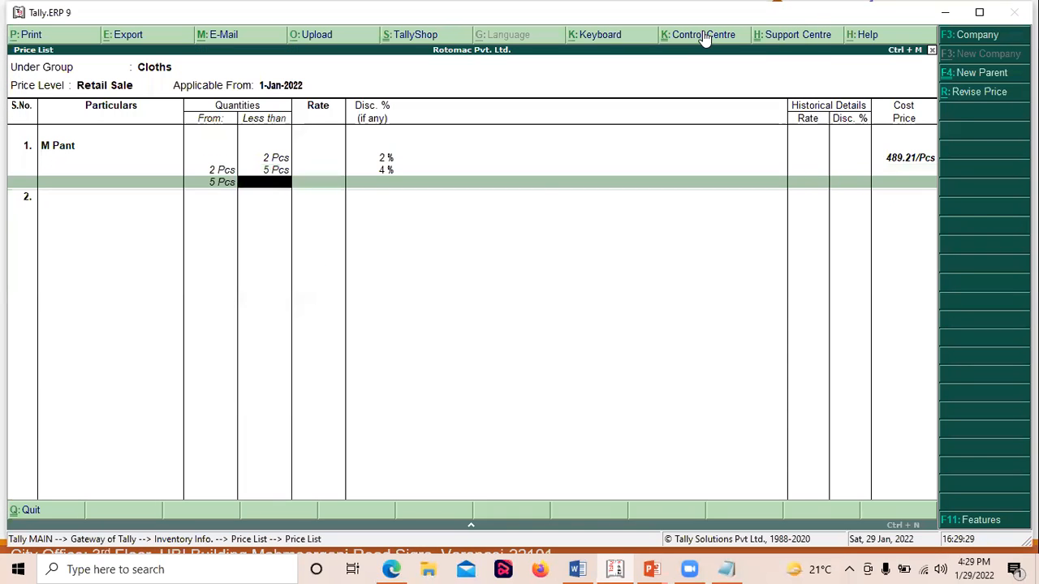
text(10)
key(Return)
key(Return)
text(5)
key(Return)
- Add an open-ended M Pant slab from 10 Pcs at 5% discount, after rechecking the note
key(Return)
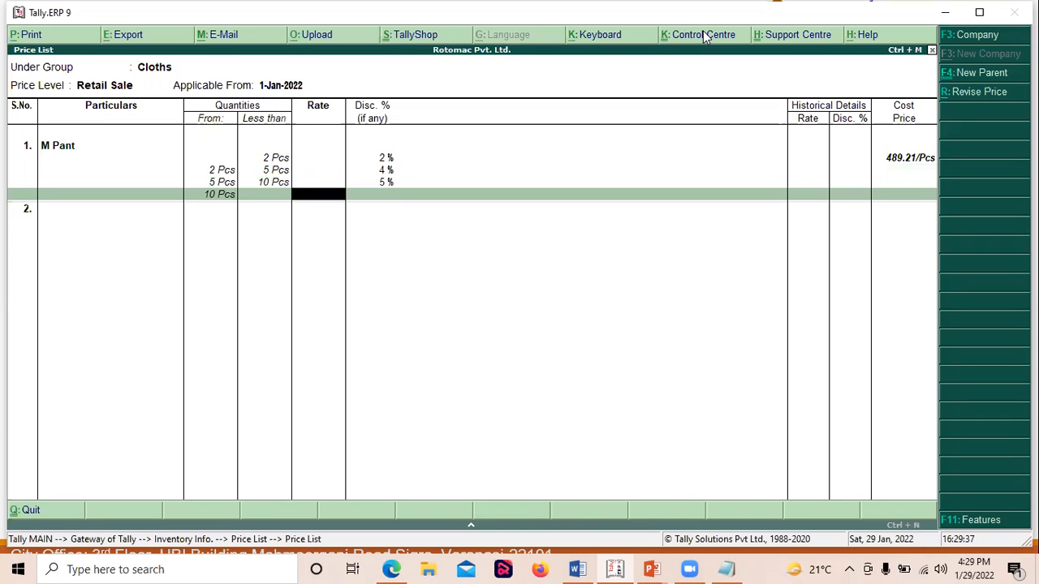
key(BackSpace)
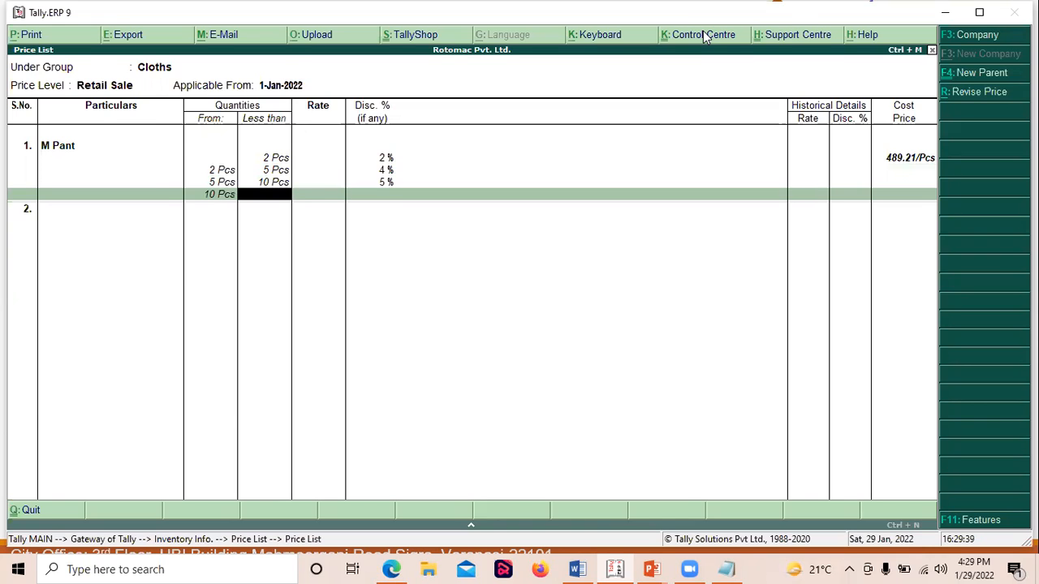
key(alt+Tab)
click(706, 34)
key(alt+Tab)
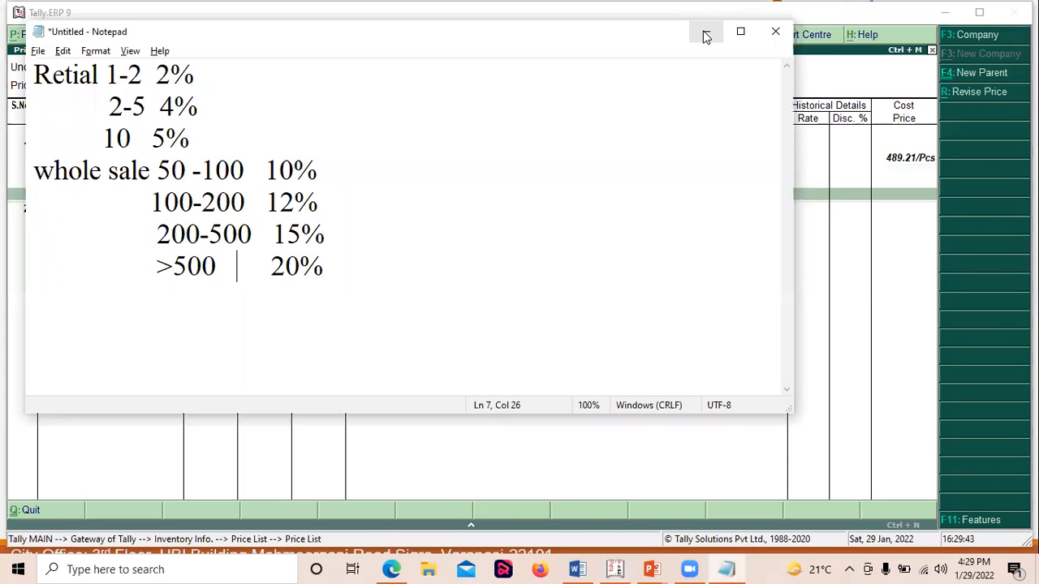
click(704, 36)
key(Return)
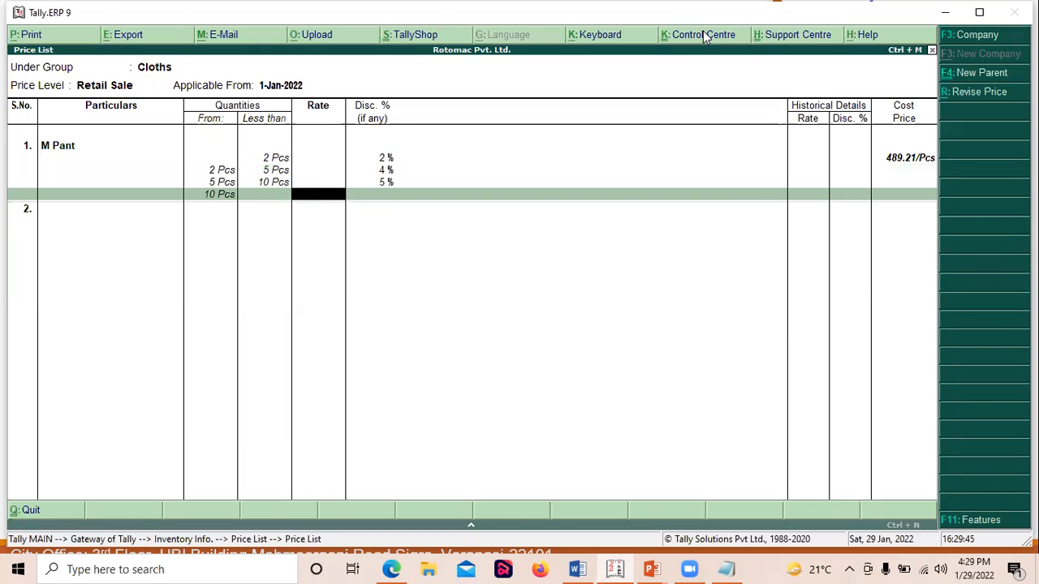
key(Return)
text(5)
key(Return)
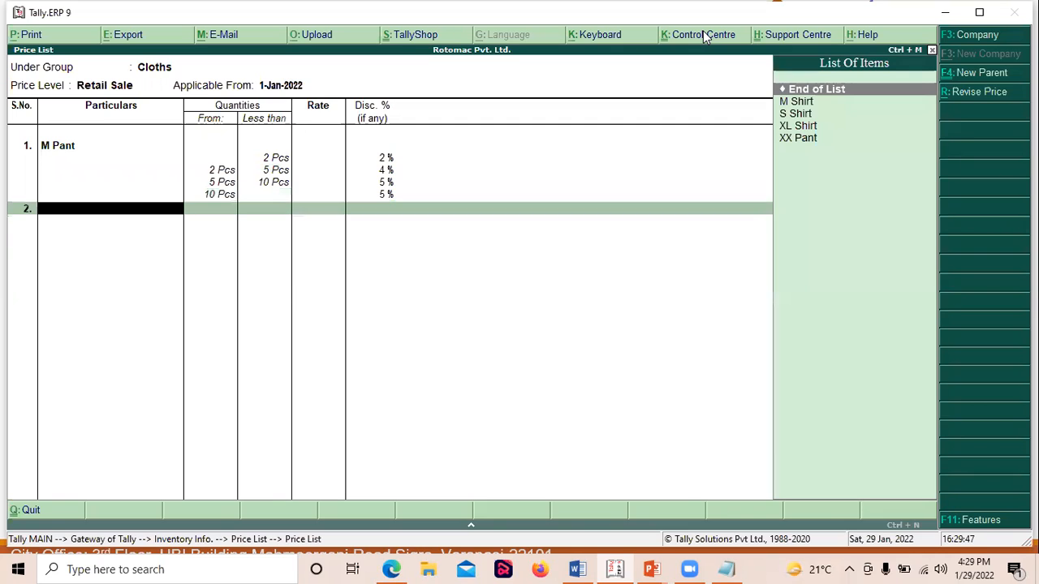
- Add S Shirt as the second item with a first slab of less than 2 Pcs at 2% discount
key(Down)
key(Down)
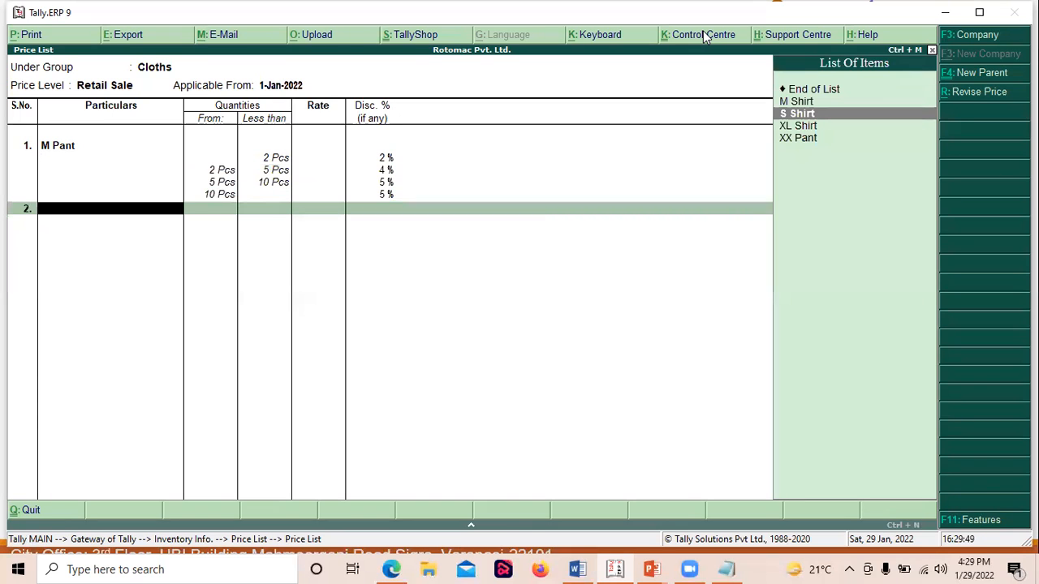
key(Return)
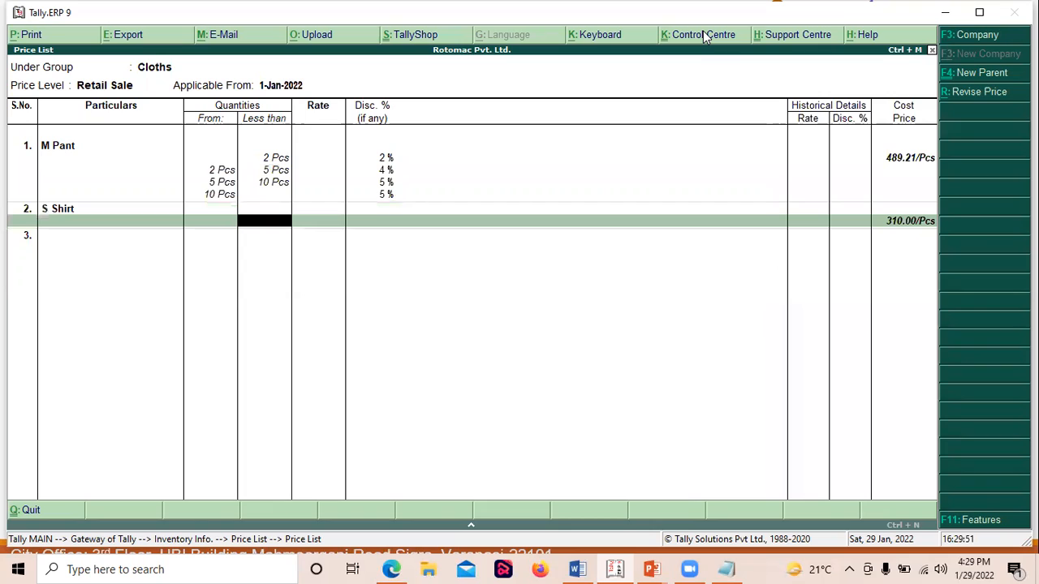
text(2)
key(Return)
key(Return)
text(2)
key(Return)
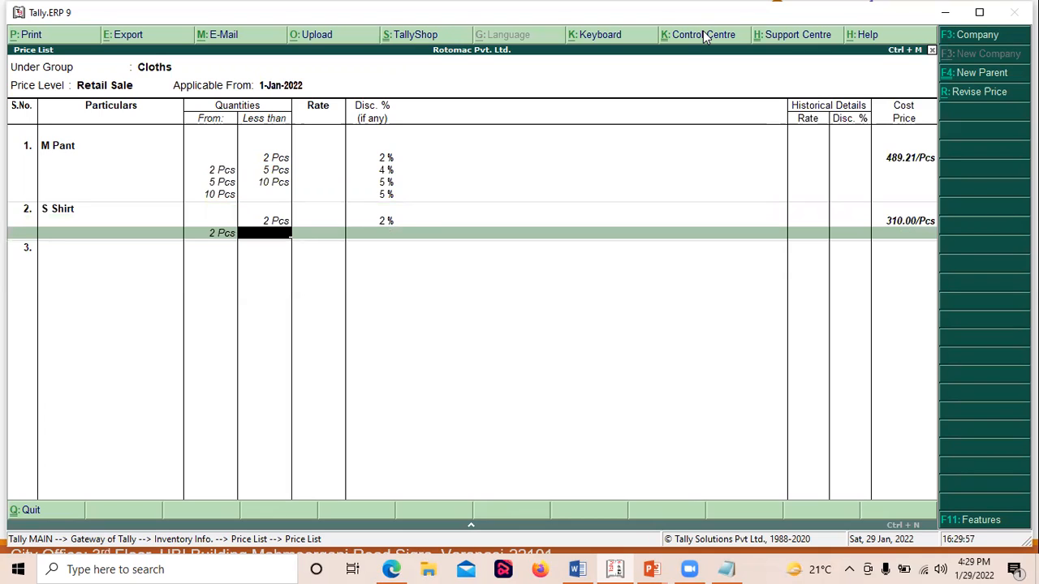
- Add S Shirt's second slab of less than 5 Pcs at 4% discount
text(5)
key(Return)
key(Return)
text(4)
key(Return)
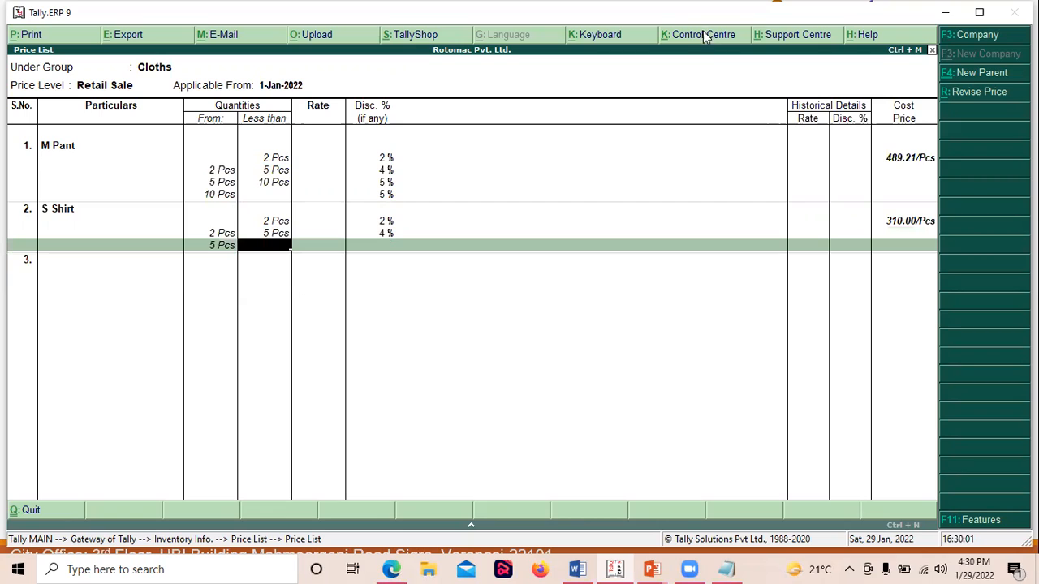
- Add S Shirt's third slab of less than 10 Pcs at 5% discount and leave the following slab's upper limit blank
text(10)
key(Return)
key(Return)
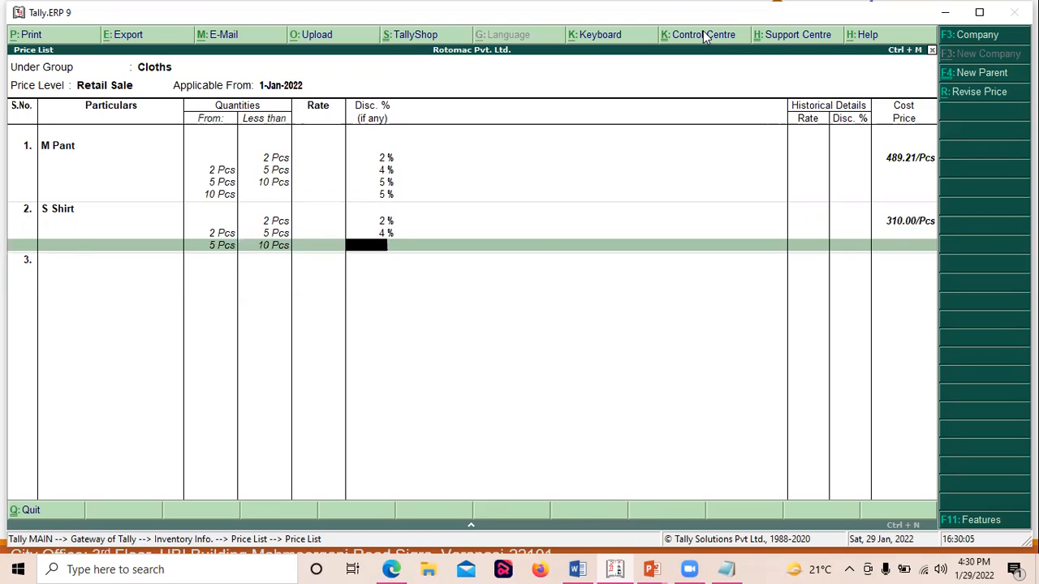
text(5)
key(Return)
key(Return)
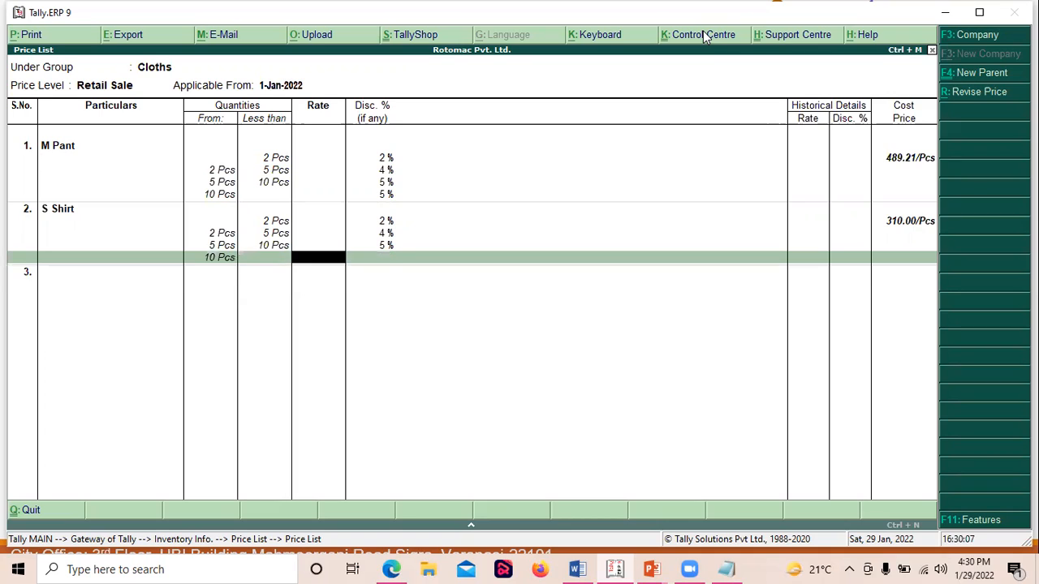
- Add S Shirt's open-ended slab from 10 Pcs at 5% discount, leaving its upper limit and rate blank
key(Return)
key(BackSpace)
key(BackSpace)
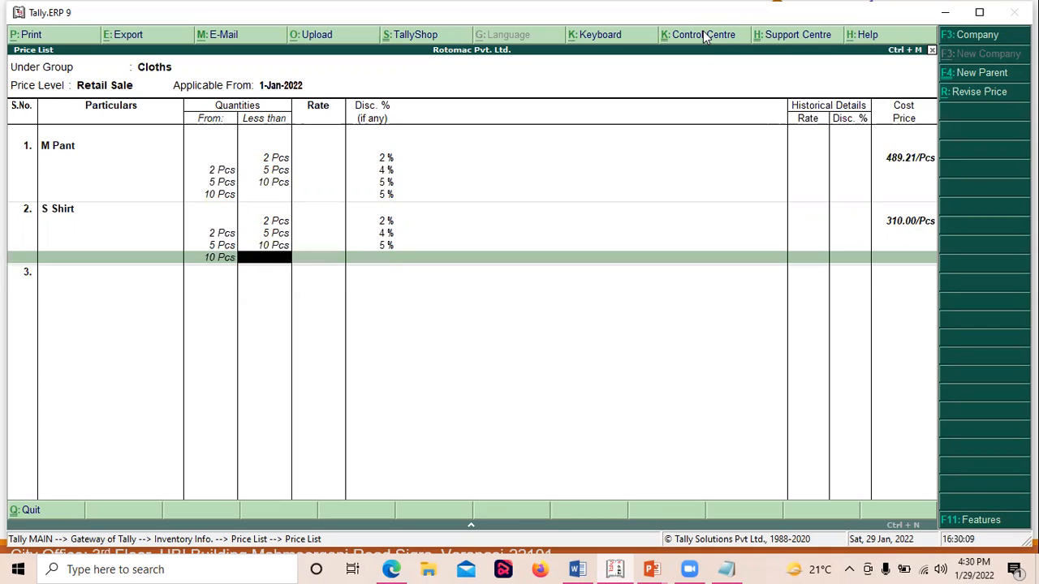
key(Return)
key(Return)
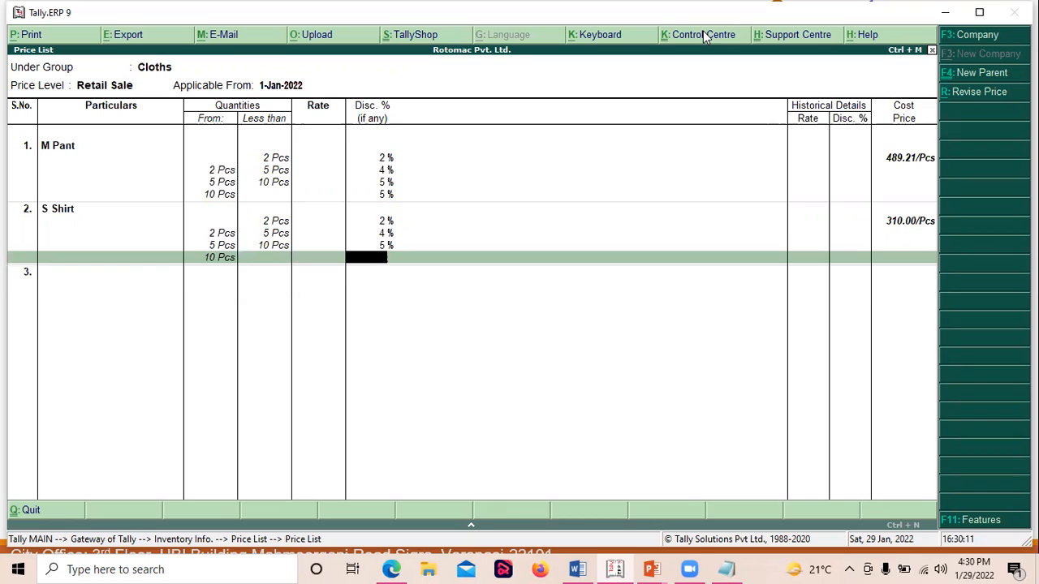
text(5)
key(Return)
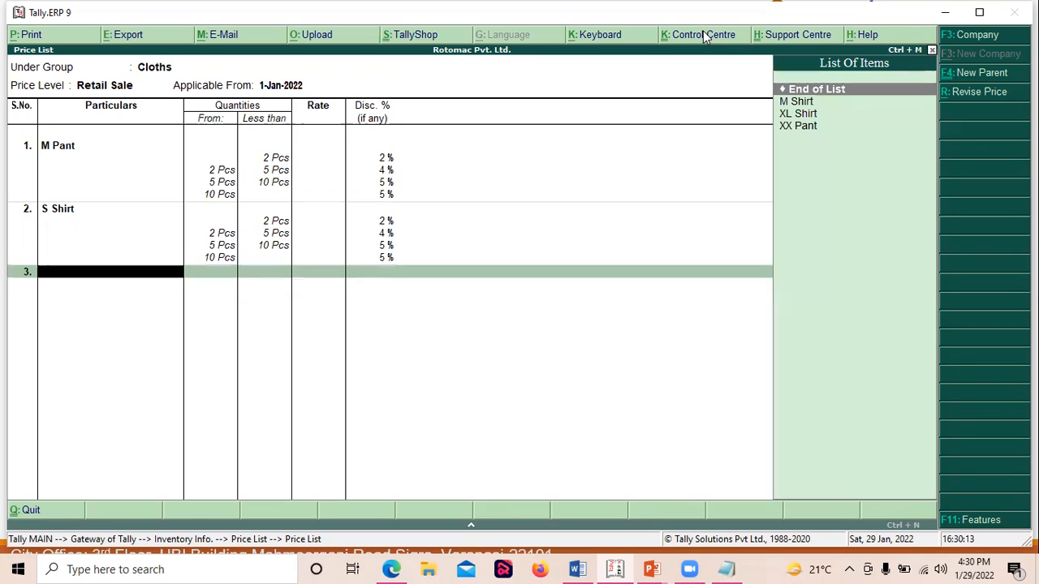
- Add M Shirt as the third item with a first slab of less than 2 Pcs at 2% discount
key(Down)
key(Down)
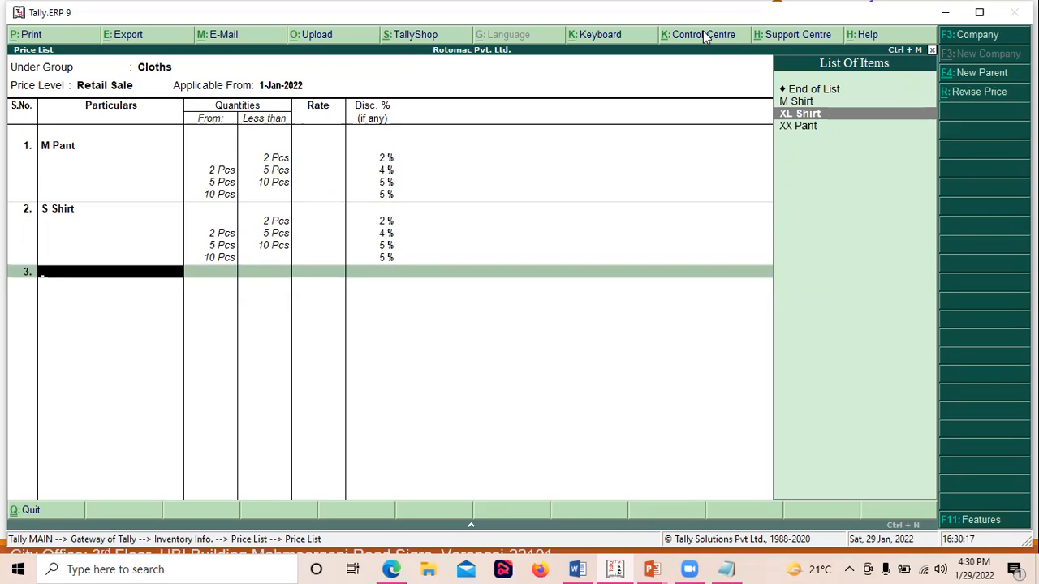
key(Up)
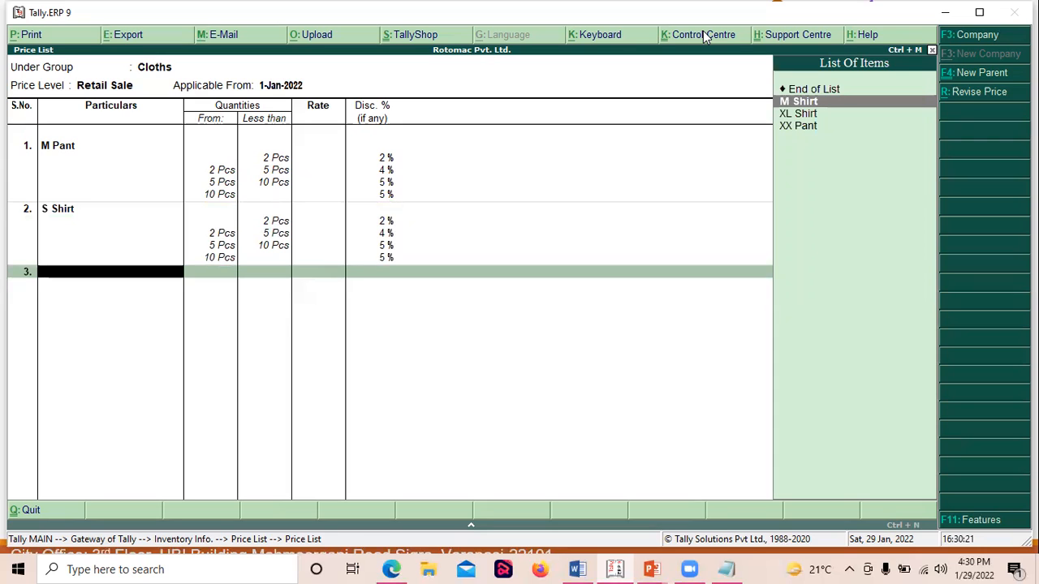
key(Return)
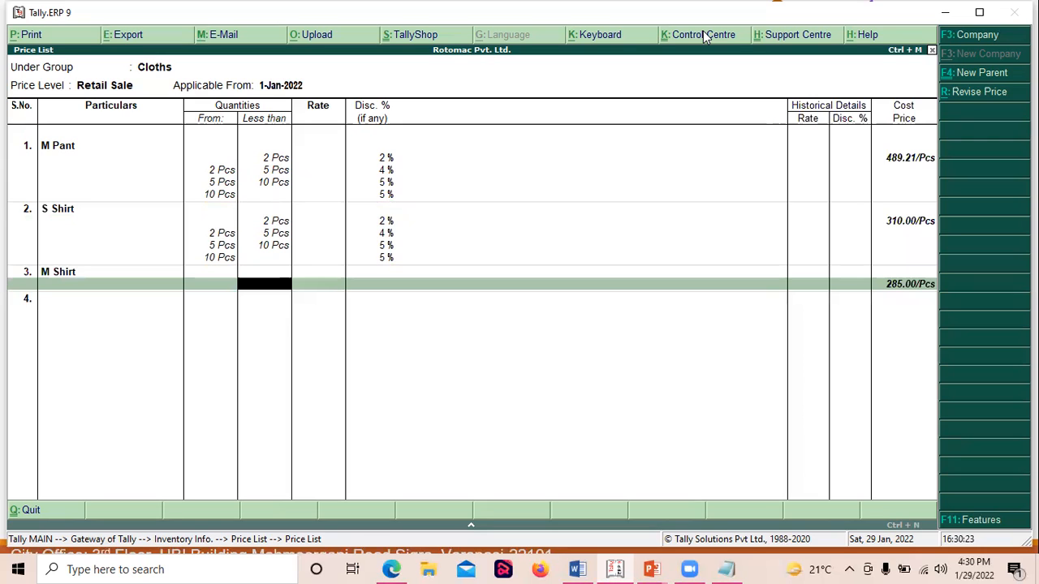
text(2)
key(Return)
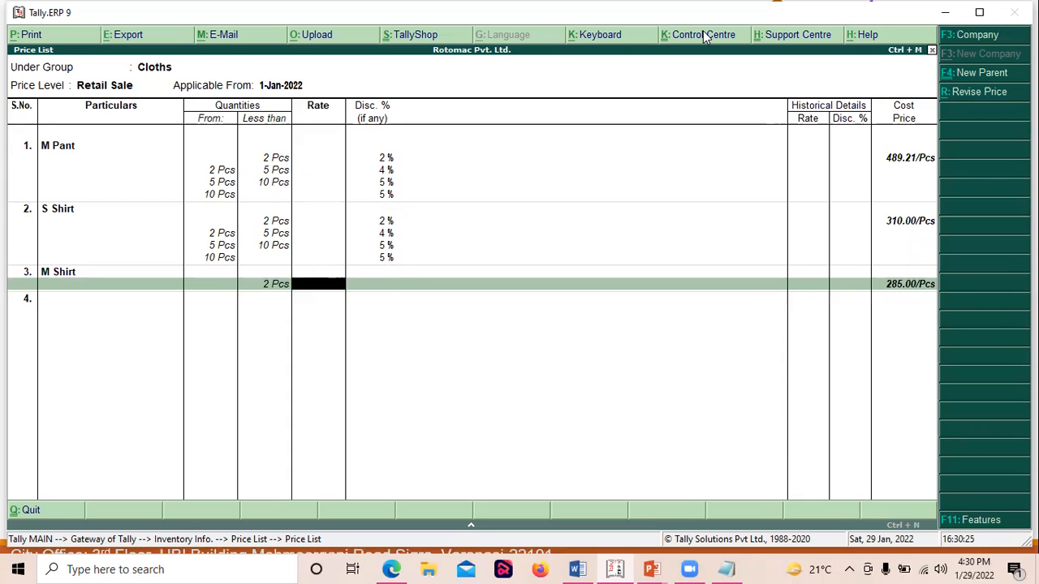
key(Return)
text(2)
key(Return)
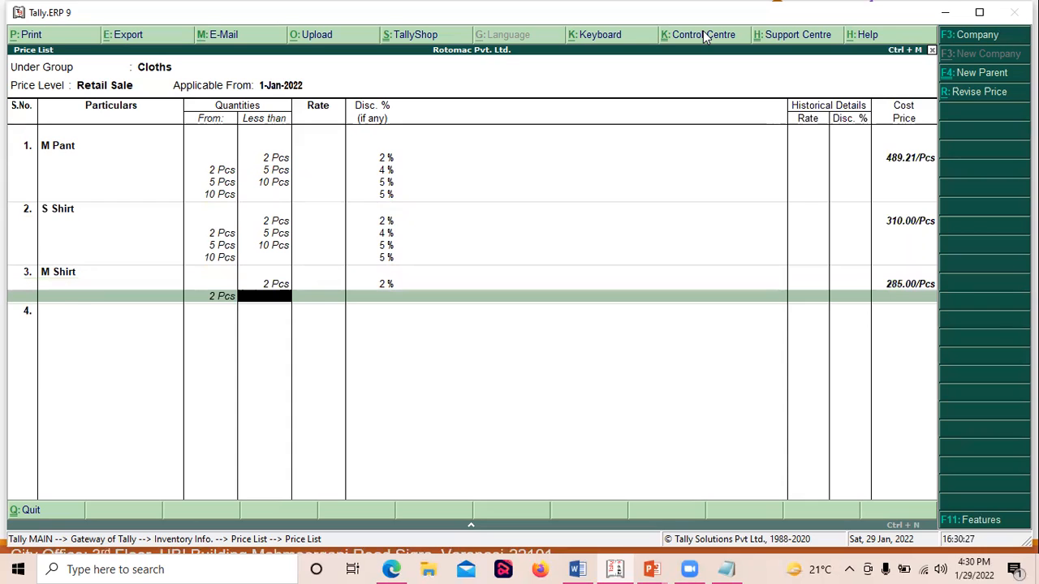
- Add M Shirt's second slab of less than 5 Pcs at 4% discount
text(5)
key(Return)
key(Return)
text(4)
key(Return)
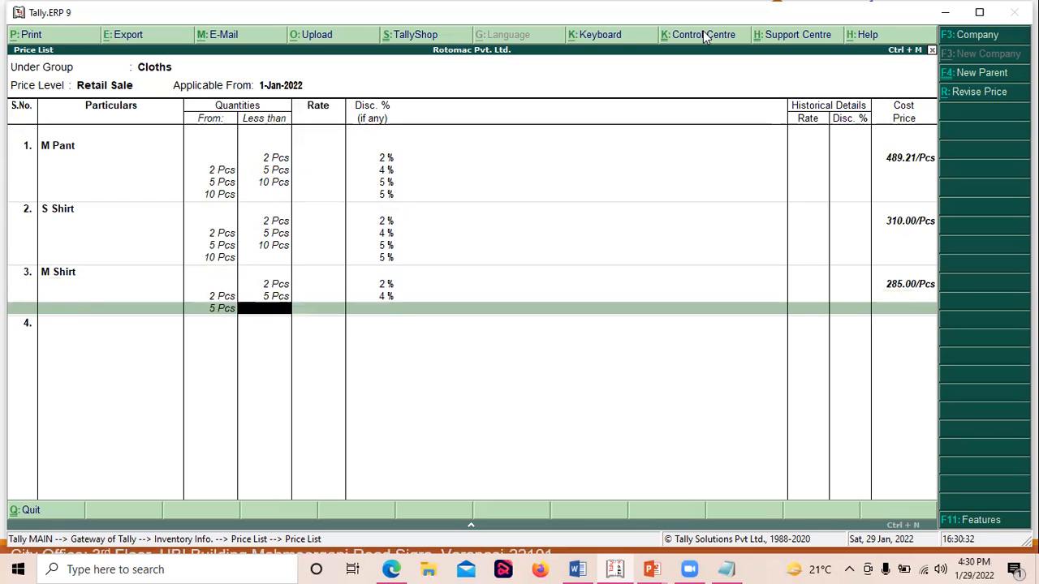
- Add M Shirt's third slab of less than 10 Pcs at 5% discount
text(10)
key(Return)
key(Return)
text(5)
key(Return)
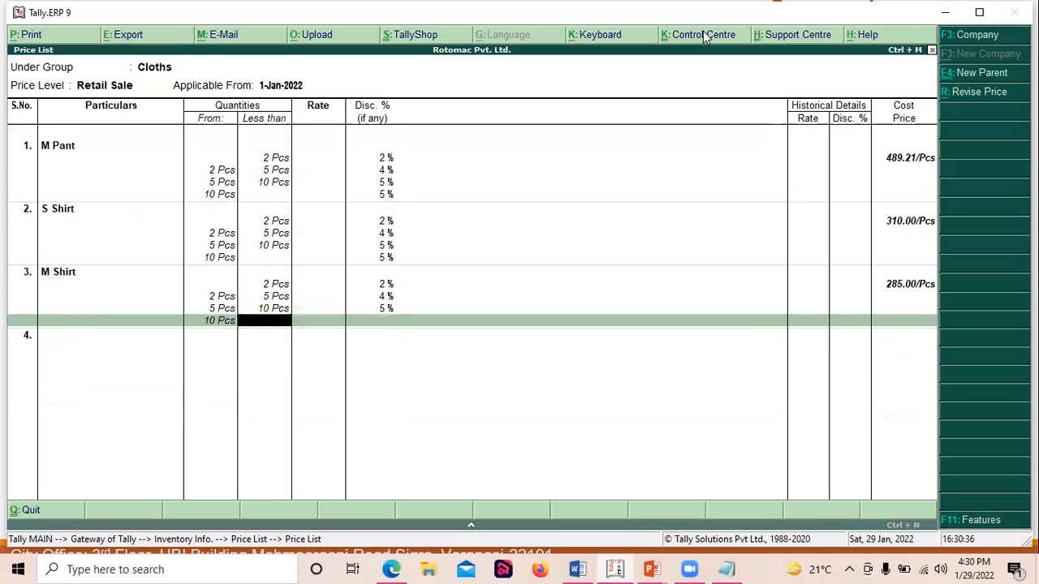
- Add M Shirt's open-ended slab from 10 Pcs at 5% discount
key(Return)
key(Return)
text(5)
key(Return)
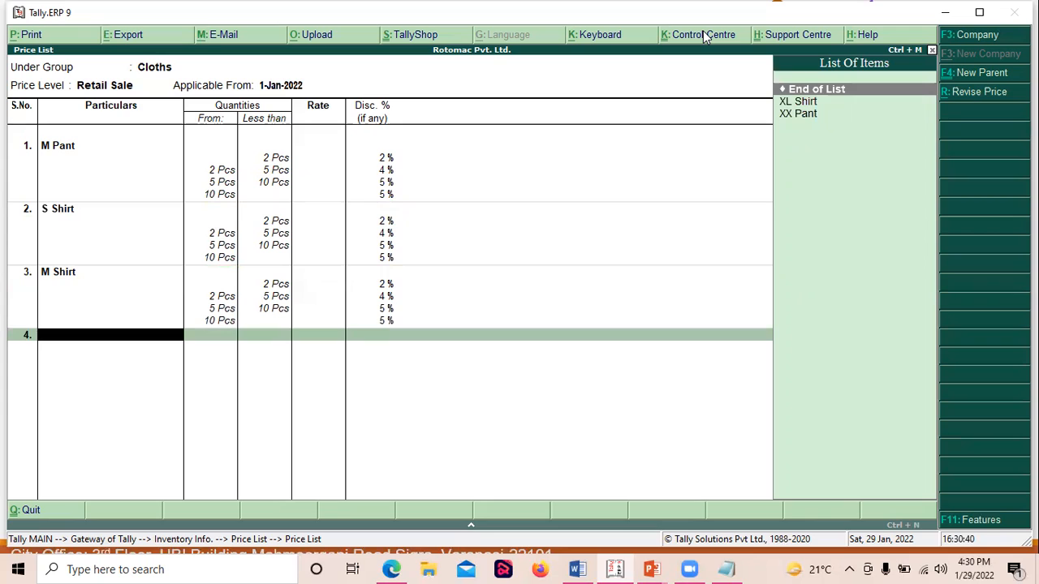
- Add XL Shirt as the fourth item with a first slab of less than 2 Pcs at 2% discount
key(Down)
key(Return)
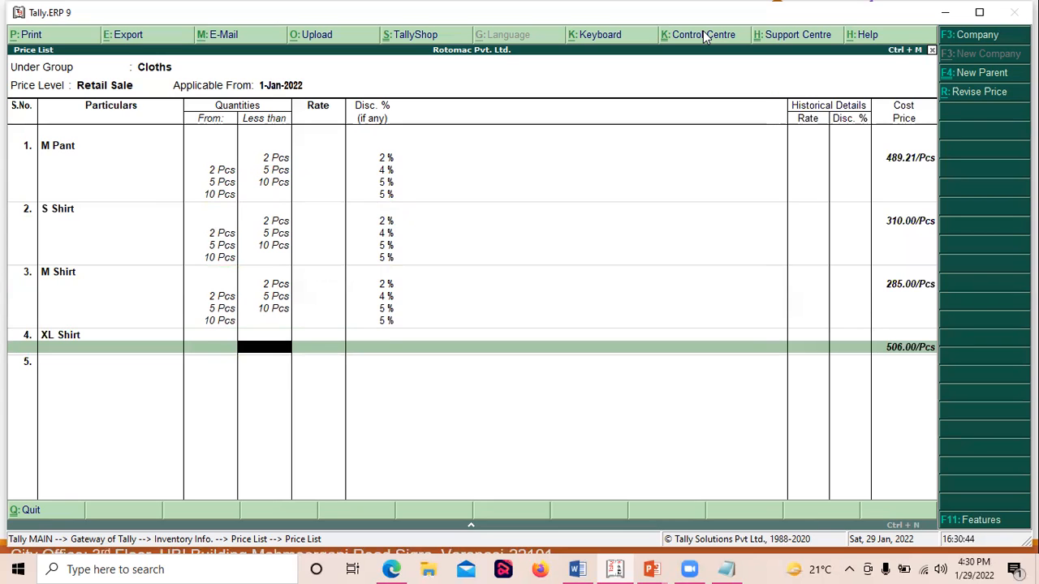
text(2)
key(Return)
key(Return)
text(2)
key(Return)
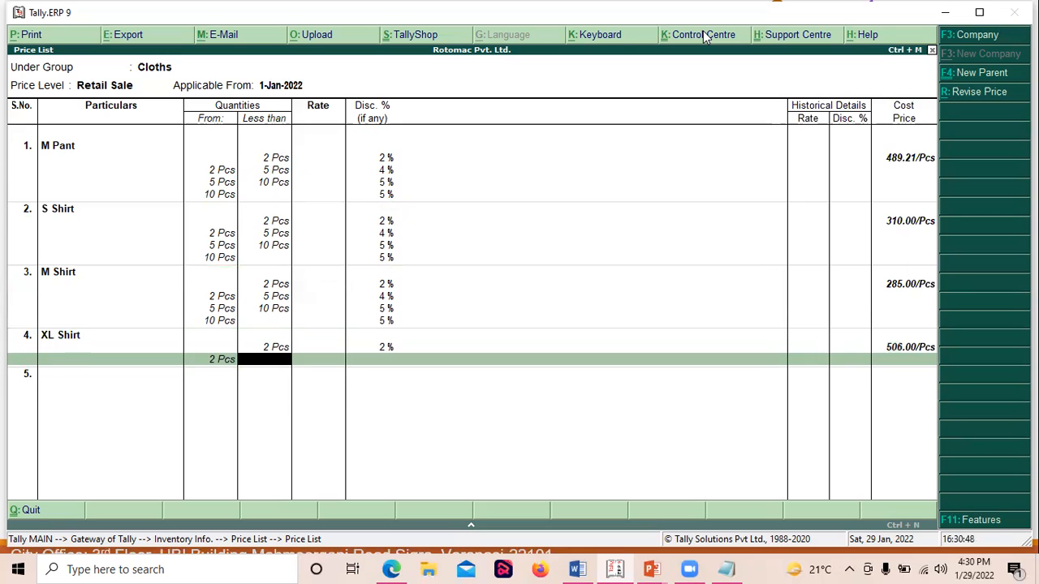
- Add XL Shirt's second slab of less than 5 Pcs at 4% discount
text(5 Pcs)
key(Return)
key(Return)
text(4)
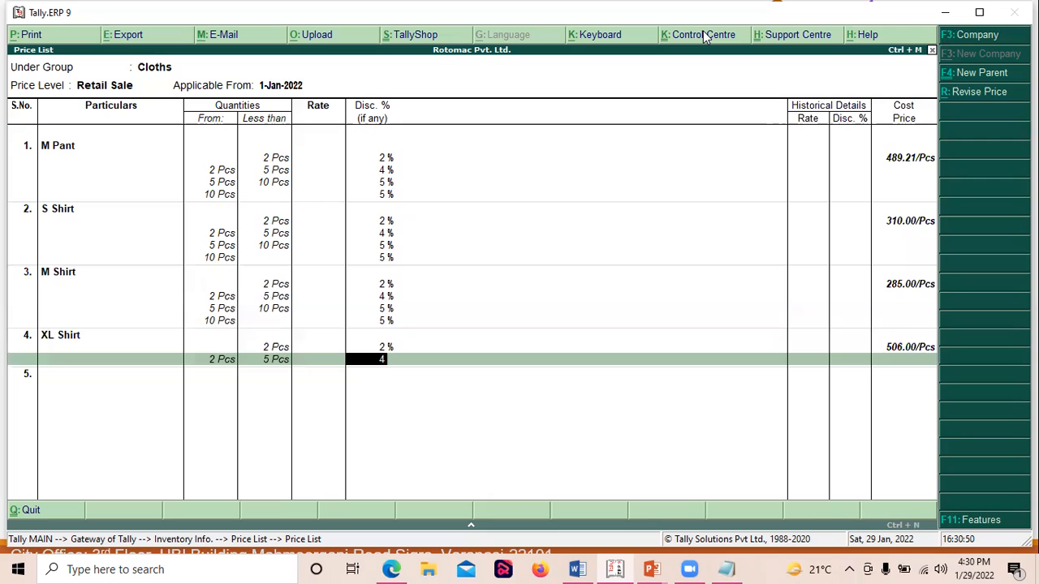
key(Return)
- Add XL Shirt's third slab of less than 10 Pcs at 5% discount
text(10)
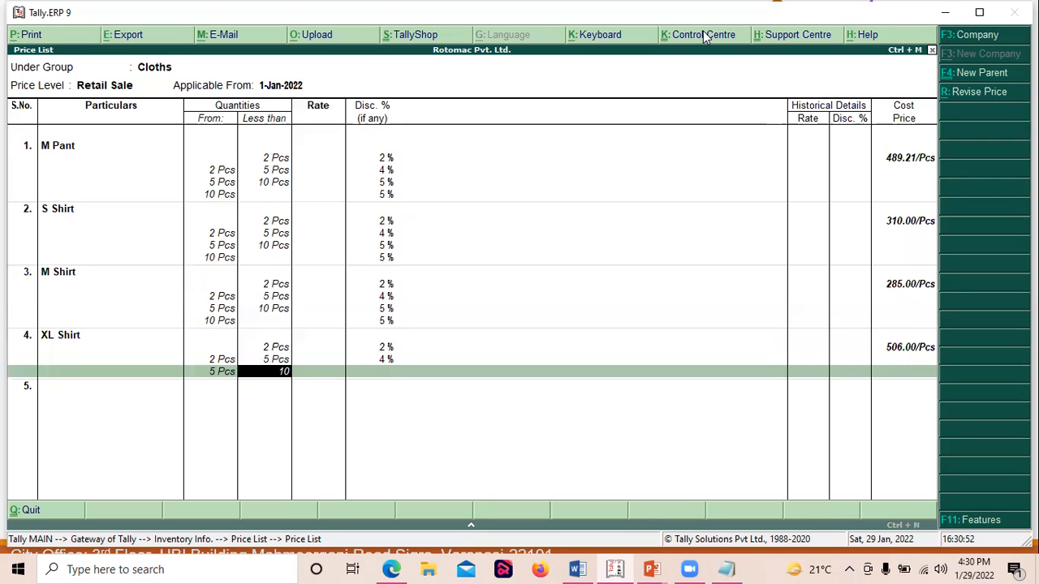
key(Return)
key(Return)
text(5)
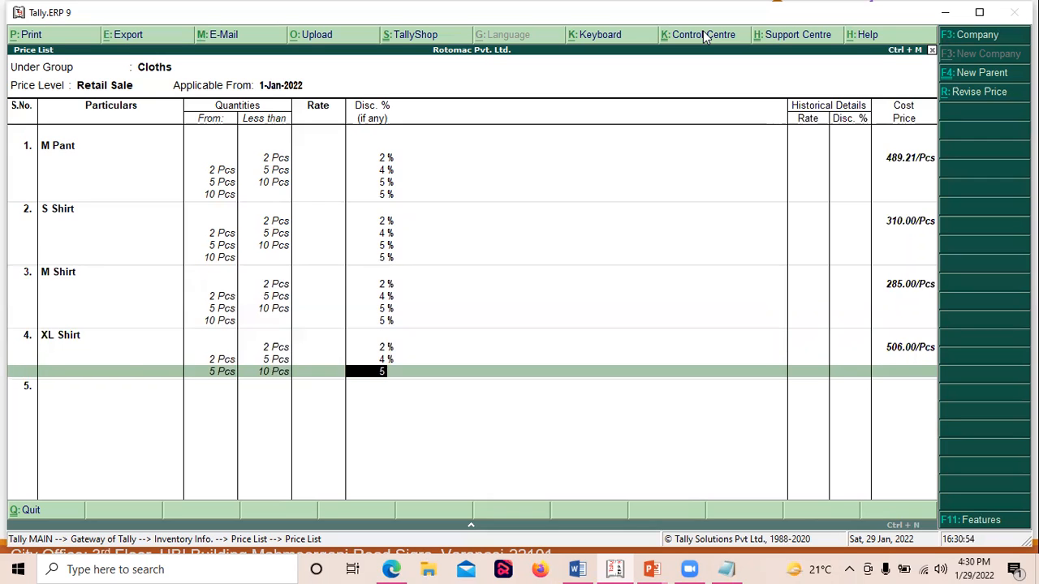
key(Return)
- Add XL Shirt's open-ended slab from 10 Pcs at 5% discount
key(Return)
key(Return)
text(5)
key(Return)
- Add XX Pant as the fifth item with a first slab of less than 2 Pcs at 2% discount
key(Down)
key(Return)
text(2)
key(Return)
key(Return)
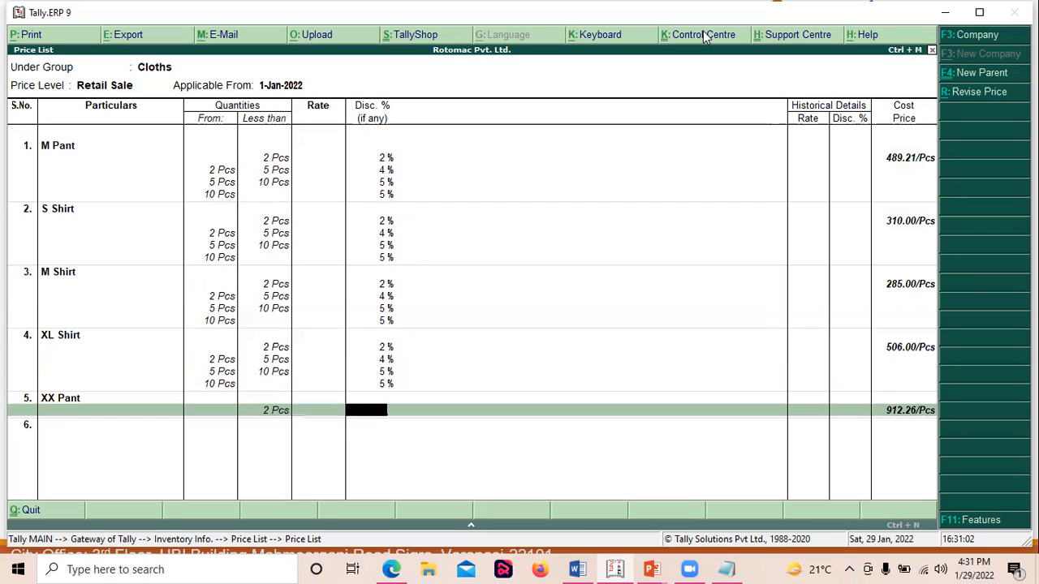
text(2)
key(Return)
key(Return)
key(BackSpace)
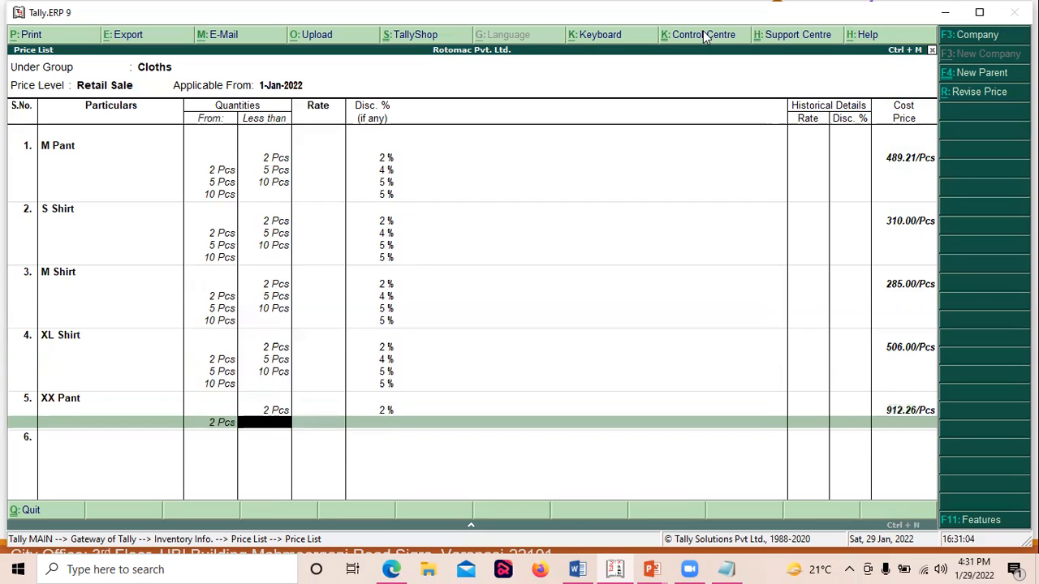
- Add XX Pant's second slab of less than 5 Pcs at 4% discount
text(5)
key(Return)
key(Return)
text(4)
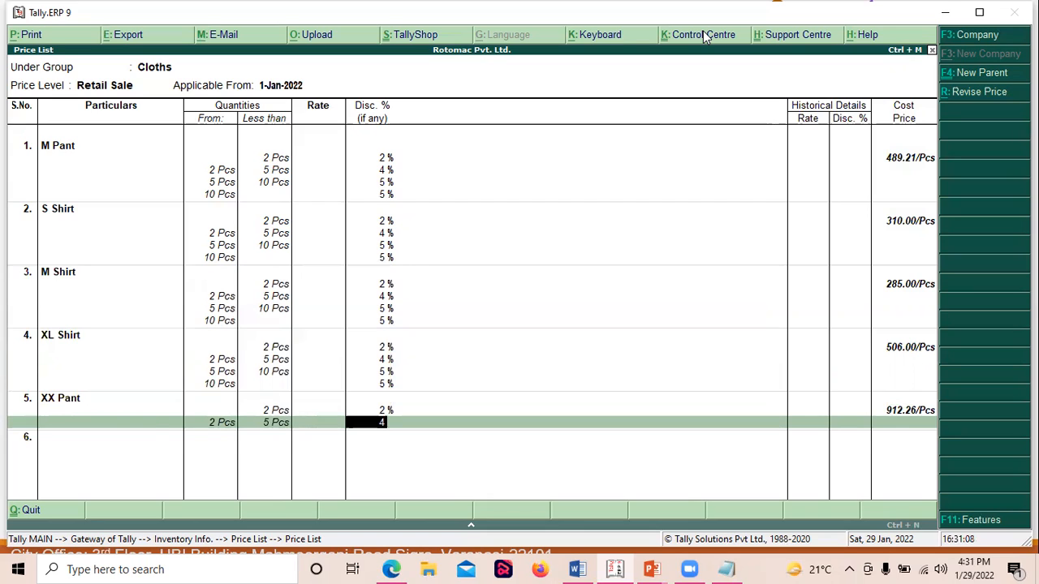
key(Return)
- Add XX Pant's third slab of less than 10 Pcs at 5% discount
text(10)
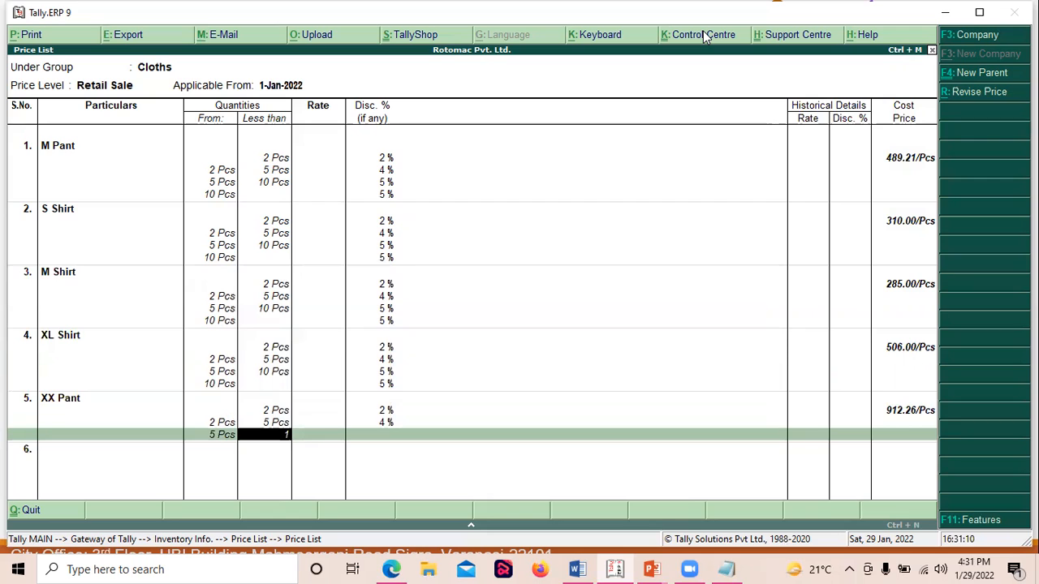
key(Return)
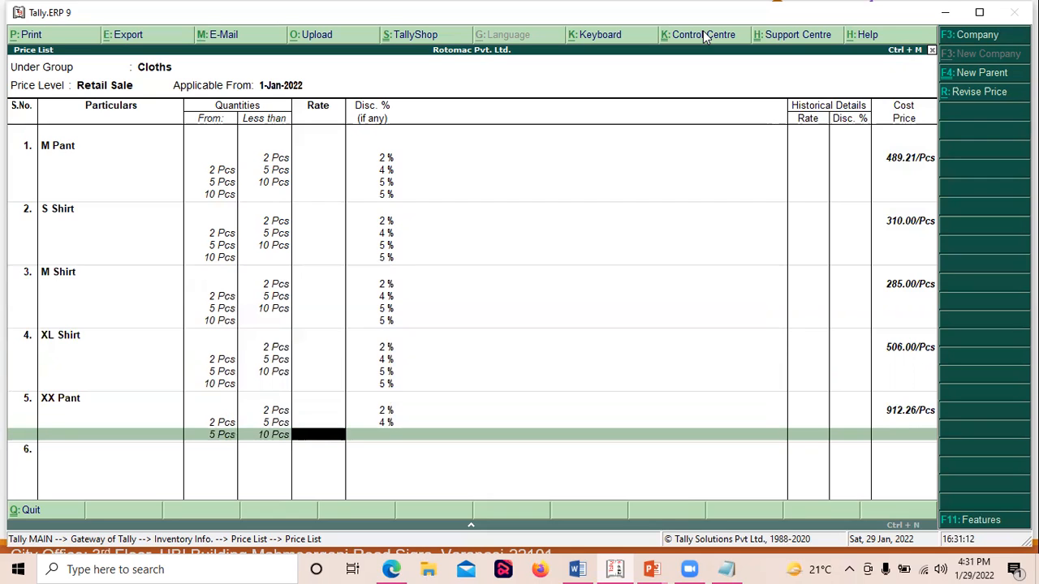
key(Return)
text(5)
key(Return)
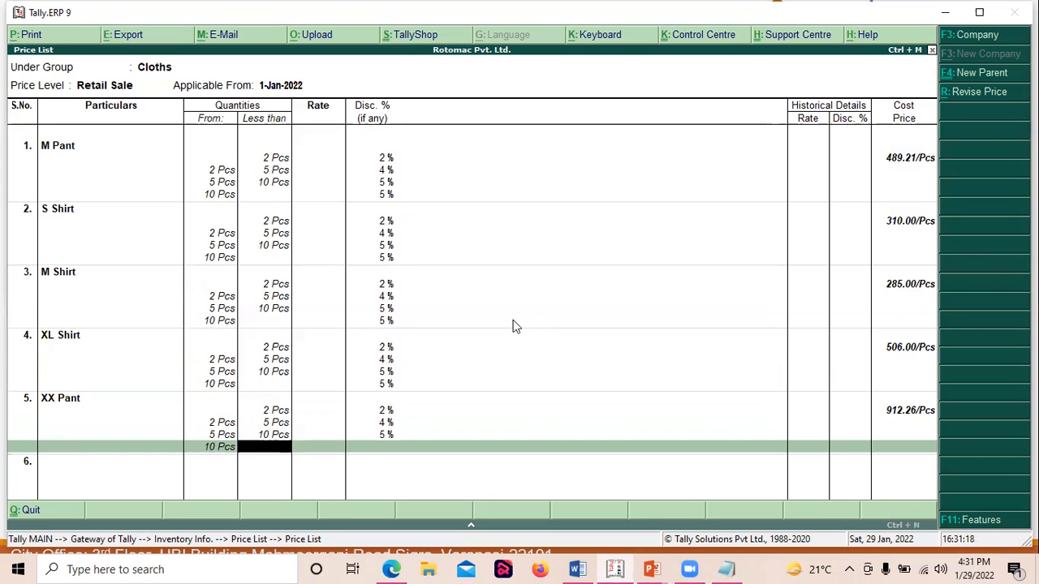
- Add XX Pant's open-ended slab from 10 Pcs at 5% discount and save the Retail Sale price list
key(Return)
key(Return)
text(5)
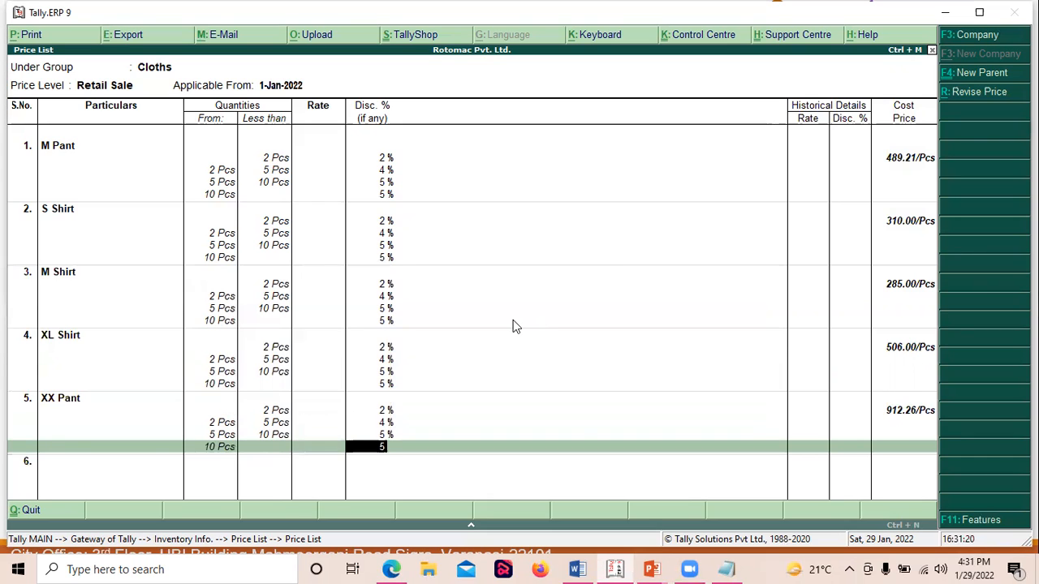
key(Return)
key(Return)
key(Return)
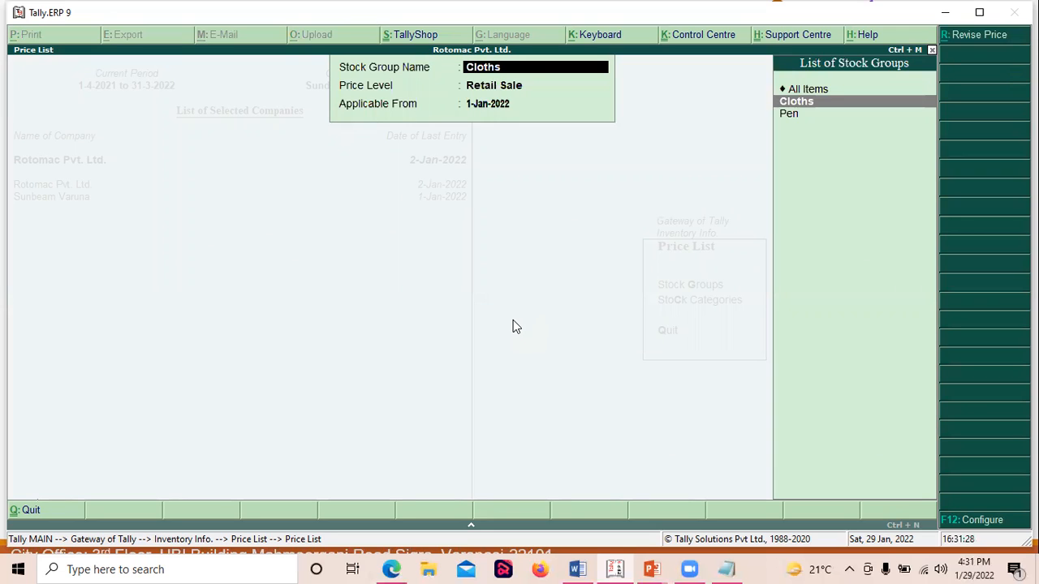
- Open the Cloths price list for the Whole Sale price level, applicable from 1-Jan-2022
key(Return)
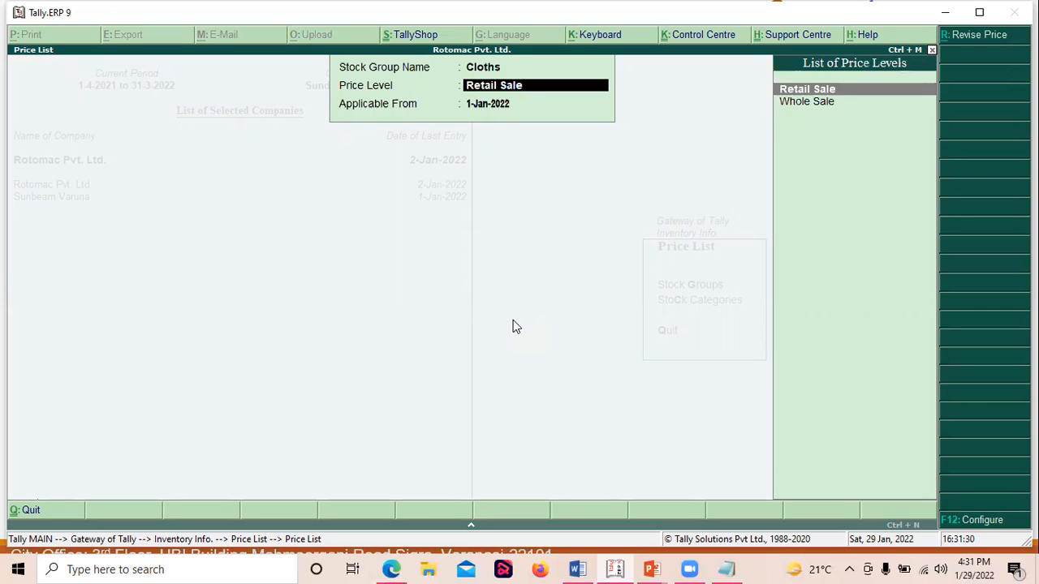
key(Down)
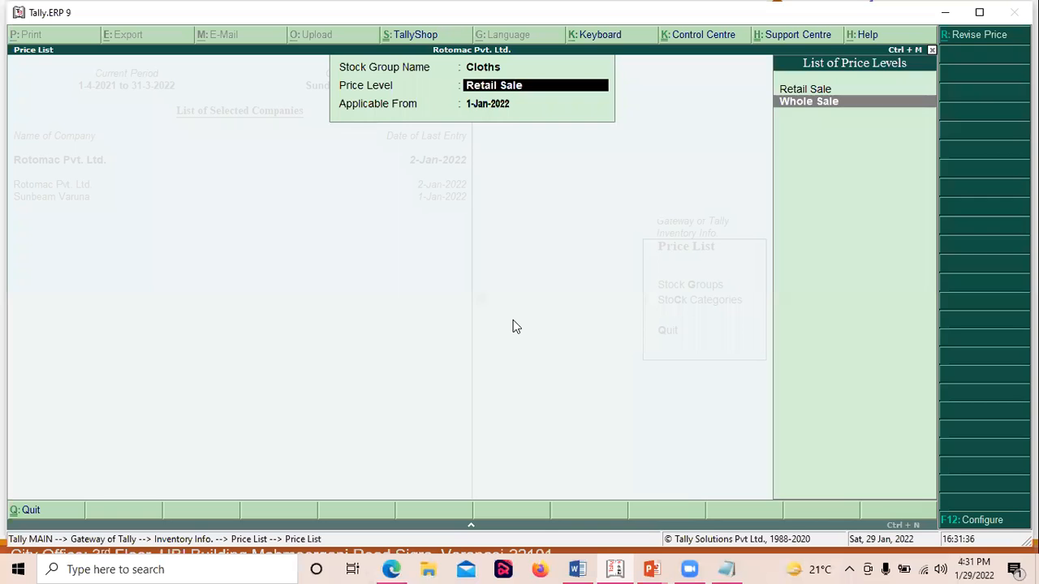
key(Return)
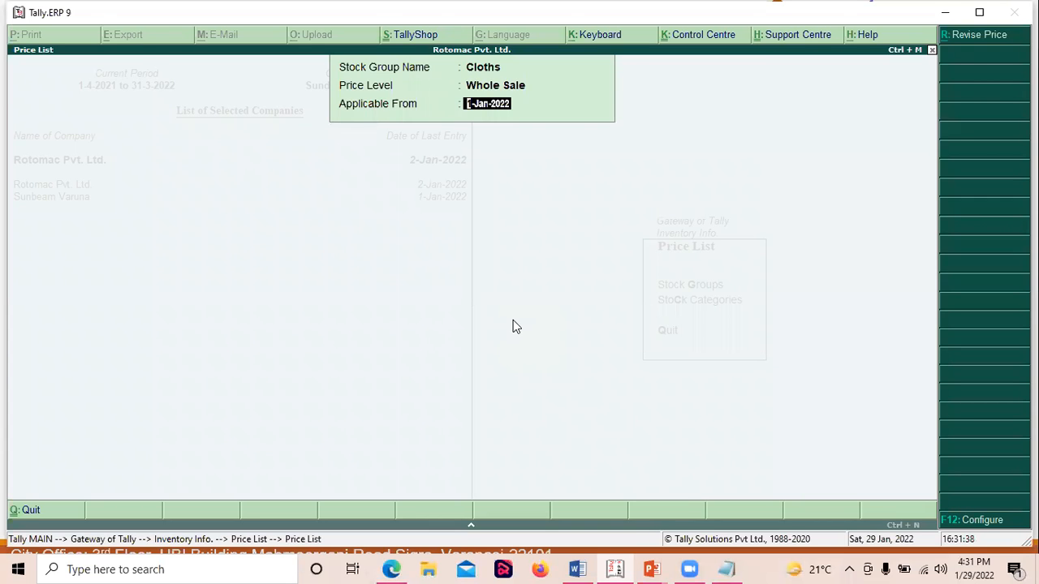
key(Return)
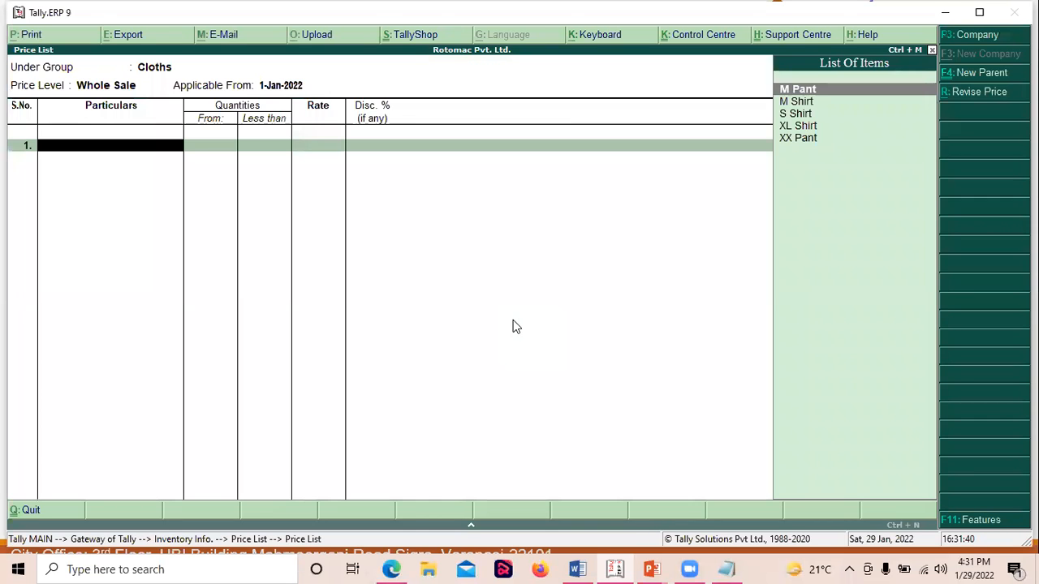
- Add M Pant to the Whole Sale price list with a first slab of less than 50 Pcs at 10% discount
key(Return)
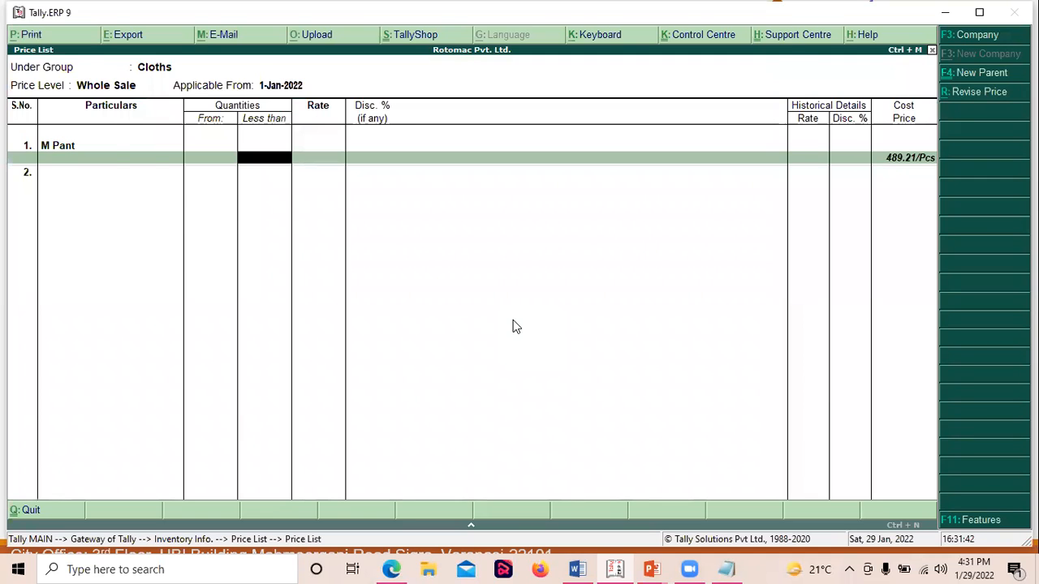
key(alt+Tab)
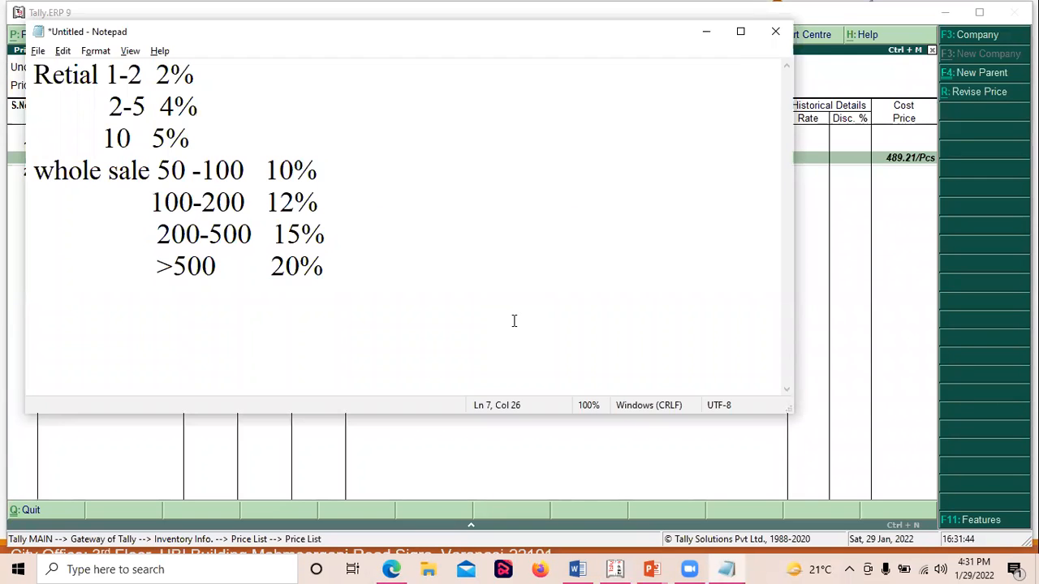
key(alt+Tab)
text(50)
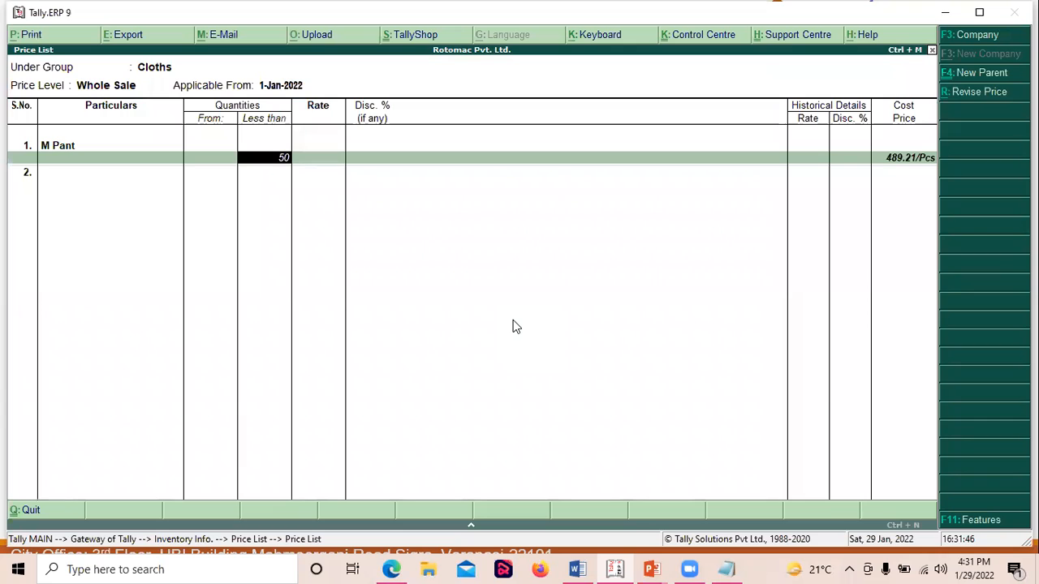
key(Return)
text(1)
key(BackSpace)
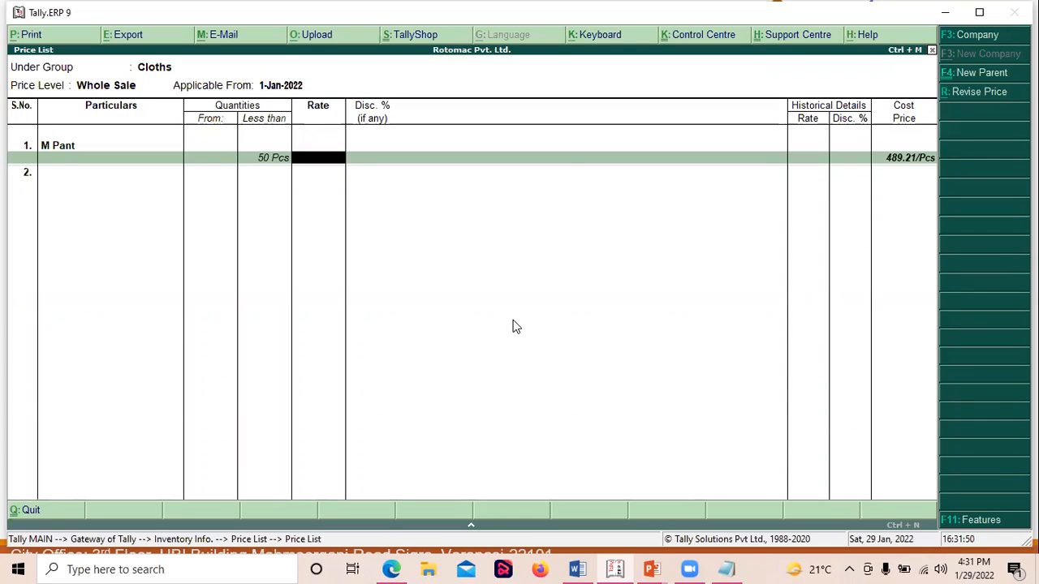
key(Return)
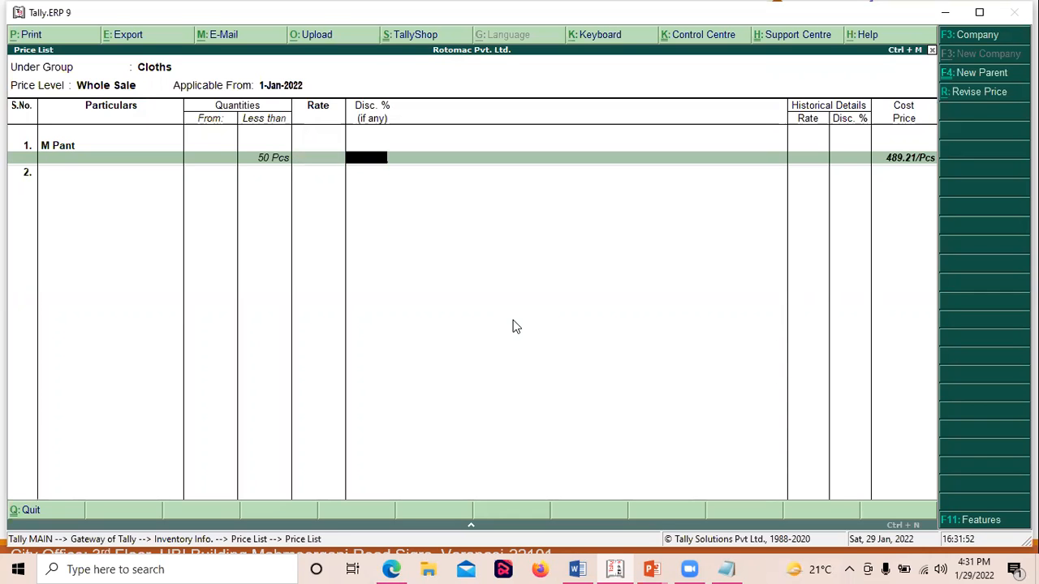
key(alt+Tab)
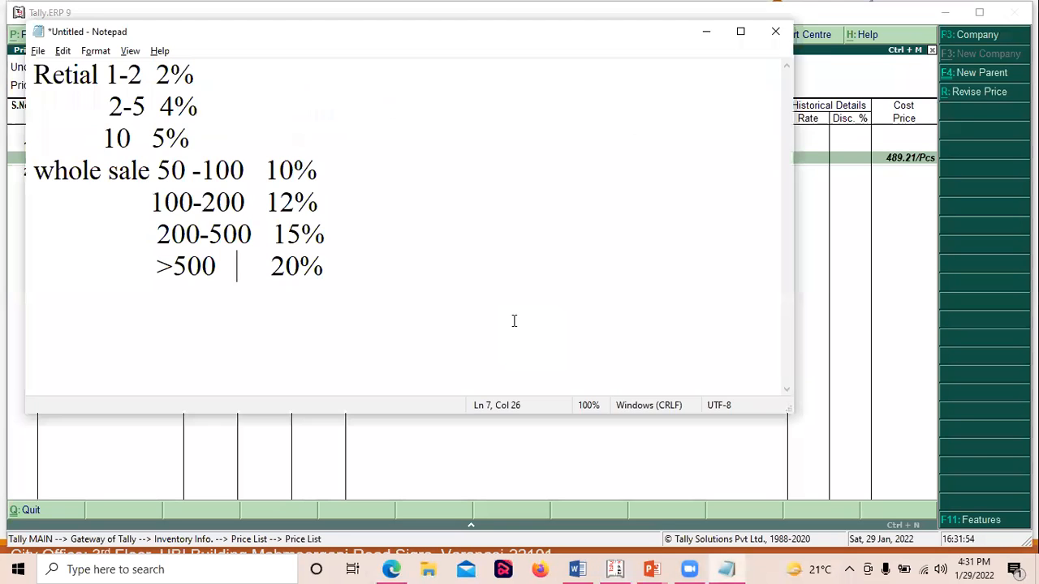
key(alt+Tab)
text(10)
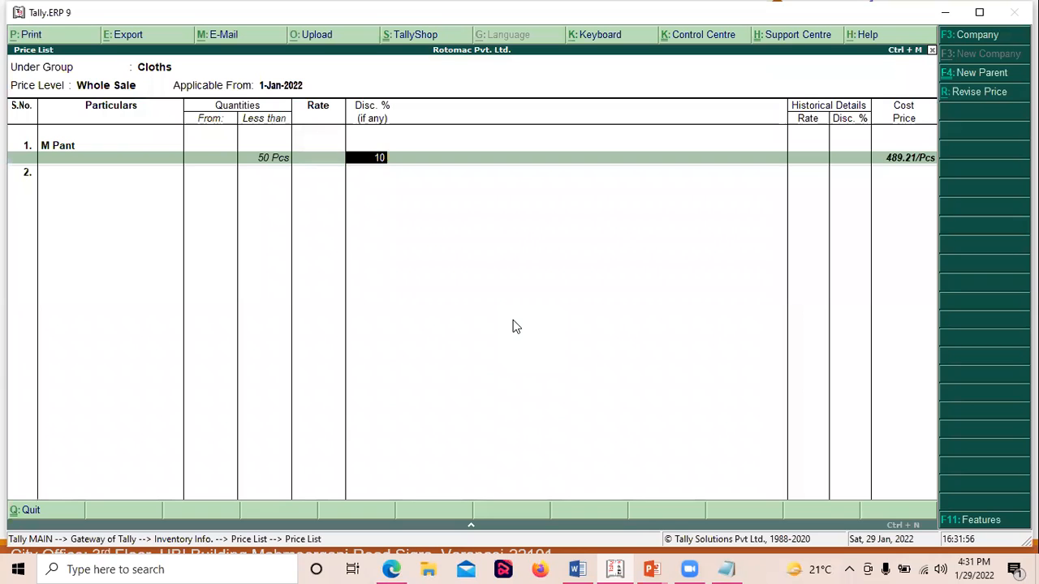
key(Return)
- Add M Pant's second slab of less than 100 Pcs at 10% discount
text(100)
key(alt+Tab)
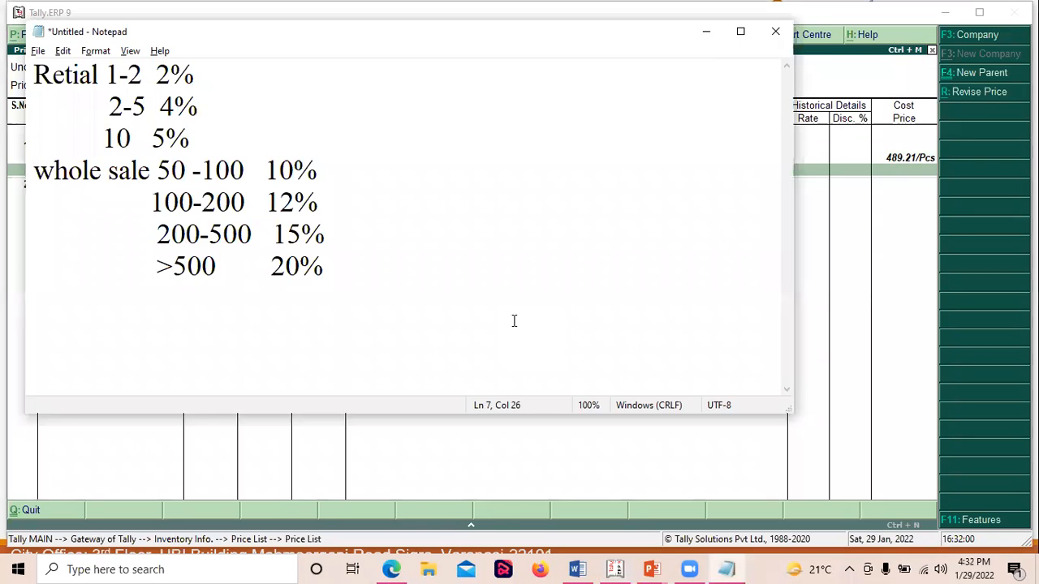
key(alt+Tab)
key(Return)
key(Return)
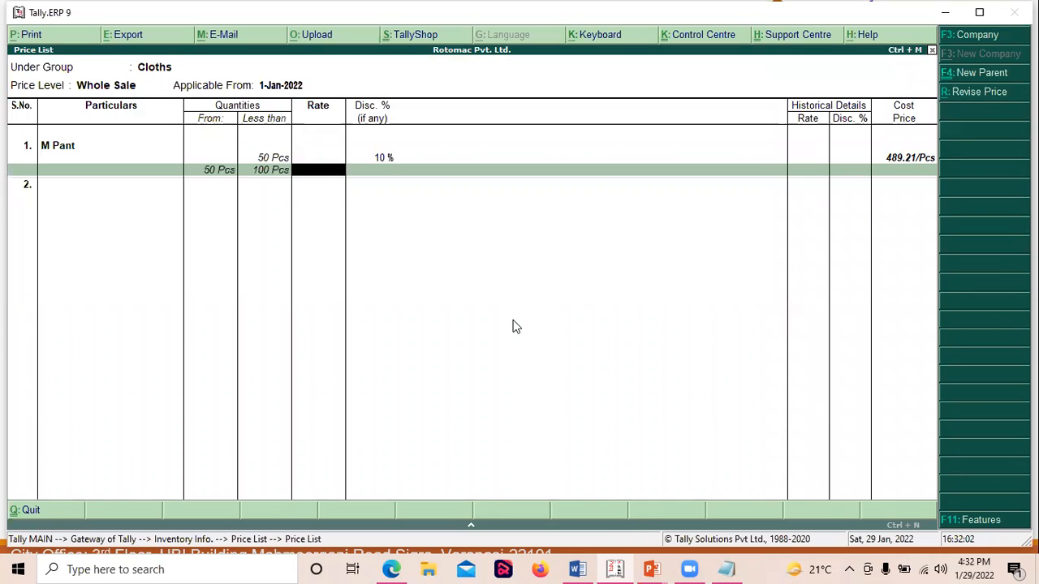
text(10)
key(Return)
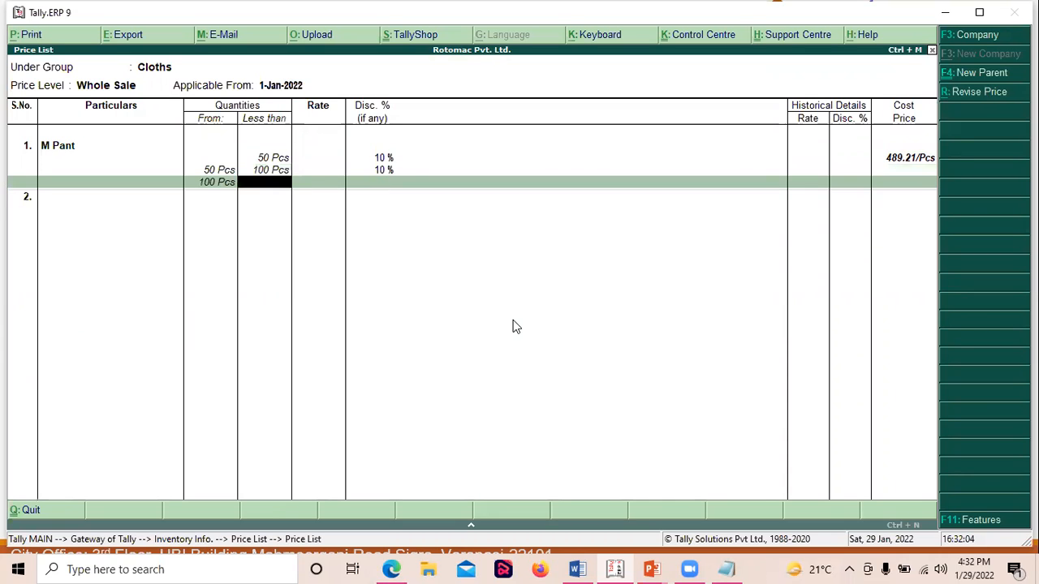
- Add M Pant's third slab of less than 200 Pcs at 12% discount
key(alt+Tab)
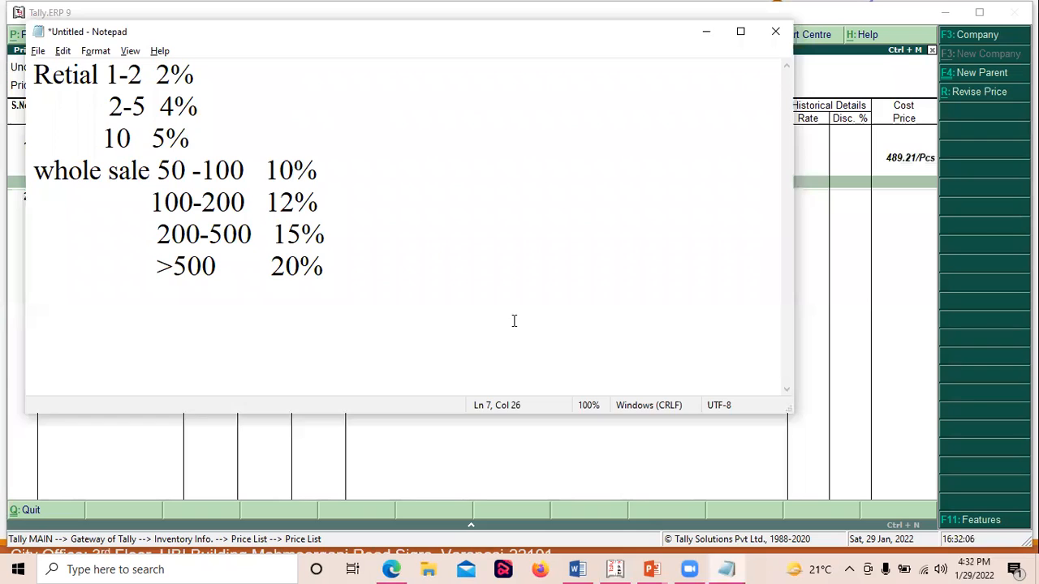
key(alt+Tab)
text(200)
key(Return)
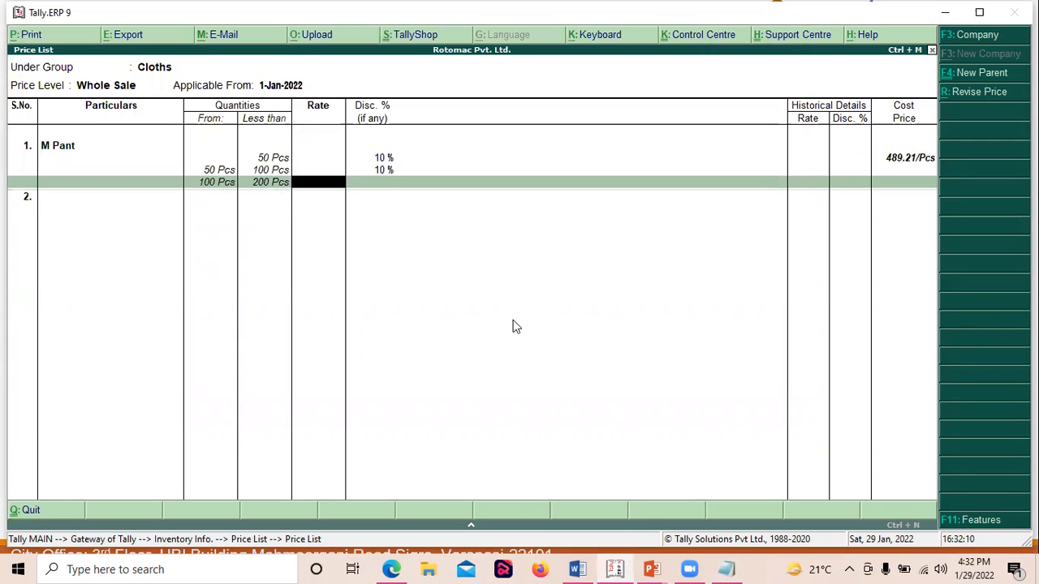
key(Return)
text(12)
key(Return)
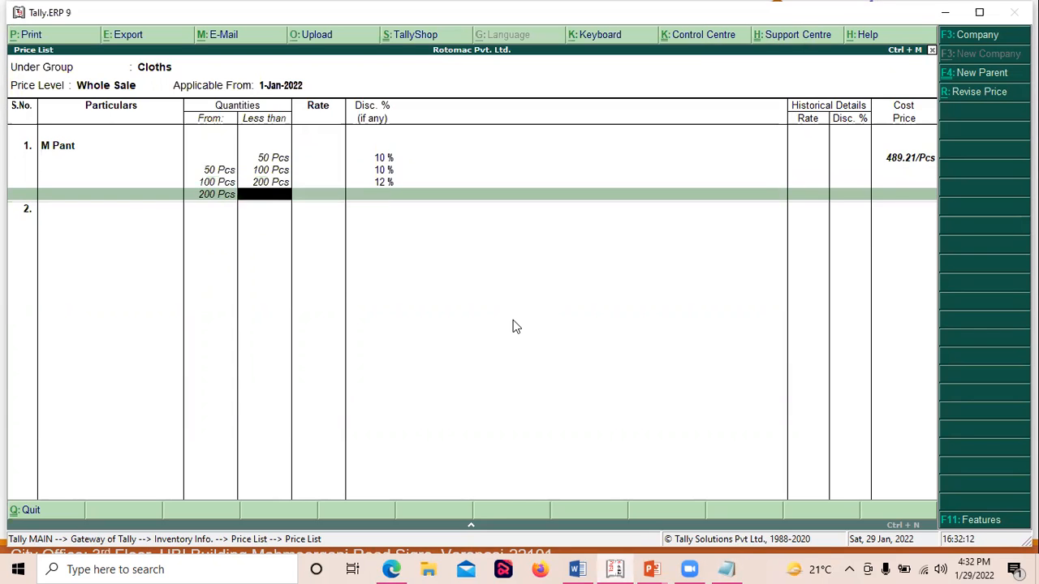
- Add M Pant's fourth slab of less than 500 Pcs at 15% discount
key(alt+Tab)
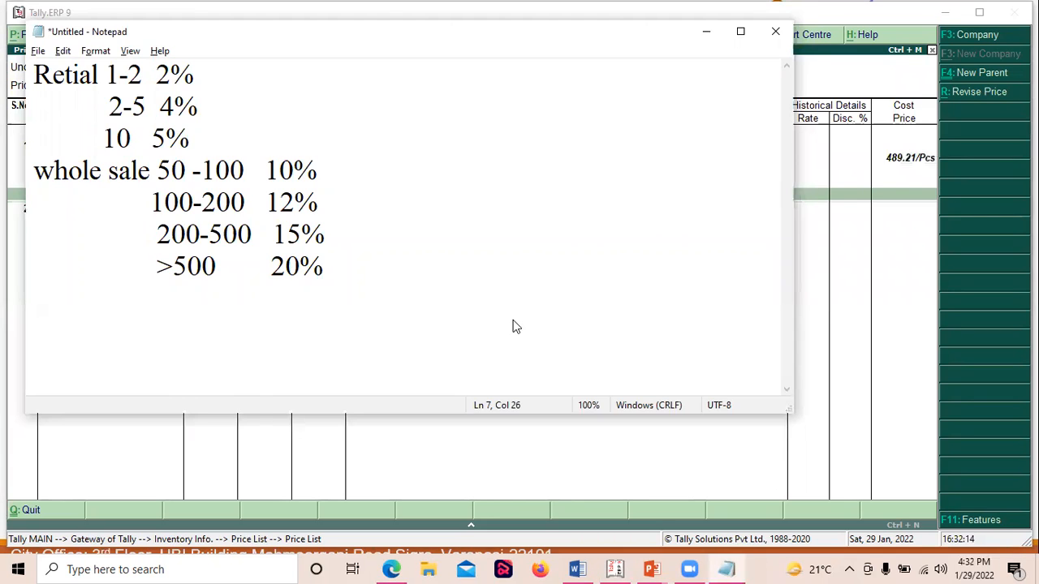
key(alt+Tab)
text(500)
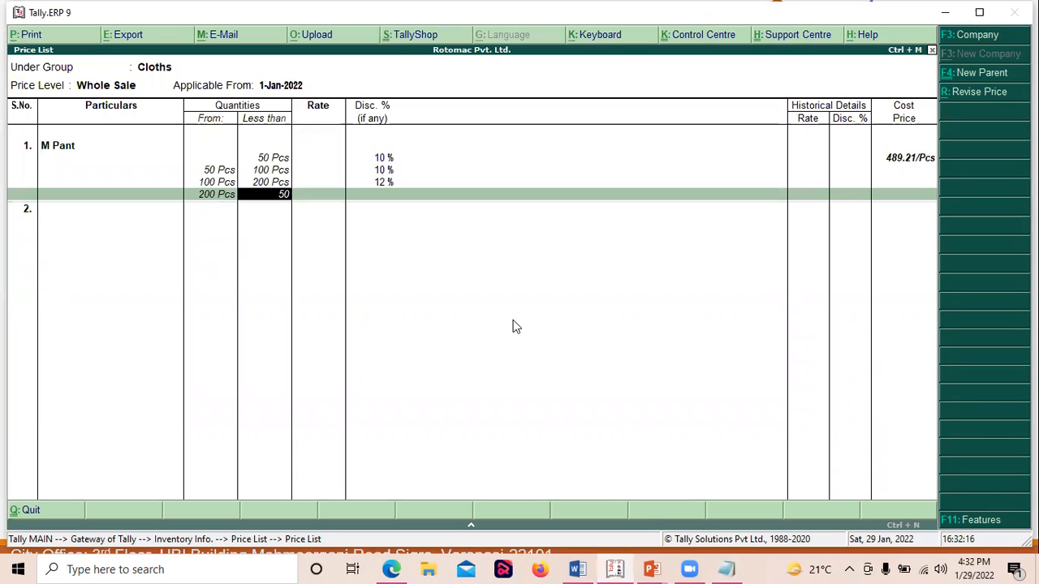
key(Return)
key(Return)
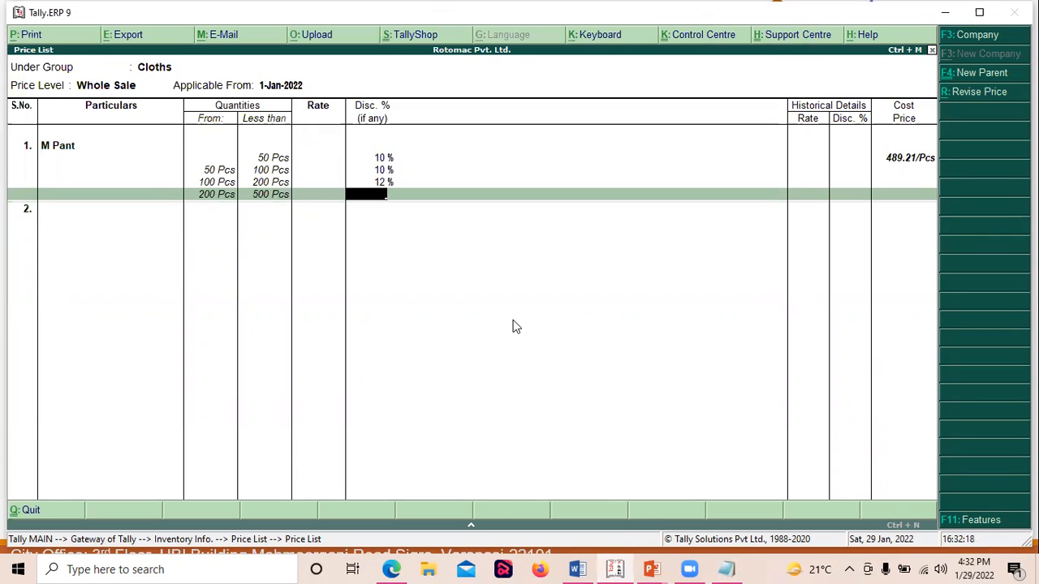
key(alt+Tab)
key(alt+Tab)
text(15)
key(Return)
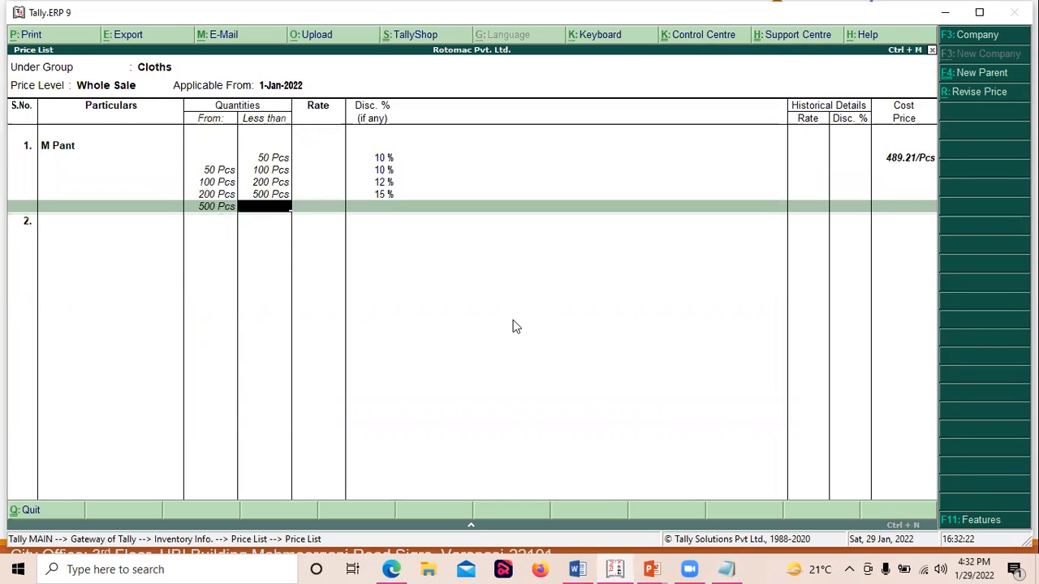
- Add M Pant's open-ended slab from 500 Pcs at 20% discount
key(alt+Tab)
key(Return)
key(Return)
text(20)
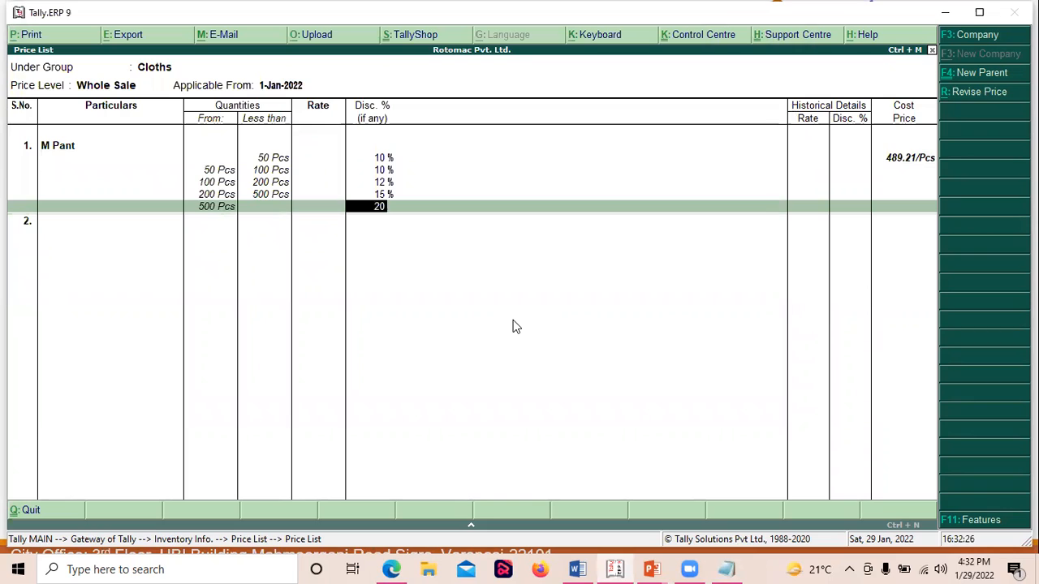
key(Return)
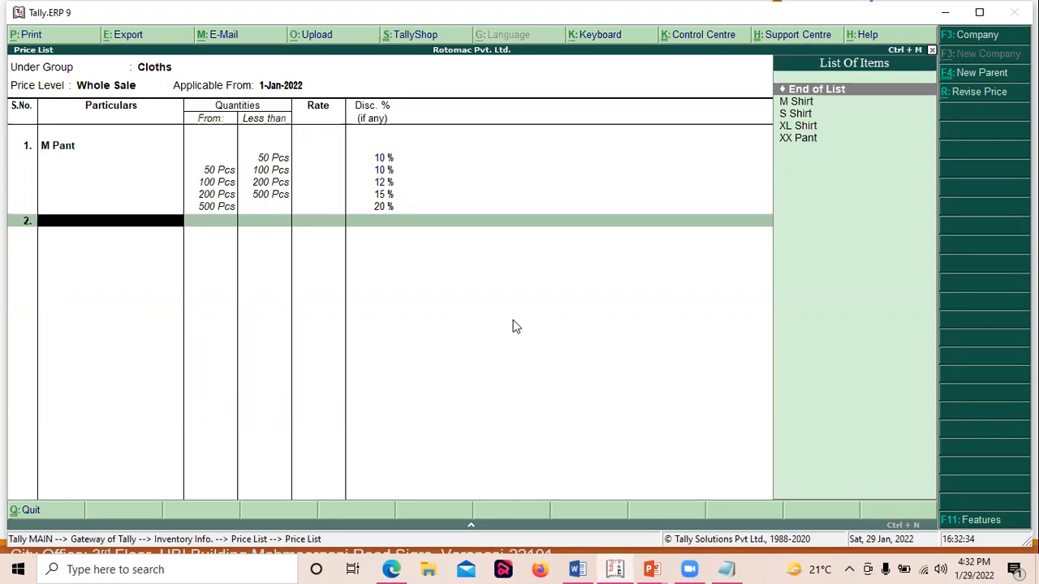
- Add M Shirt to the Whole Sale price list with a first slab of less than 50 Pcs at 10% discount
key(Down)
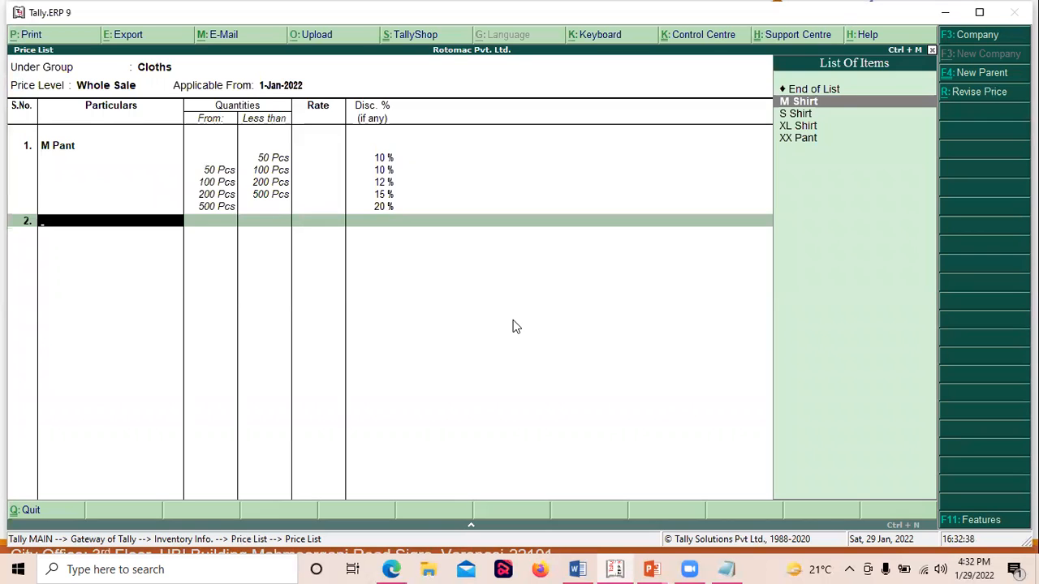
key(Return)
text(50)
key(Return)
key(Return)
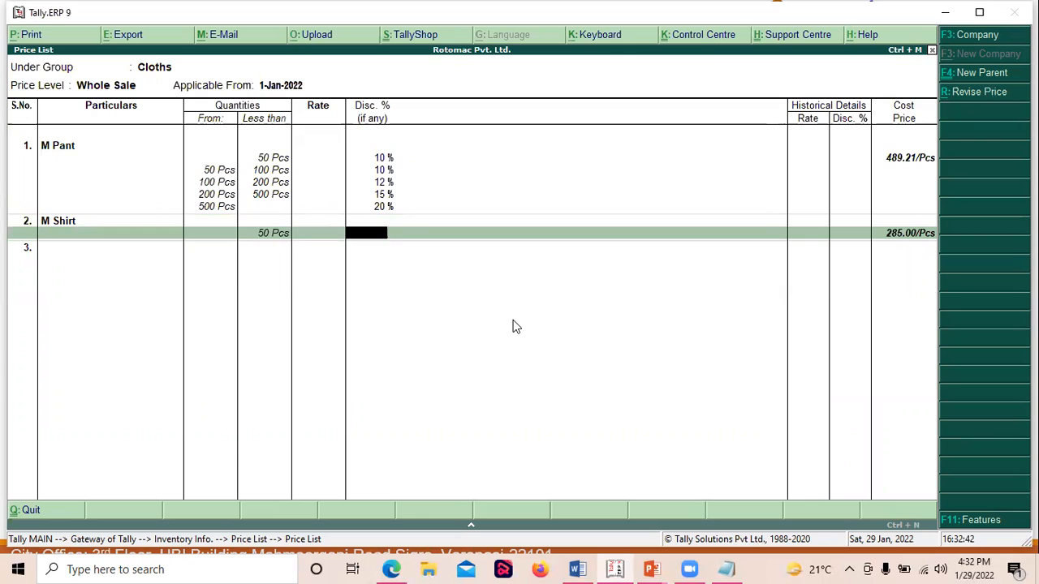
text(10)
key(Return)
- Add M Shirt's second slab of less than 100 Pcs at 10% discount
text(100)
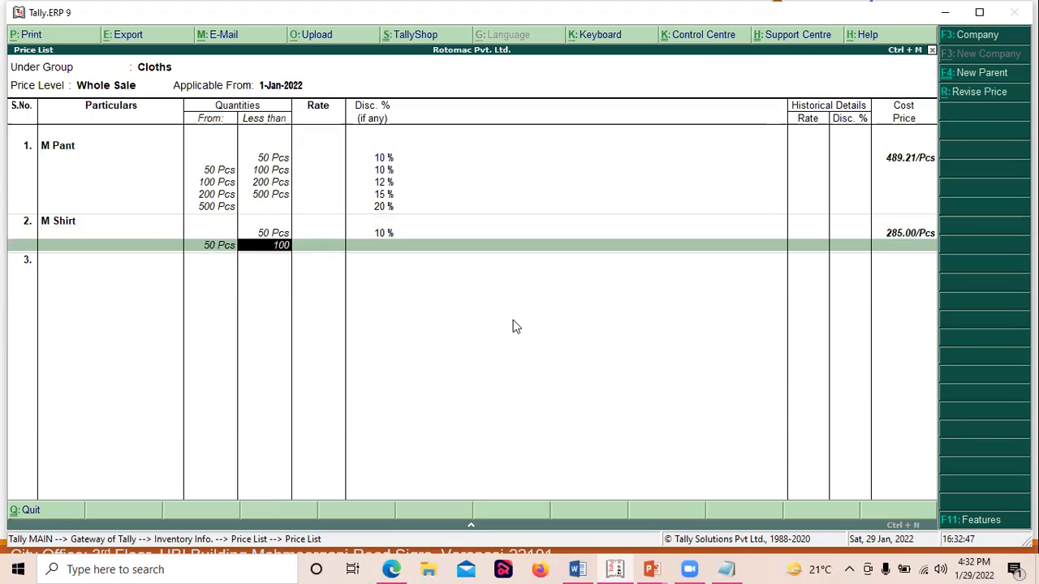
key(Return)
key(Return)
text(10)
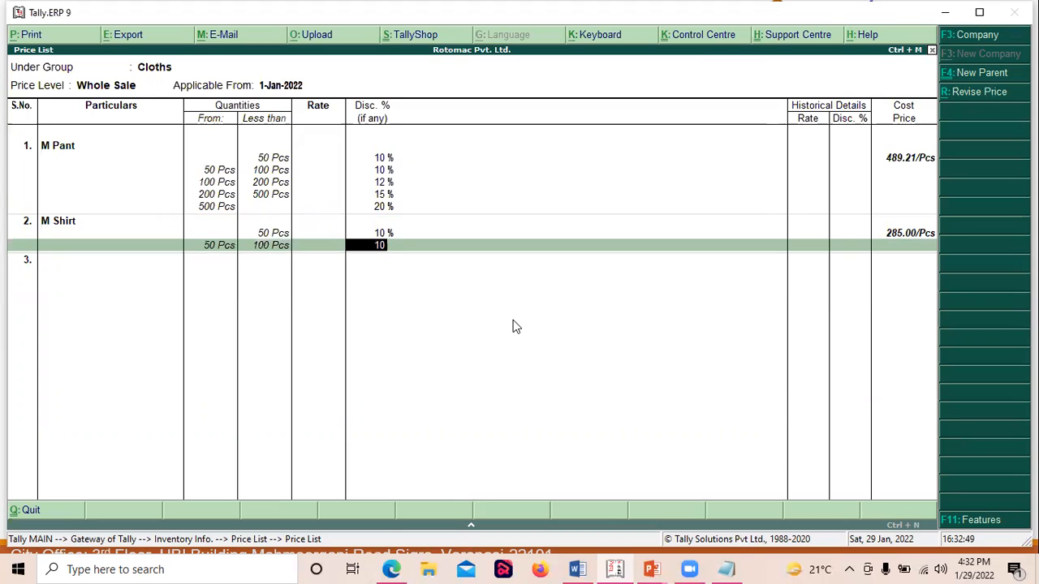
key(Return)
- Add M Shirt's third slab of less than 200 Pcs at 12% discount
text(200)
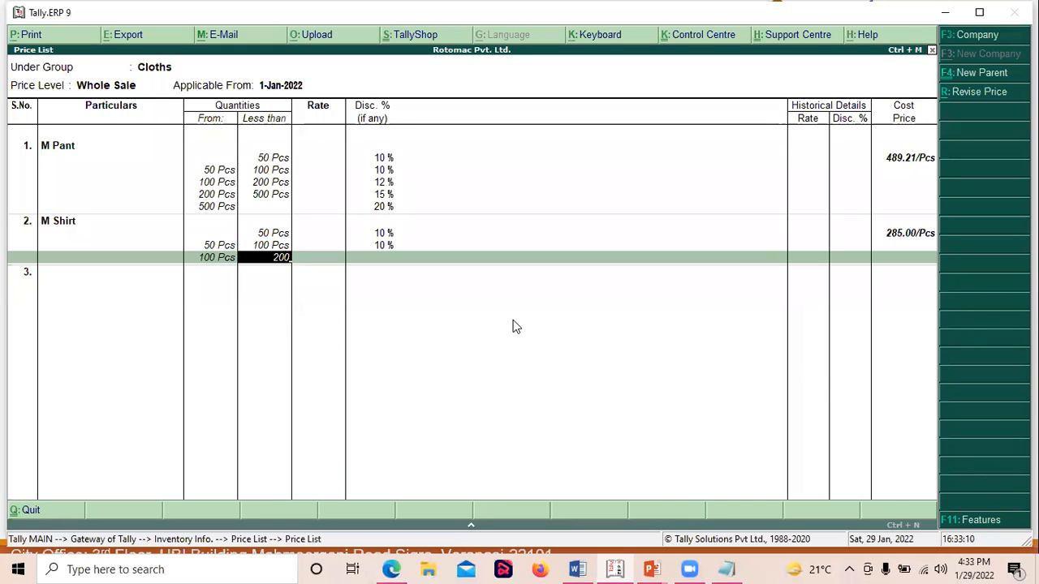
key(Return)
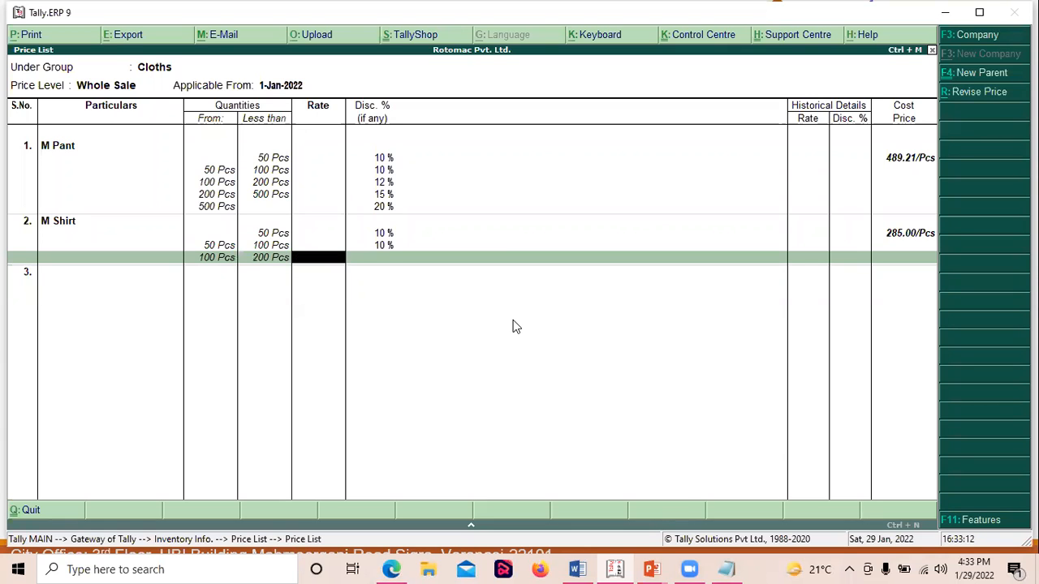
key(Return)
key(alt+Tab)
key(alt+Tab)
text(12)
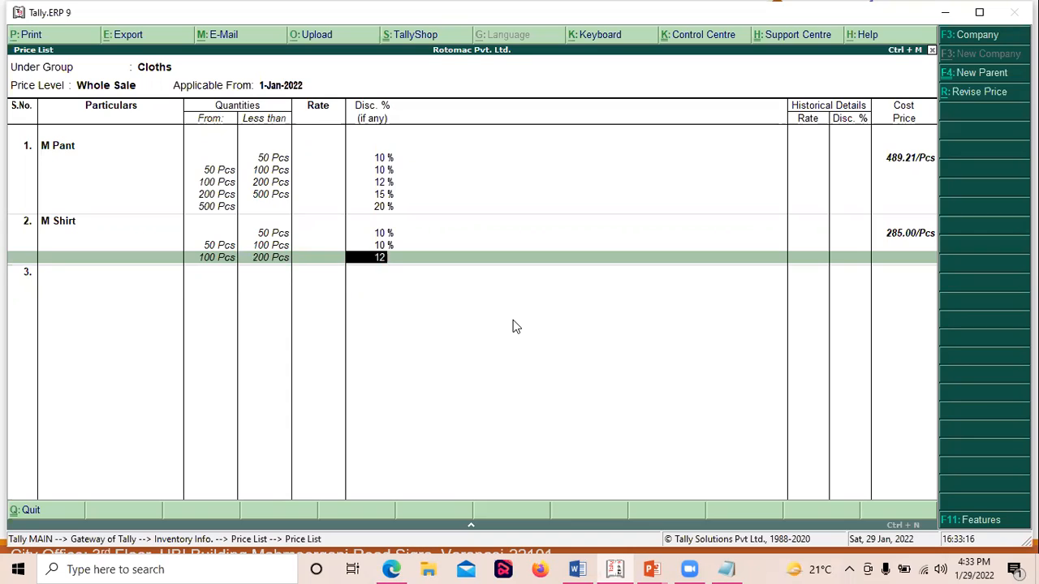
key(Return)
- Add M Shirt's fourth slab of less than 500 Pcs at 15% discount
text(500)
key(Return)
key(Return)
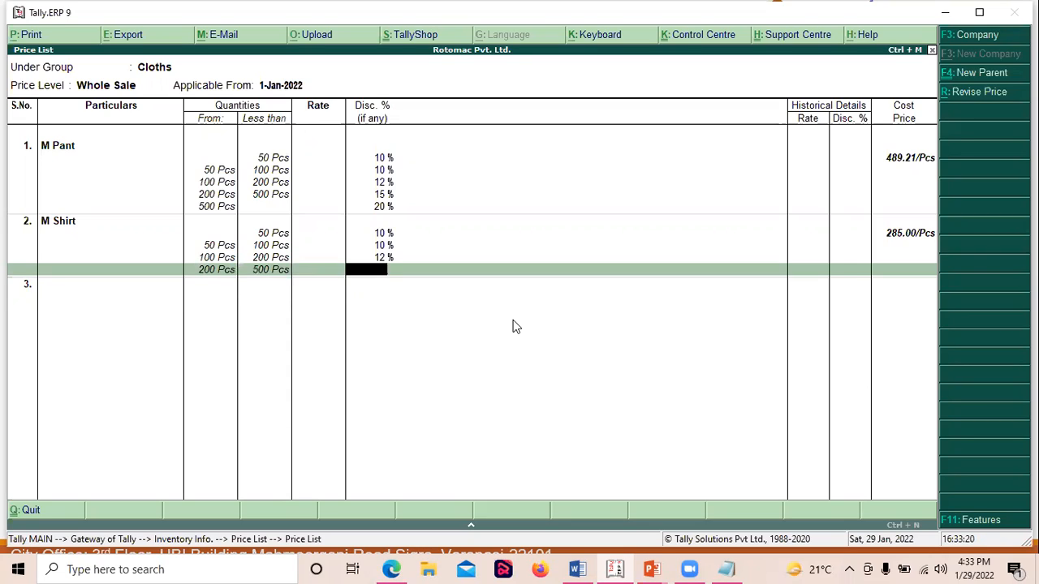
text(15)
key(Return)
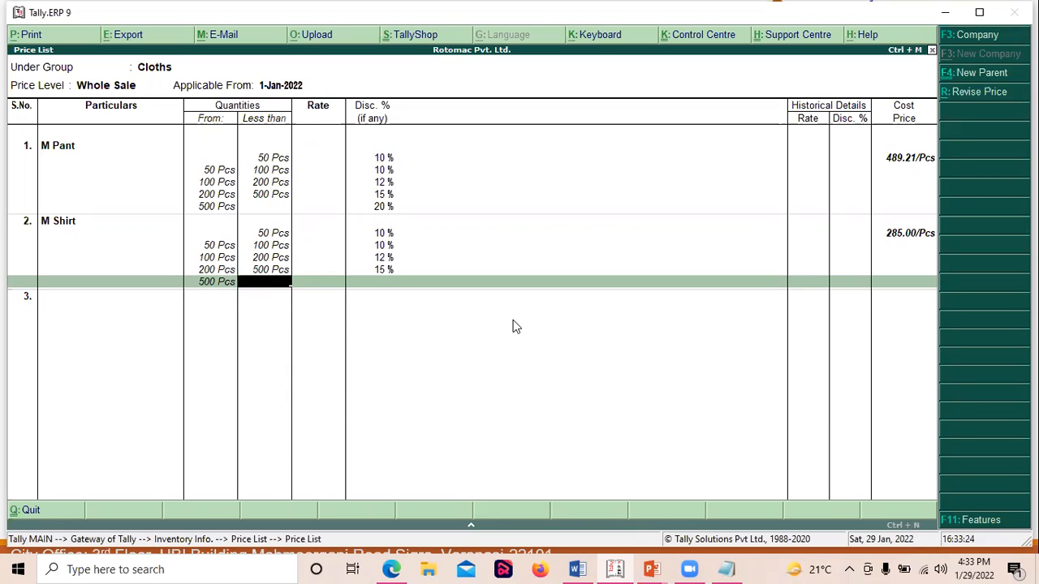
- Add M Shirt's open-ended slab from 500 Pcs at 20% discount
key(Return)
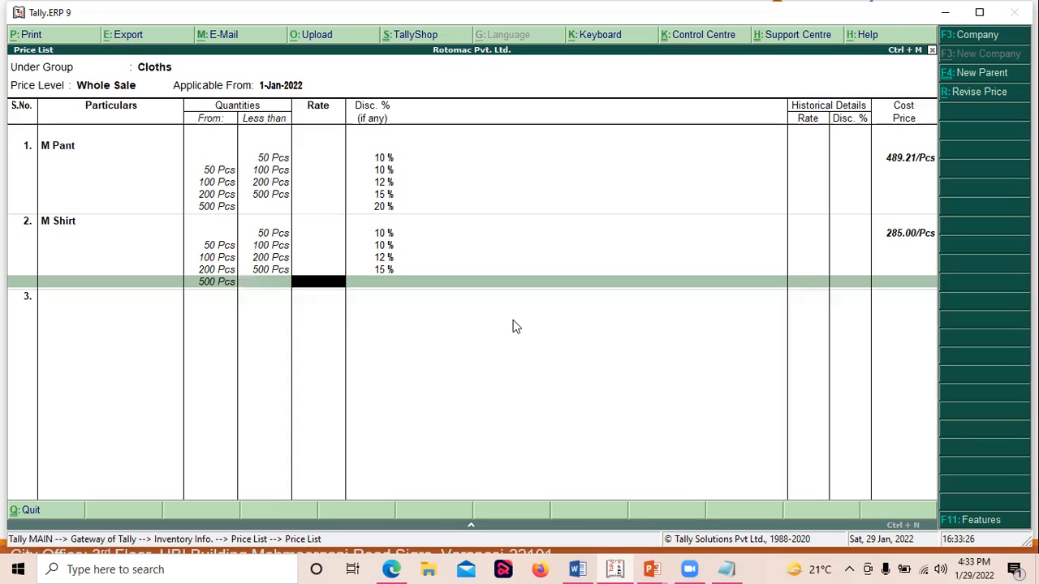
key(Return)
text(20)
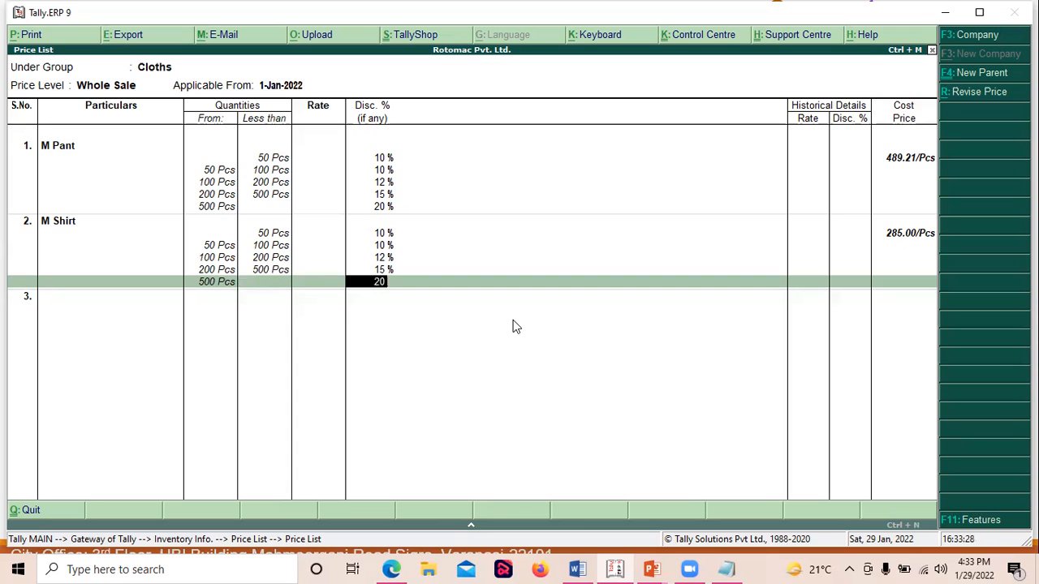
key(Return)
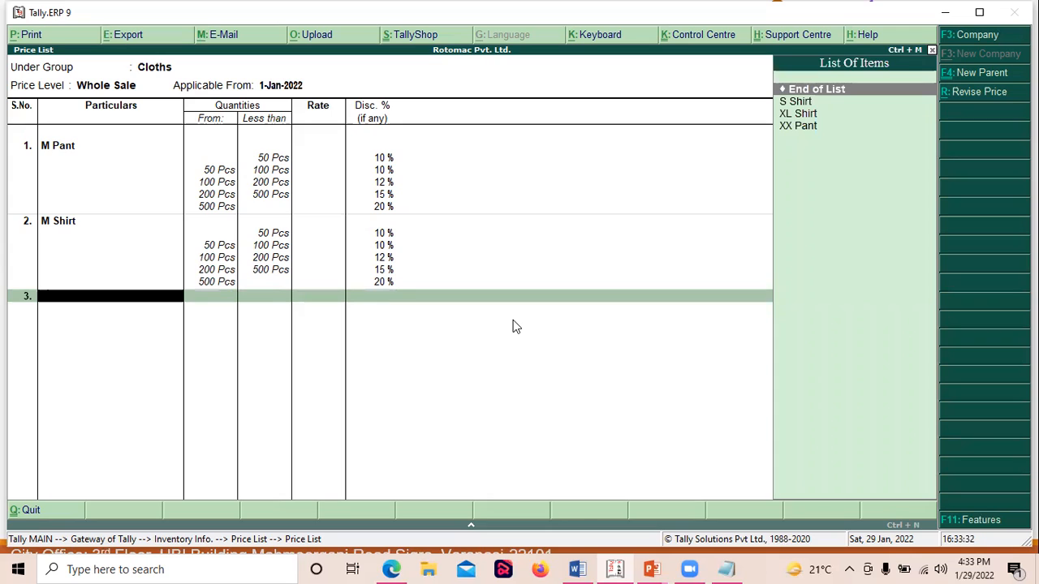
- Add S Shirt to the Whole Sale price list with a first slab of less than 50 Pcs at 10% discount
key(Down)
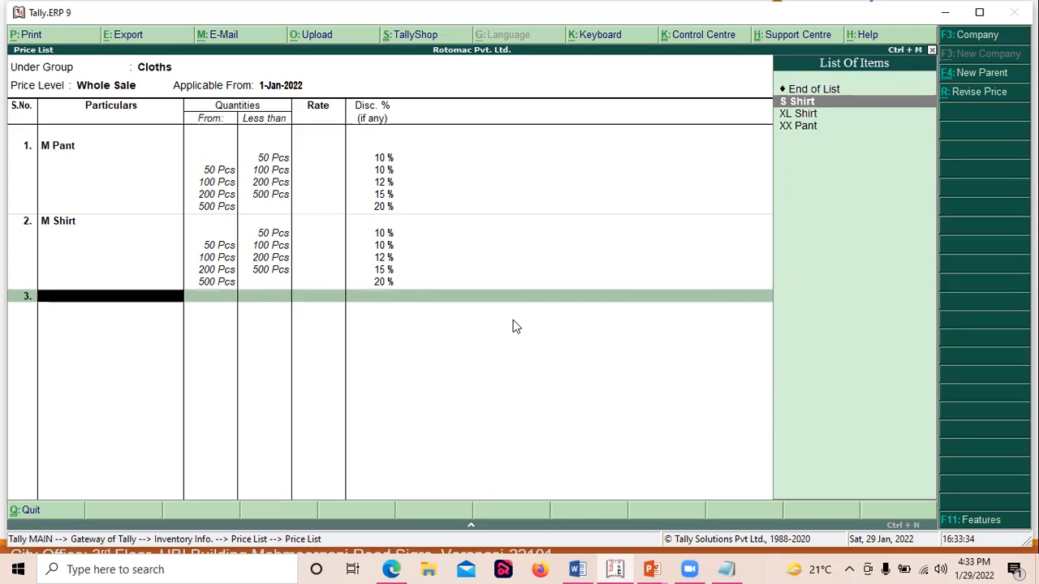
key(Return)
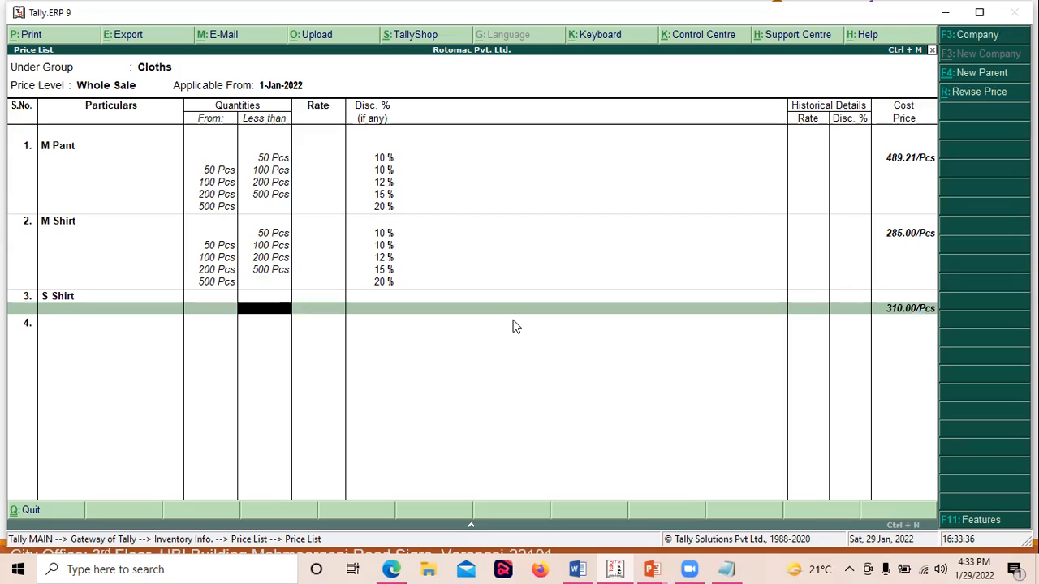
text(50)
key(Return)
key(Return)
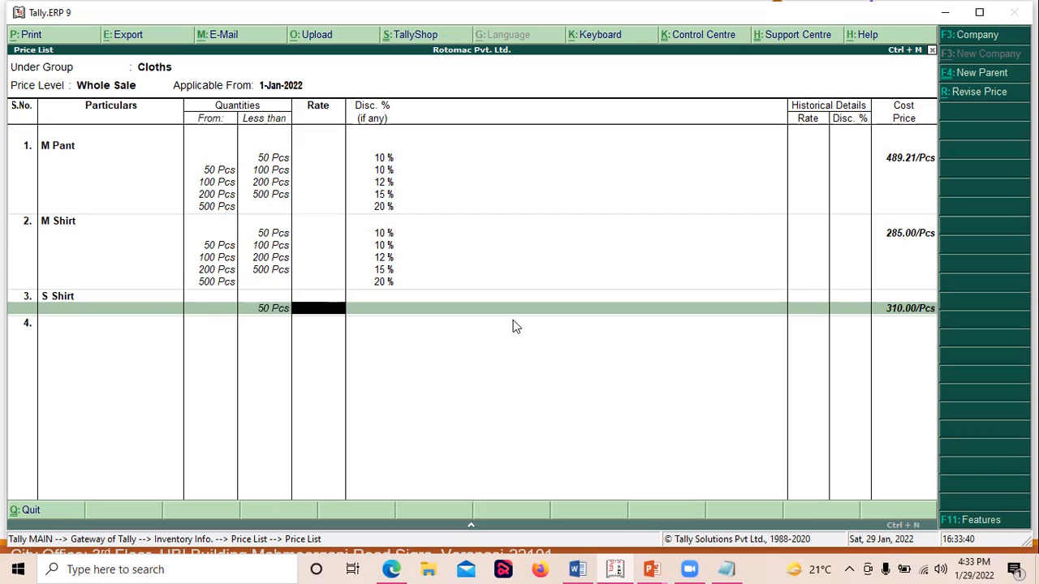
text(10)
key(Return)
- Add S Shirt's second slab of less than 100 Pcs at 10% discount
text(100)
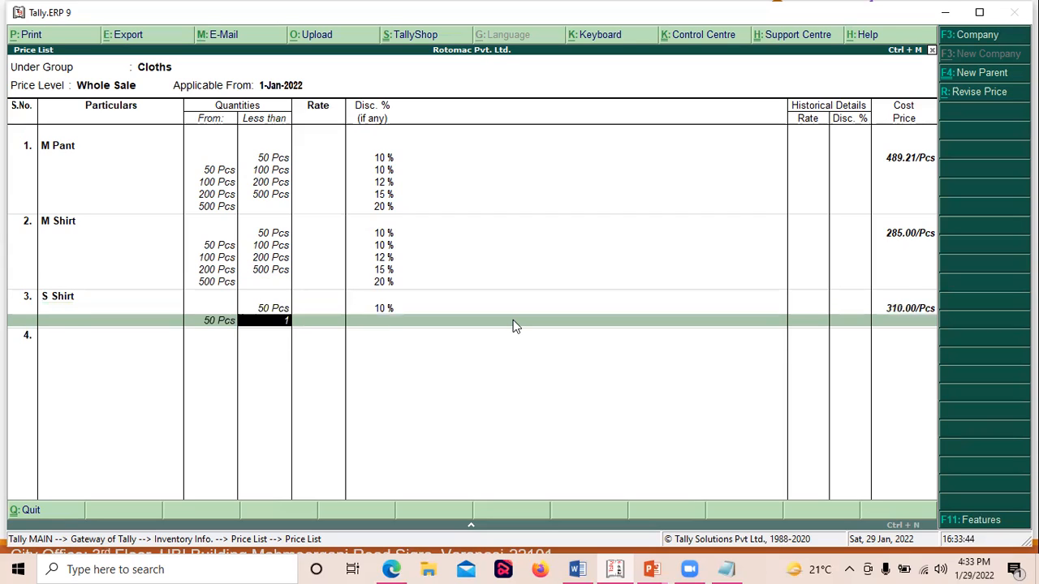
key(Return)
key(Return)
text(10)
key(Return)
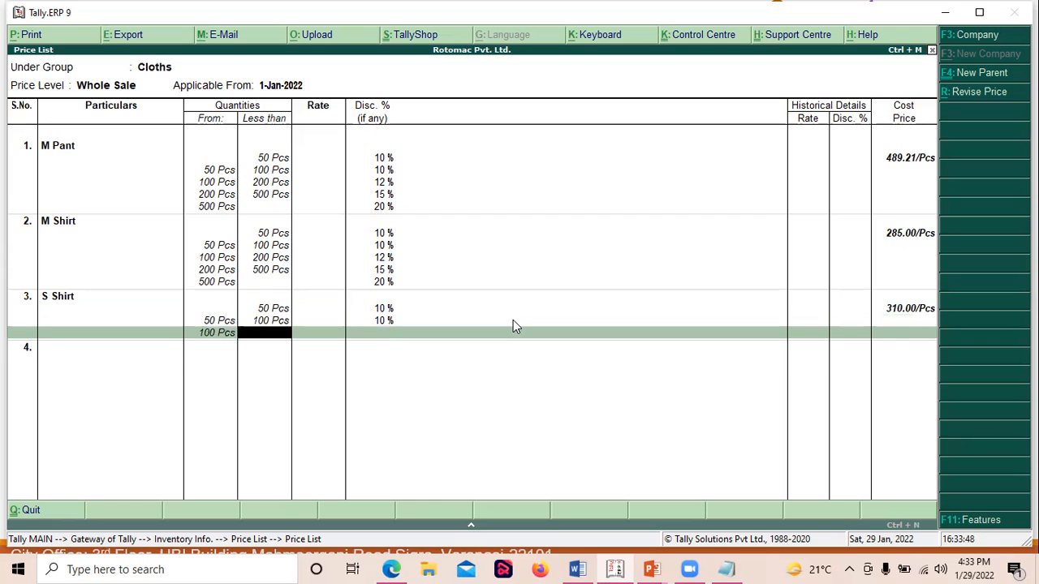
- Add S Shirt's third slab of less than 200 Pcs at 12% discount
text(200)
key(Return)
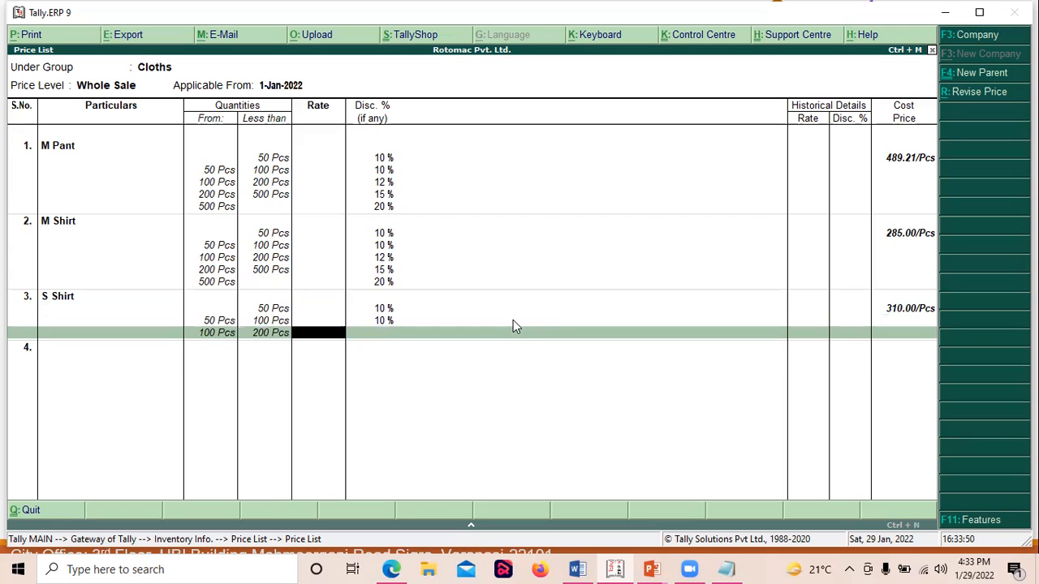
key(Return)
text(12)
key(Return)
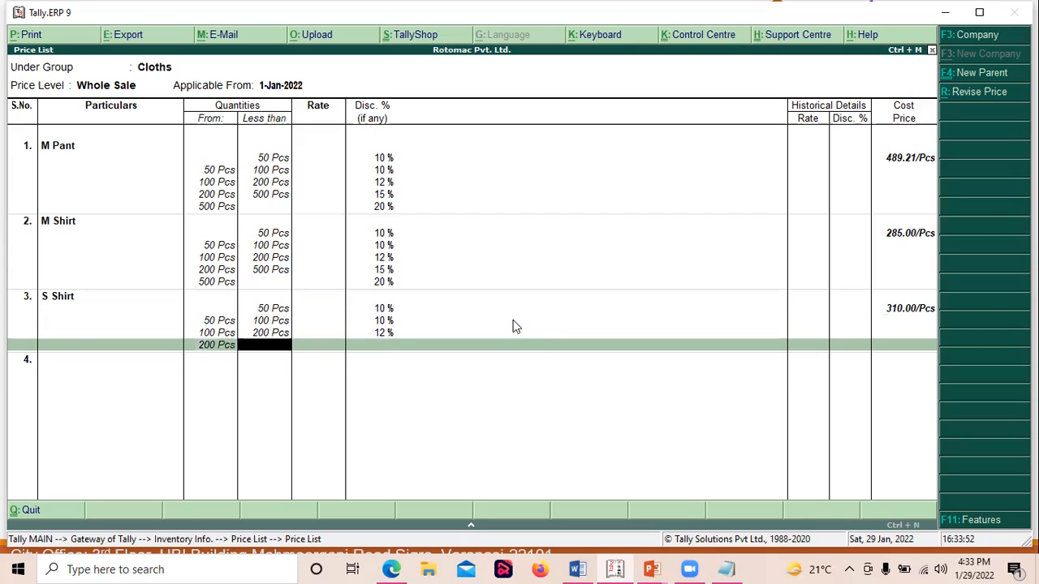
- Enter a rate of 500.00/Pcs and a 15% discount for S Shirt's slab from 200 Pcs, leaving its upper limit blank
key(Return)
text(500)
key(Return)
text(15)
key(Return)
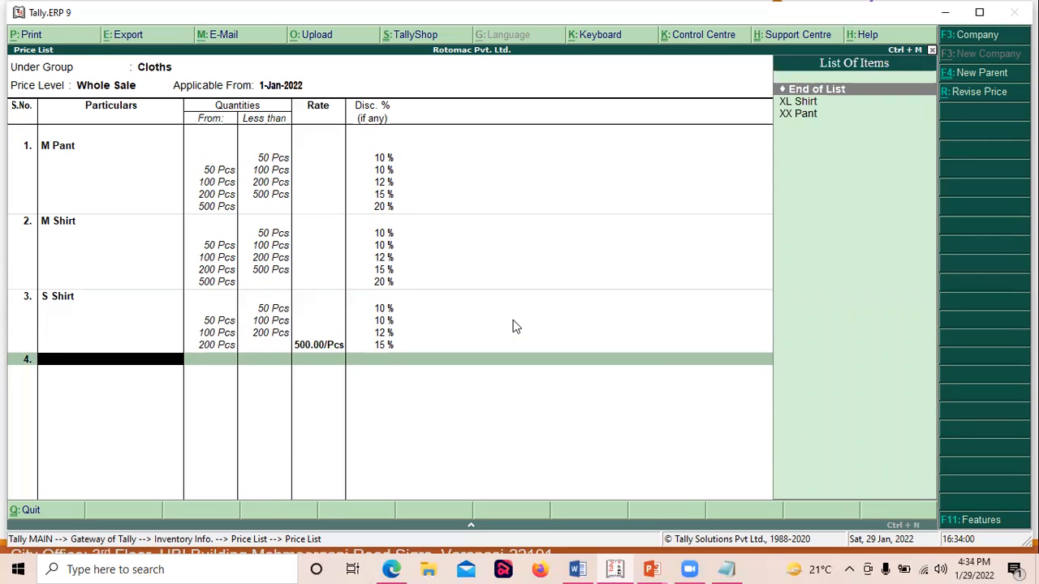
- Clear the rate on S Shirt's slab from 200 Pcs and set its upper limit to less than 500 Pcs
key(BackSpace)
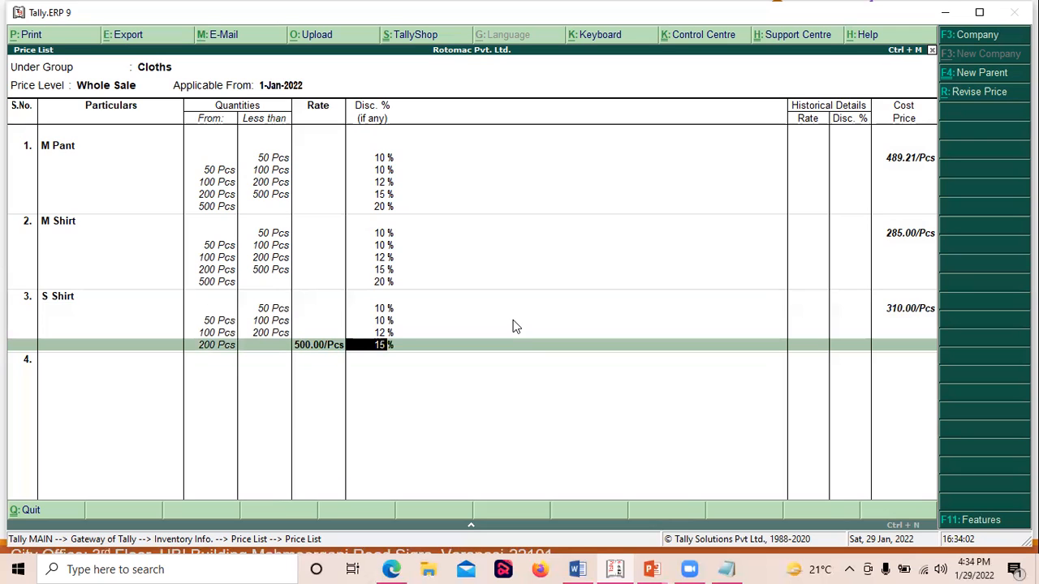
key(BackSpace)
key(Delete)
key(Delete)
key(Delete)
key(Delete)
key(Delete)
key(Delete)
key(Delete)
key(Delete)
key(Delete)
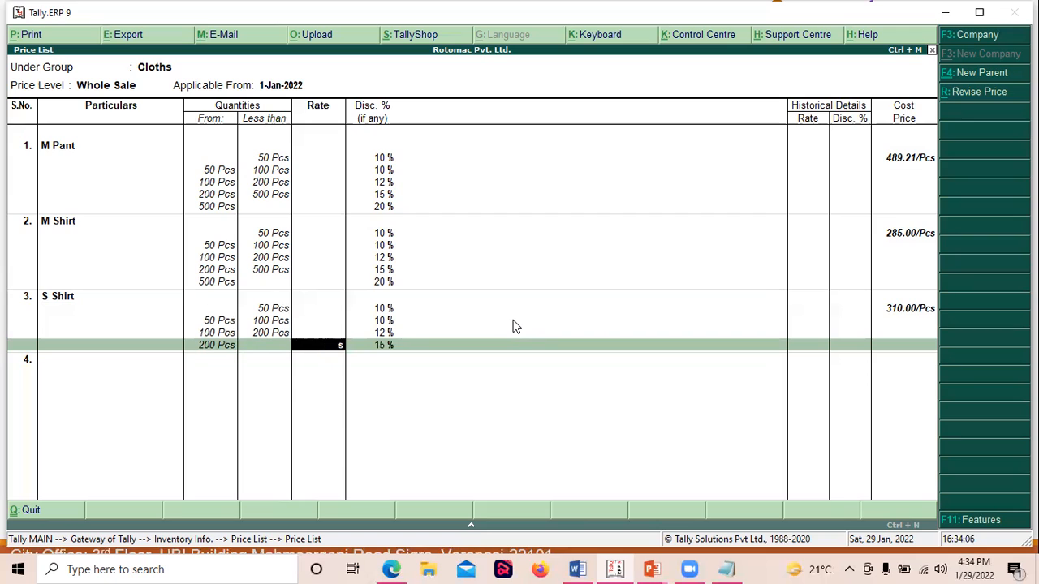
key(Delete)
key(BackSpace)
text(500)
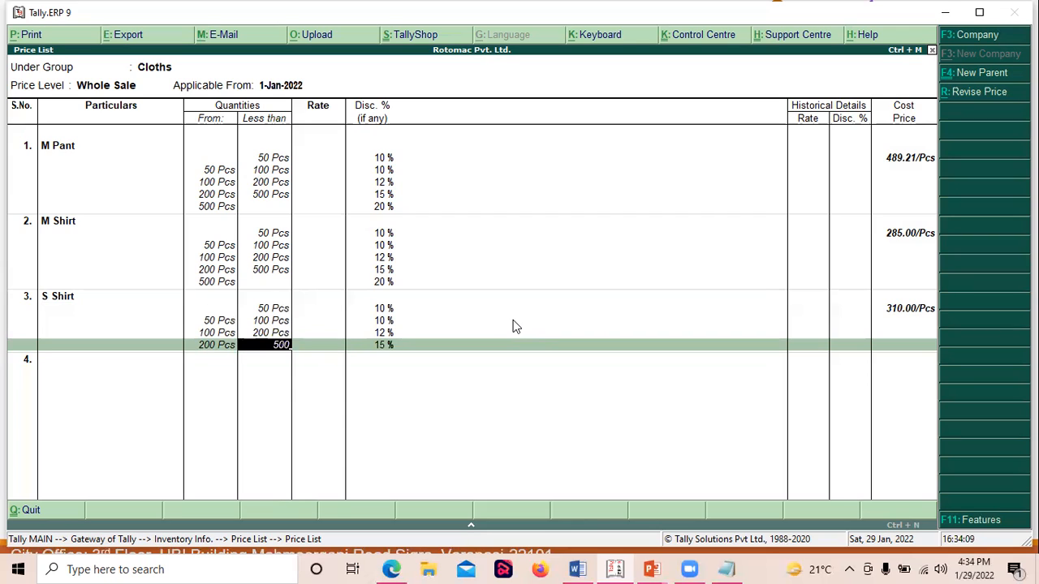
key(Return)
key(Return)
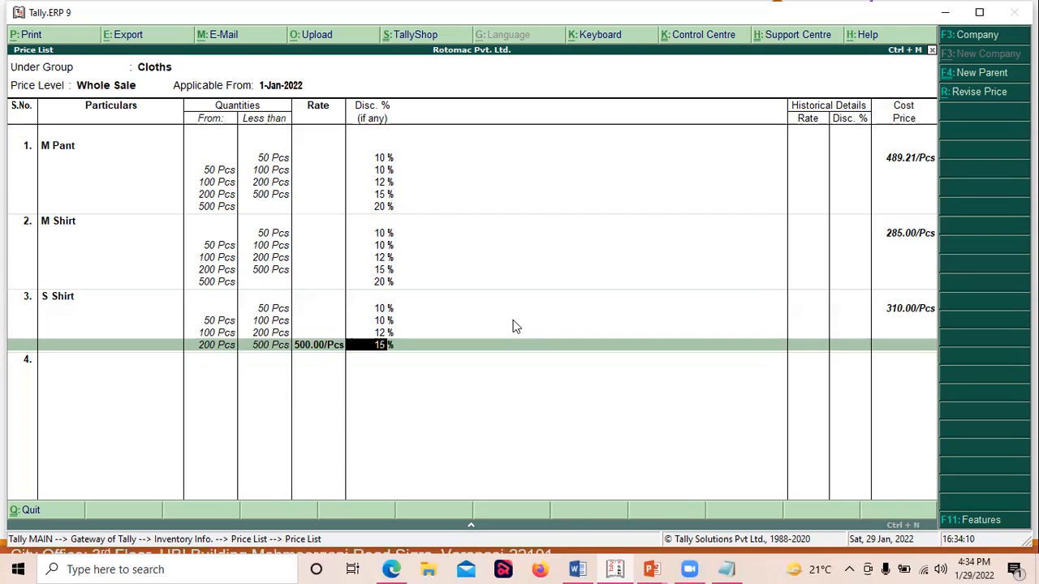
- Remove the 500.00/Pcs rate from S Shirt's 200 to 500 Pcs slab, keeping the 15% discount
key(BackSpace)
key(Delete)
key(Delete)
key(Delete)
key(Delete)
key(Delete)
key(Delete)
key(Delete)
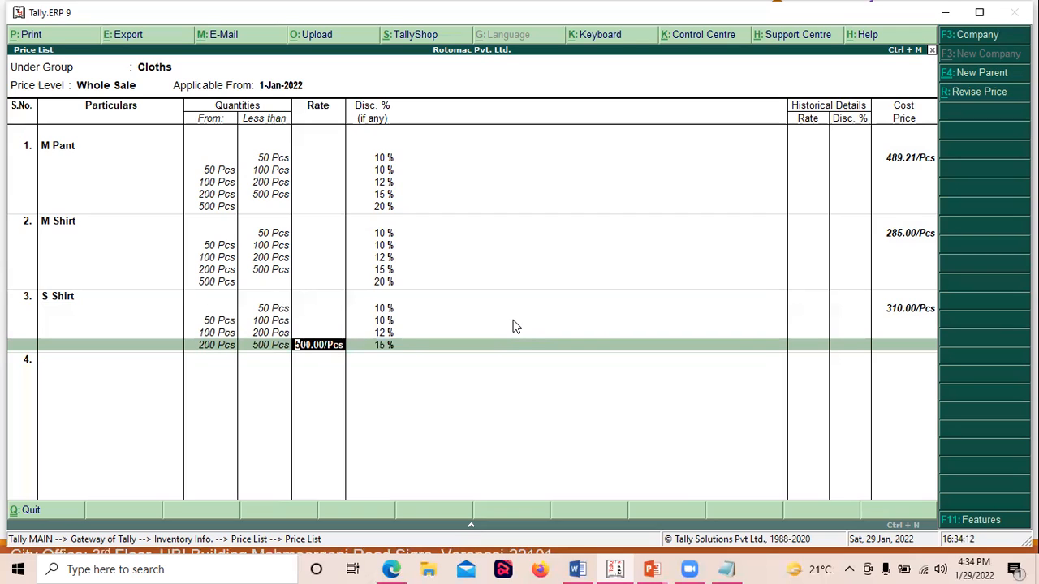
key(Delete)
key(Delete)
key(Delete)
key(Return)
key(Return)
- Add S Shirt's open-ended slab from 500 Pcs at 20% discount
key(Return)
key(Return)
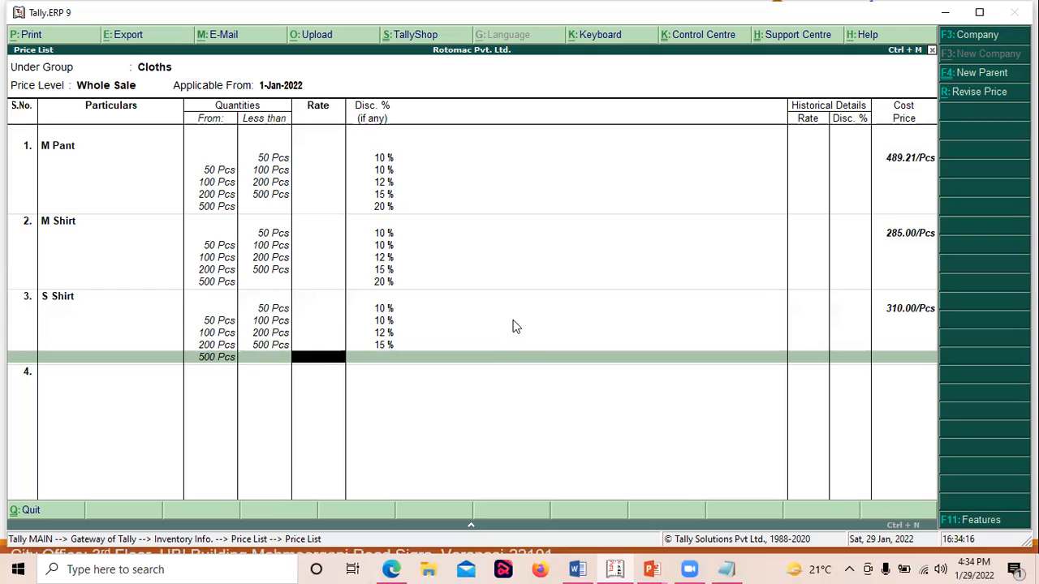
text(20)
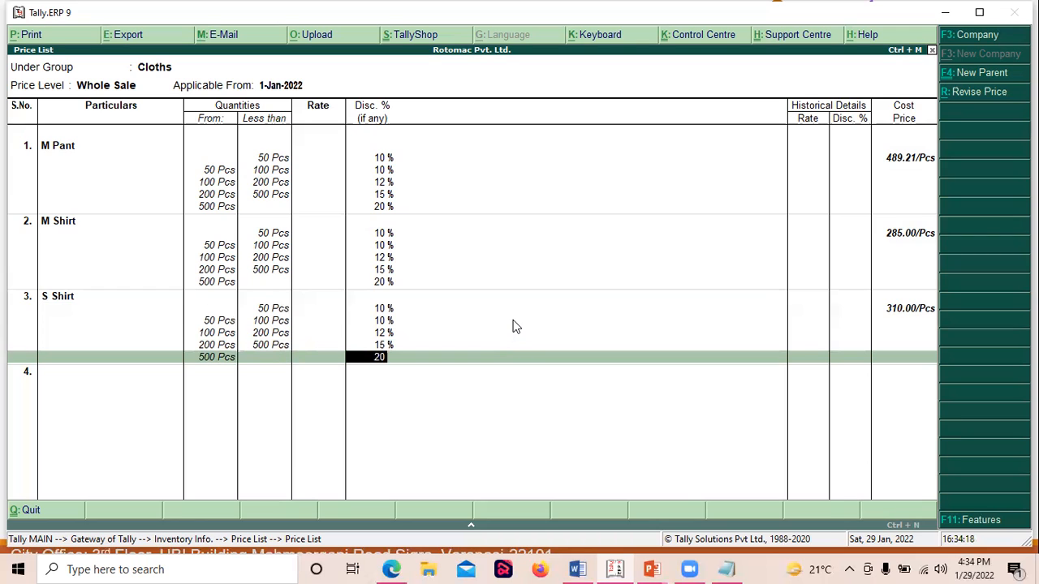
key(Return)
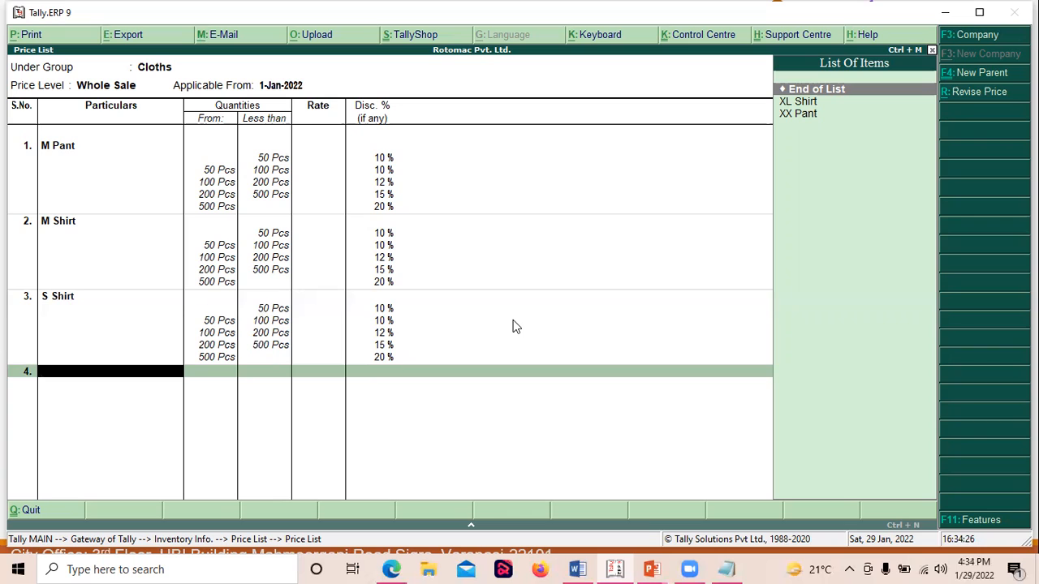
- End the item list, save the Whole Sale price list for Cloths and return to the Gateway of Tally
key(Return)
key(y)
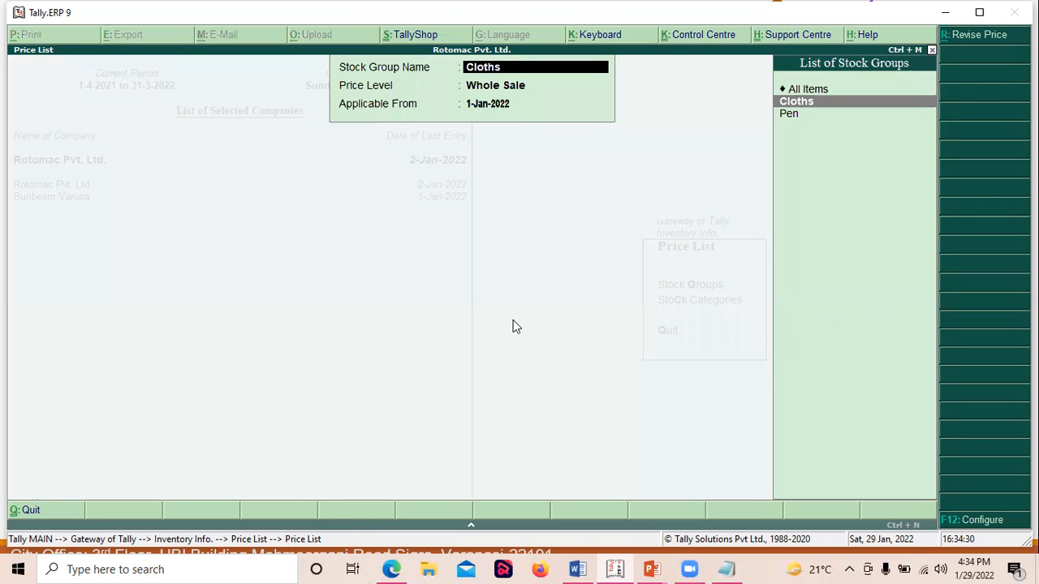
key(Escape)
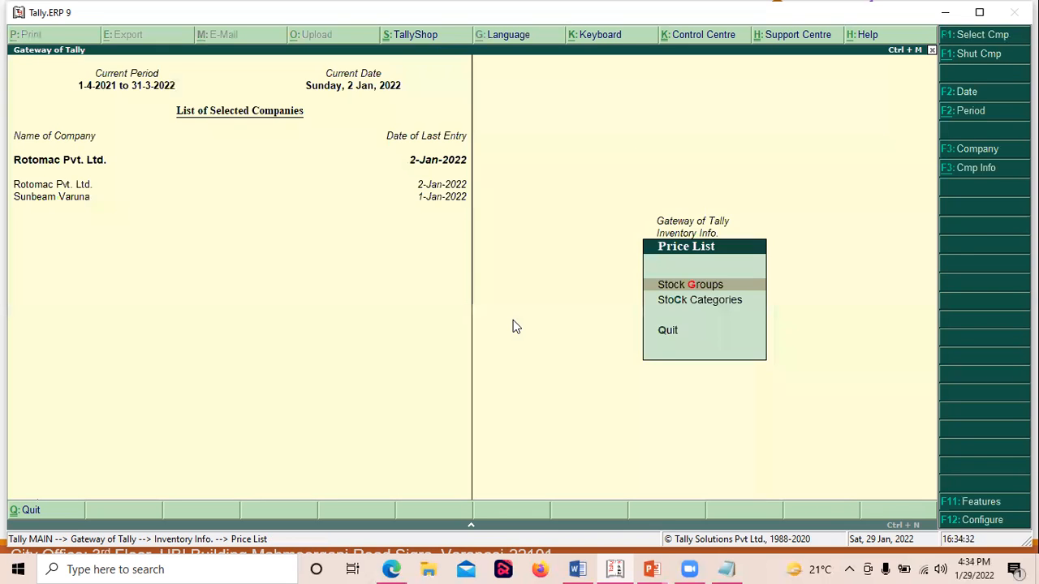
key(Escape)
key(Escape)
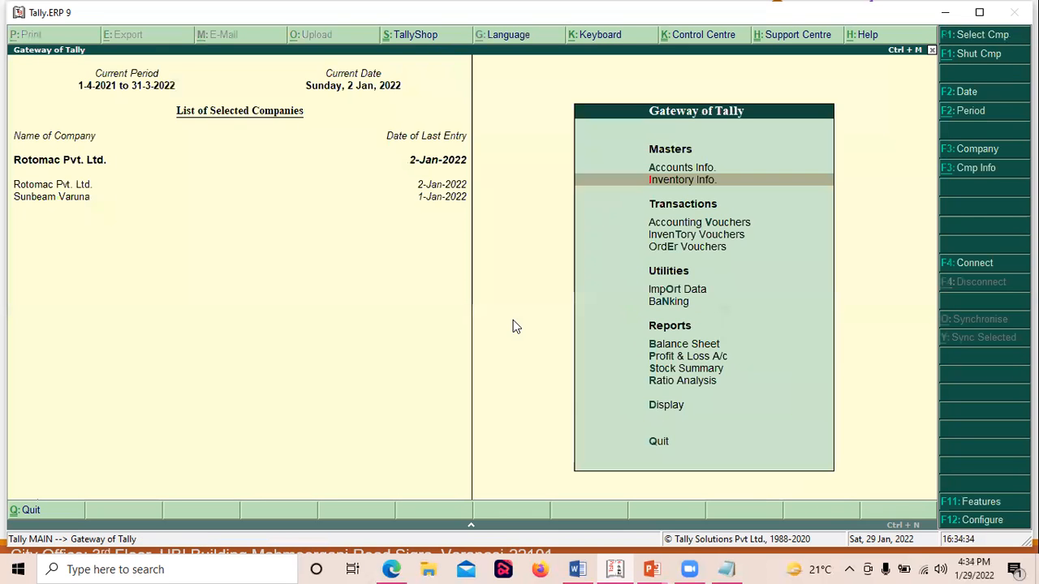
- Start an accounting purchase voucher with supplier invoice no. 008 dated 2-Jan-2022, crediting Cash with 2000
key(Down)
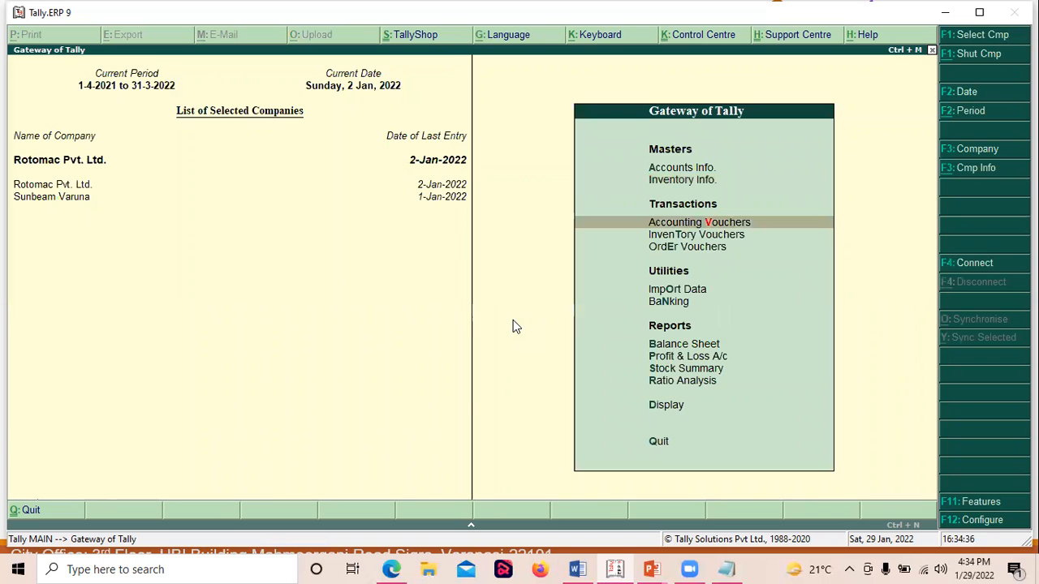
key(Return)
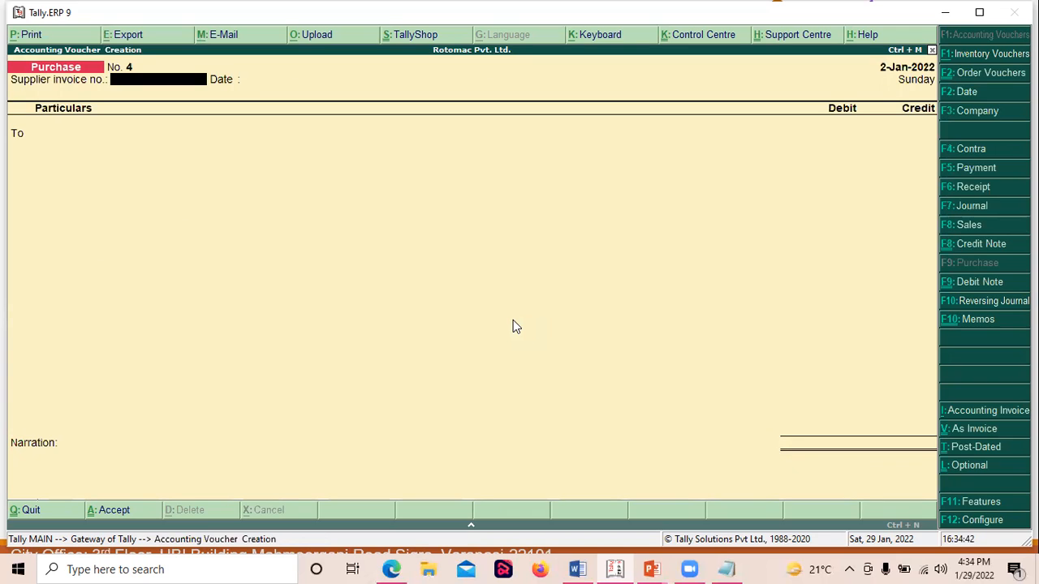
text(008)
key(Return)
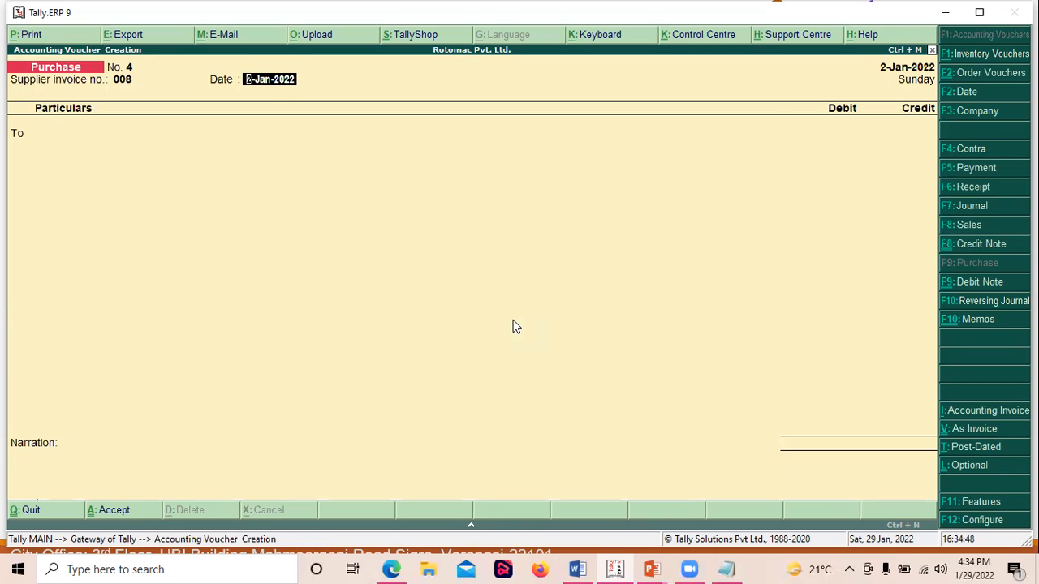
key(Return)
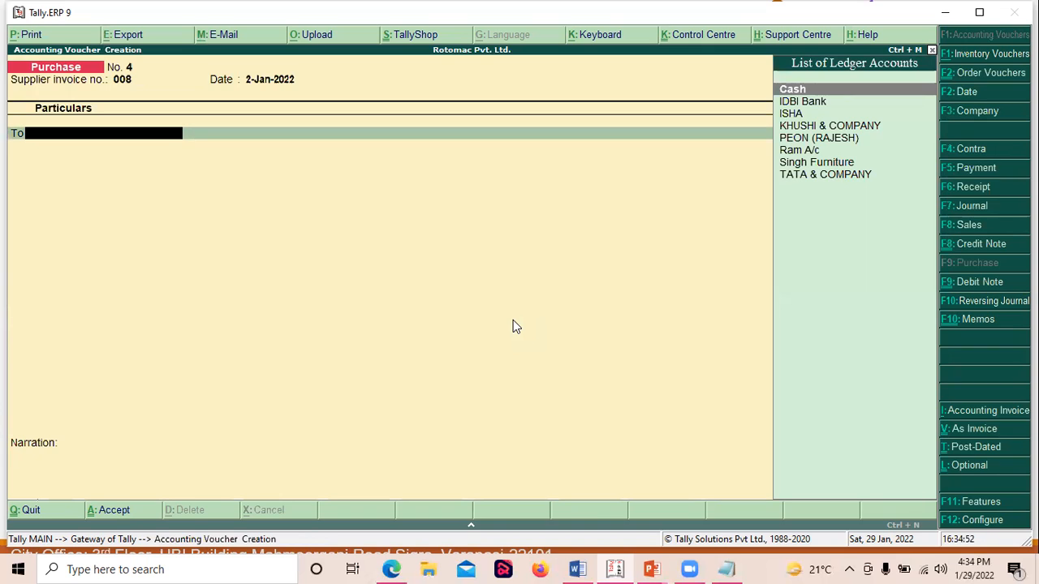
key(Return)
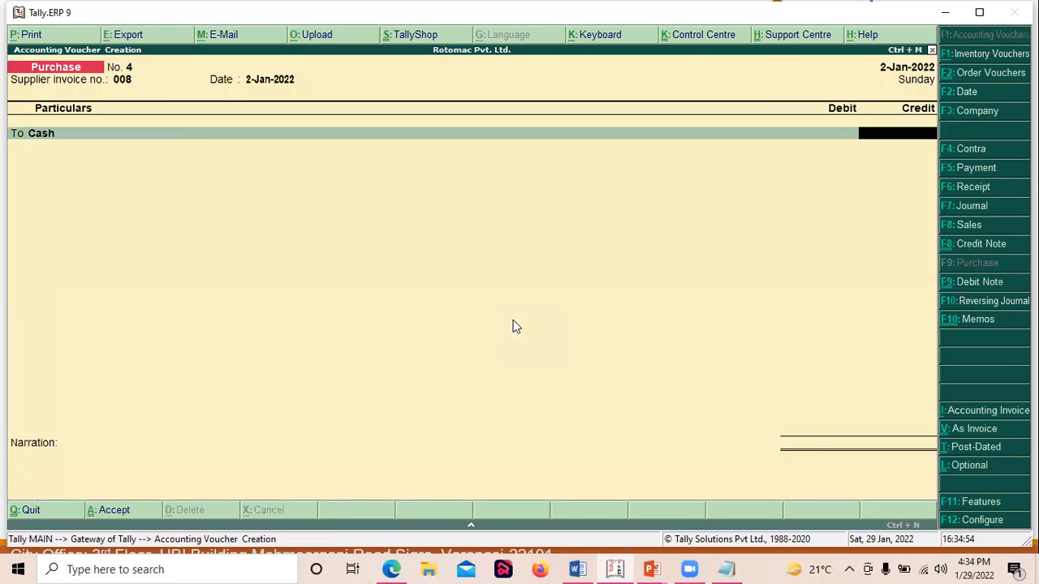
text(2000)
key(Return)
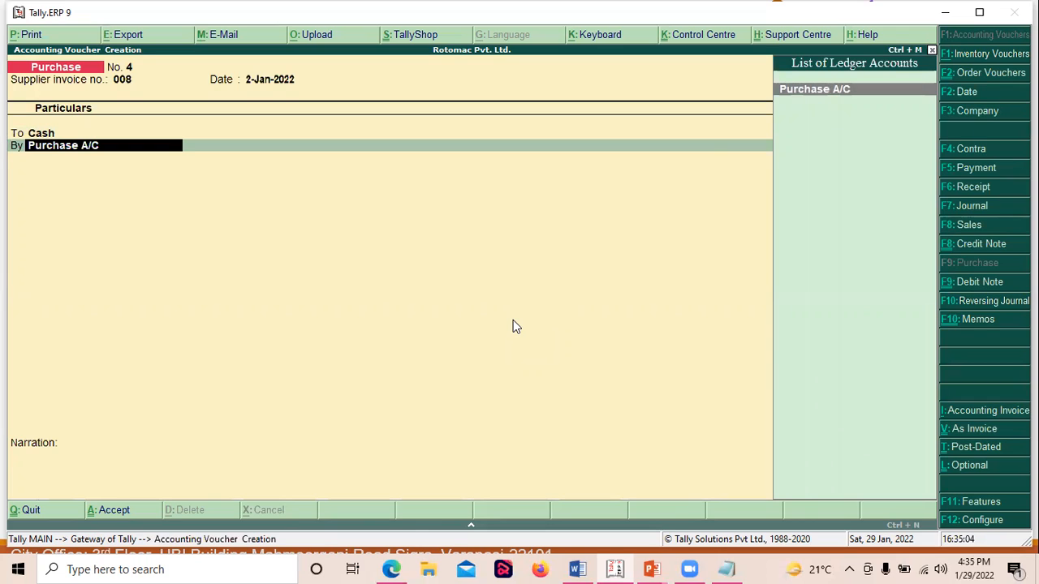
- Switch to a Sales voucher, keeping Cash as the party, with price level Retail Sale and sales ledger Sales A/c
key(F8)
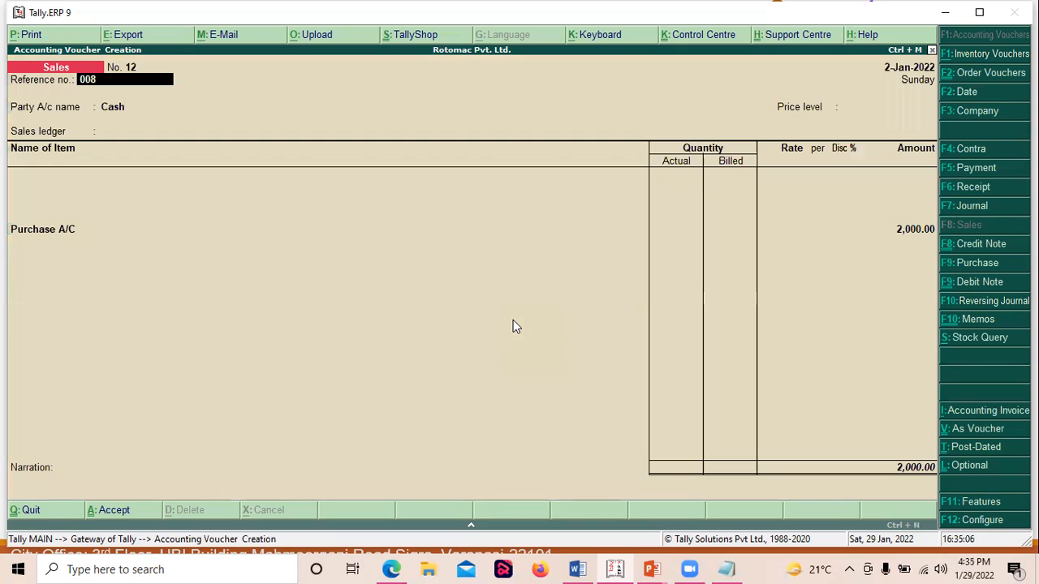
key(Return)
key(Return)
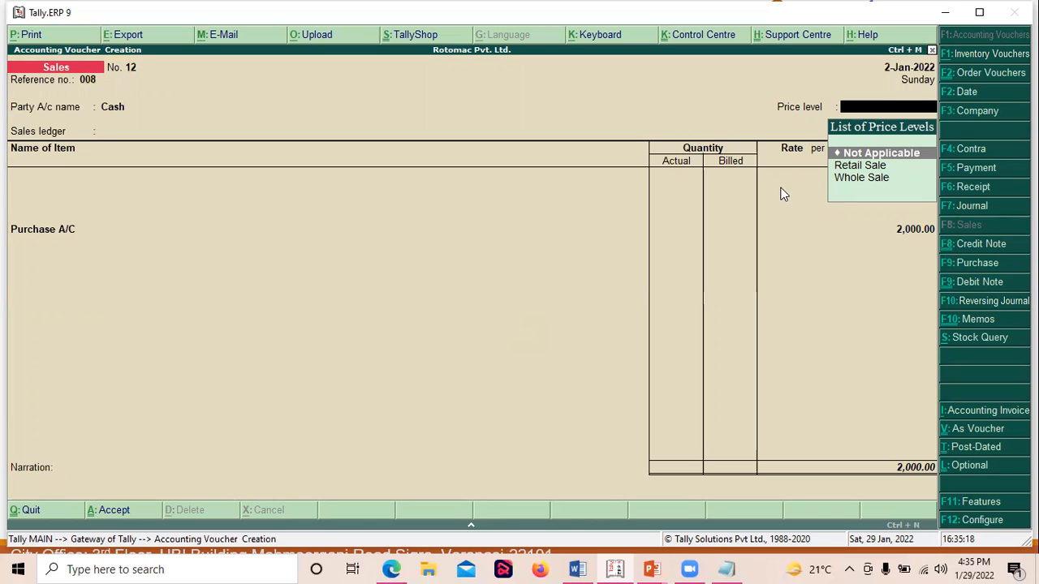
key(Down)
key(Down)
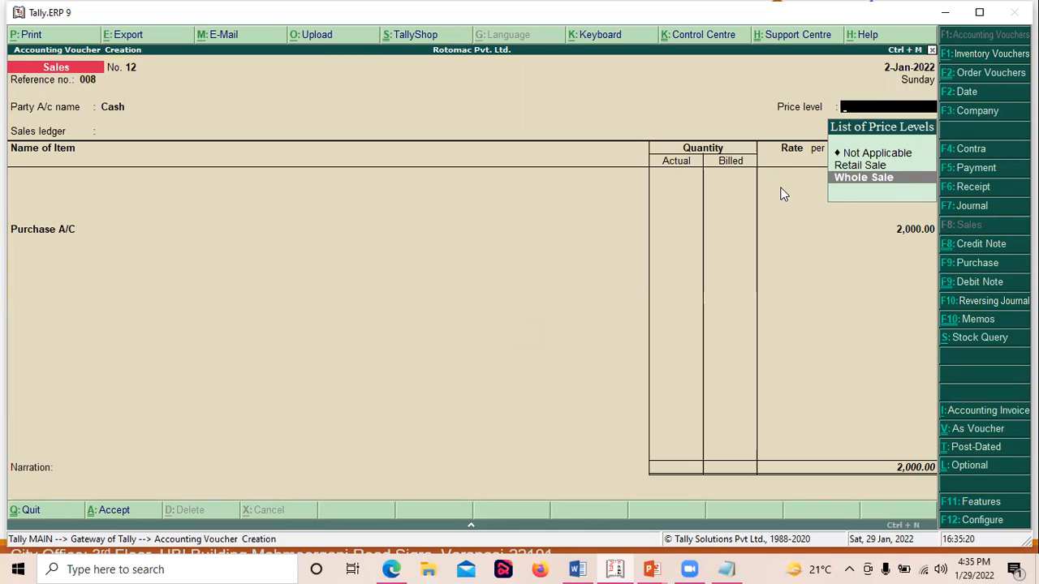
key(Up)
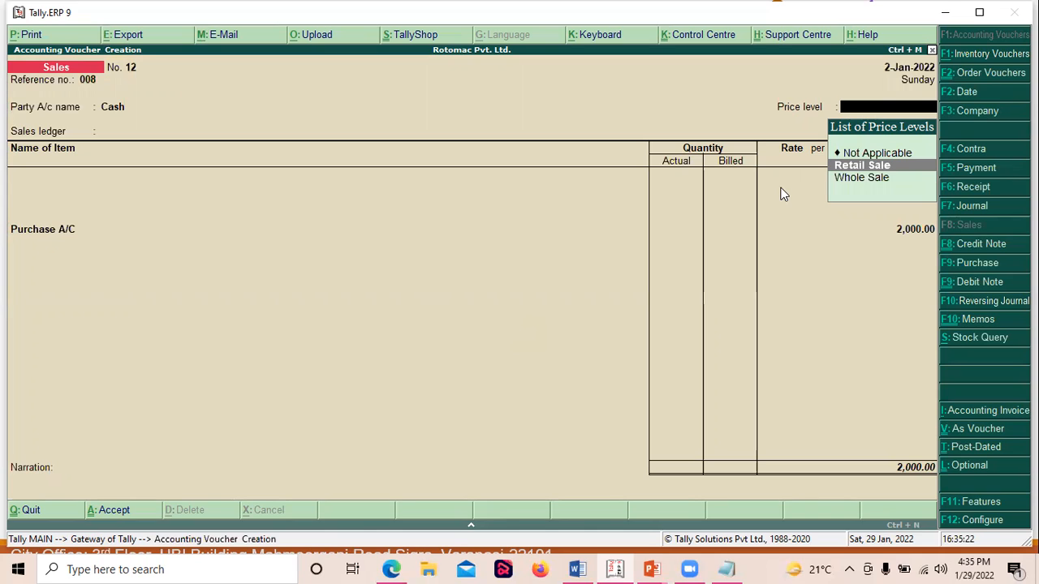
key(Return)
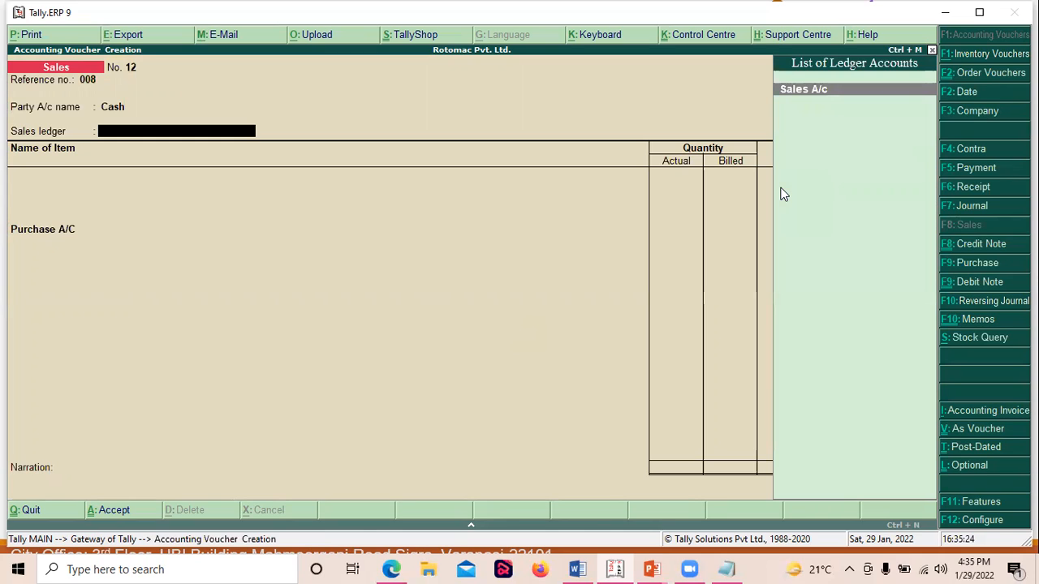
key(Return)
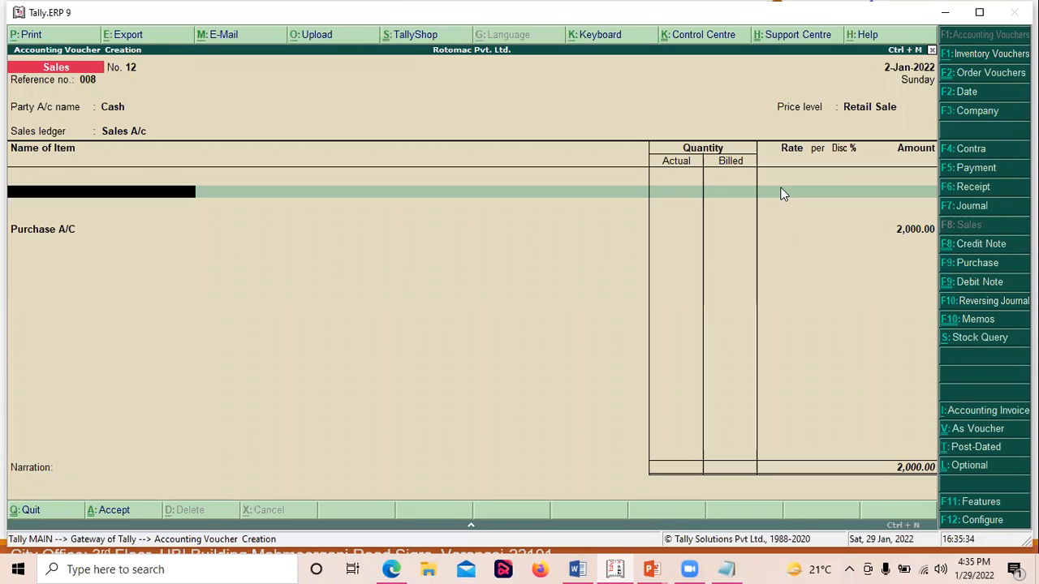
- Add stock item M Pant to the sales voucher with order number Not Applicable and godown Main Location
key(Return)
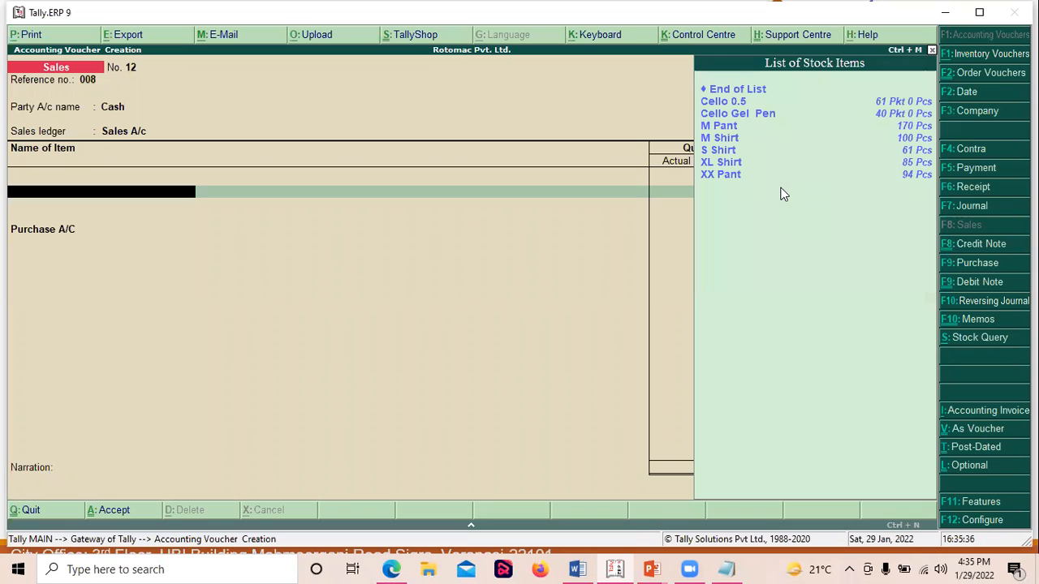
key(Down)
key(Down)
key(Down)
key(Down)
key(Up)
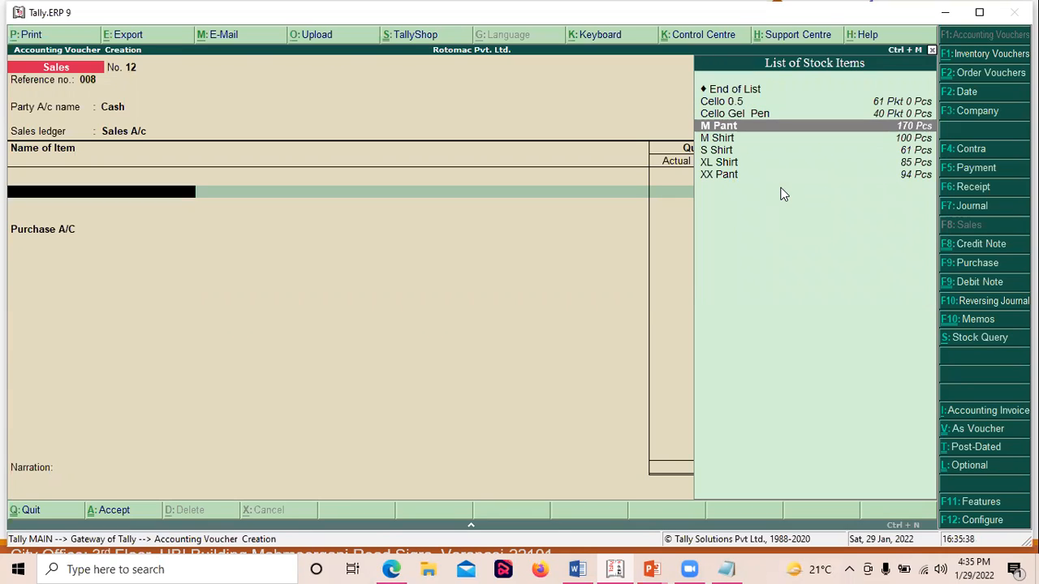
key(Return)
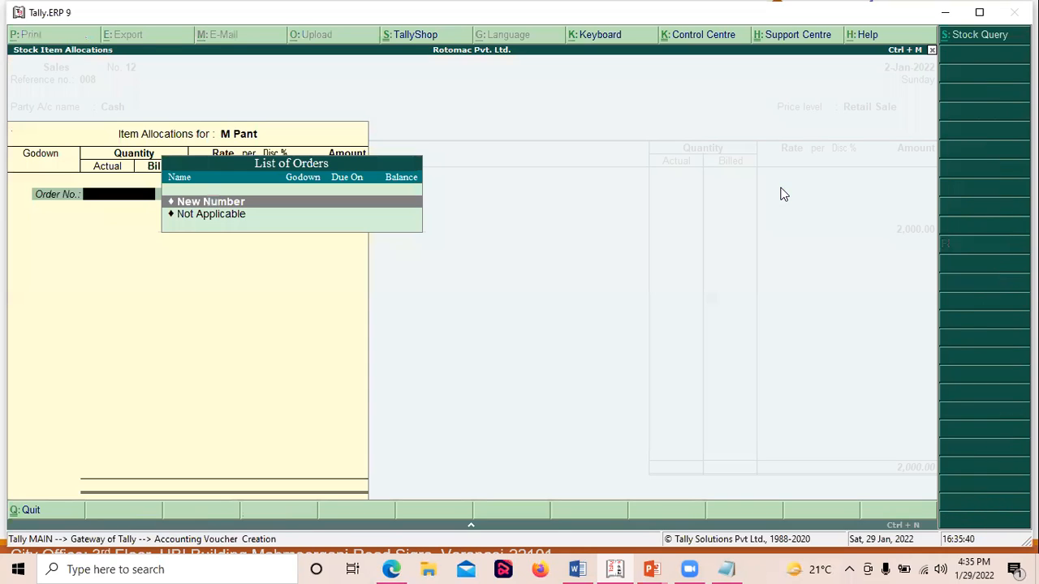
key(Down)
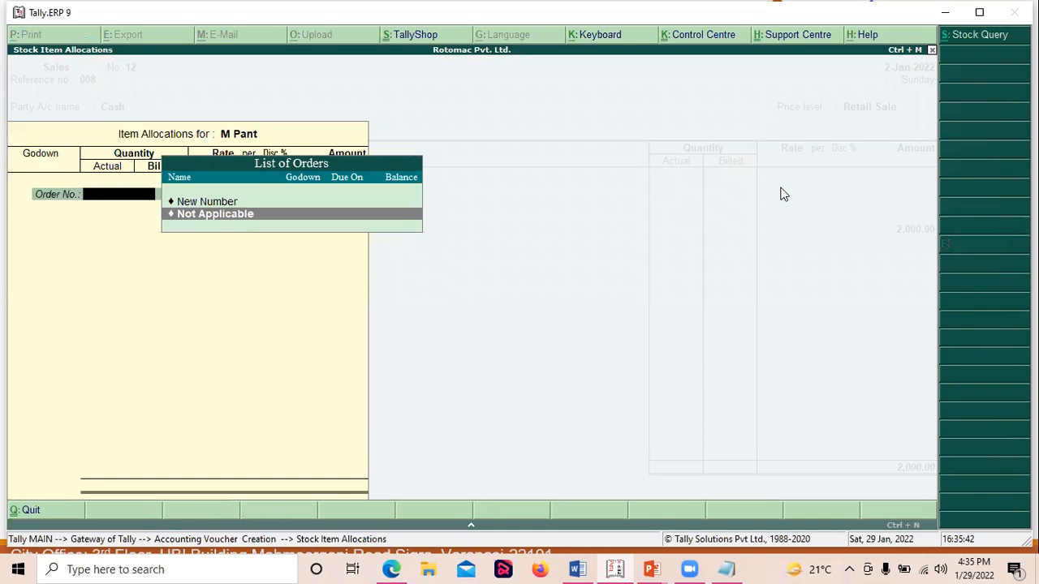
key(Return)
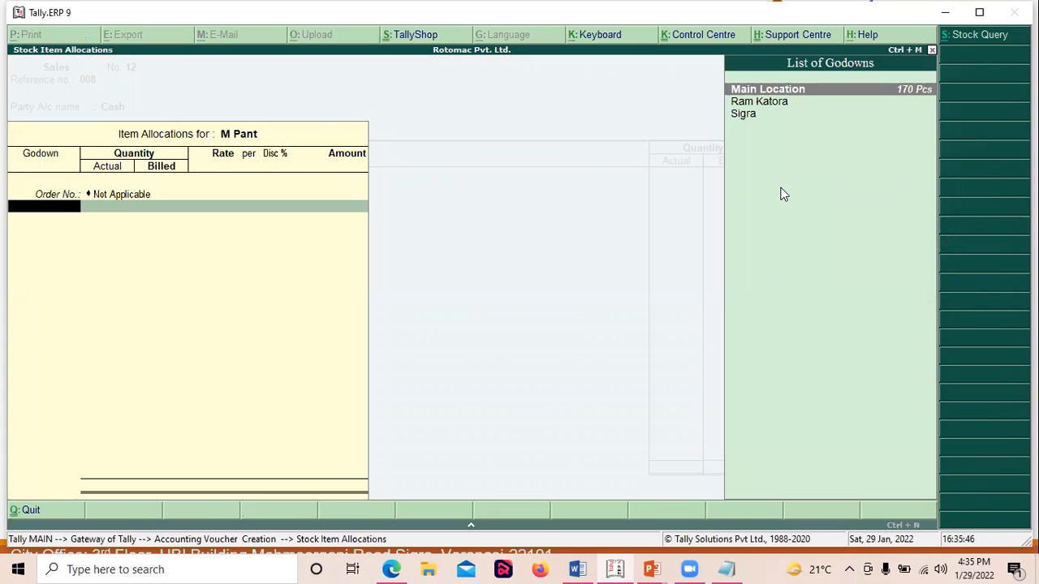
key(Return)
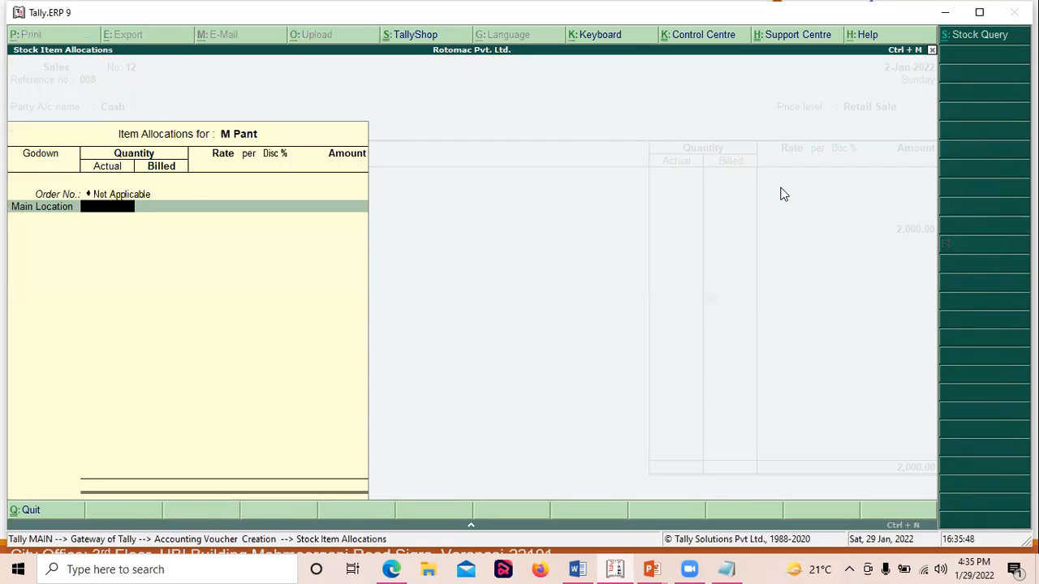
- Allocate 3 Pcs of M Pant at a rate of 500 per Pcs without discount and end the item's allocation
text(3)
key(Return)
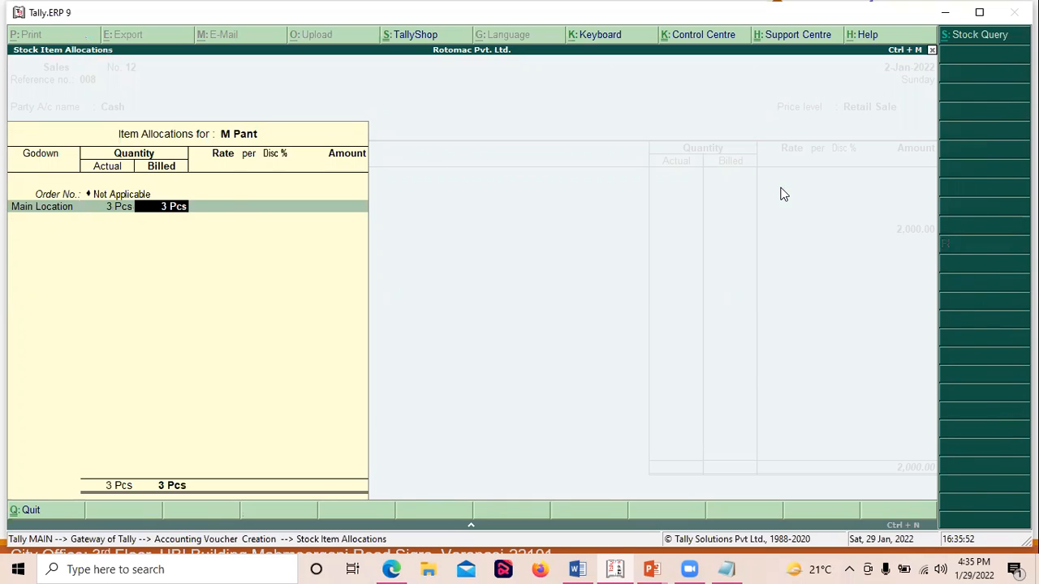
key(Return)
text(500)
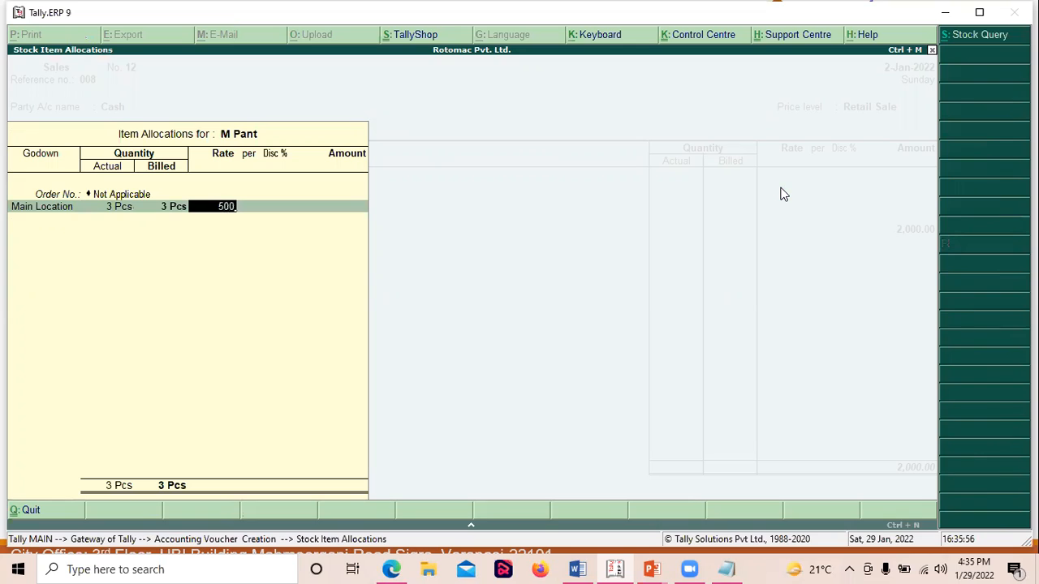
key(Return)
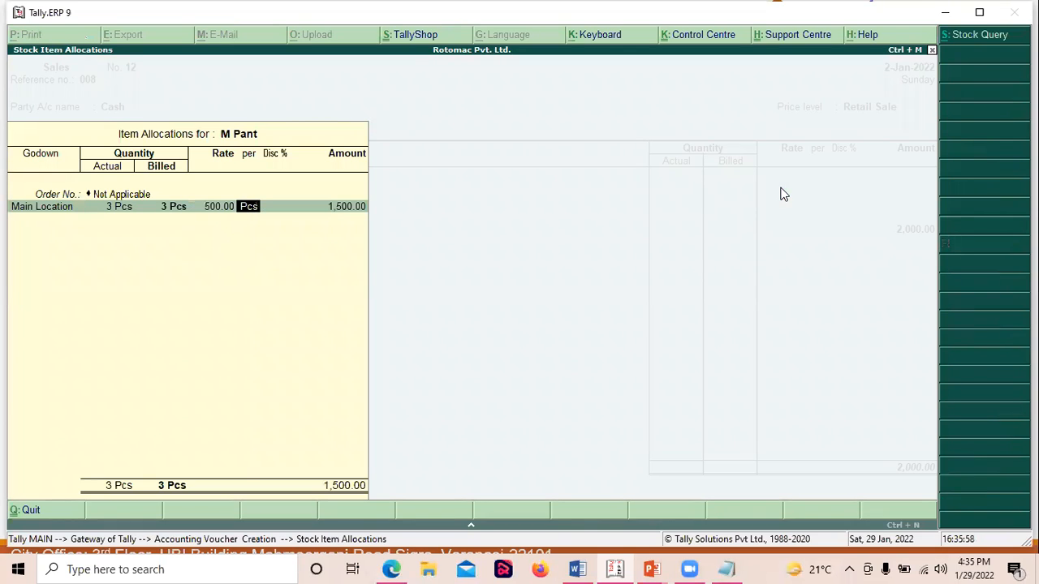
key(Return)
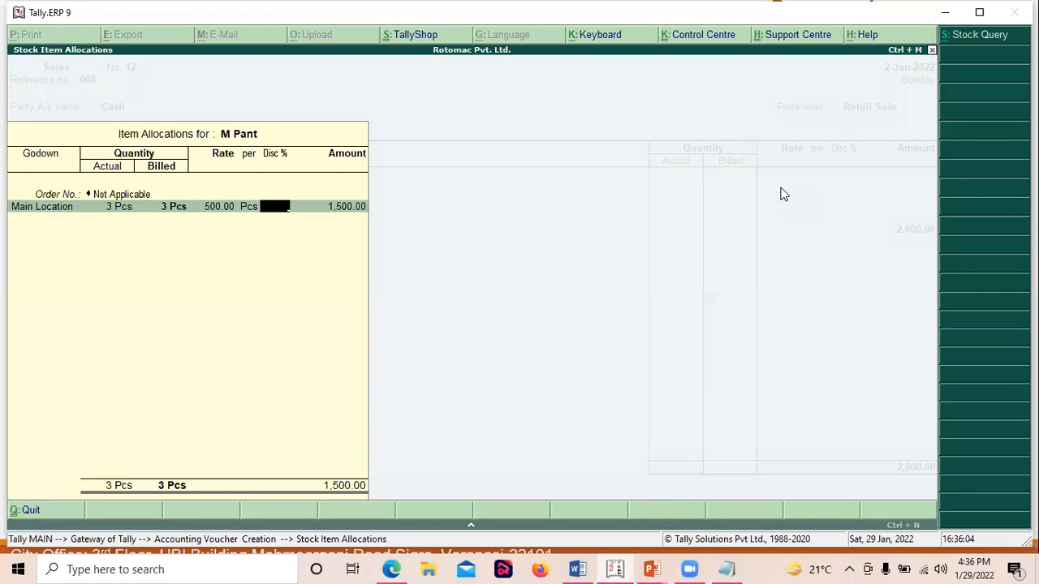
key(Return)
key(Return)
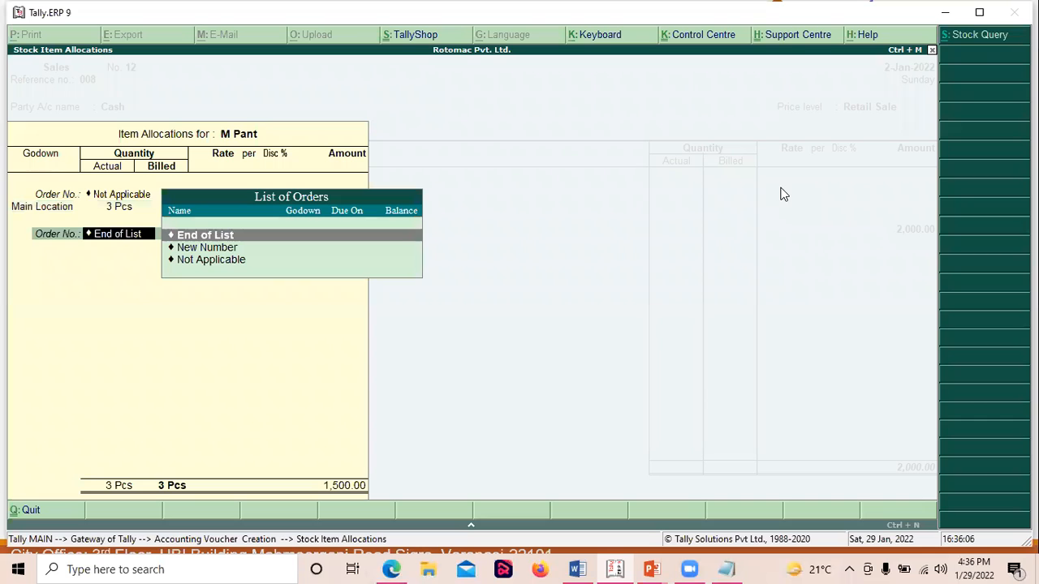
key(Return)
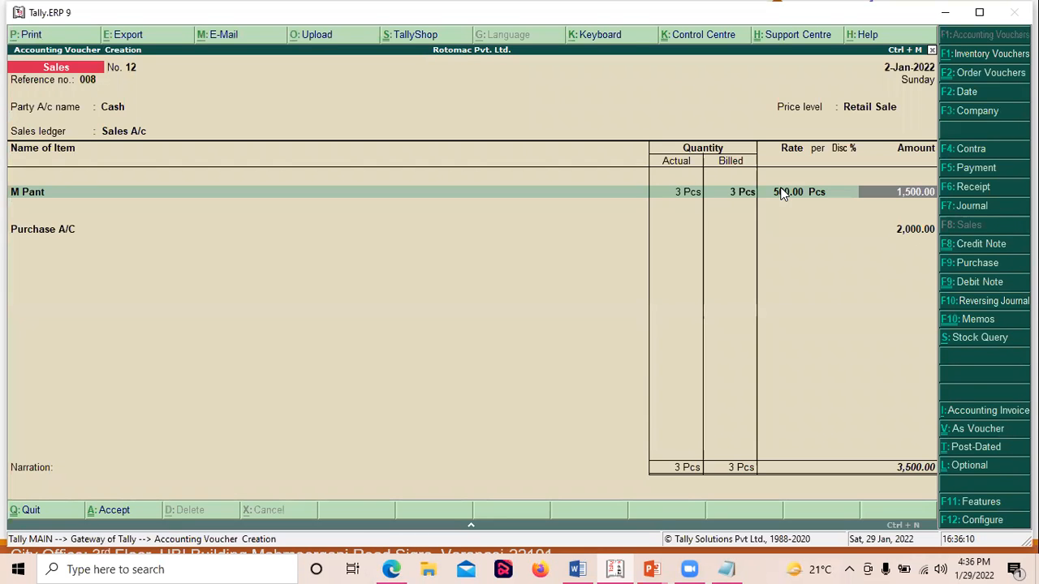
key(Return)
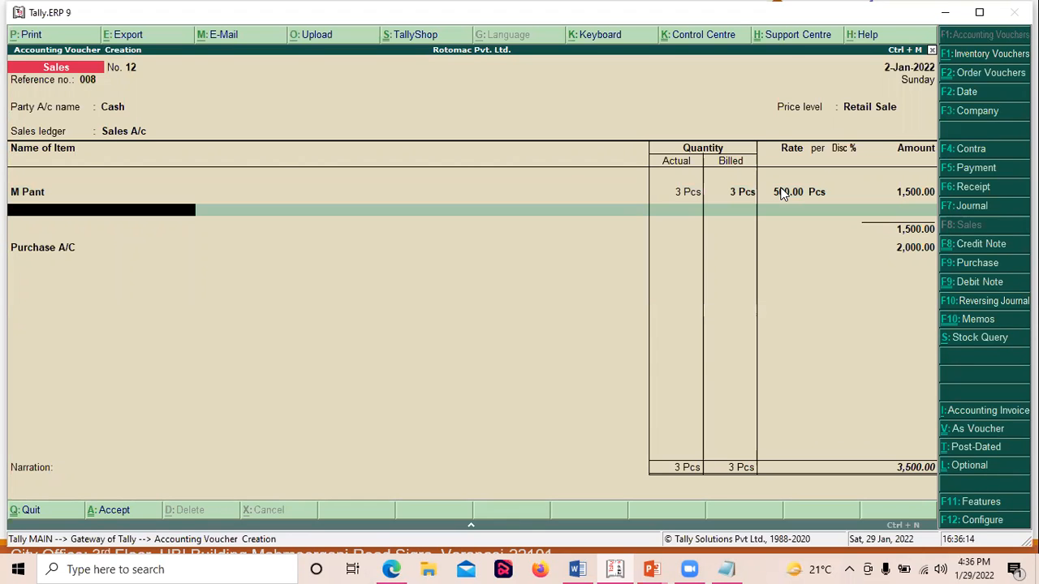
- Reopen M Pant's item allocation and try a 20% discount on the Main Location line
key(BackSpace)
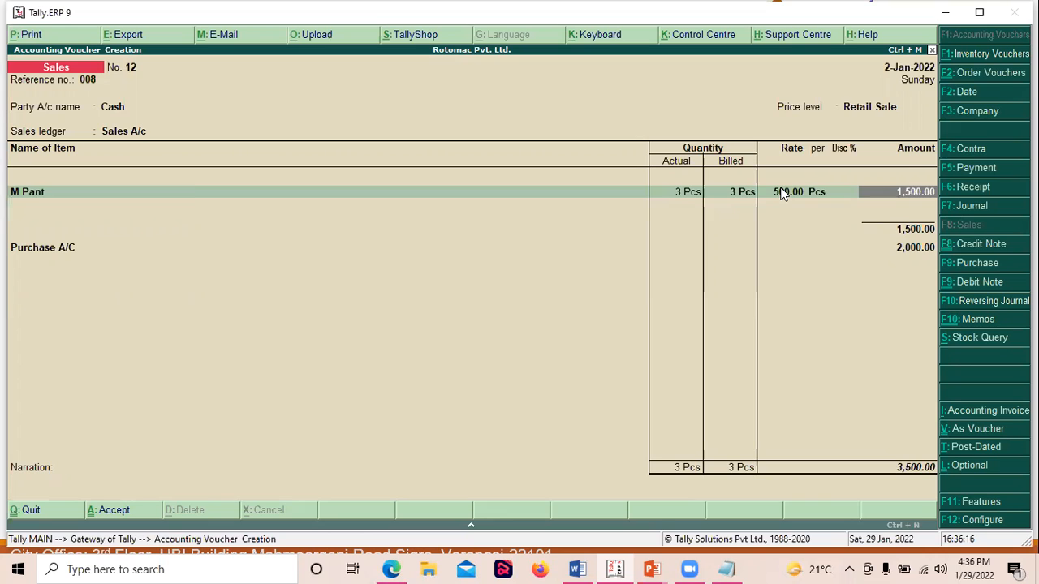
key(BackSpace)
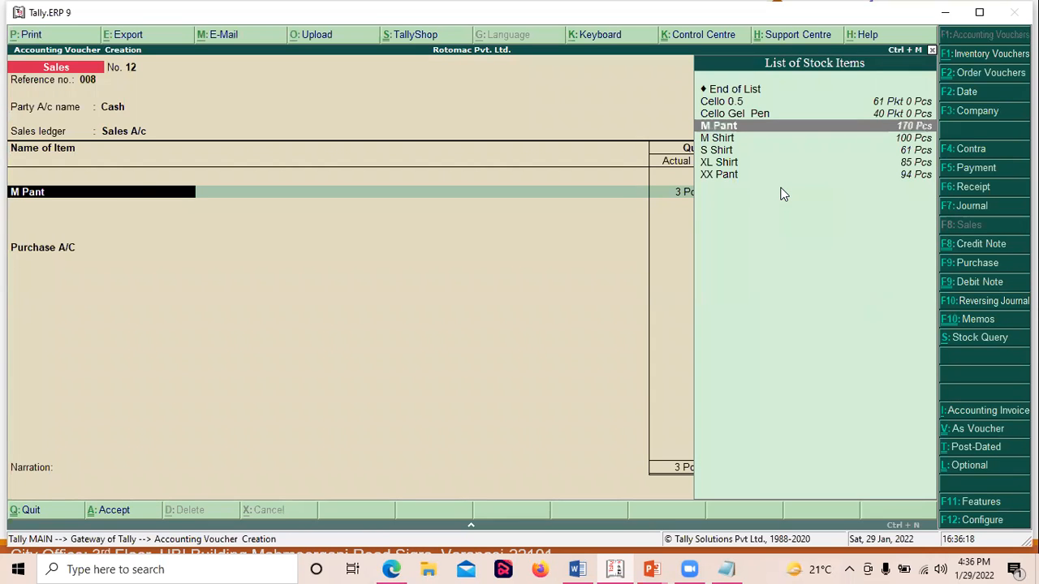
key(Return)
key(Return)
key(Return)
key(Return)
key(Return)
key(Return)
key(Return)
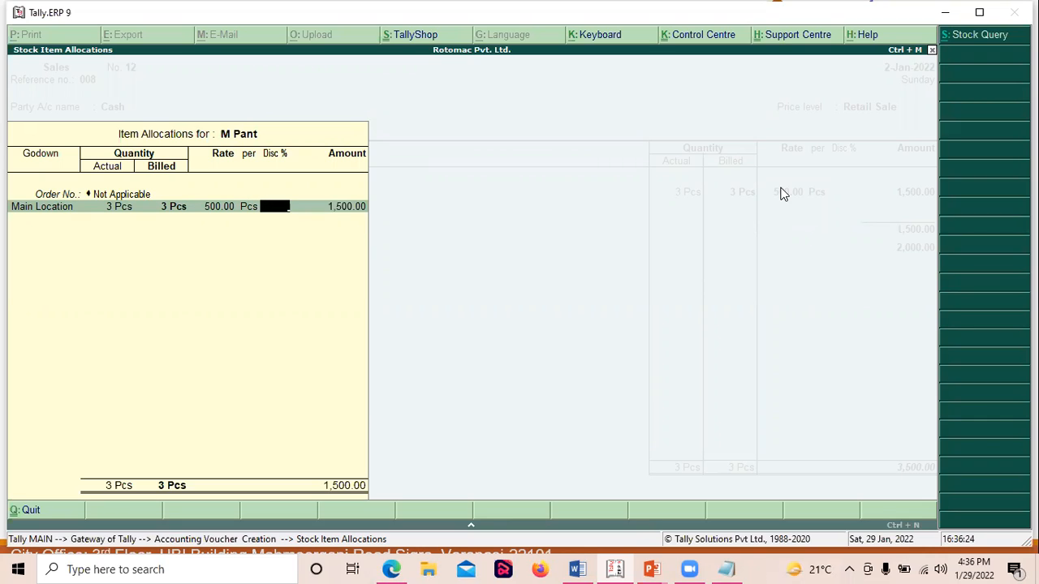
text(20)
key(Return)
key(BackSpace)
key(BackSpace)
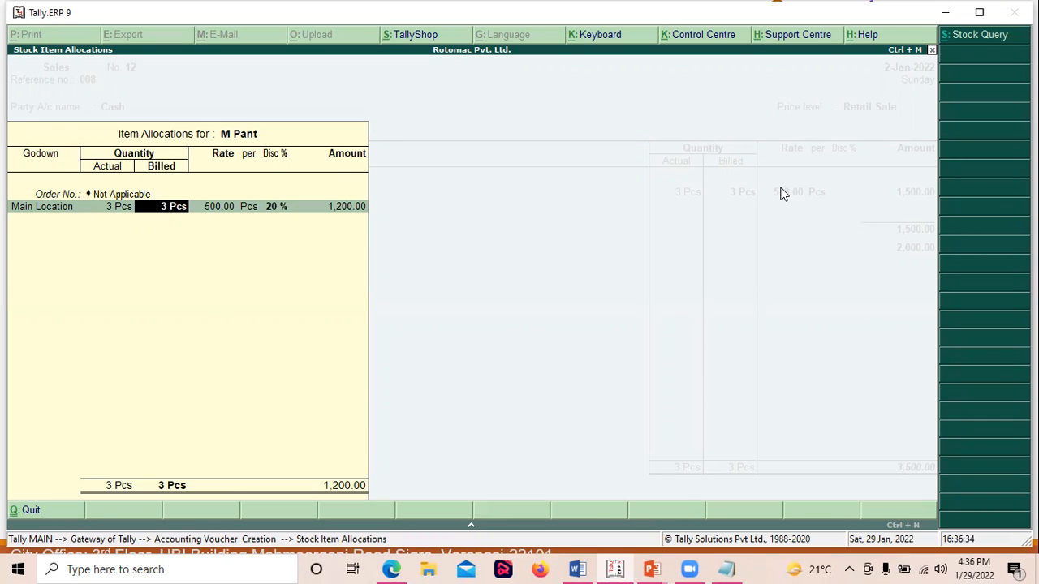
- Set the discount on M Pant's Main Location line to 4%
key(Return)
key(Return)
key(Return)
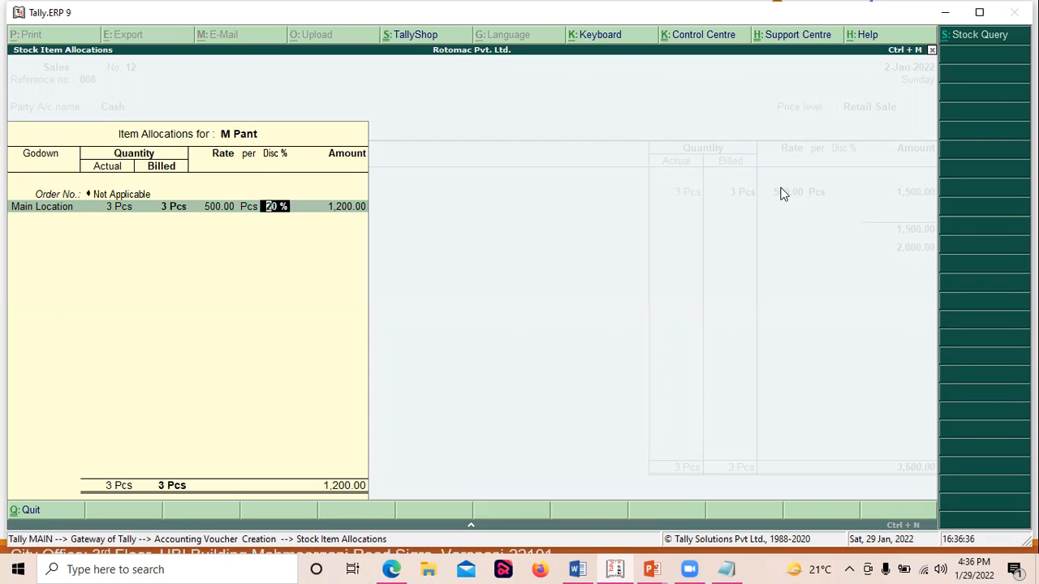
text(4)
key(Return)
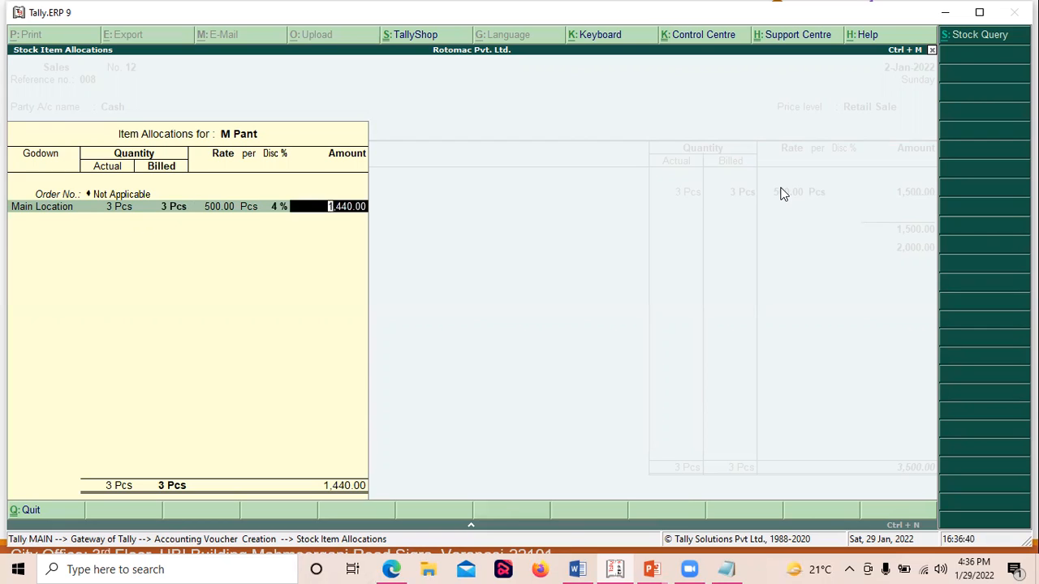
- Clear the discount from M Pant's Main Location line and close the item allocation
key(BackSpace)
key(BackSpace)
key(Return)
key(Return)
key(Return)
key(Return)
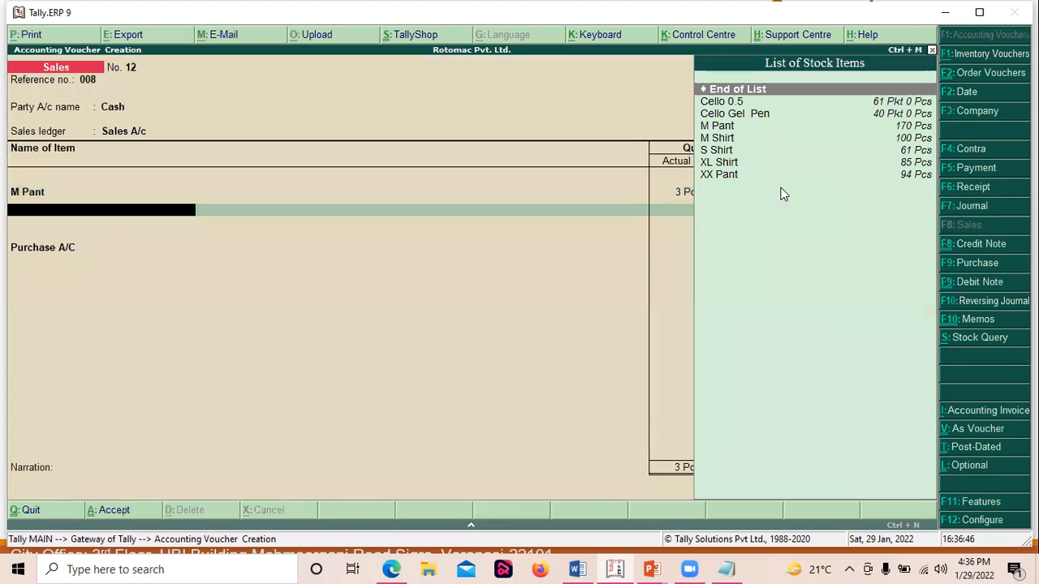
- End the item and ledger entries without the Purchase A/C line, save the sales voucher and return to the Gateway of Tally
key(Return)
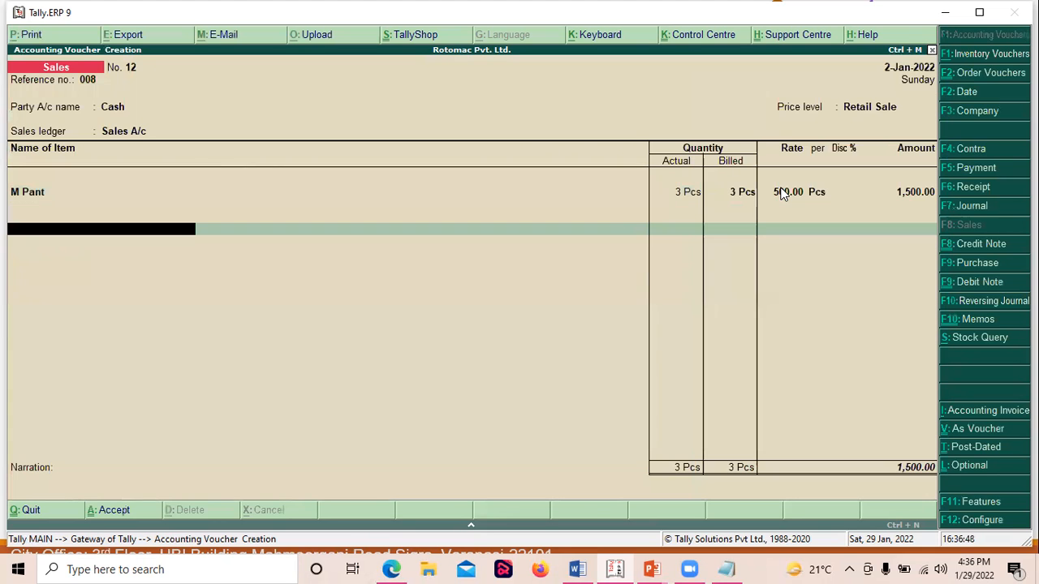
key(Return)
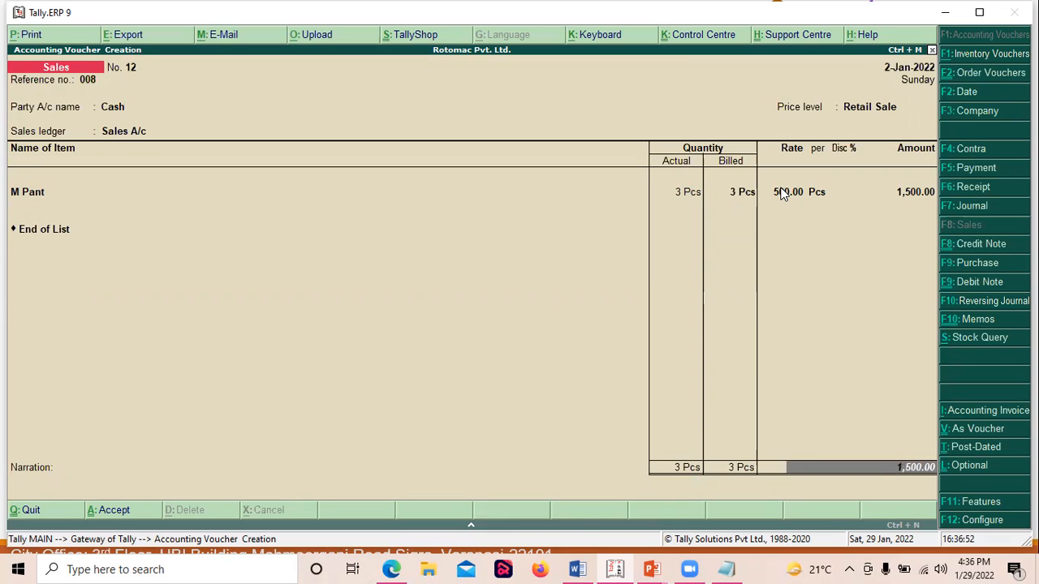
key(Return)
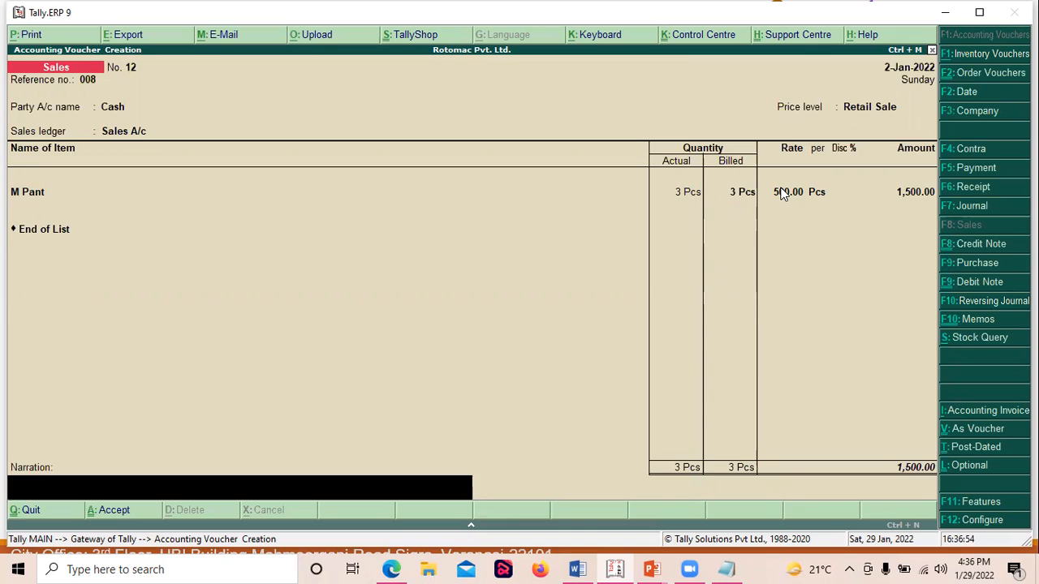
key(Return)
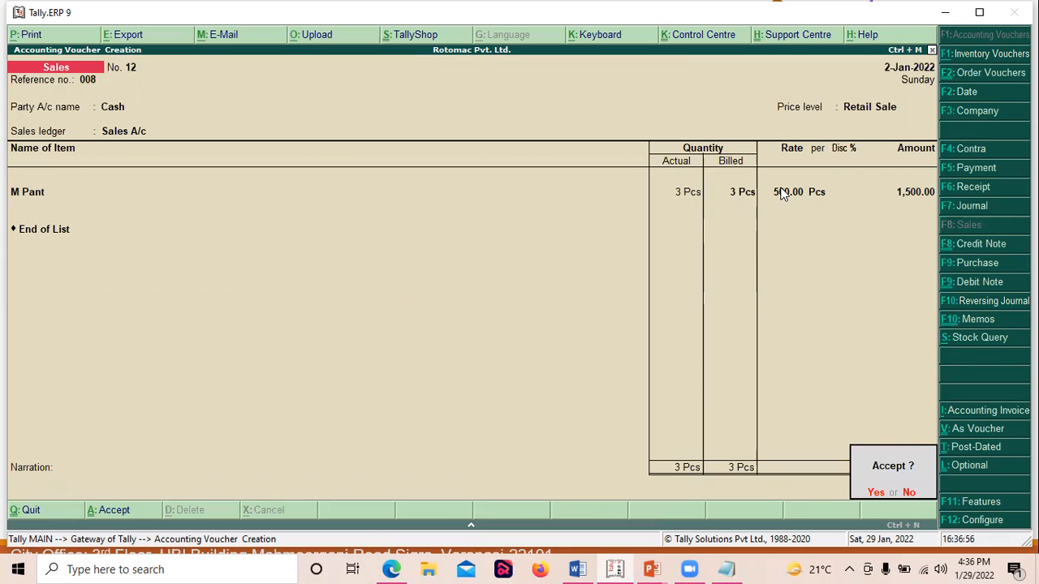
key(Return)
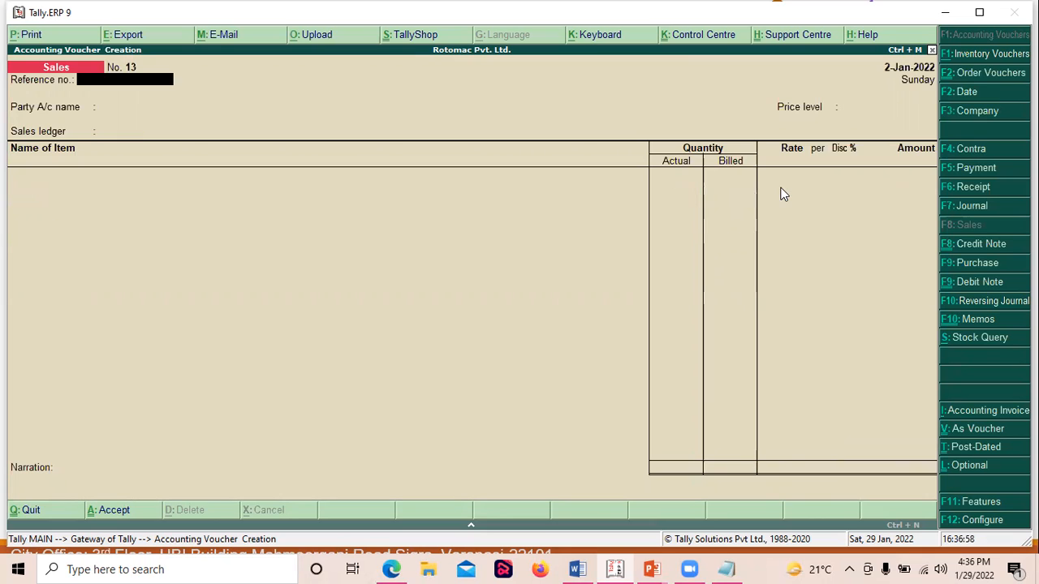
key(Escape)
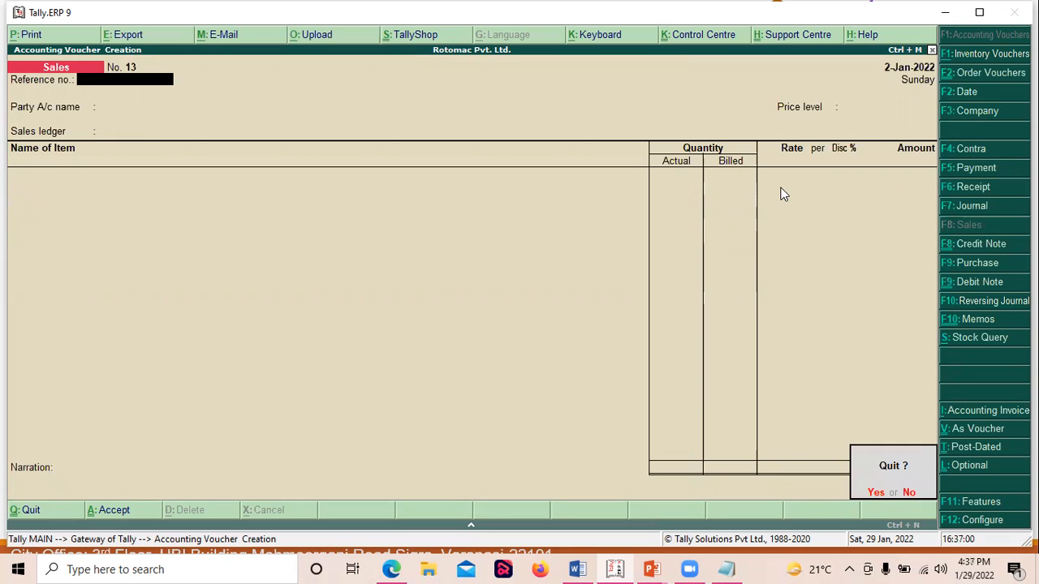
key(Return)
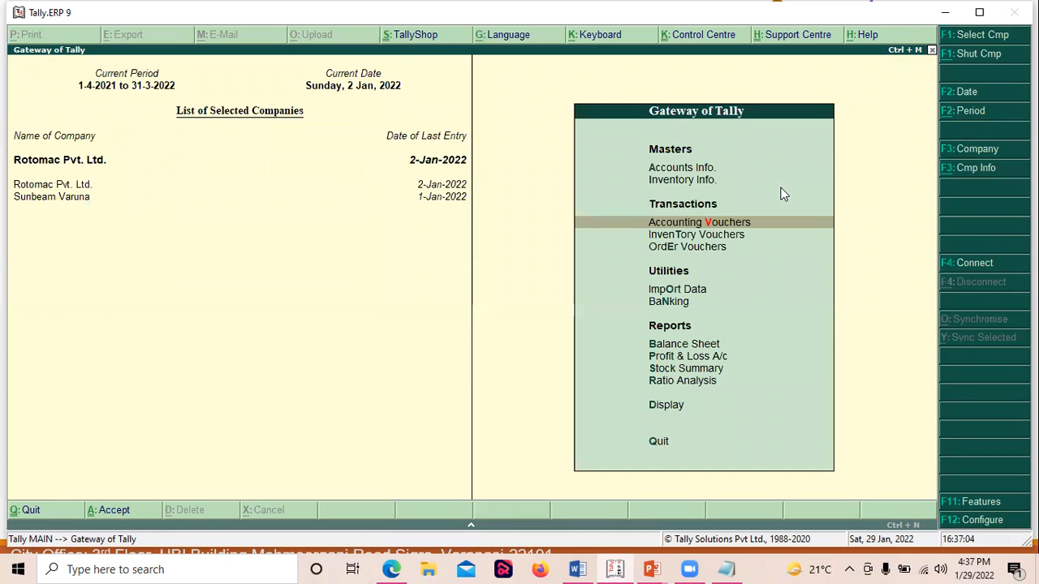
key(d)
key(a)
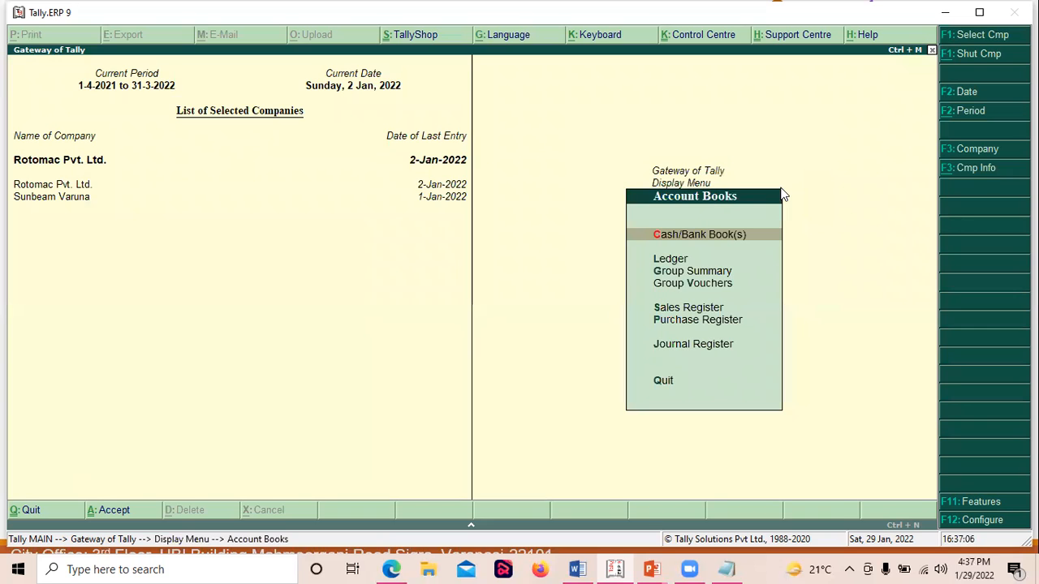
key(Escape)
key(Escape)
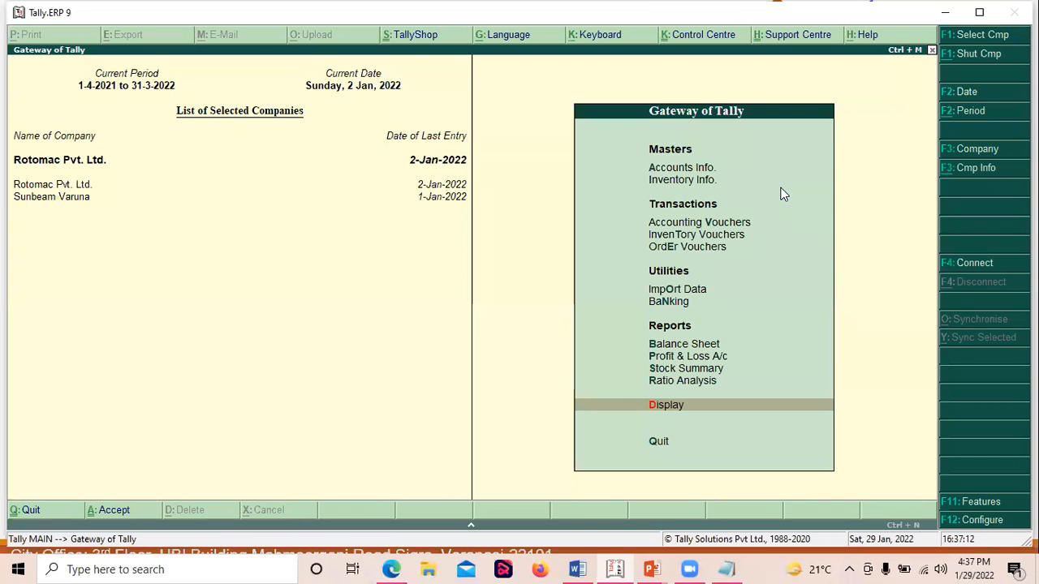
- Open the Sales Register from the account books and list January's sales vouchers
key(Return)
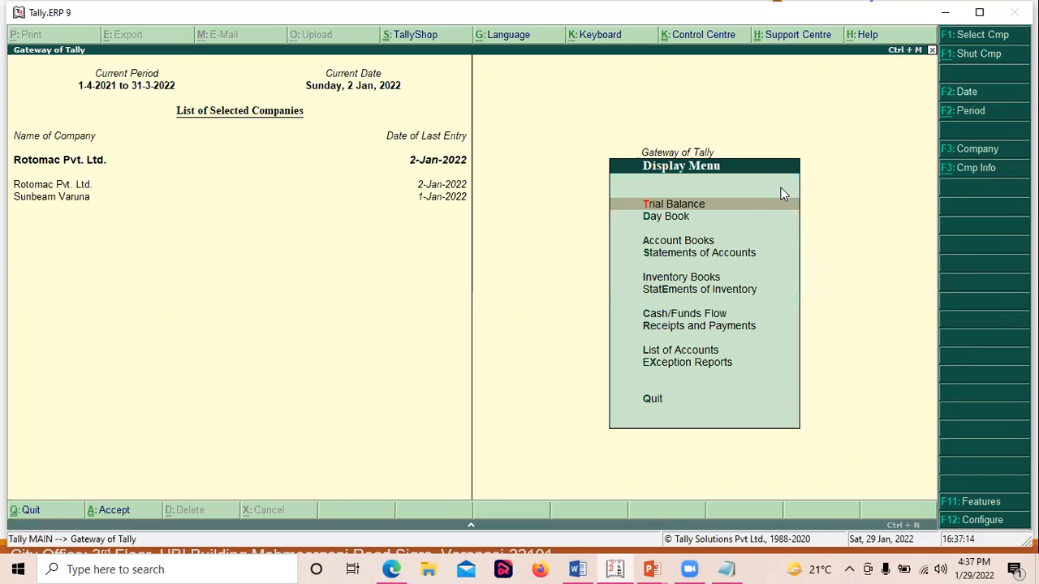
key(Down)
key(Down)
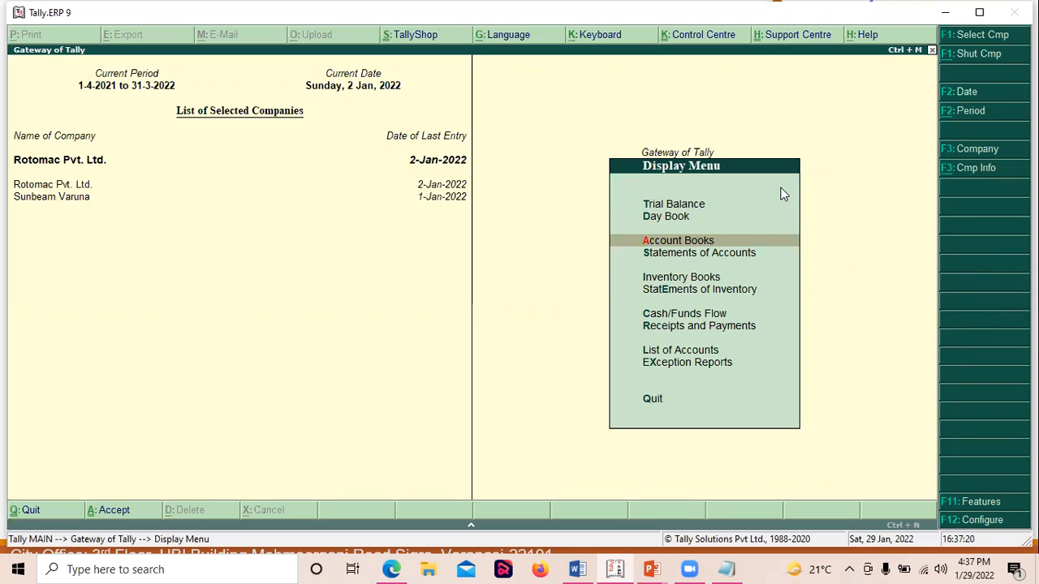
key(Return)
key(Down)
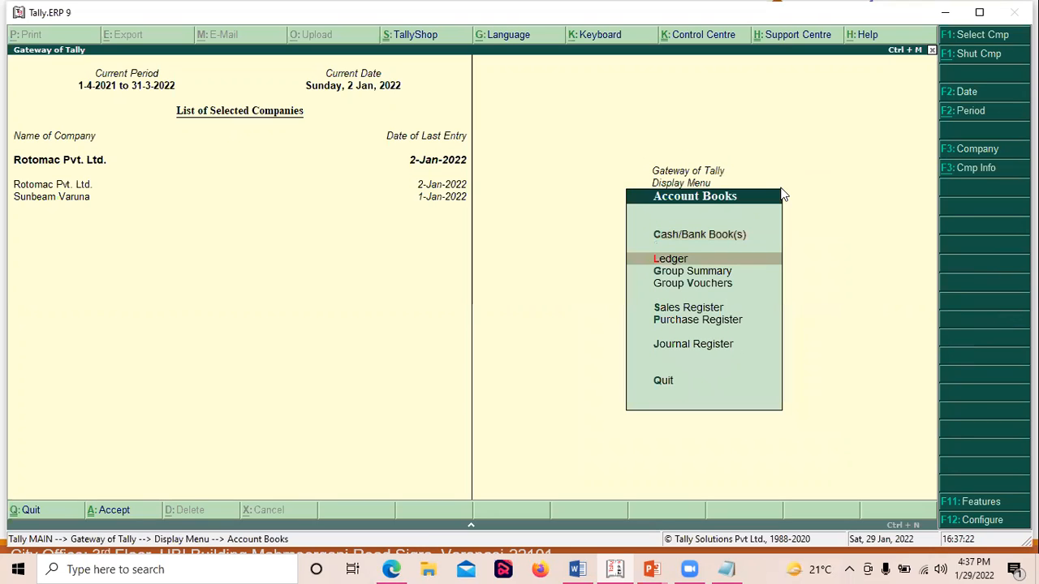
key(Down)
key(Down)
key(Down)
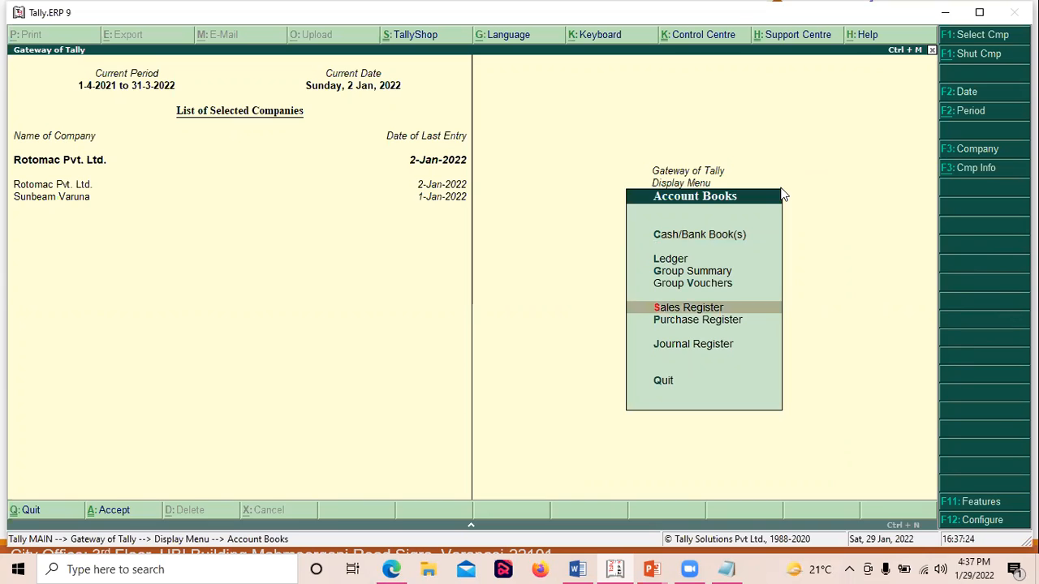
key(Return)
key(Return)
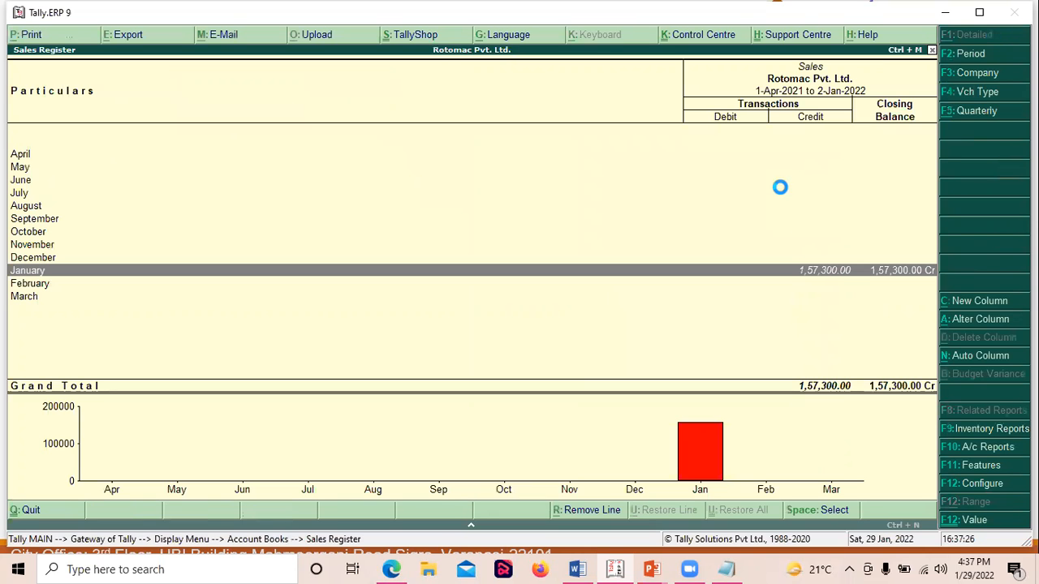
key(Down)
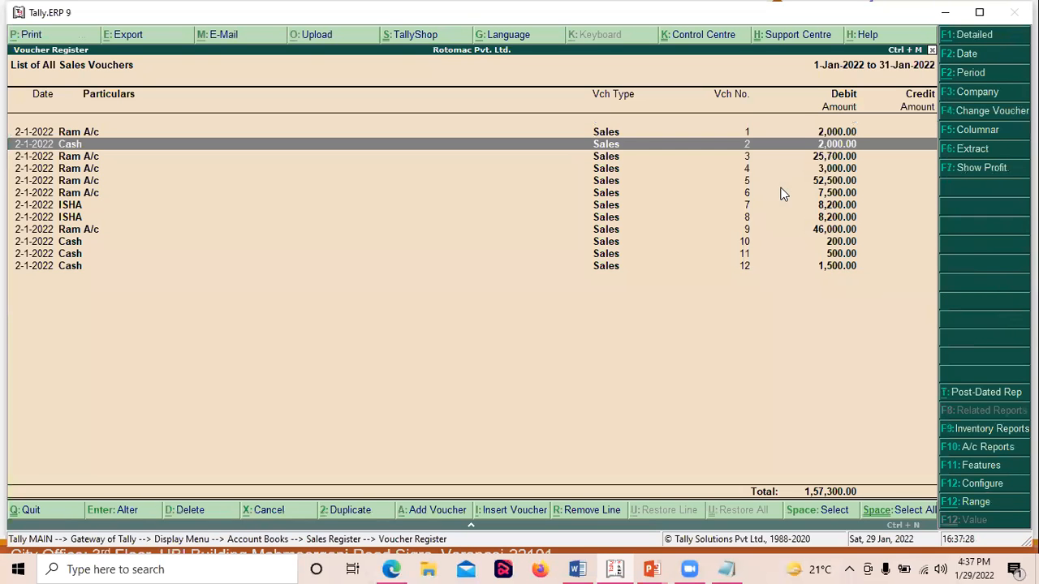
- Open sales voucher No. 12 from the January voucher register for alteration
key(Down)
key(Down)
key(Down)
key(Down)
key(Down)
key(Down)
key(Down)
key(Down)
key(Down)
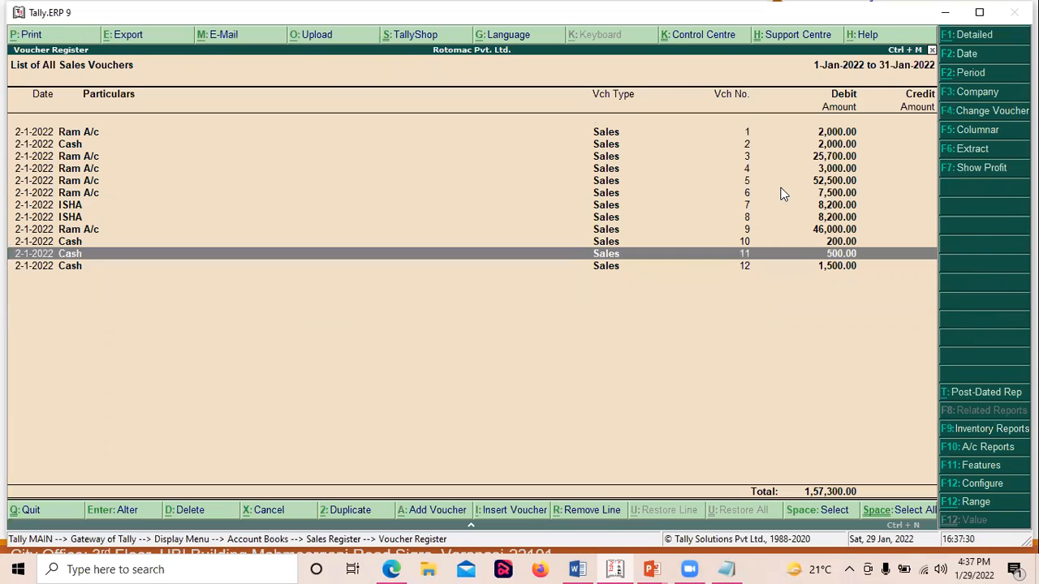
key(Down)
key(Return)
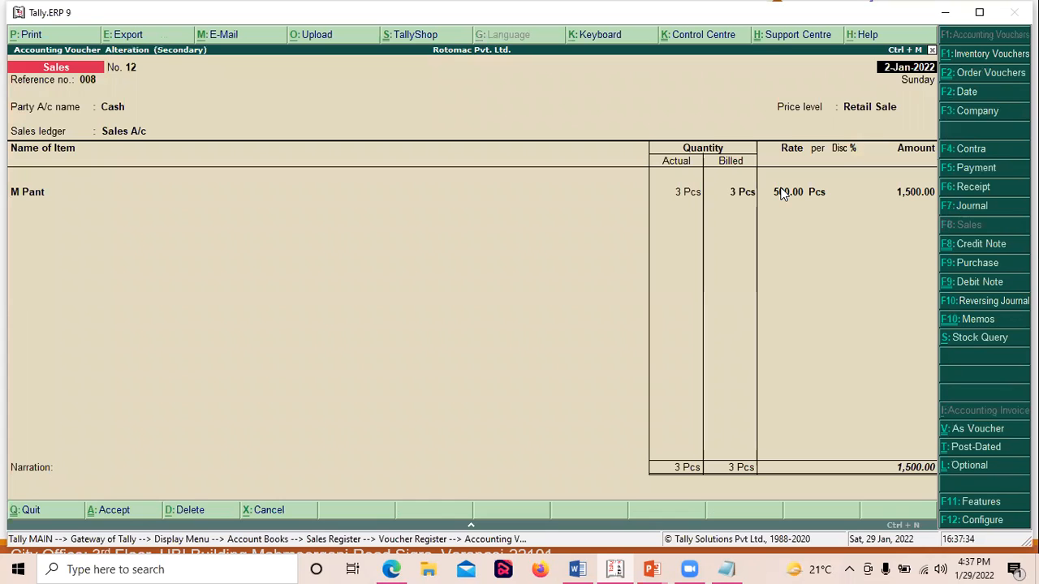
- Keep voucher No. 12's header details and open the M Pant item allocation at its Main Location line
key(Return)
key(Return)
key(Return)
key(Return)
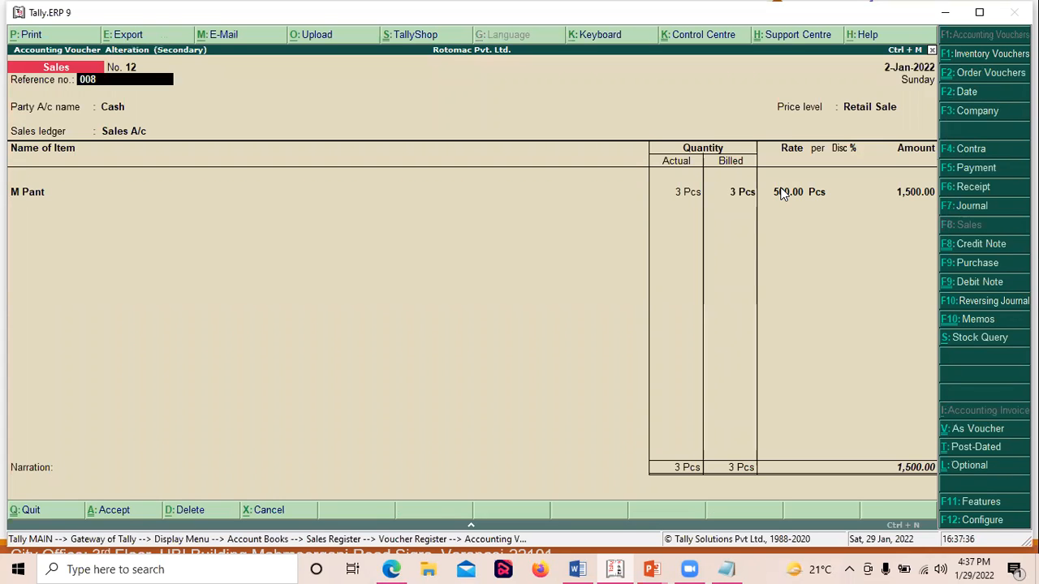
key(Return)
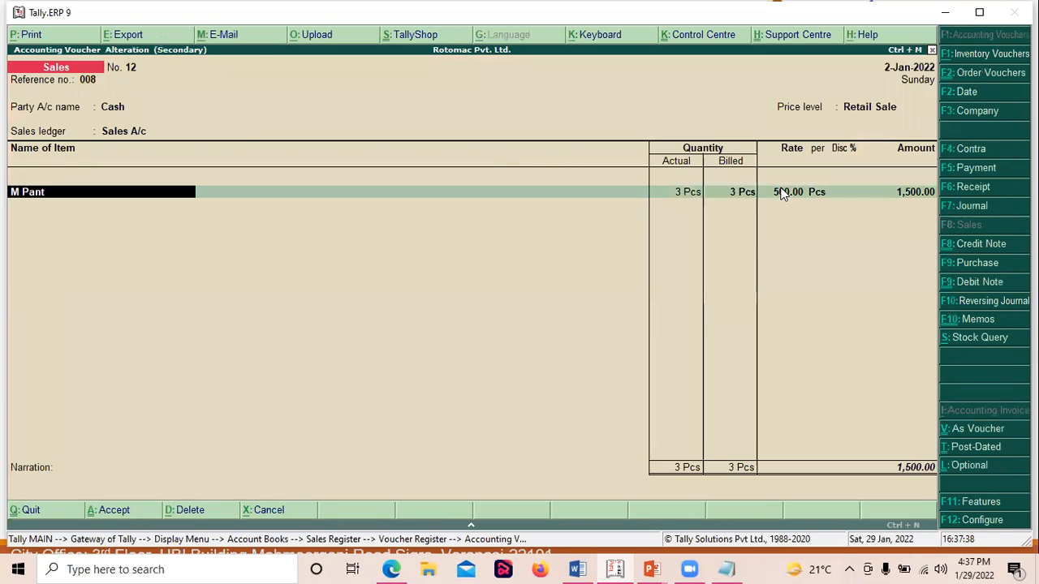
key(Return)
key(Return)
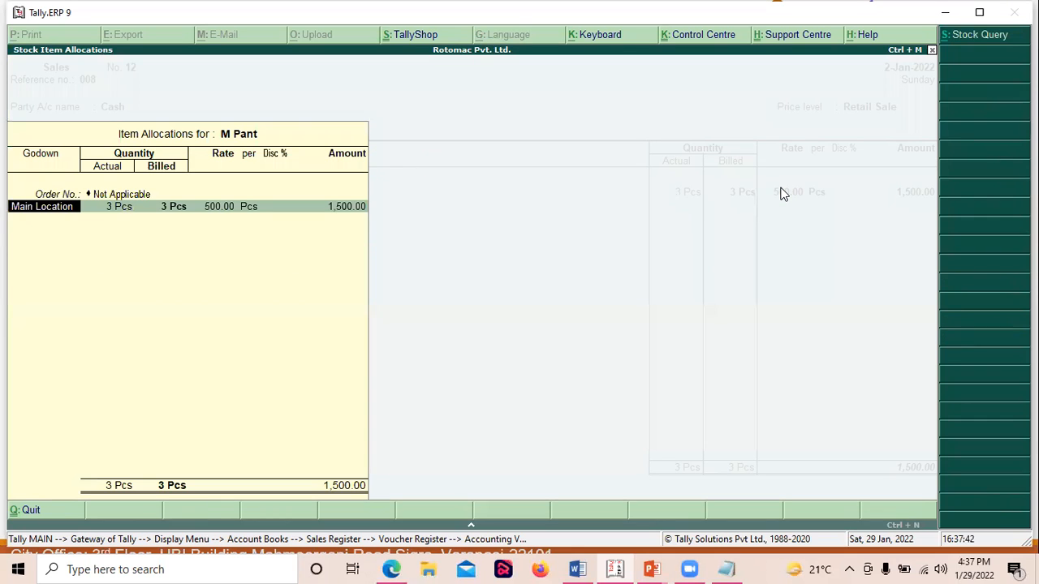
- Set the discount on M Pant's Main Location line to 2%, keeping its quantity and rate
key(Return)
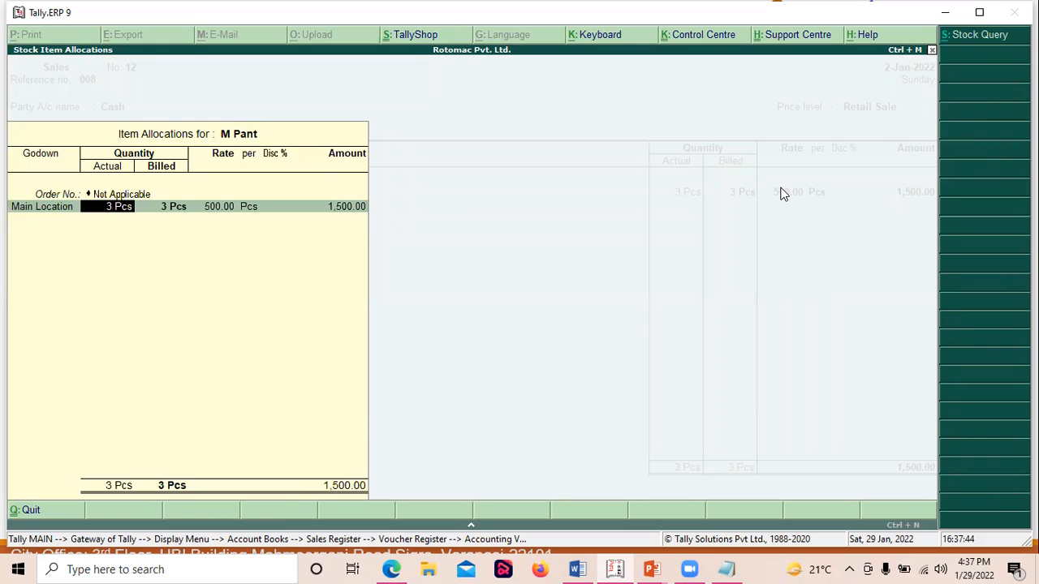
key(Return)
key(Return)
key(Return)
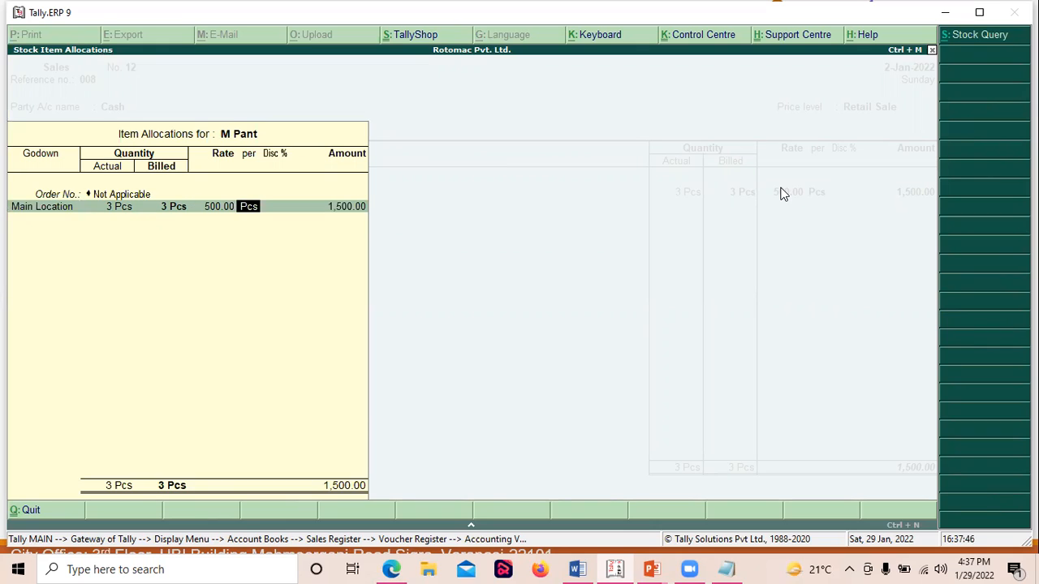
key(Return)
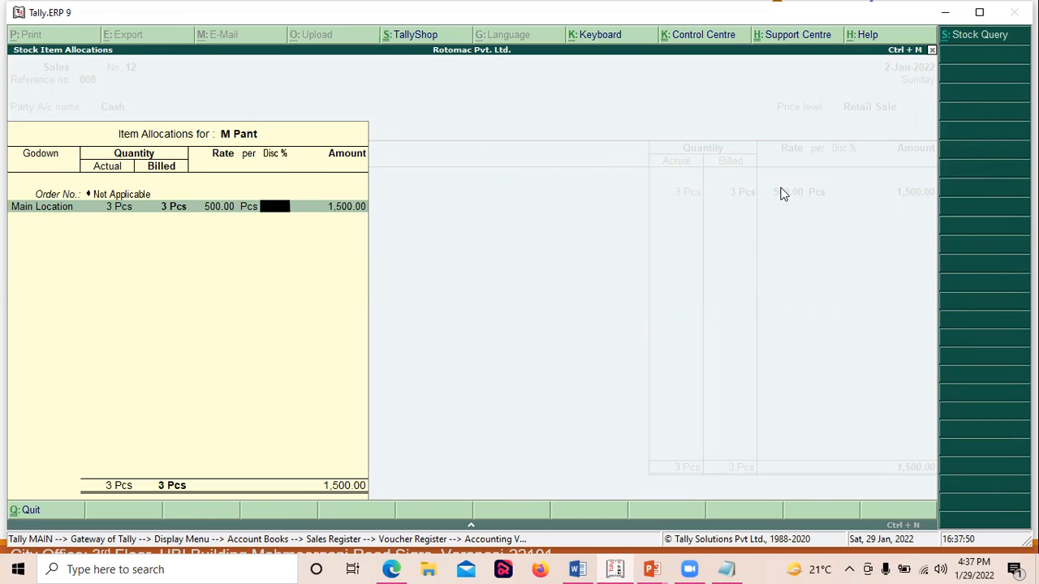
text(2)
key(Return)
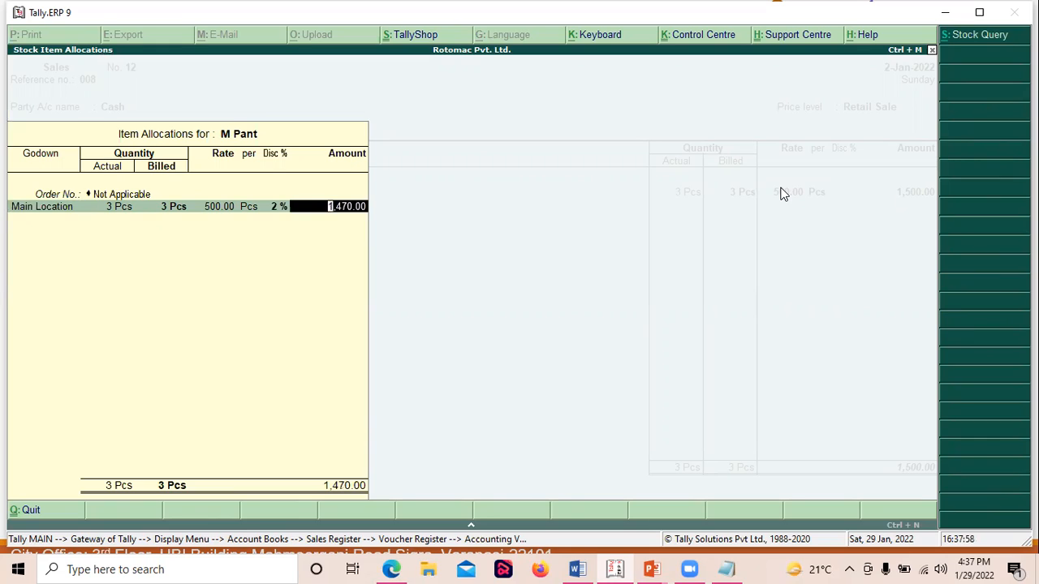
- Close the M Pant allocation, end the entries and save the altered sales voucher
key(Return)
key(Return)
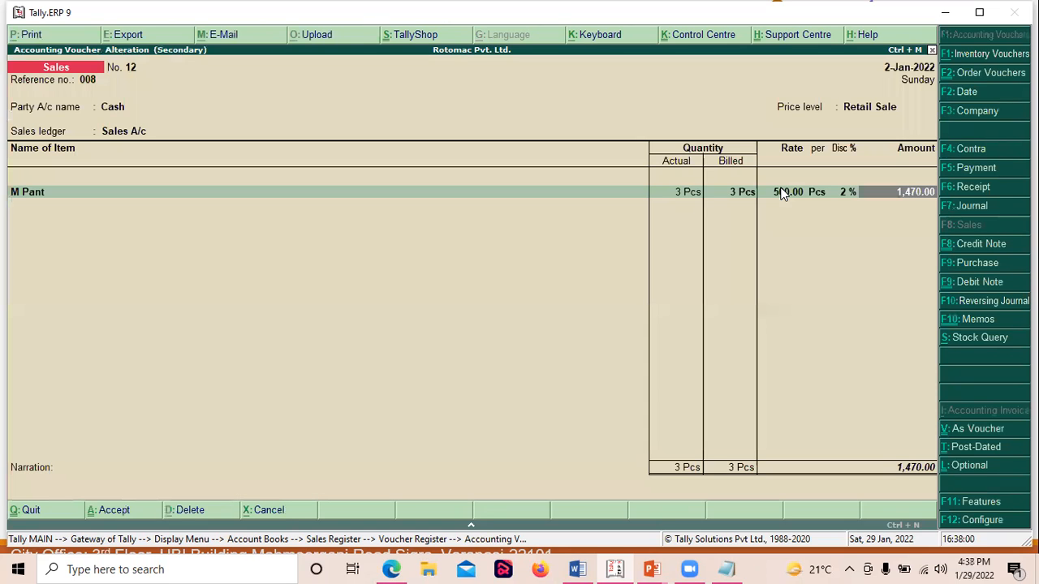
key(Return)
key(Return)
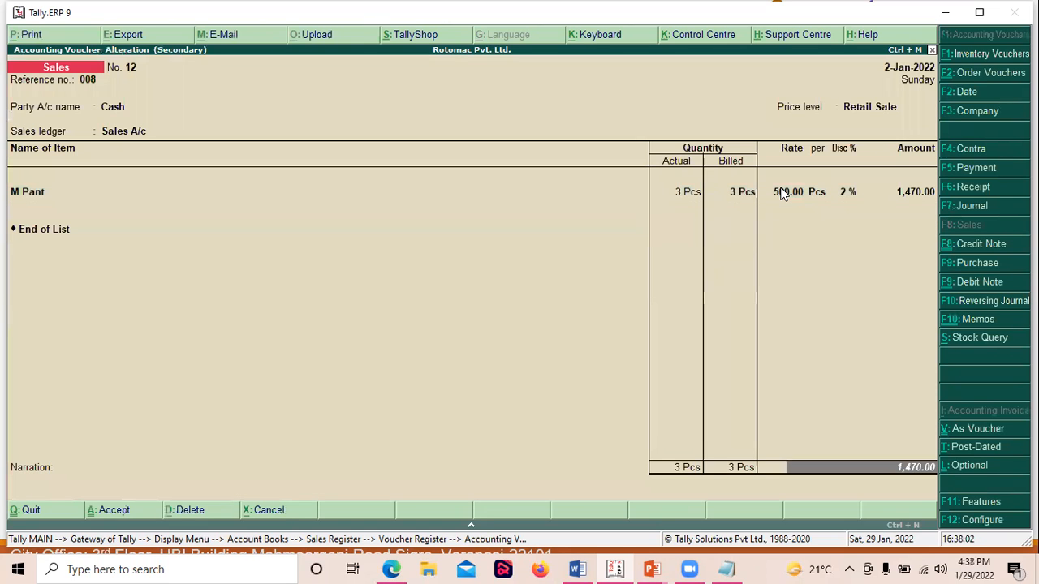
key(Return)
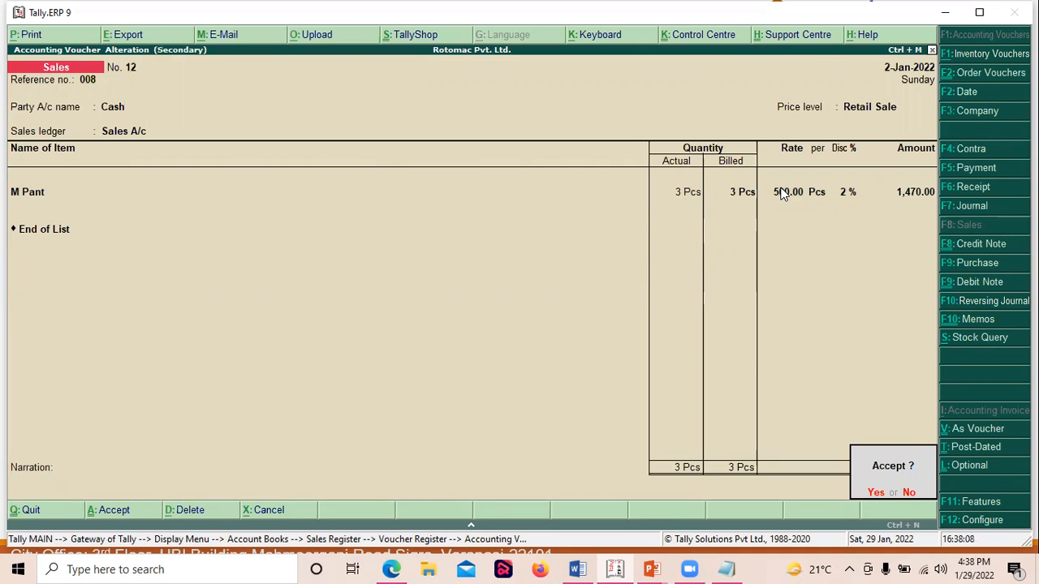
key(y)
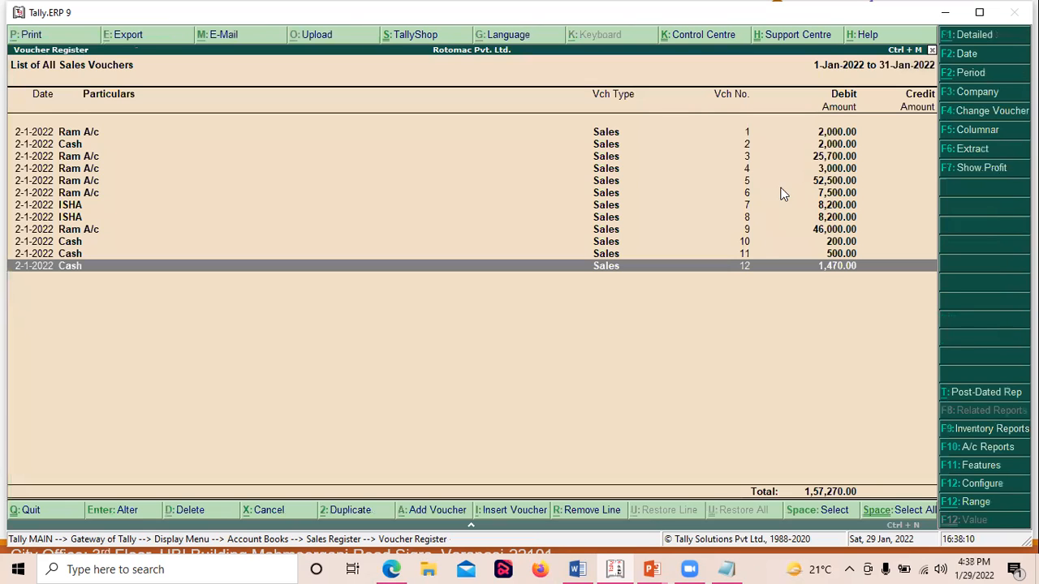
- Return to the Gateway of Tally and start a new sales voucher in Accounting Vouchers
key(Escape)
key(Escape)
key(Escape)
key(Escape)
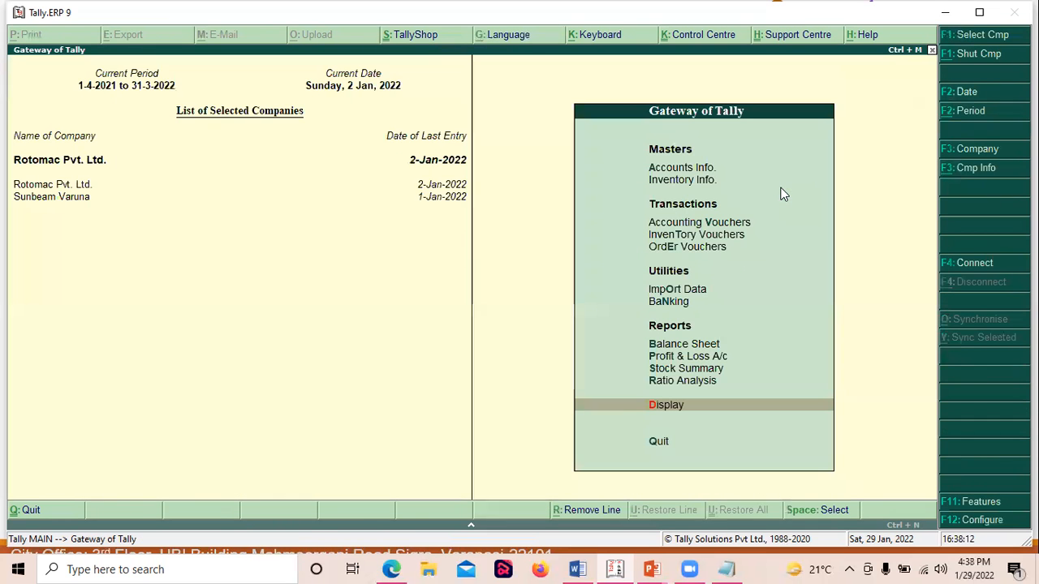
key(Up)
key(Up)
key(Up)
key(Up)
key(Up)
key(Up)
key(Up)
key(Up)
key(Up)
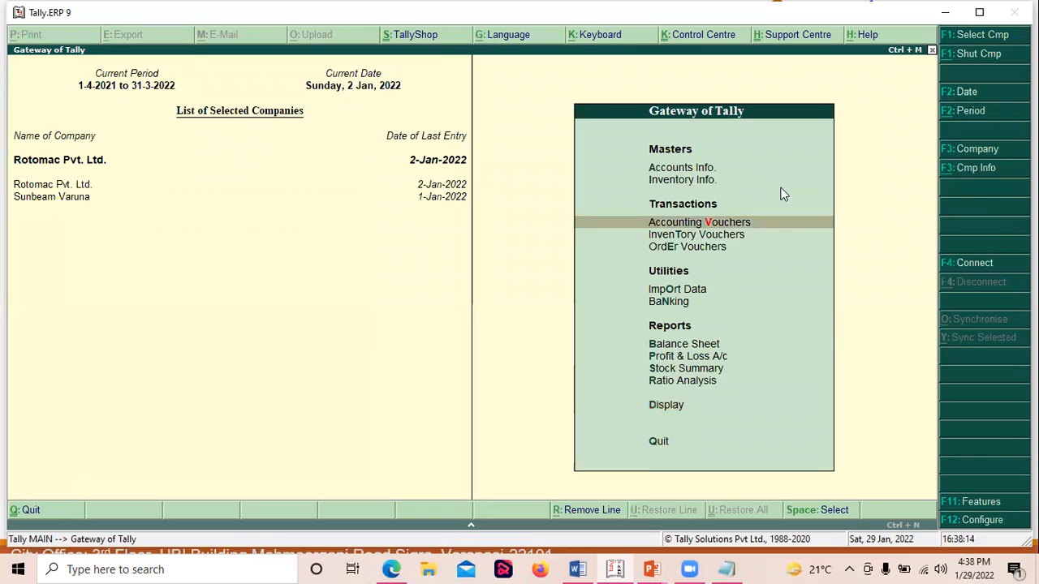
key(Return)
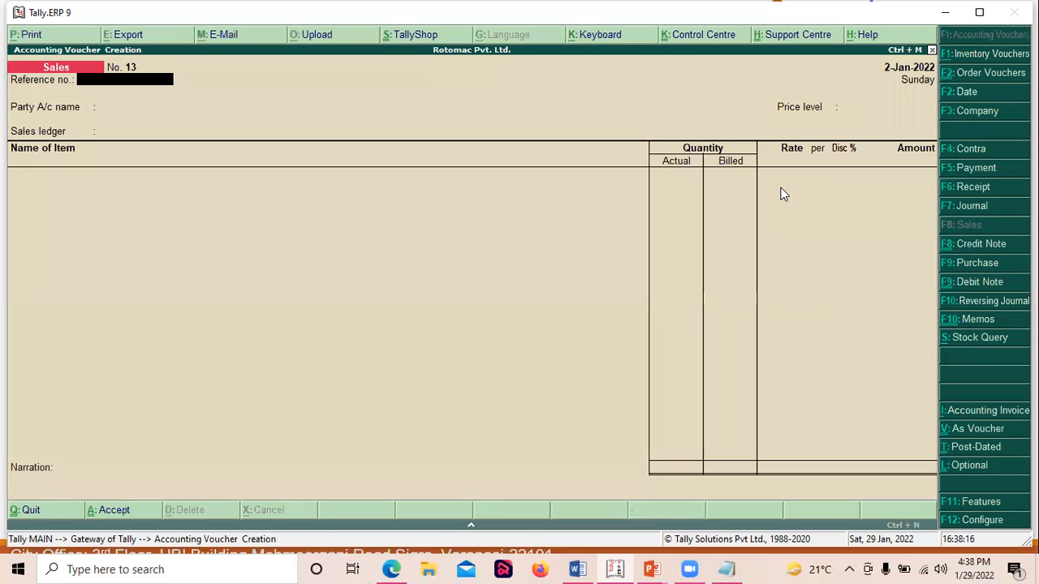
- Enter reference number 000998 and choose the customer's ledger as the party account
text(000998)
key(Return)
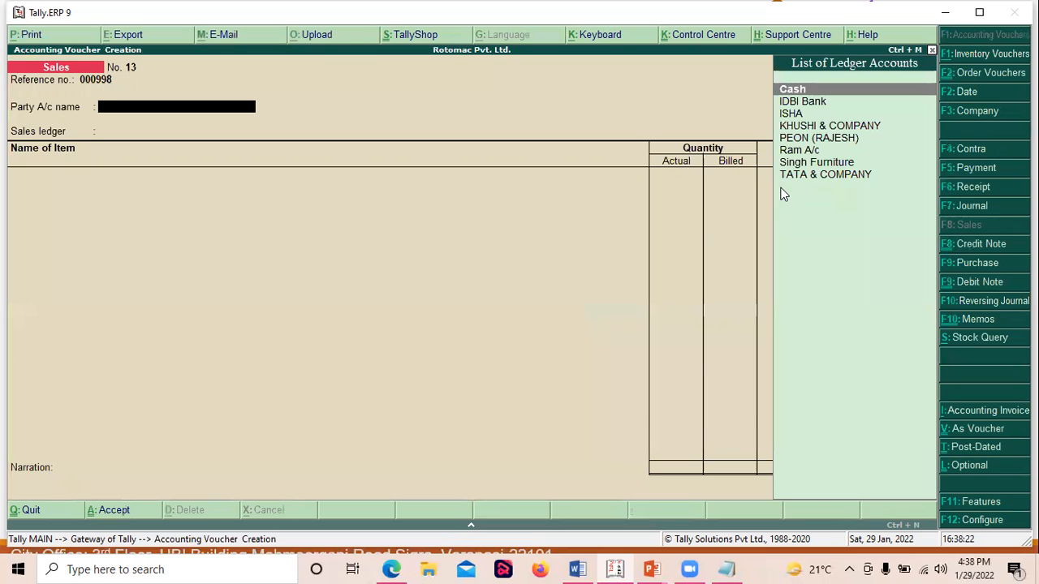
key(Down)
key(Down)
key(Down)
key(Down)
key(Down)
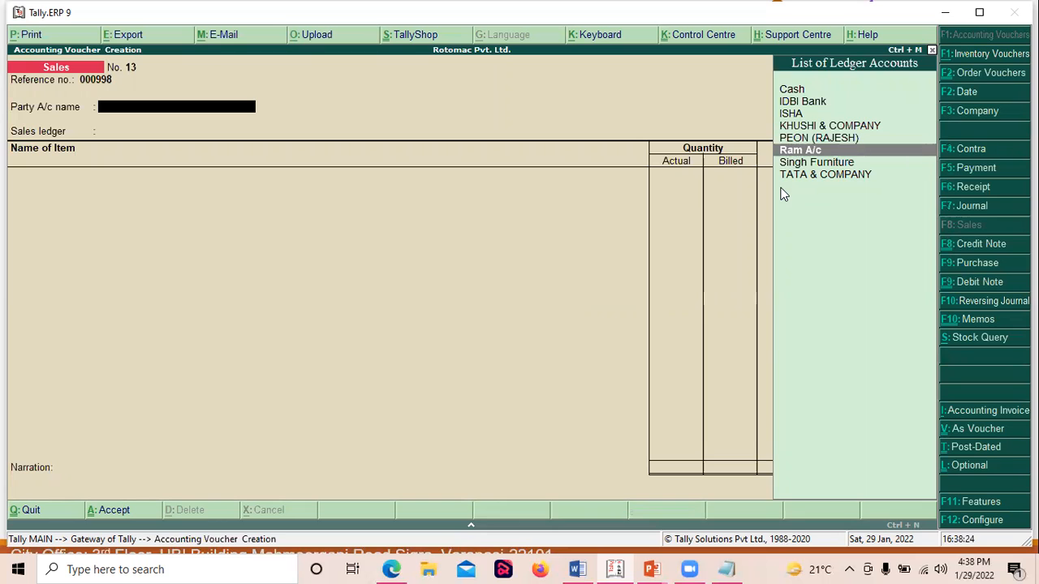
key(Return)
- Set the voucher's price level to Whole Sale and its sales ledger to Sales A/c
key(Down)
key(Down)
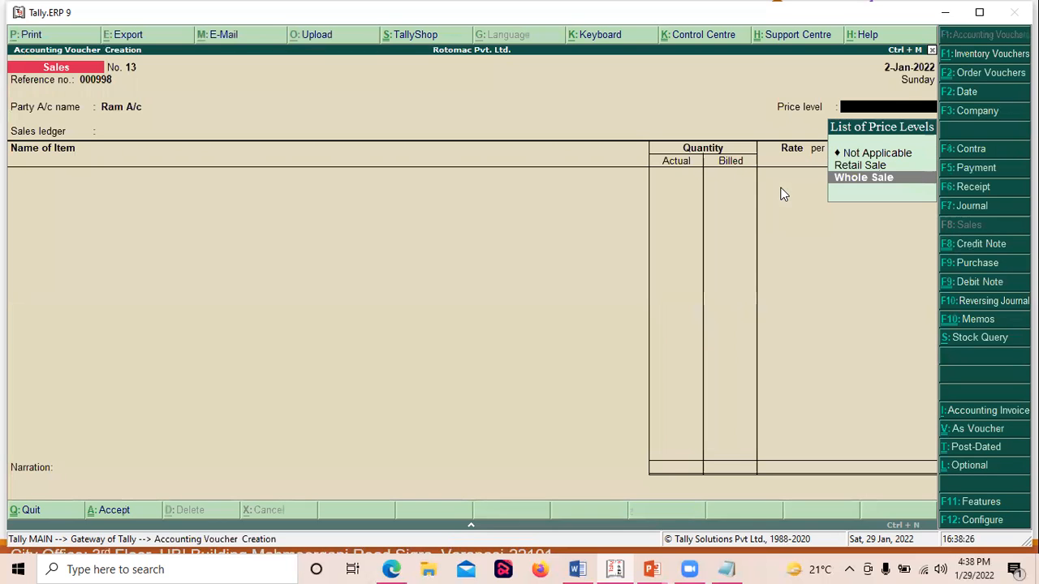
key(Return)
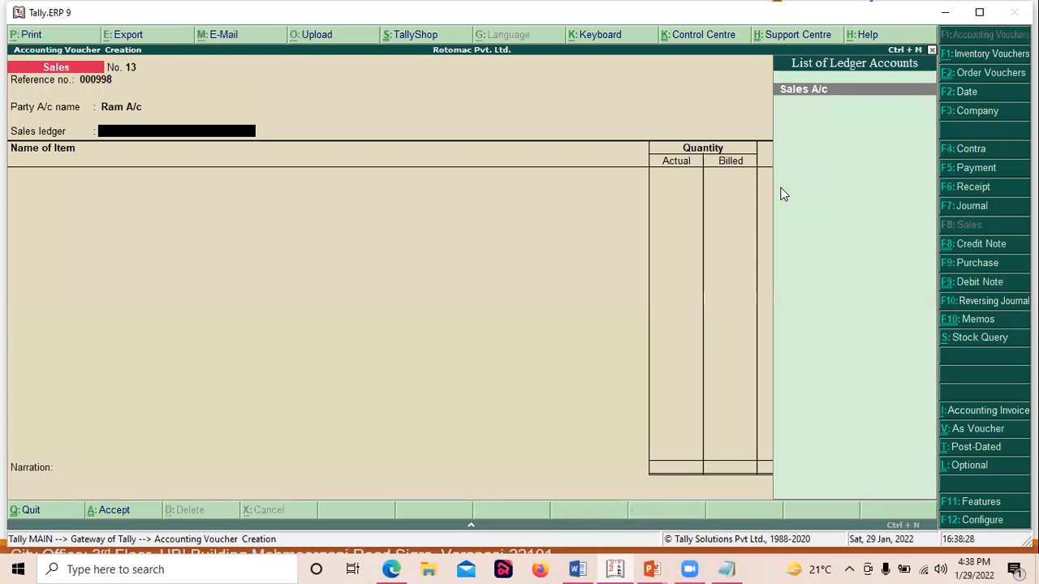
key(Return)
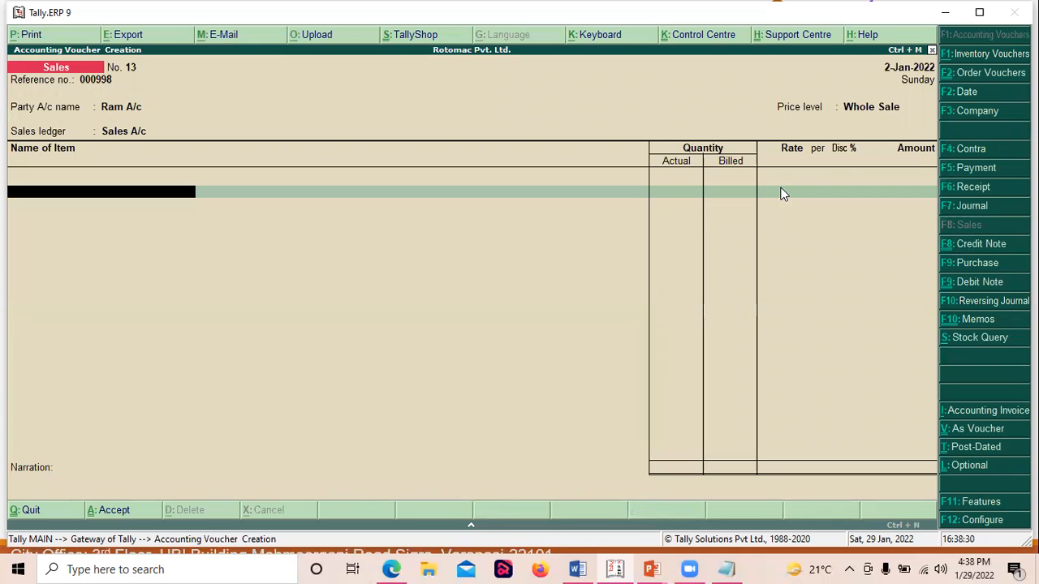
- Add M Pant as the stock item, with order number Not Applicable and the Main Location godown
key(space)
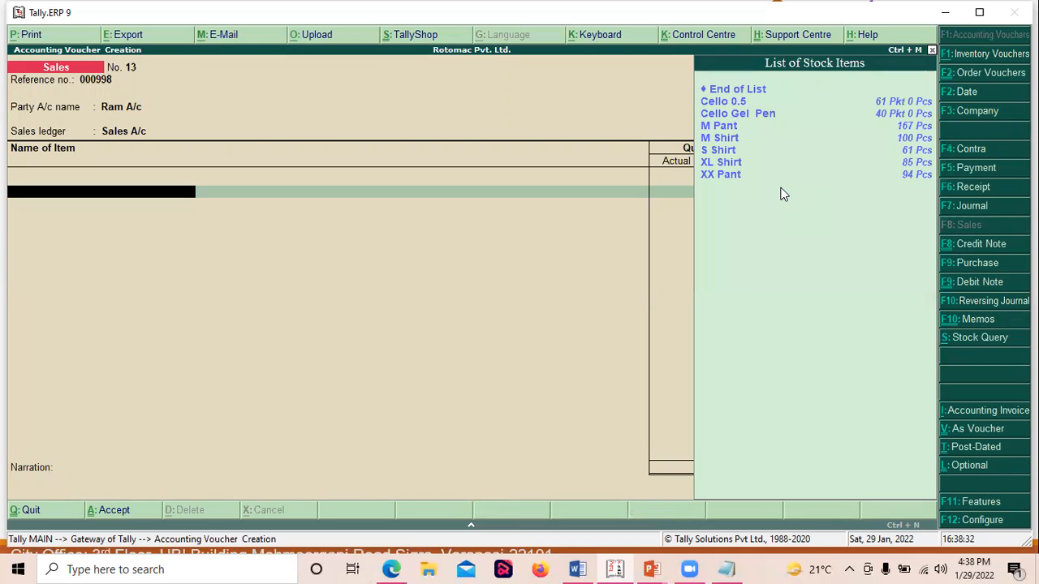
key(Down)
key(Down)
key(Down)
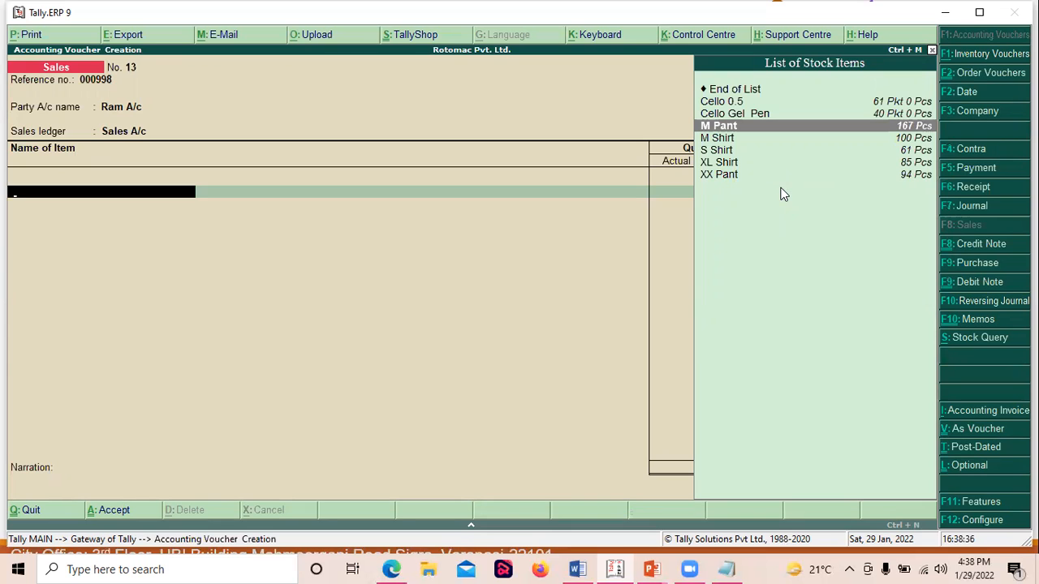
key(Return)
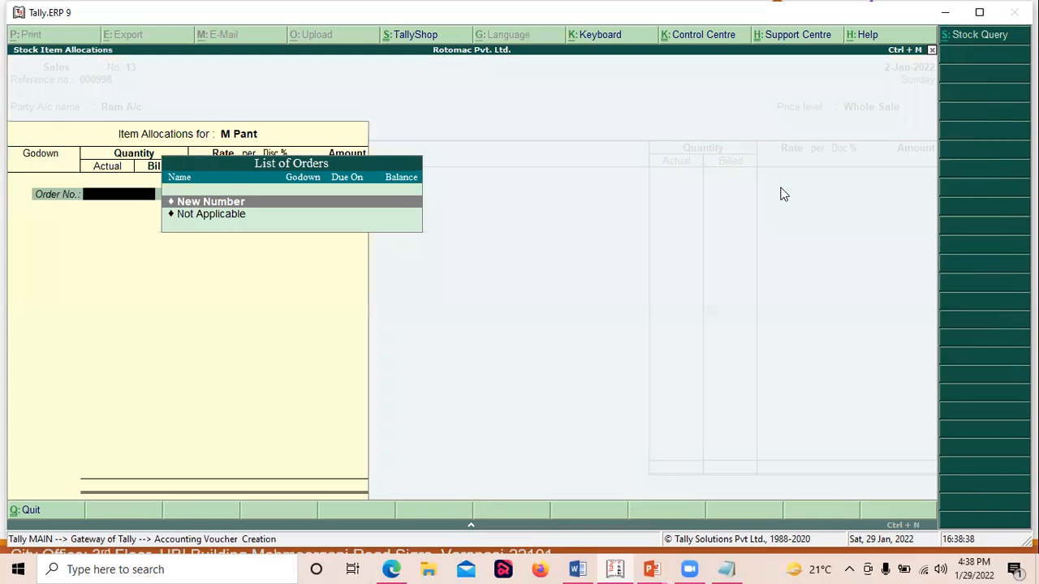
key(Down)
key(Return)
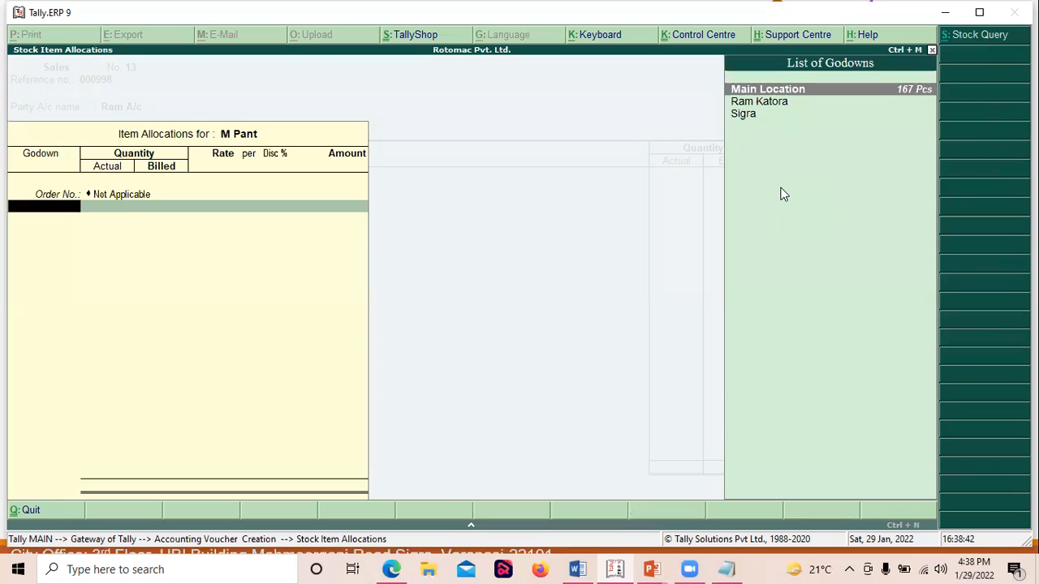
key(Return)
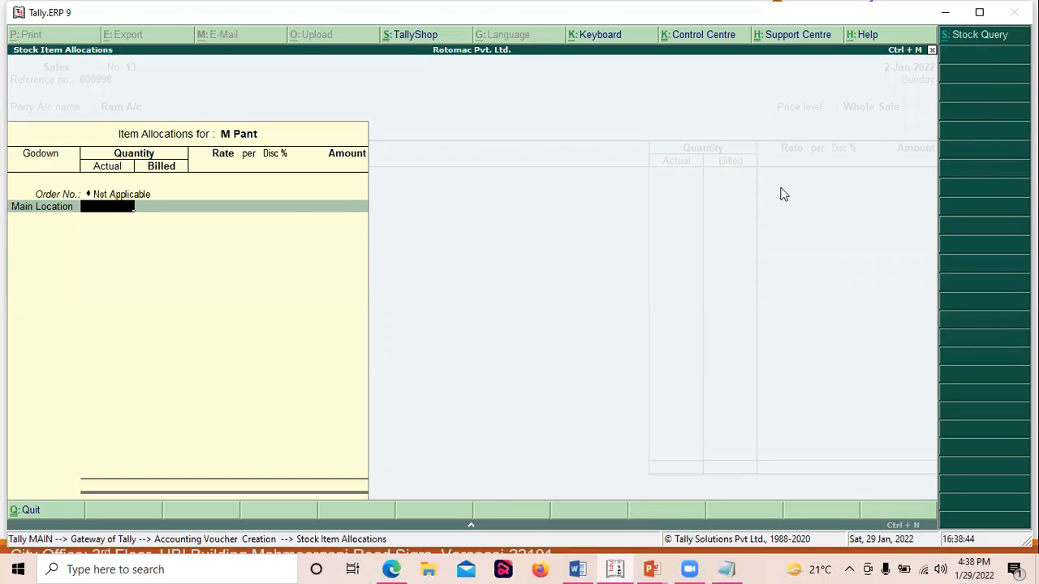
- Check the Whole Sale discount slabs in the Notepad window preview, and enter 120 Pcs of M Pant at a rate of 450
key(alt+Tab)
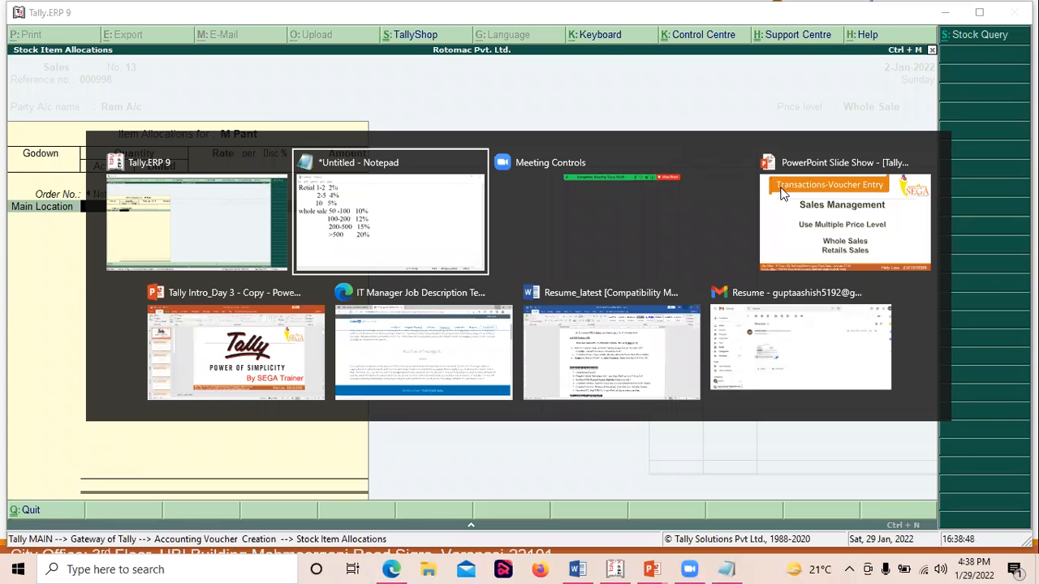
key(alt+Tab)
key(alt+shift+Tab)
key(alt+shift+Tab)
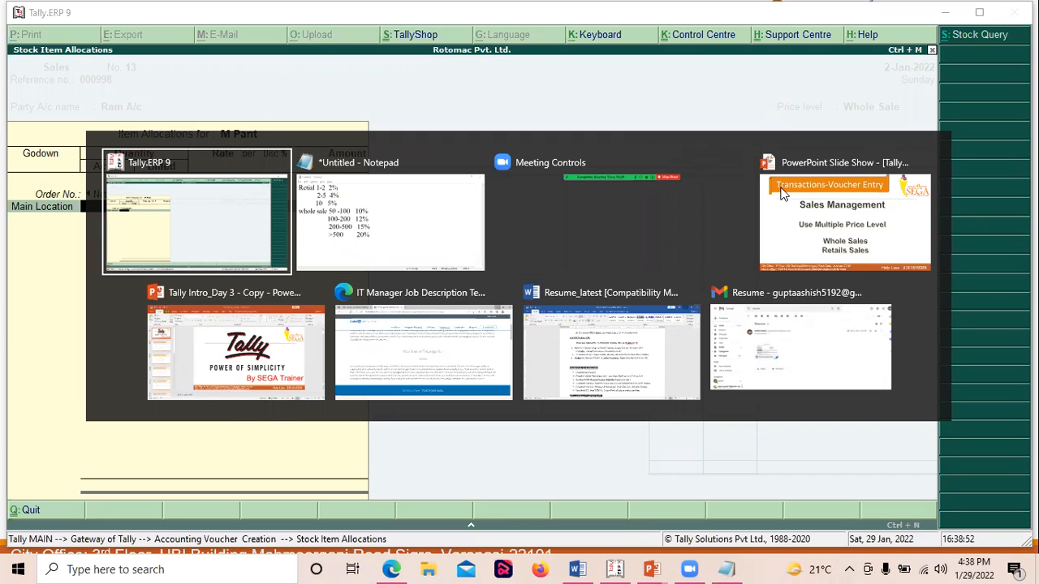
text(120)
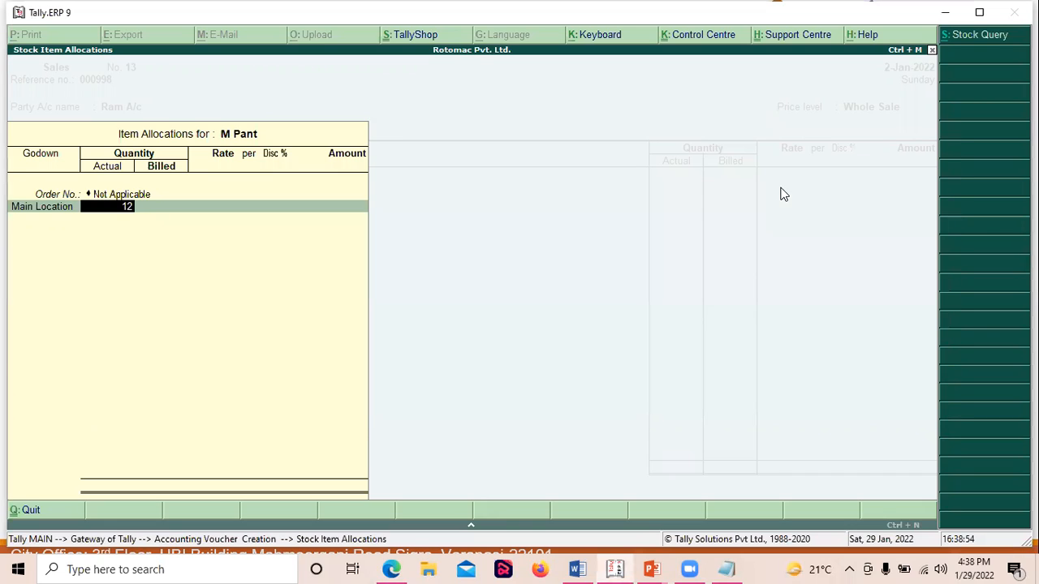
key(Return)
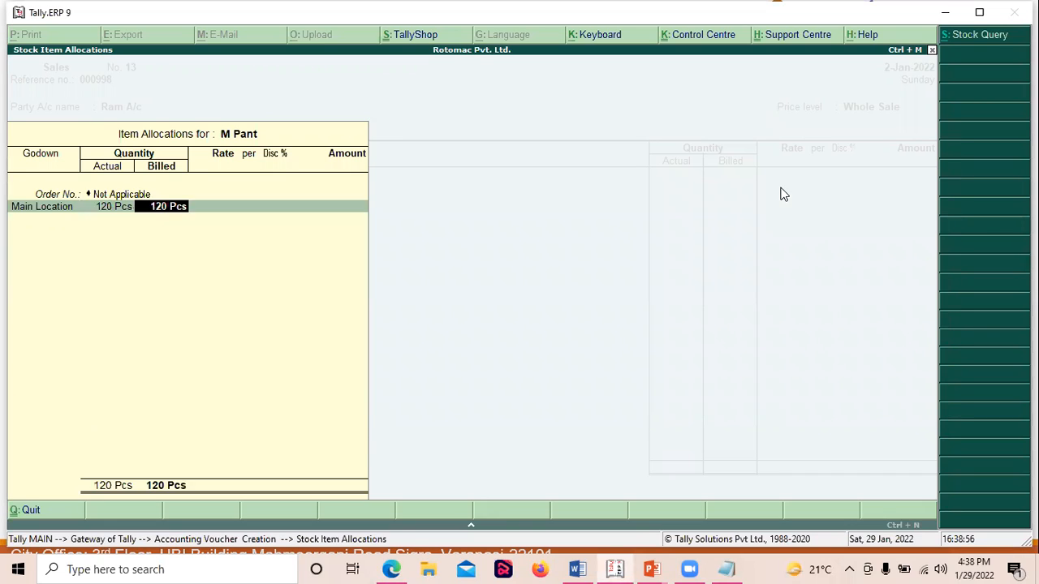
key(Return)
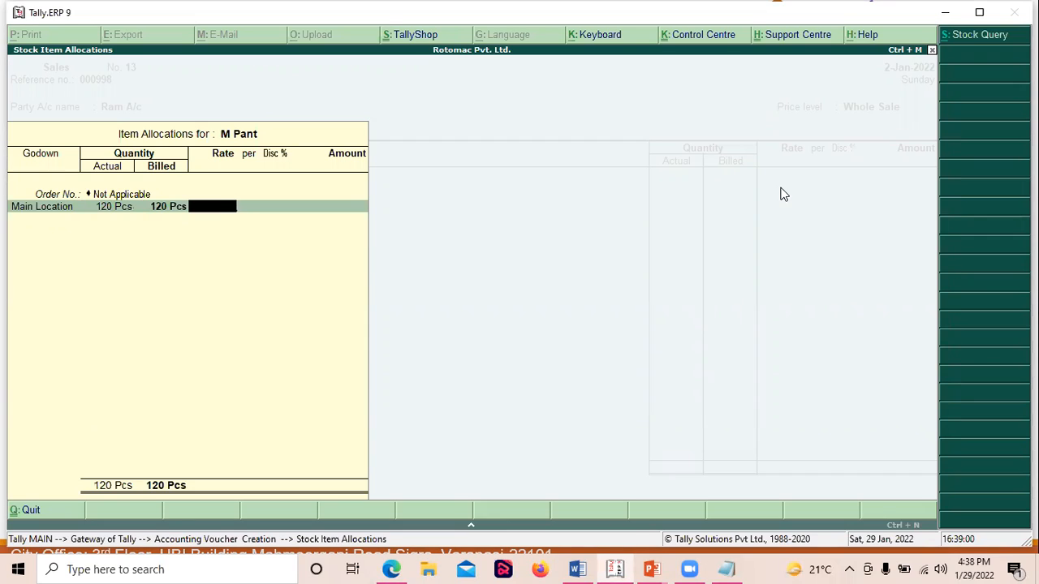
text(450)
key(Return)
key(Return)
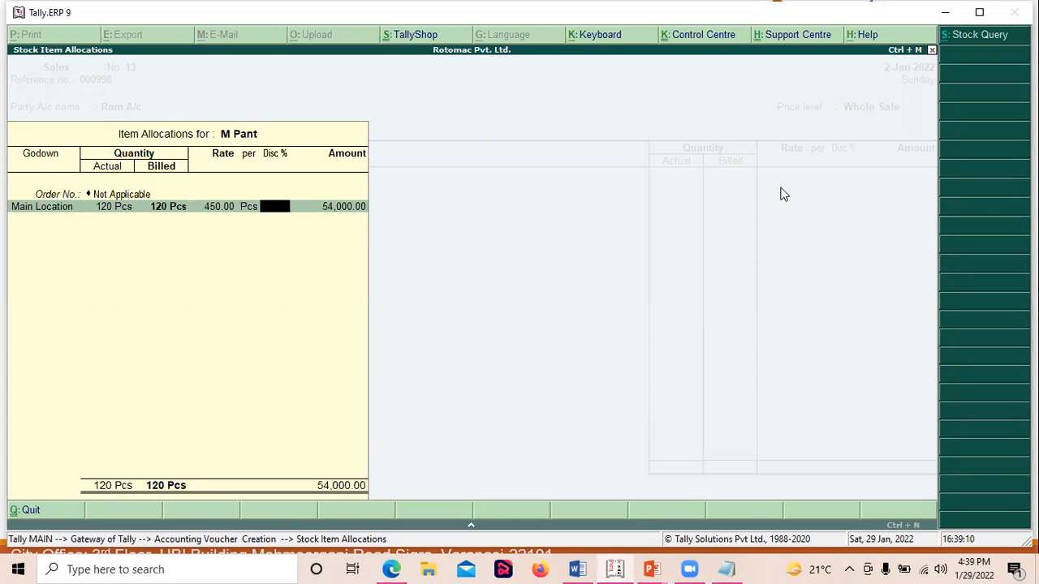
text(12)
key(Return)
key(Return)
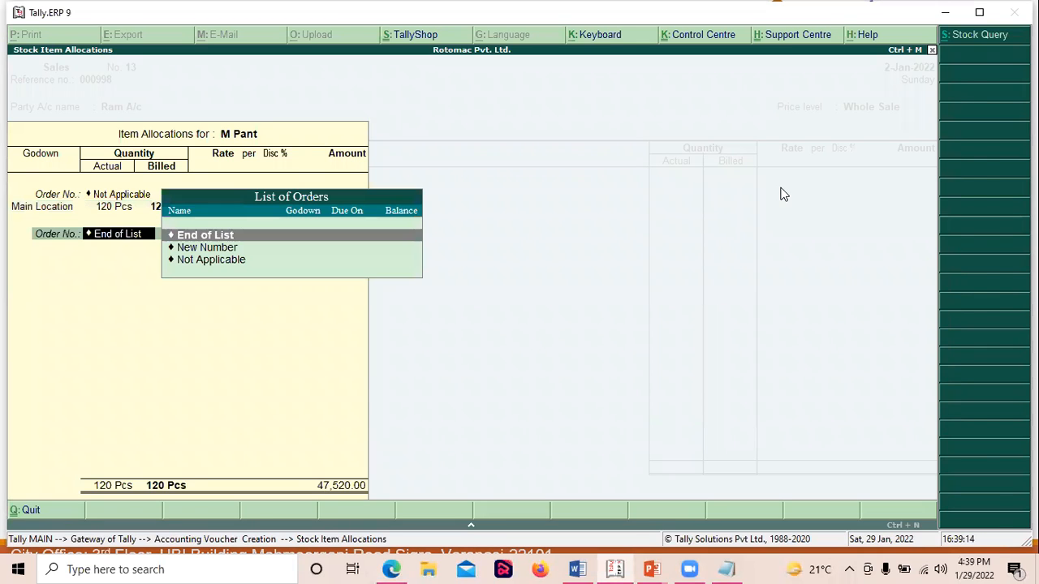
key(Return)
key(Return)
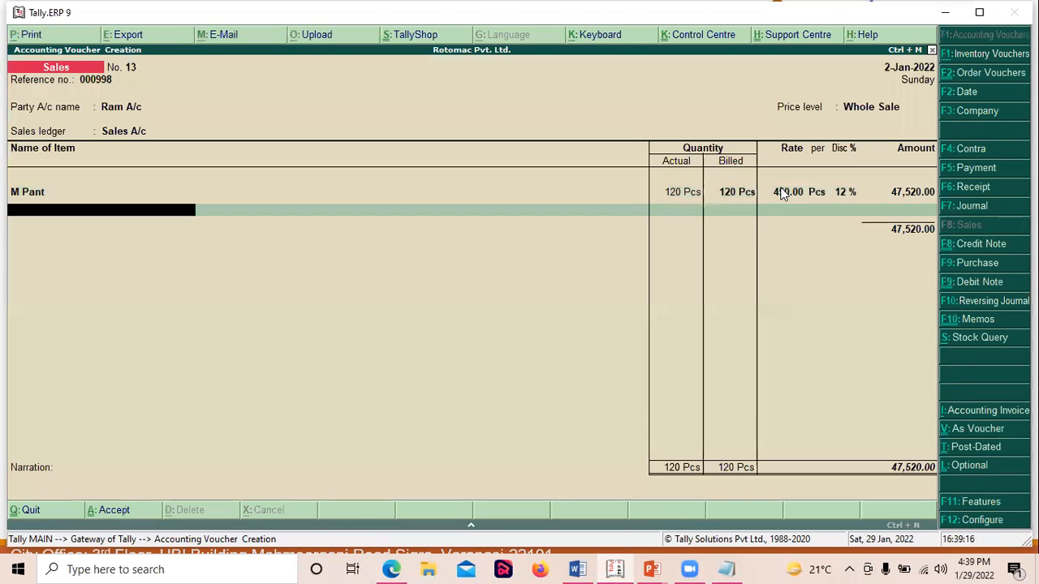
key(Return)
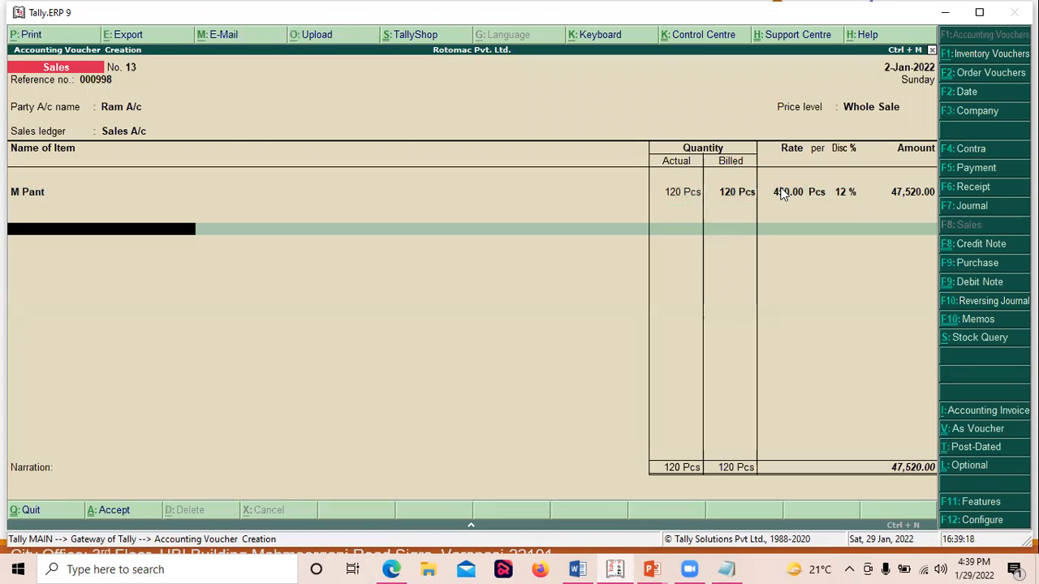
key(Return)
key(Return)
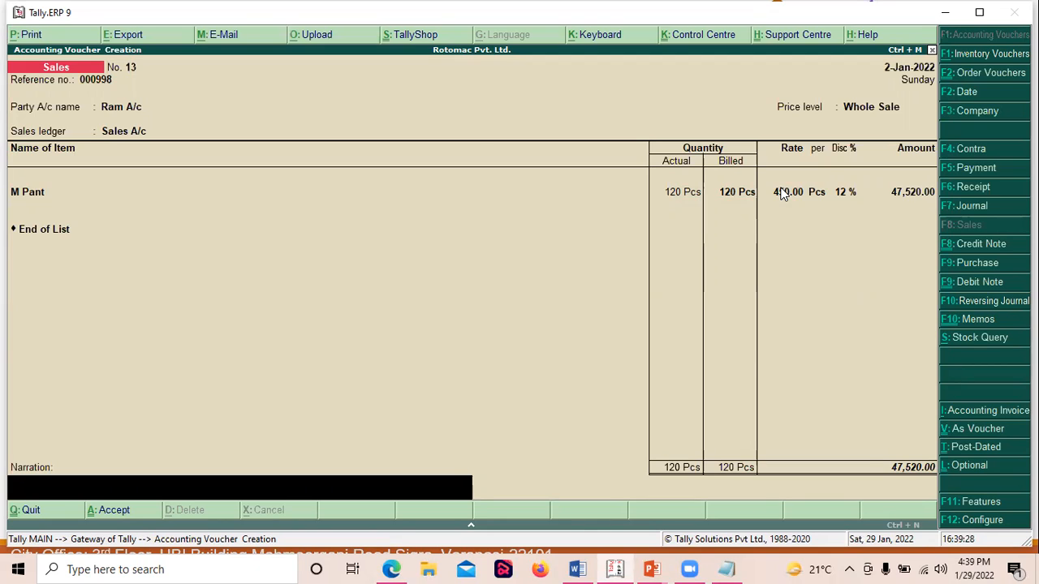
key(Return)
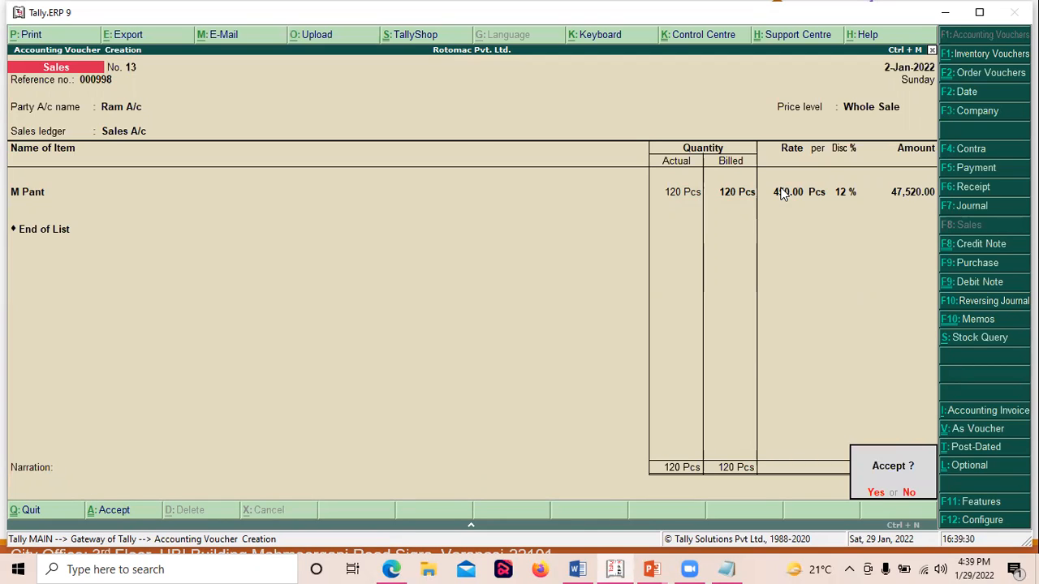
key(Return)
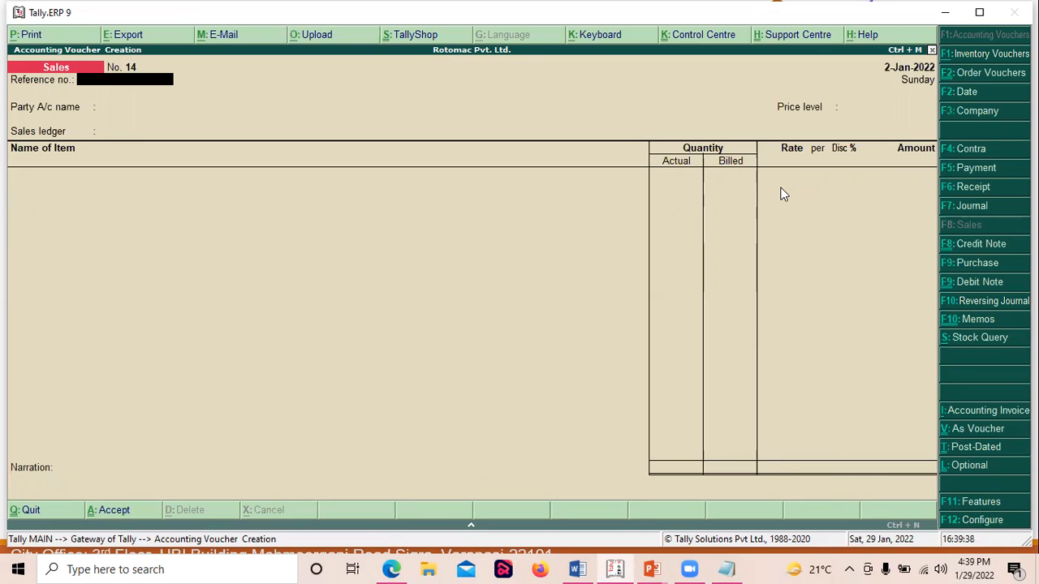
- Switch the new sales voucher to the debit/credit voucher format and set its reference number to 008
key(ctrl+v)
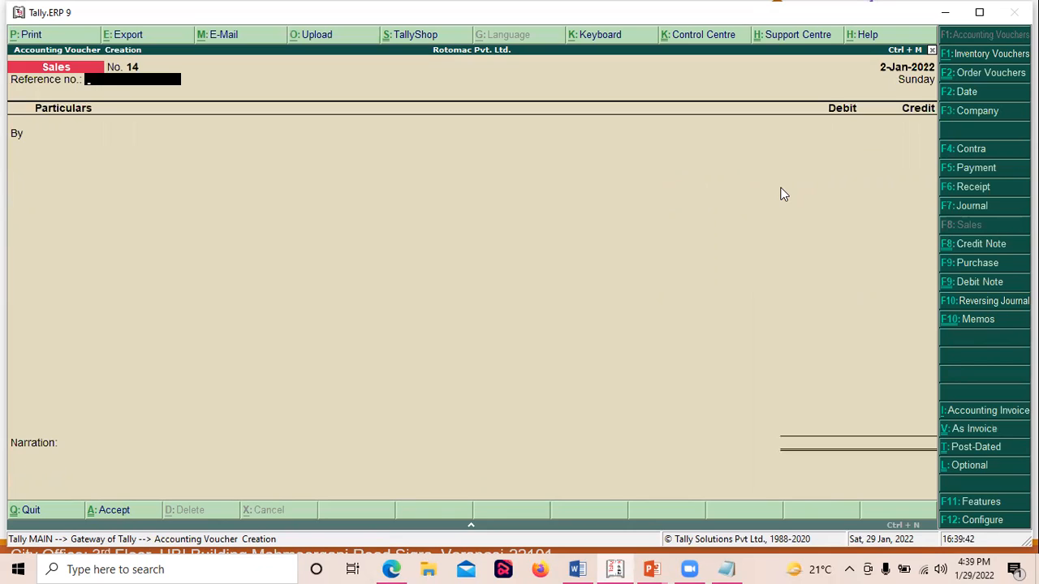
text(008)
key(Return)
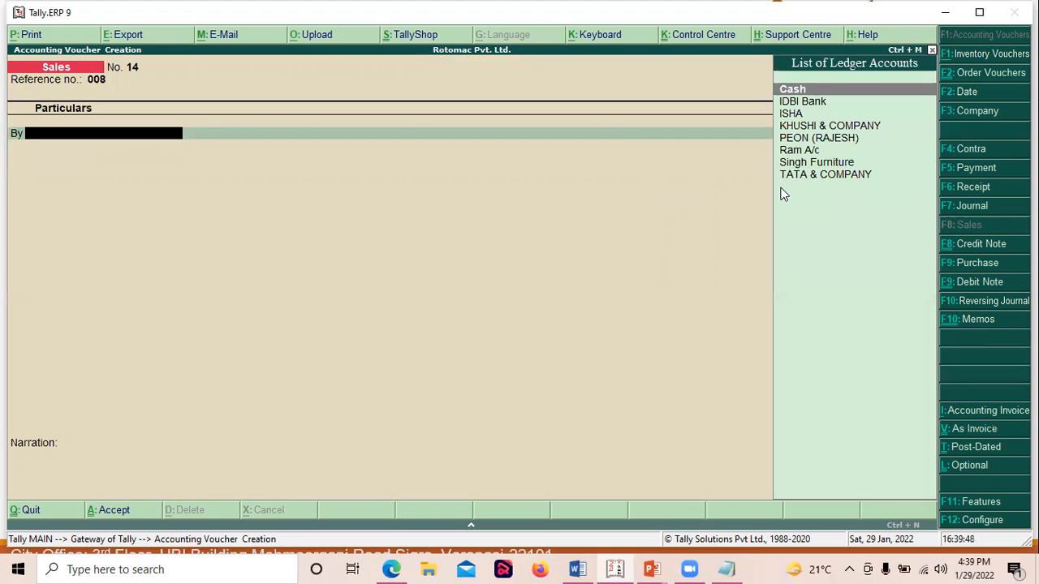
- Choose the previous voucher's customer ledger as the debit account
key(Down)
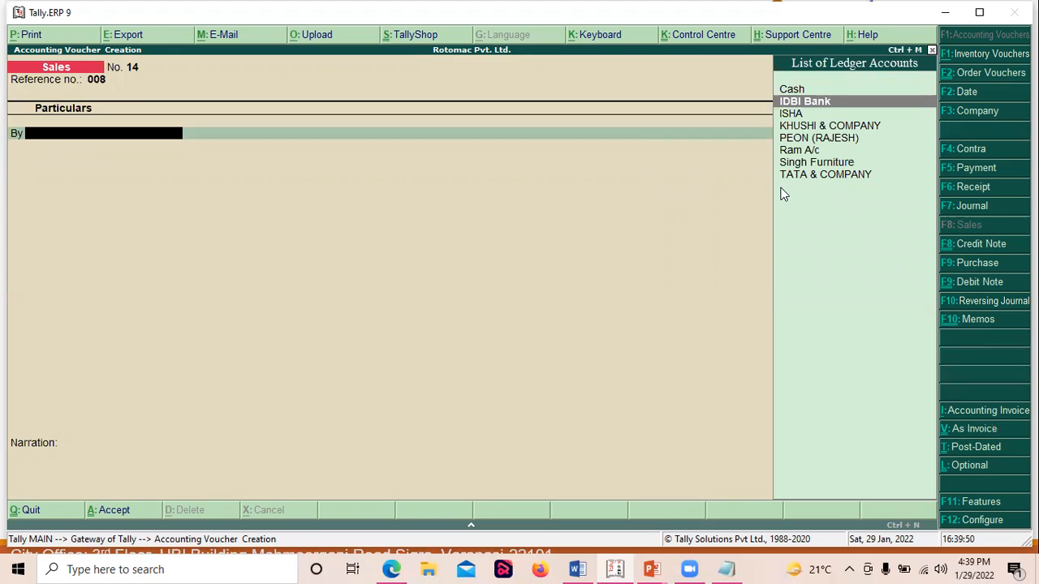
key(Down)
key(Down)
key(Down)
key(Down)
key(Return)
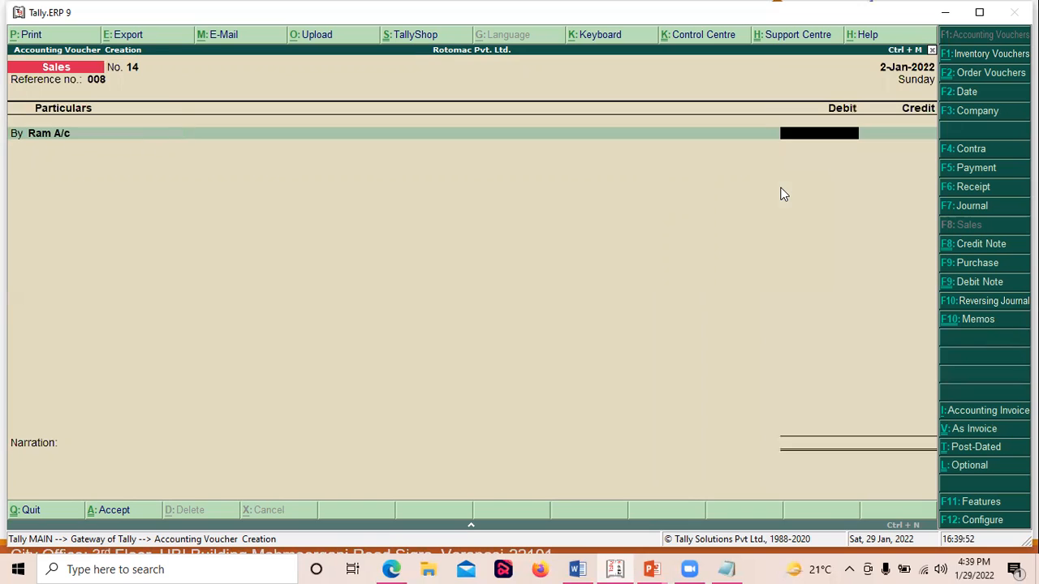
- Debit the customer's ledger 6000 and accept the bill-wise details as a New Ref with 15 days' credit
text(6000)
key(Return)
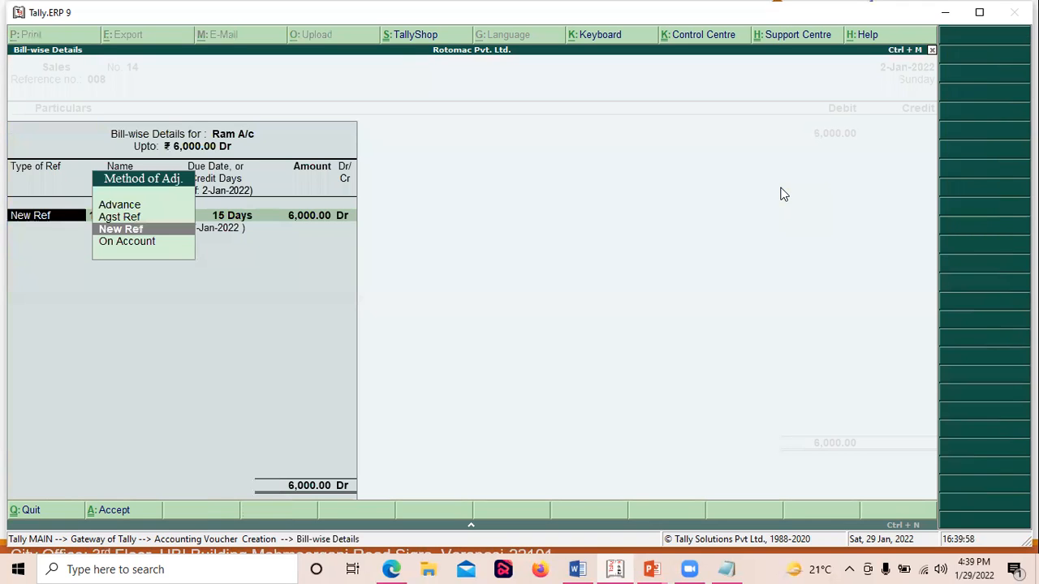
key(Return)
key(Return)
key(Return)
key(Return)
key(Return)
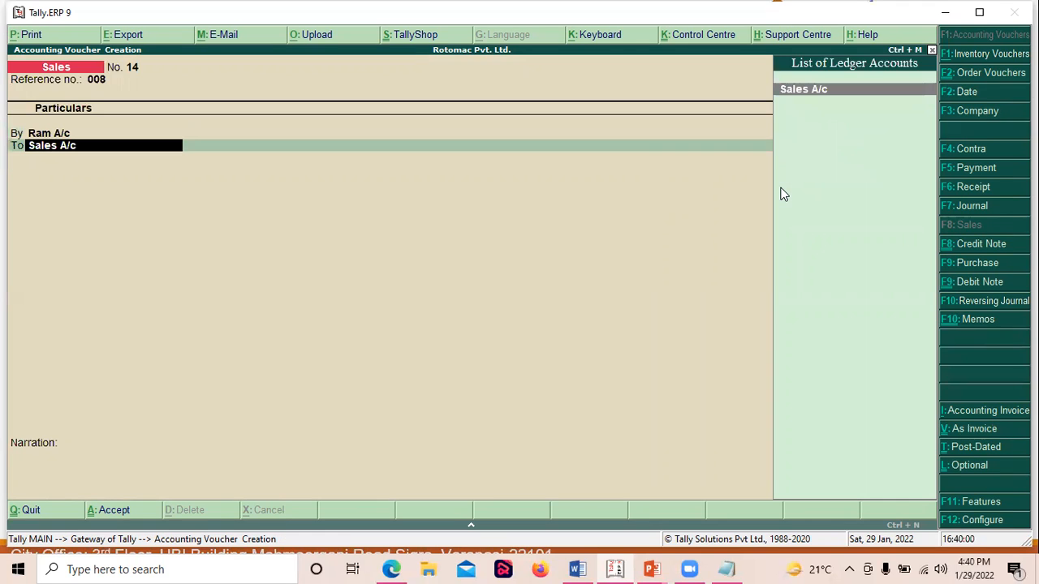
key(Return)
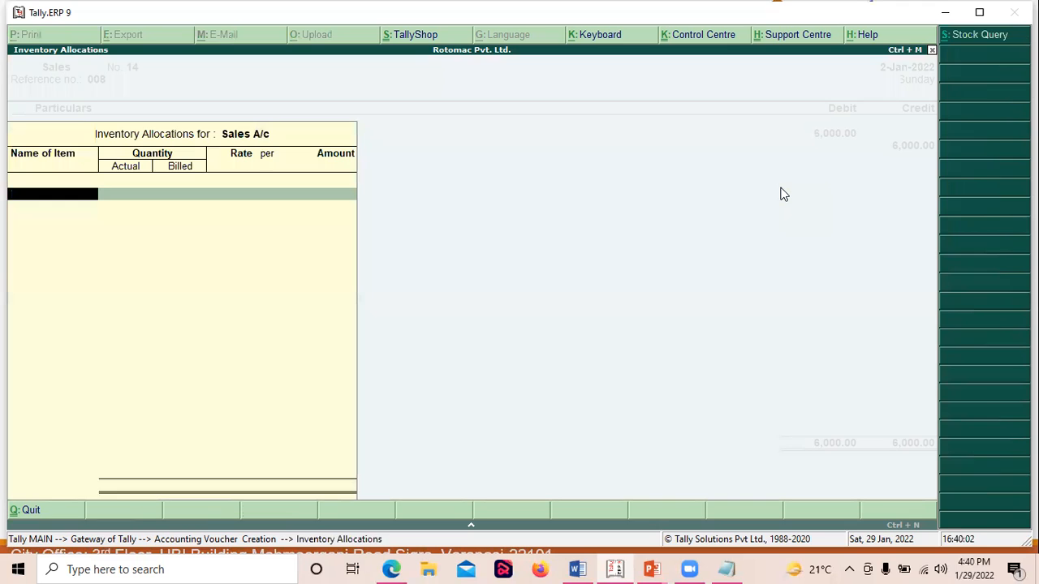
key(Down)
key(Down)
key(Down)
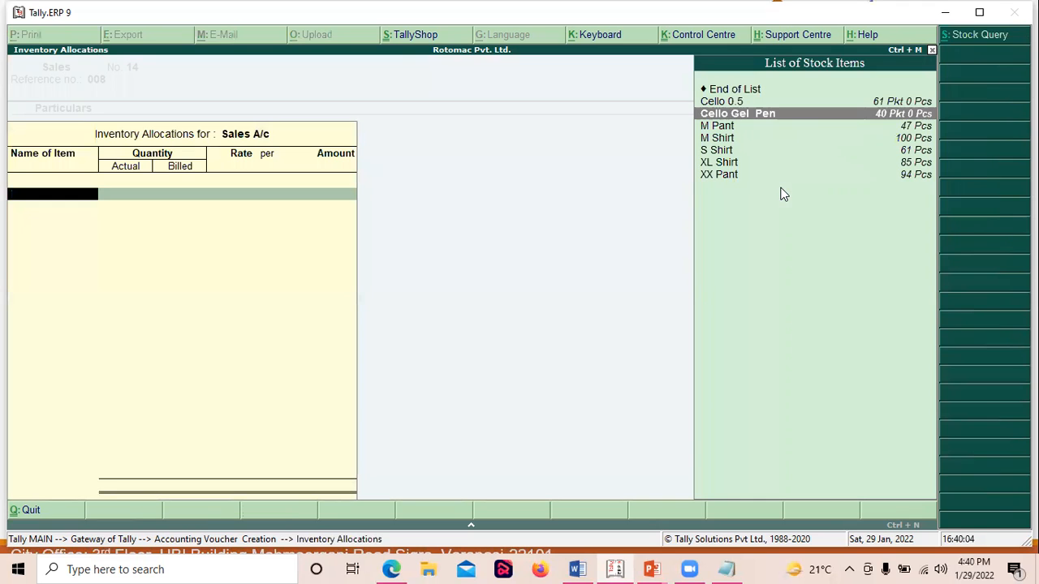
key(Return)
key(Down)
key(Return)
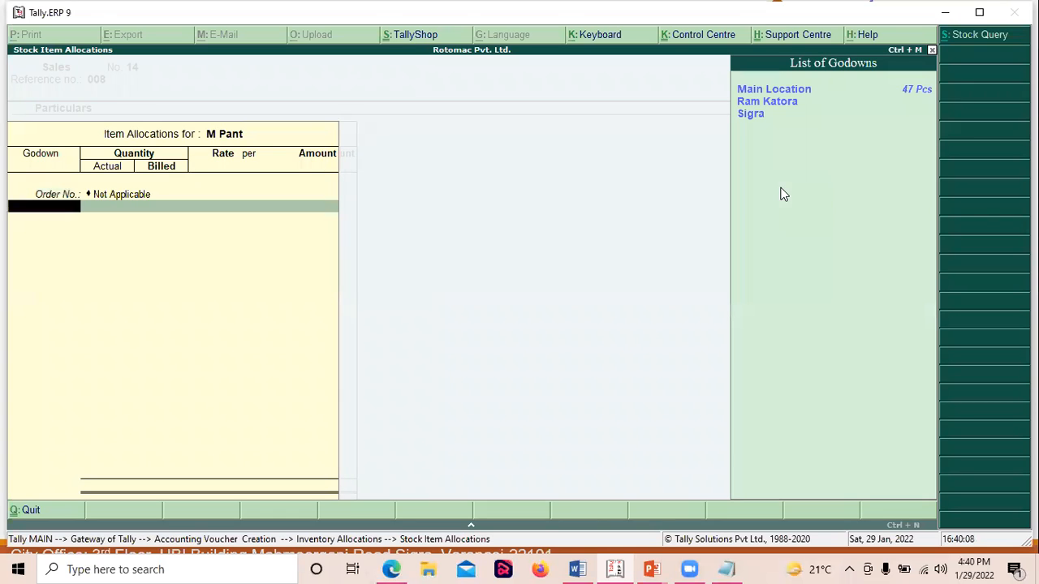
key(Return)
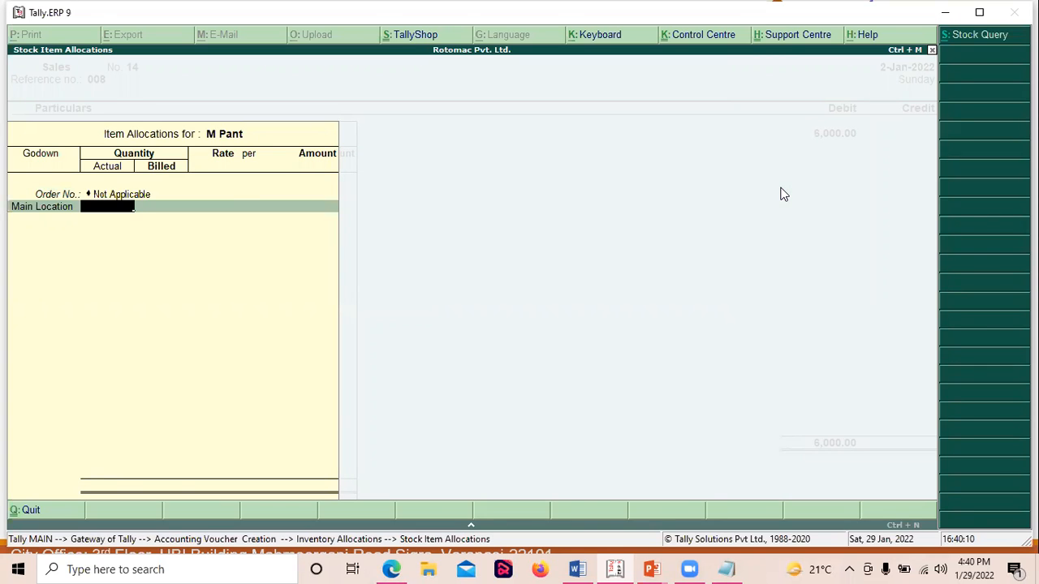
- Enter 5 Pcs of M Pant at a rate of 450 and complete the inventory allocation for Sales A/c
text(5)
key(Return)
key(Return)
key(Return)
key(Return)
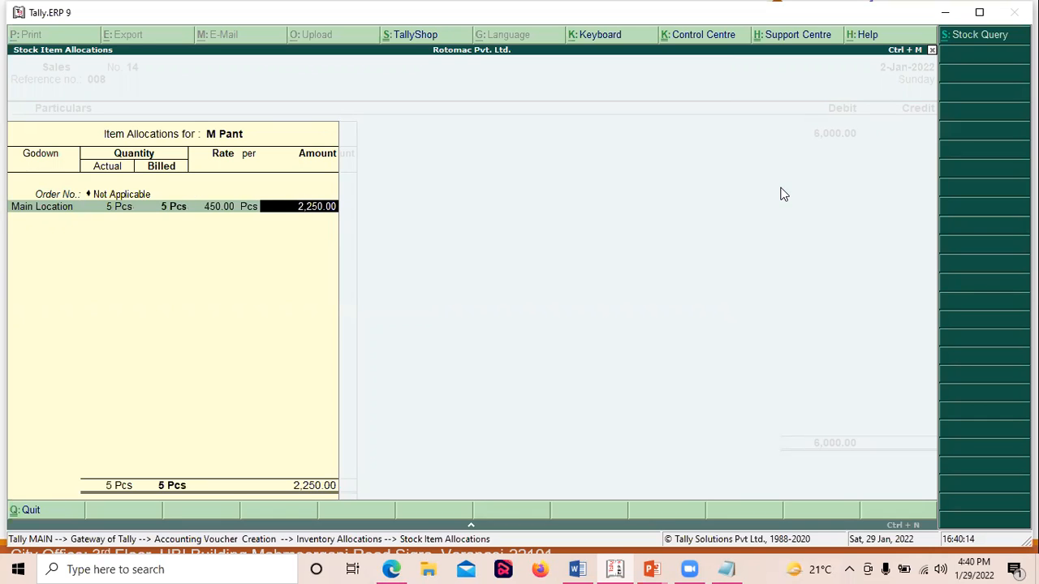
key(Return)
key(Return)
key(Return)
key(Return)
key(Return)
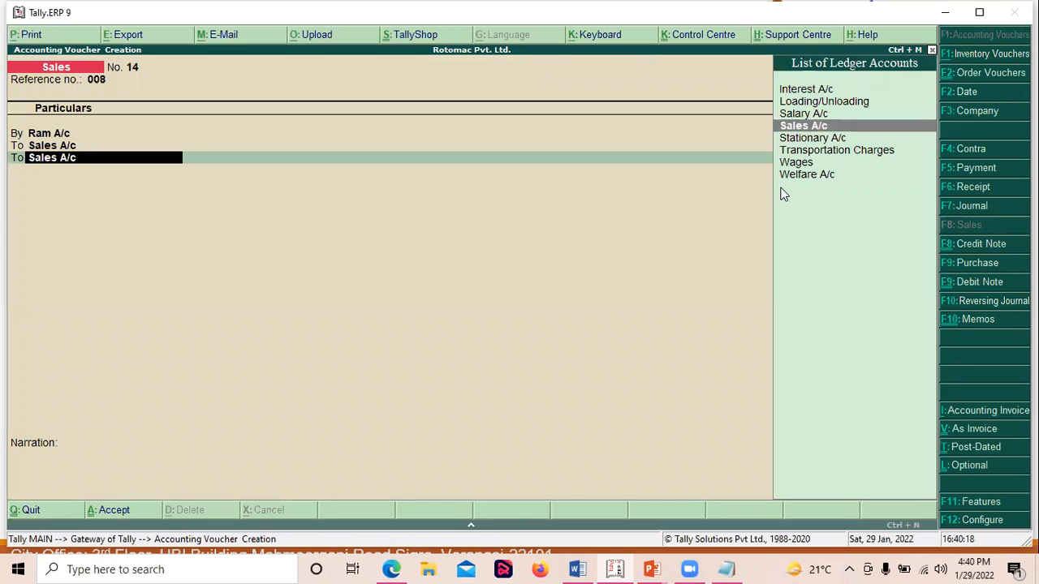
- Set the customer ledger's debit amount to 2250 and accept its New Ref bill-wise details
key(BackSpace)
key(BackSpace)
key(BackSpace)
key(BackSpace)
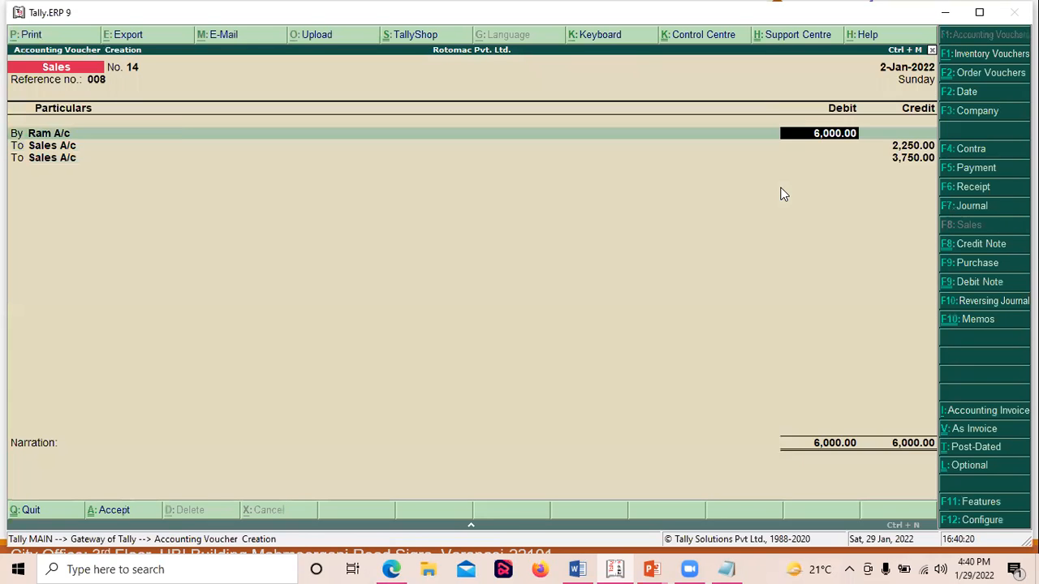
key(BackSpace)
key(Return)
text(2250)
key(Return)
key(Return)
key(Return)
key(Return)
key(Return)
key(Return)
key(Return)
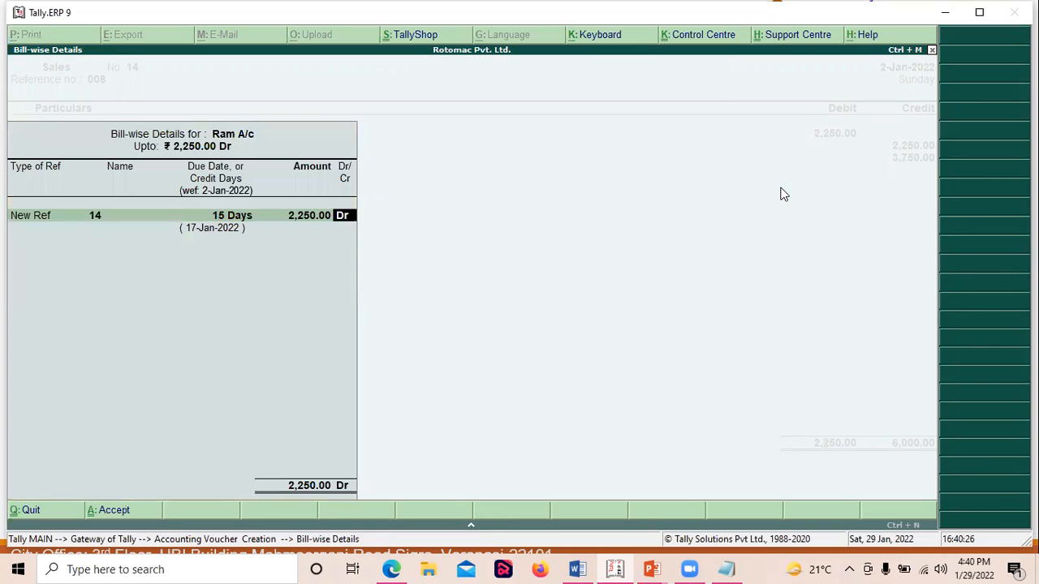
key(Return)
- Reconfirm the Sales A/c credit of 2,250 with its allocation of 5 Pcs of M Pant, and finish the voucher entries
key(Return)
key(Return)
key(Return)
key(Return)
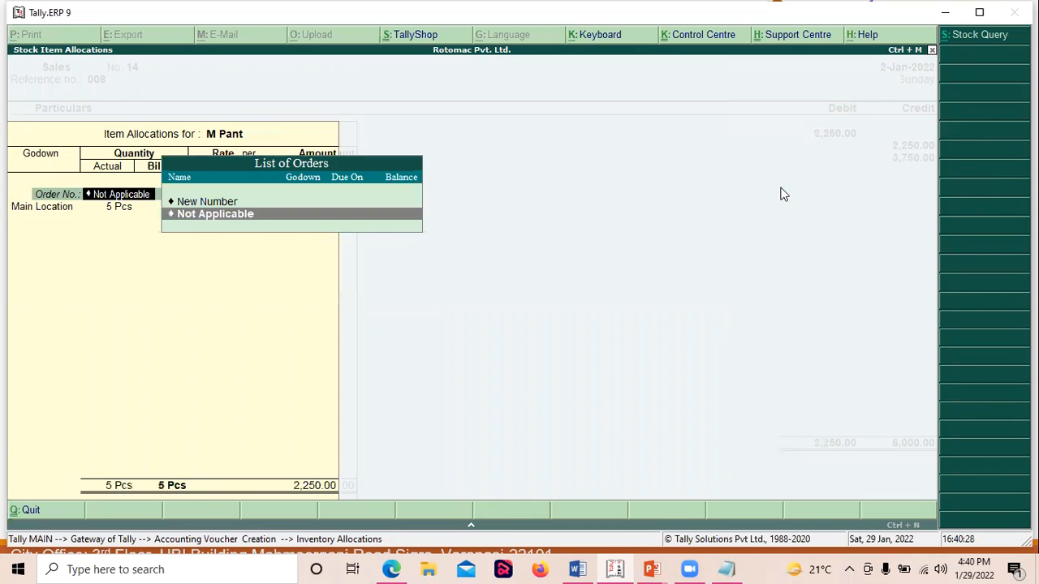
key(Return)
key(Return)
key(Return)
key(Return)
key(Return)
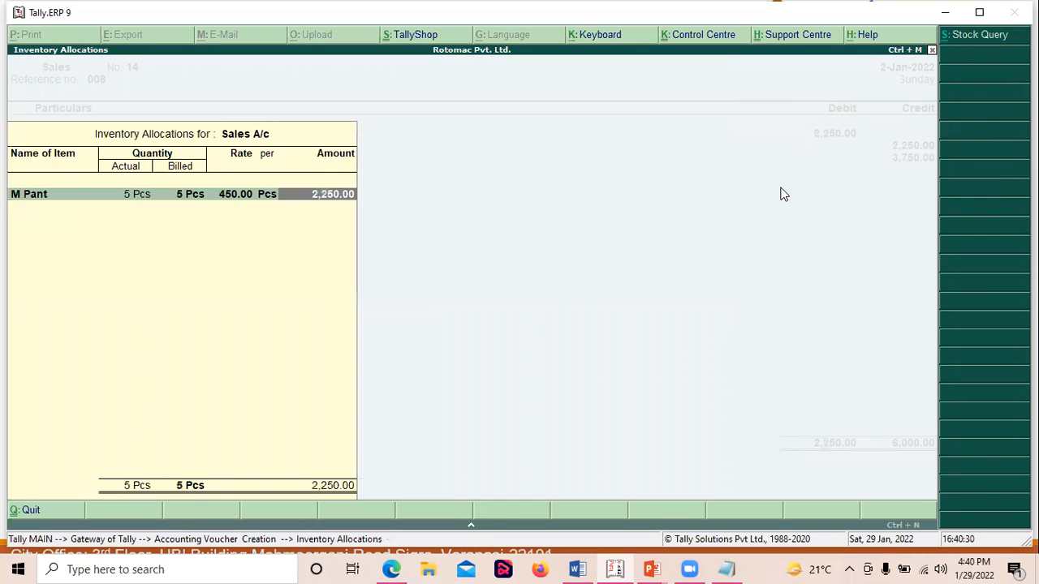
key(Return)
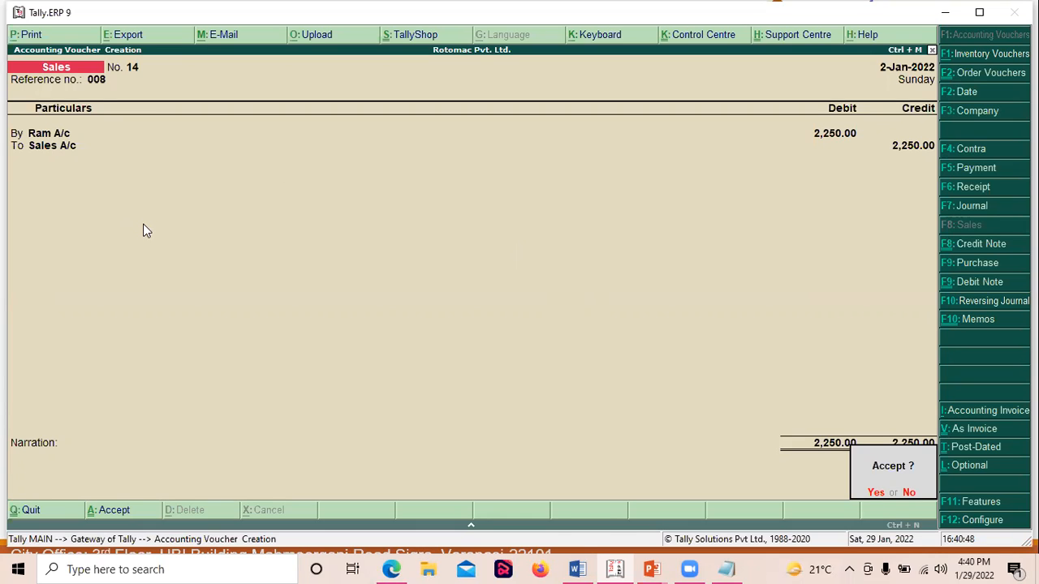
- Return the unsaved voucher to the item invoice format and set its price level to Whole Sale
key(n)
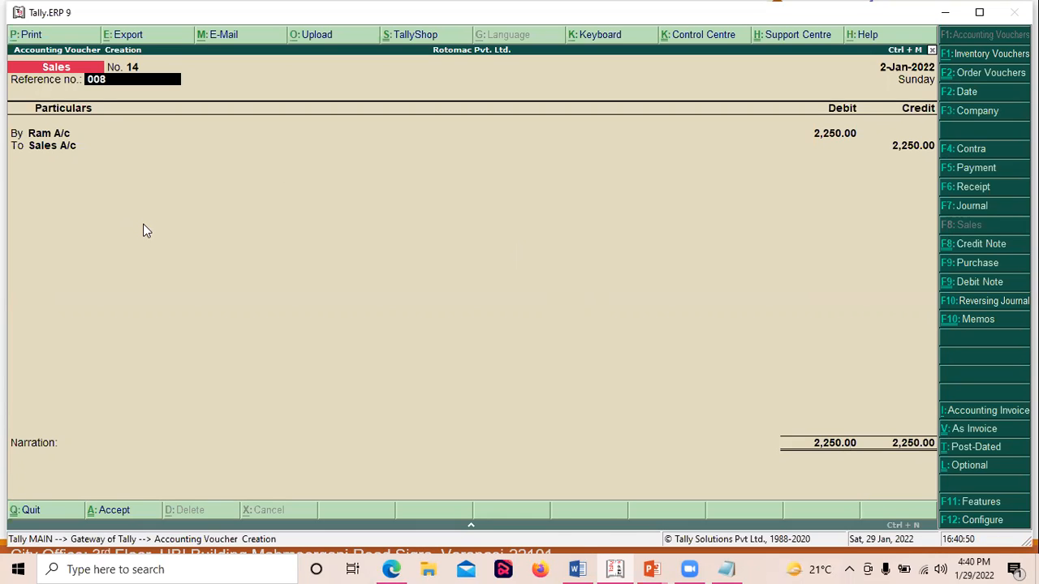
key(ctrl+v)
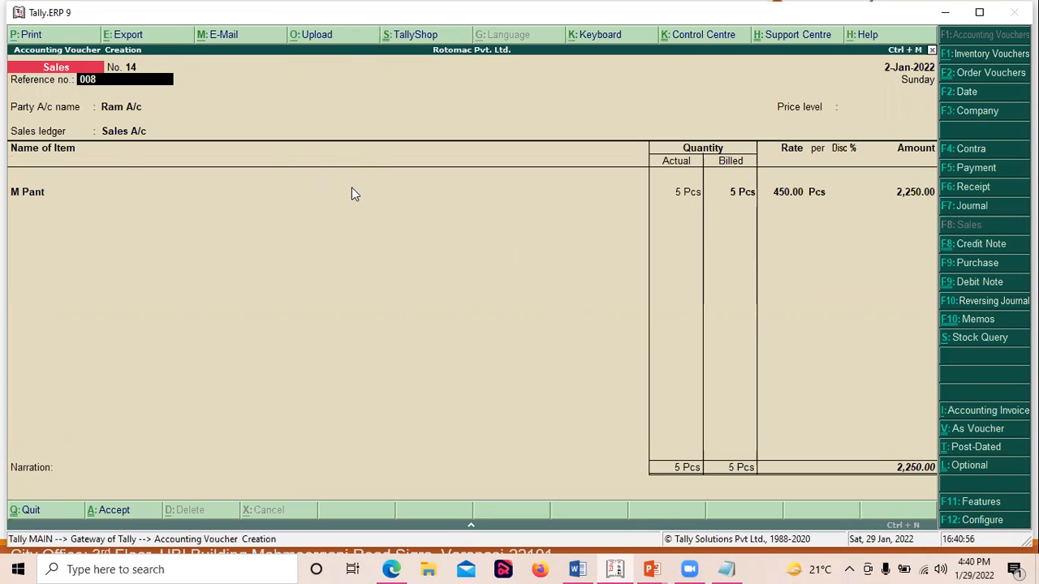
key(Return)
key(Return)
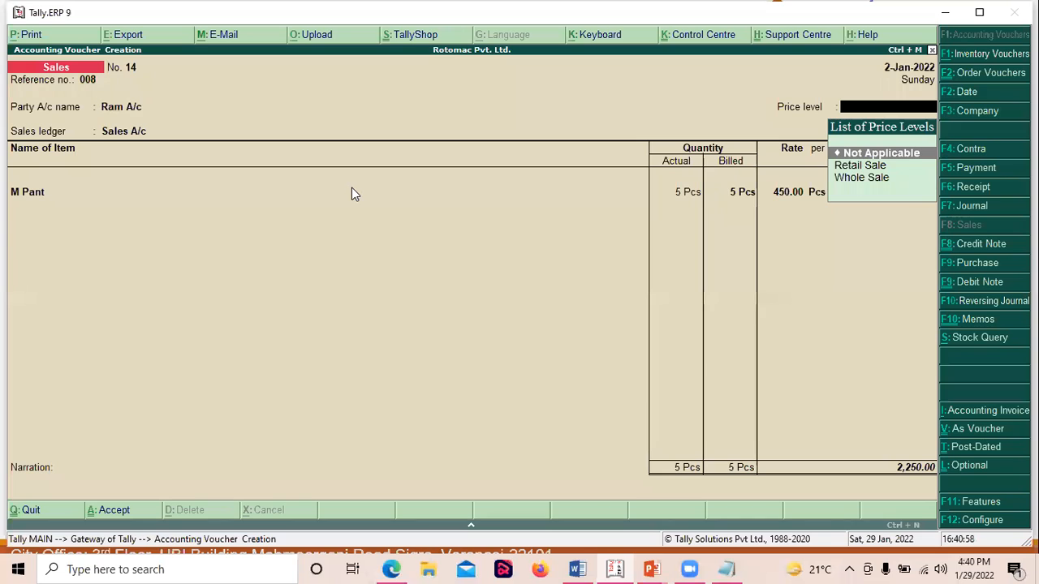
key(Down)
key(Down)
key(Up)
key(Down)
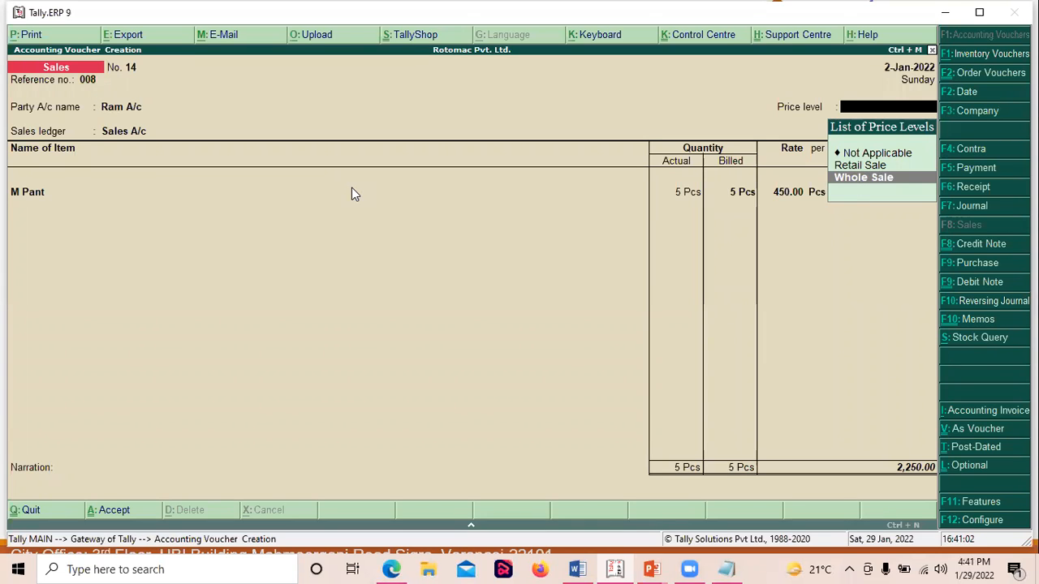
key(BackSpace)
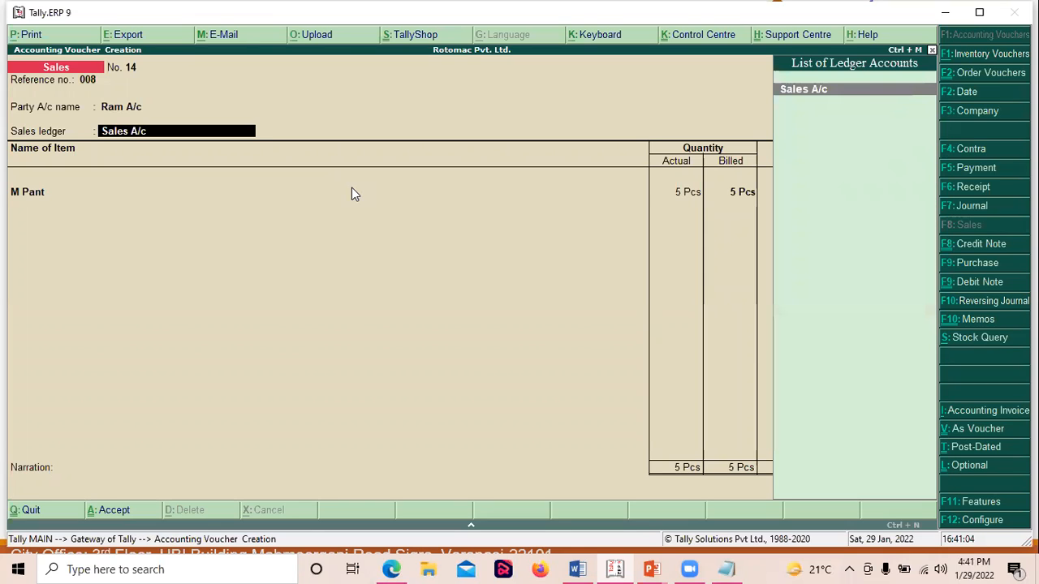
key(Return)
key(Return)
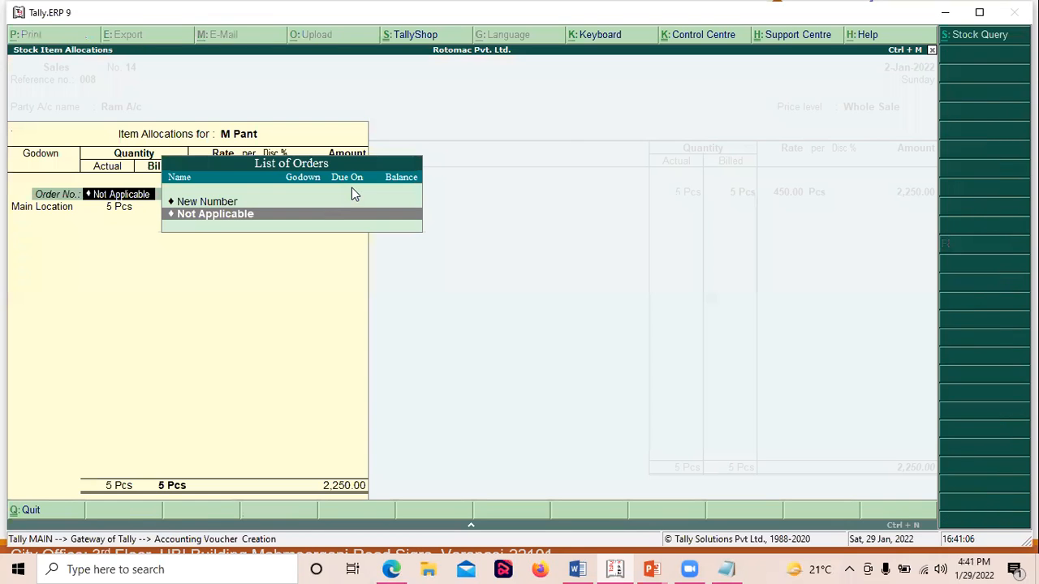
key(Return)
key(Return)
key(Return)
key(Return)
key(Return)
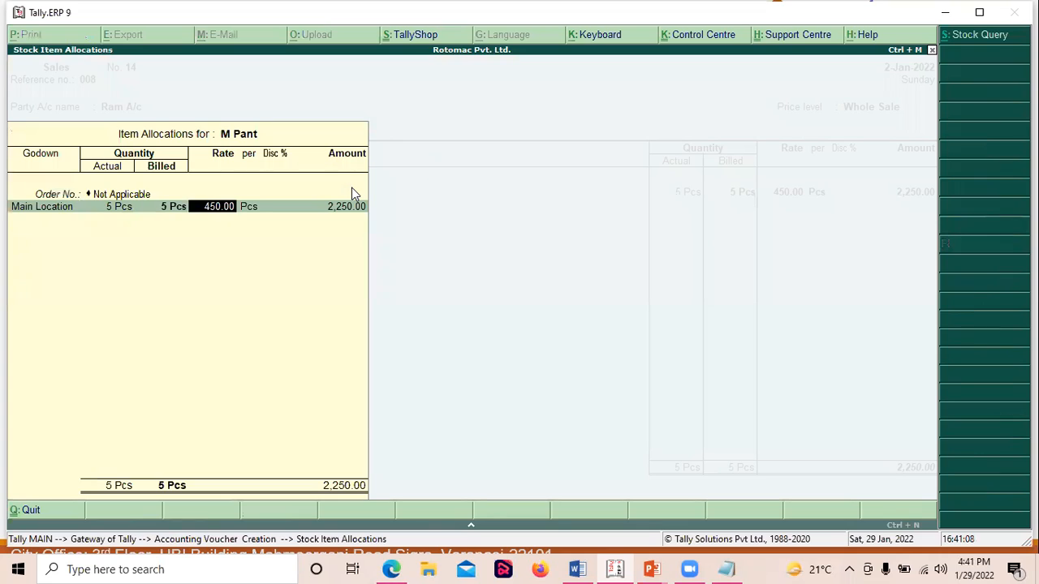